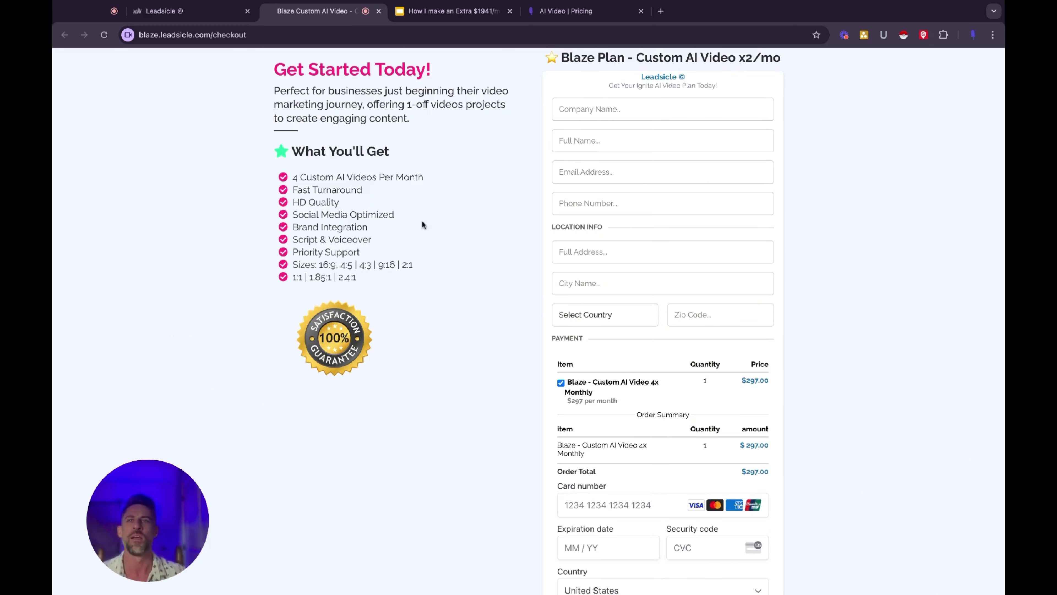
Look over the Blaze Plan checkout page, including the contact form, order summary and payment fields.
{"action": "scroll", "coordinate": [421, 223], "scroll_direction": "up", "scroll_amount": 3}
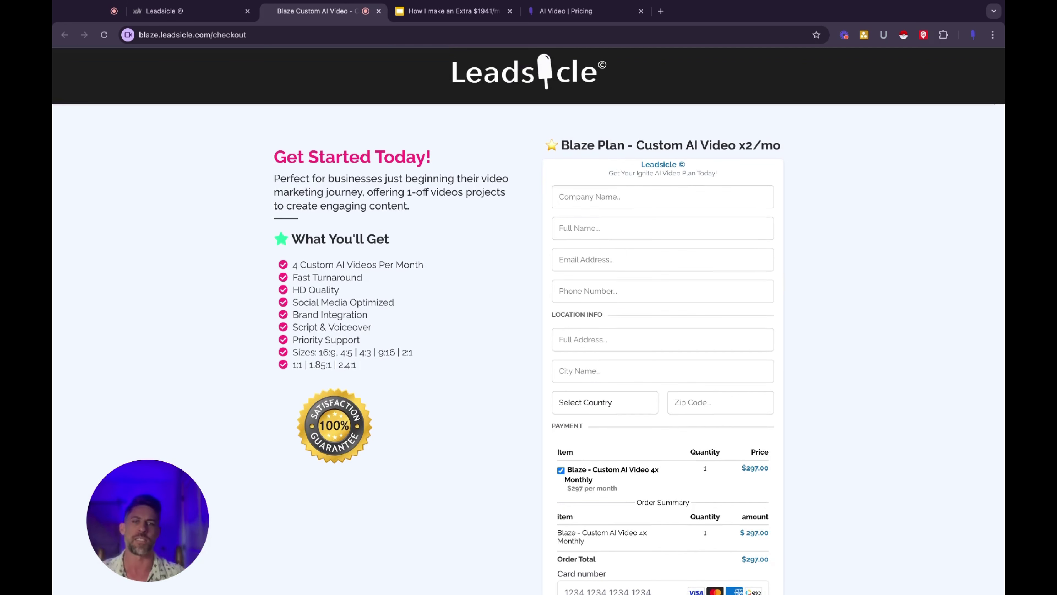
{"action": "scroll", "coordinate": [671, 259], "scroll_direction": "down", "scroll_amount": 10}
{"action": "scroll", "coordinate": [675, 229], "scroll_direction": "up", "scroll_amount": 3}
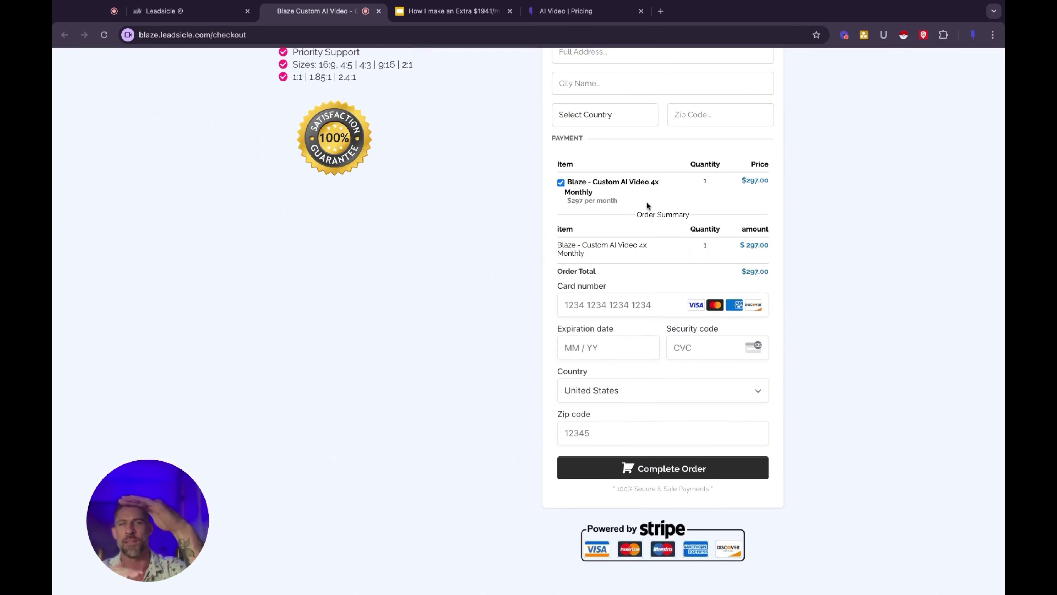
{"action": "scroll", "coordinate": [650, 216], "scroll_direction": "up", "scroll_amount": 1}
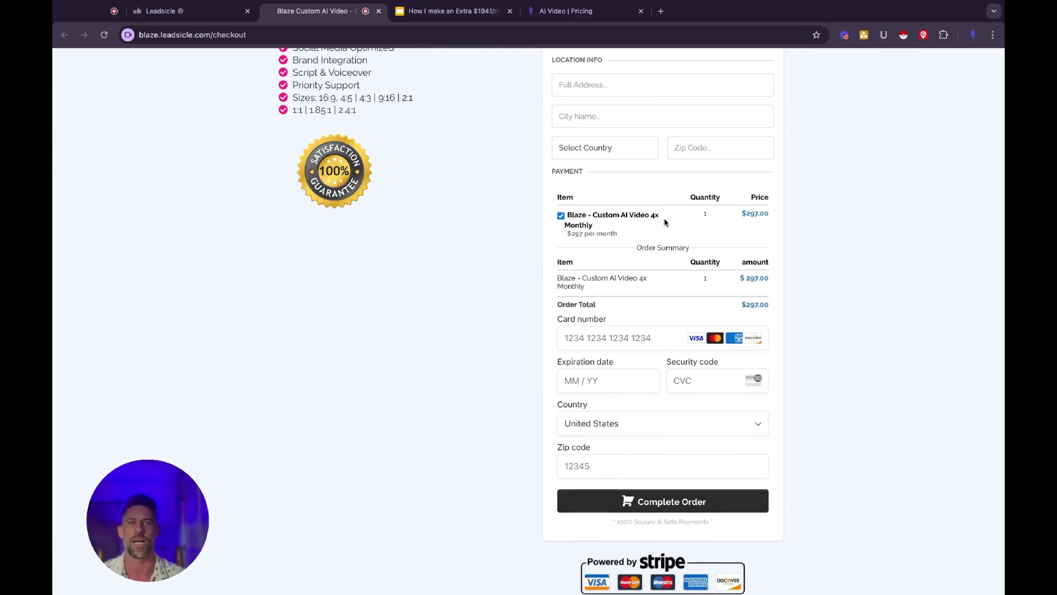
{"action": "scroll", "coordinate": [448, 239], "scroll_direction": "up", "scroll_amount": 5}
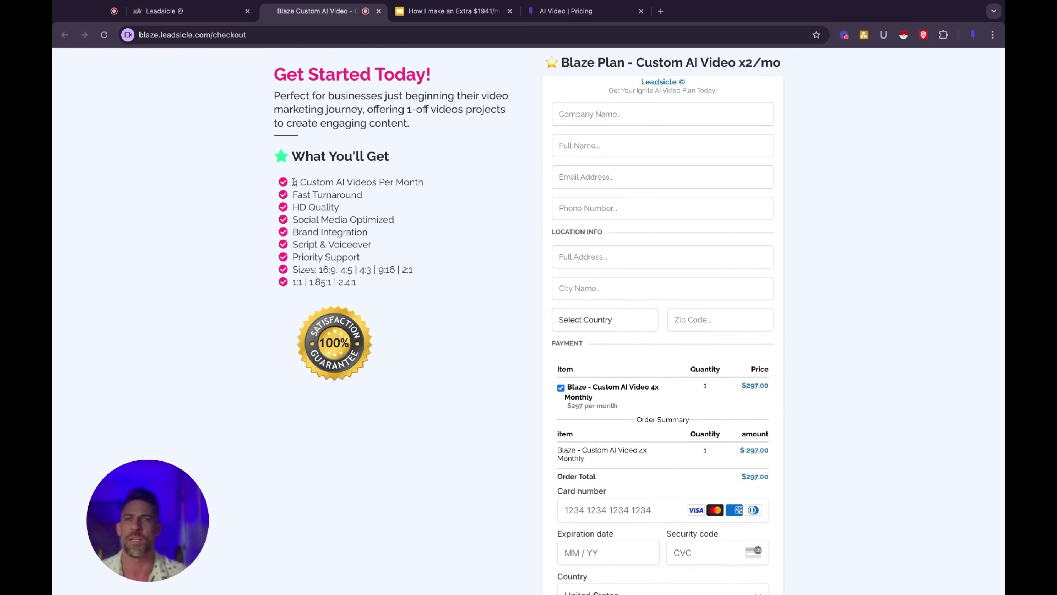
Review the plan features under What You'll Get on the checkout page, from videos per month through the video sizes.
{"action": "left_click_drag", "start_coordinate": [294, 182], "coordinate": [423, 182]}
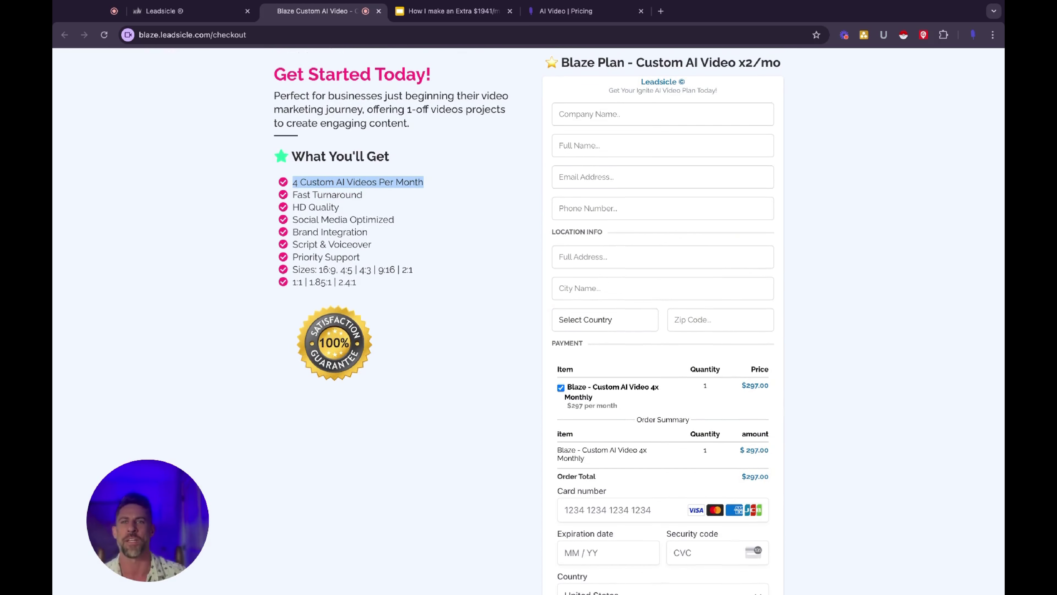
{"action": "triple_click", "coordinate": [307, 194]}
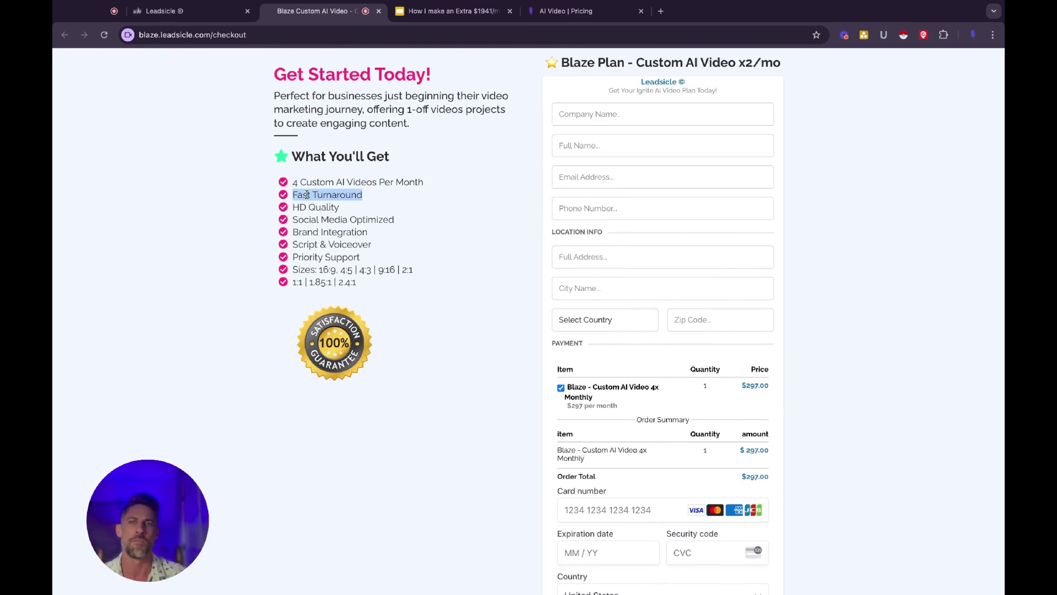
{"action": "triple_click", "coordinate": [293, 205]}
{"action": "triple_click", "coordinate": [295, 220]}
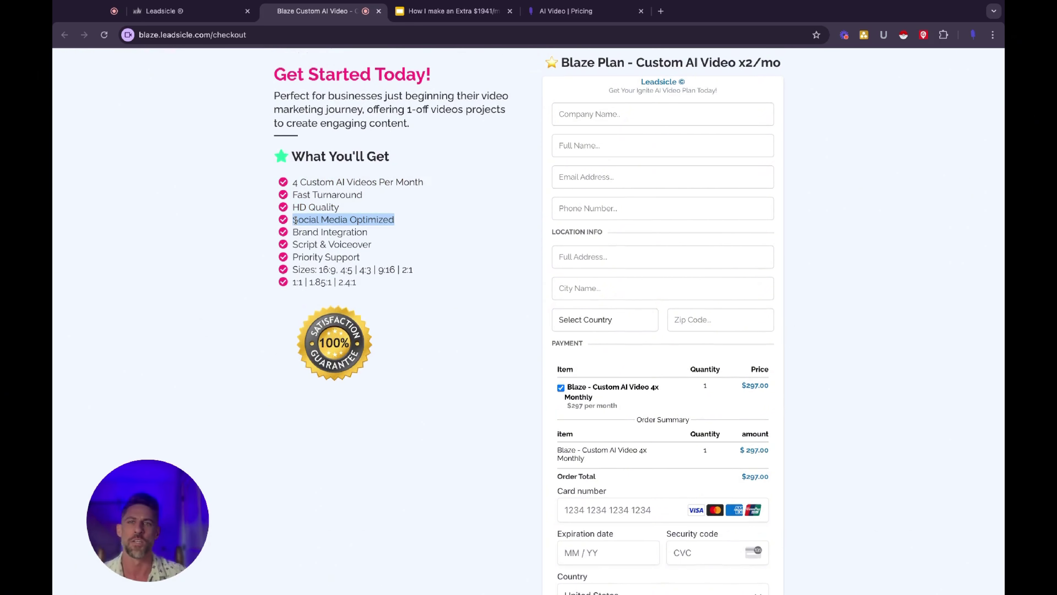
{"action": "triple_click", "coordinate": [294, 233]}
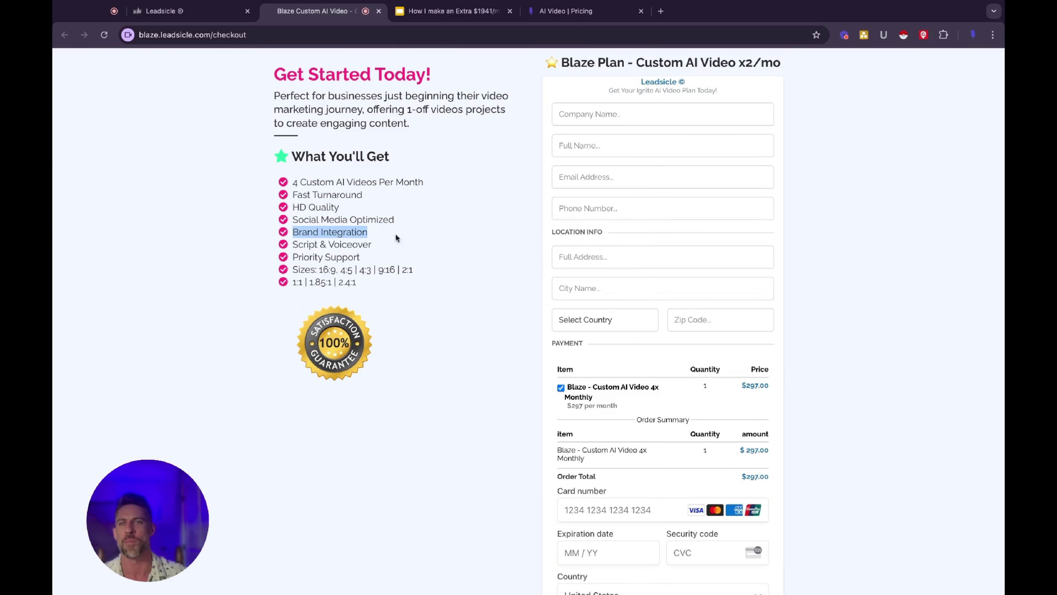
{"action": "left_click", "coordinate": [427, 233]}
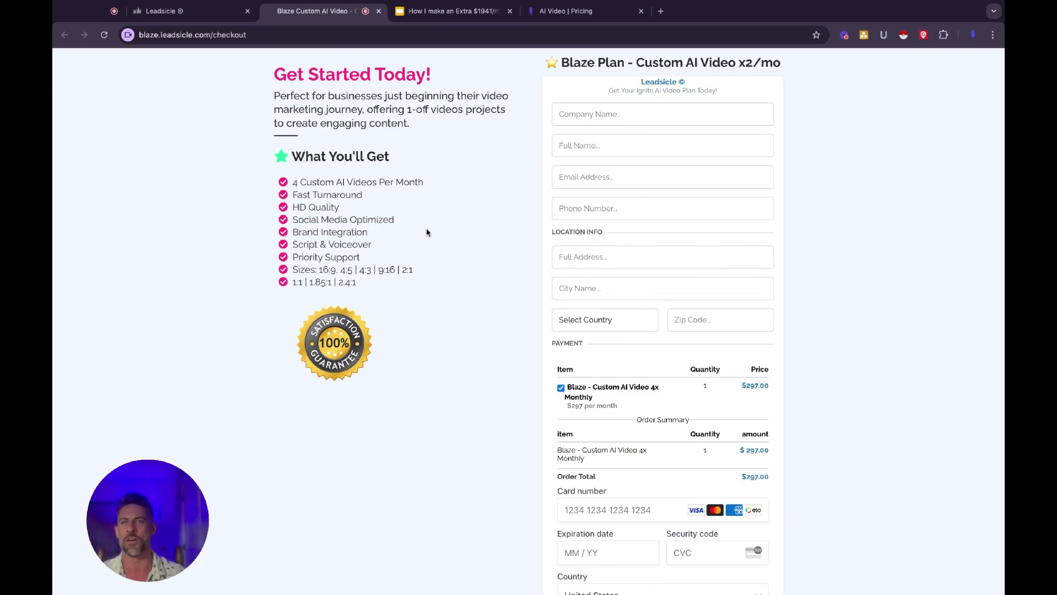
{"action": "triple_click", "coordinate": [293, 243]}
{"action": "left_click", "coordinate": [450, 247]}
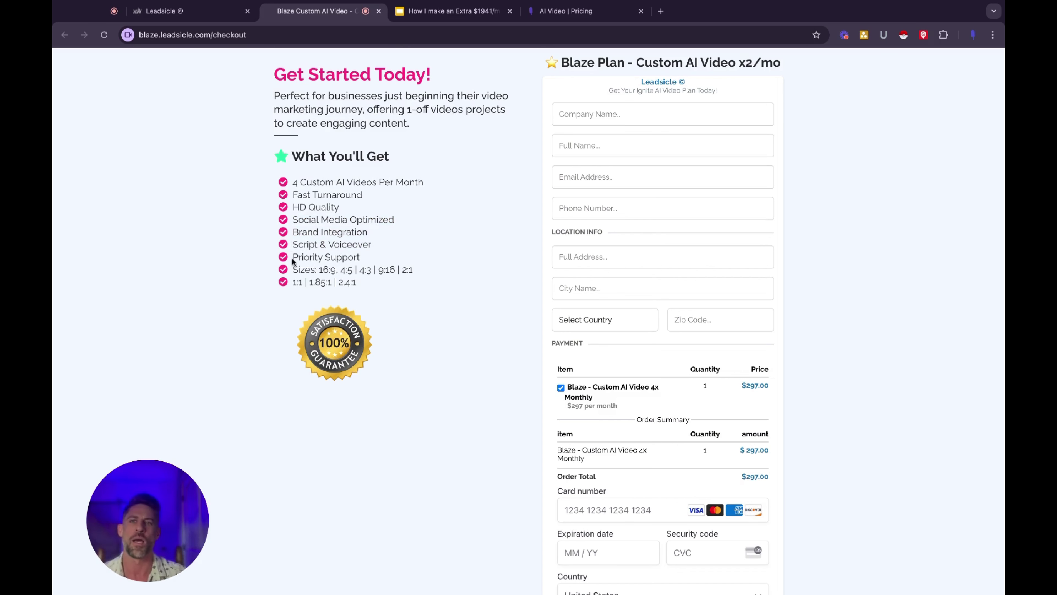
{"action": "left_click", "coordinate": [463, 261]}
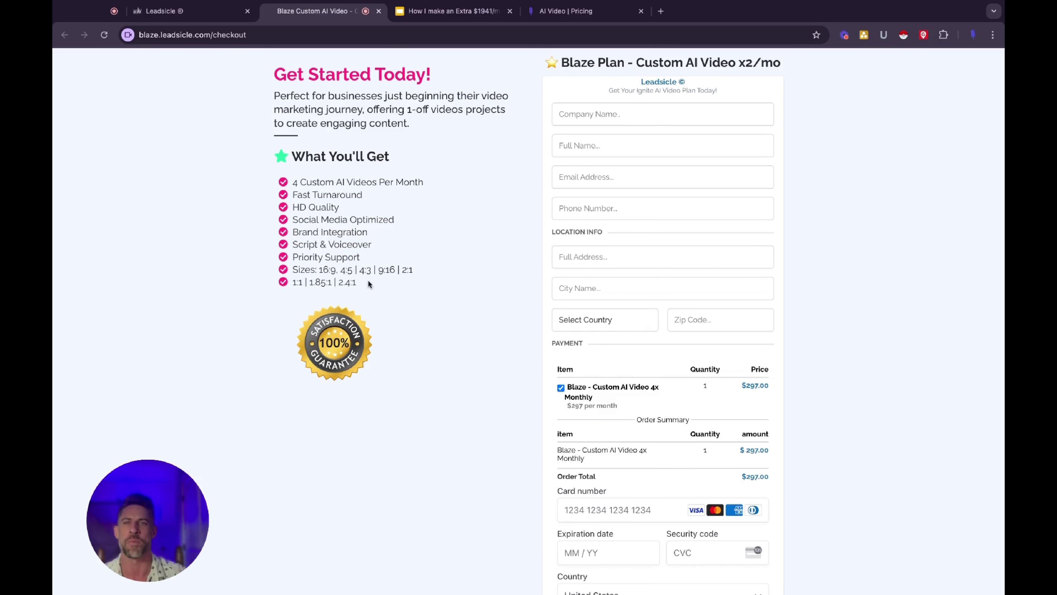
{"action": "triple_click", "coordinate": [294, 268]}
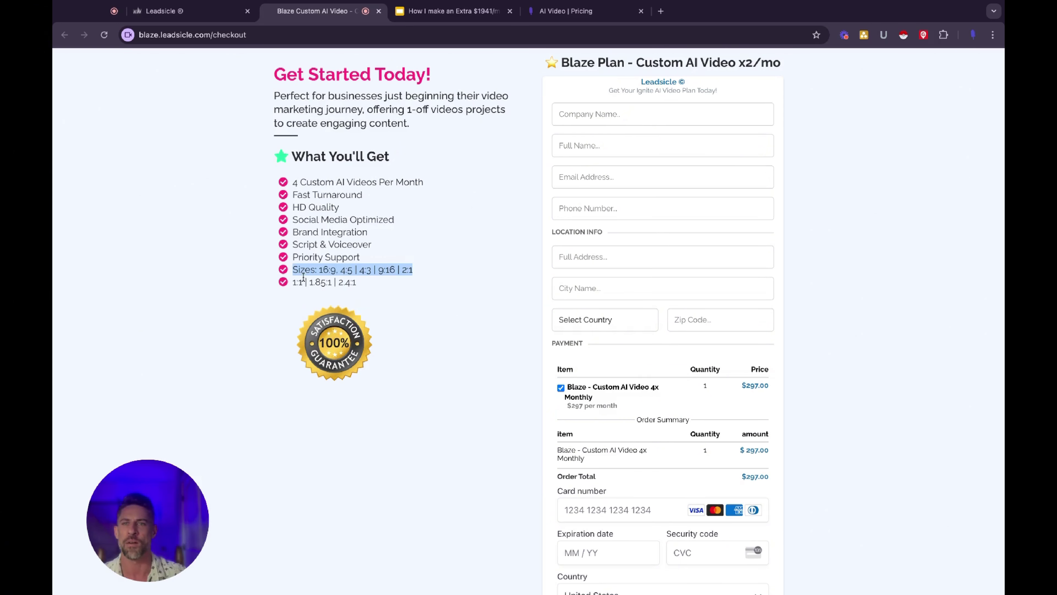
{"action": "triple_click", "coordinate": [294, 281]}
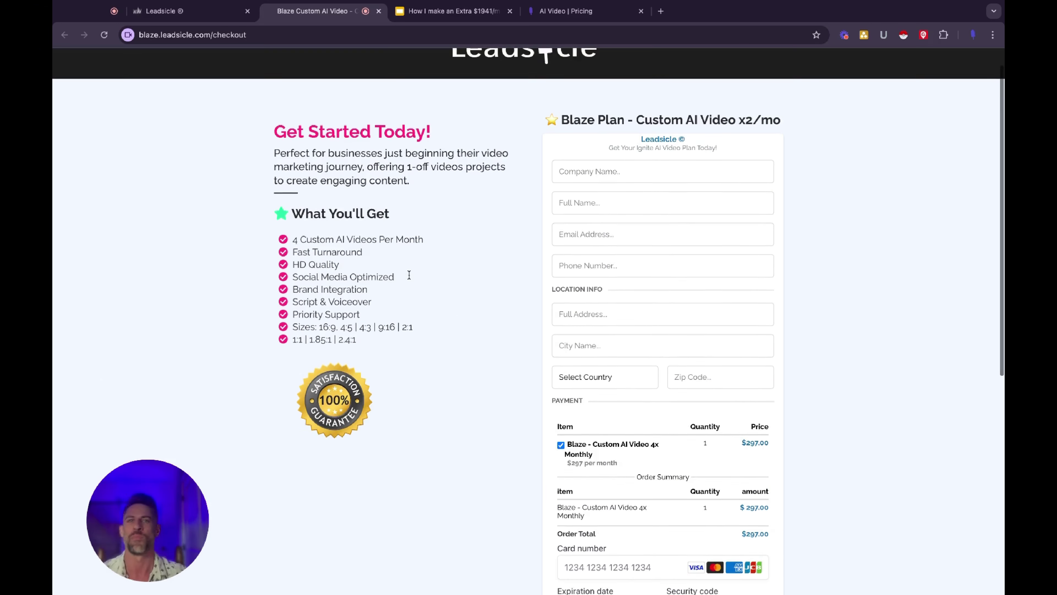
{"action": "scroll", "coordinate": [408, 275], "scroll_direction": "up", "scroll_amount": 2}
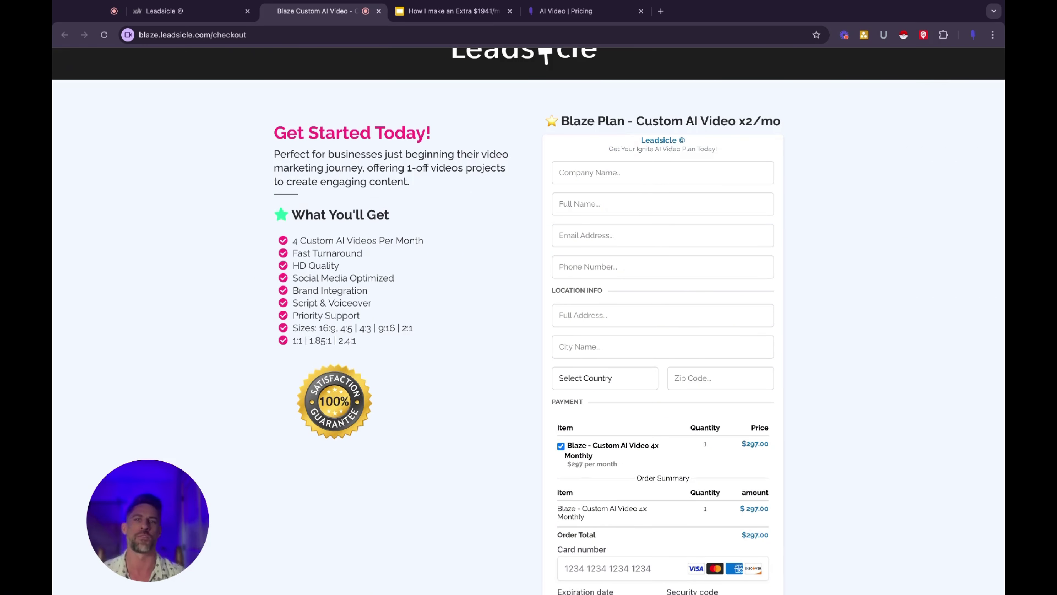
{"action": "scroll", "coordinate": [528, 321], "scroll_direction": "up", "scroll_amount": 1}
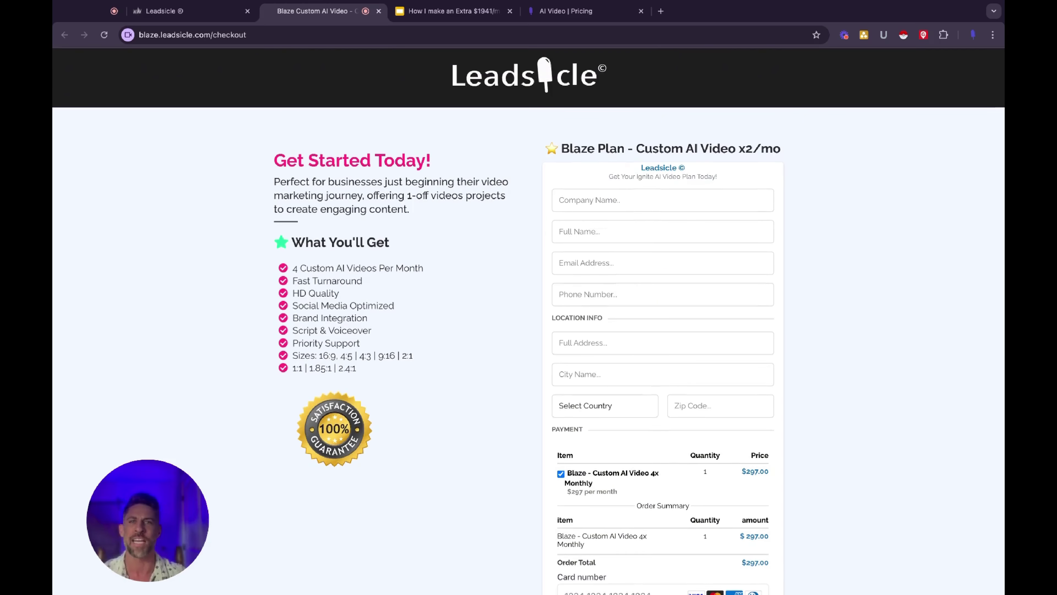
{"action": "scroll", "coordinate": [395, 260], "scroll_direction": "down", "scroll_amount": 2}
{"action": "scroll", "coordinate": [395, 260], "scroll_direction": "up", "scroll_amount": 2}
Open the Blaze Plan funnel's Checkout page in the page builder and add a full-width section directly above the footer.
{"action": "key", "text": "ctrl+shift+Tab"}
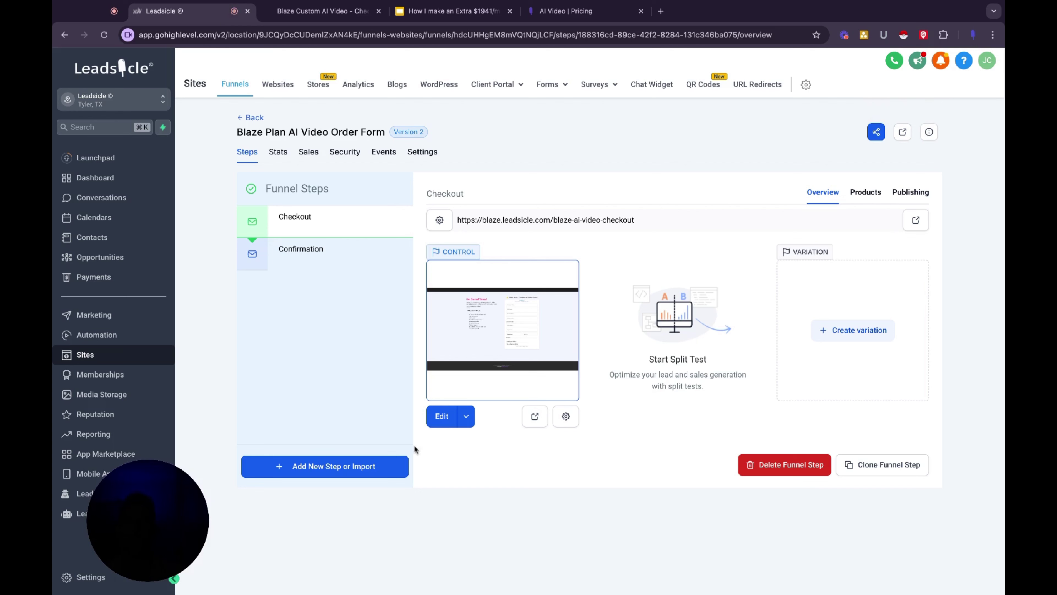
{"action": "left_click", "coordinate": [440, 417]}
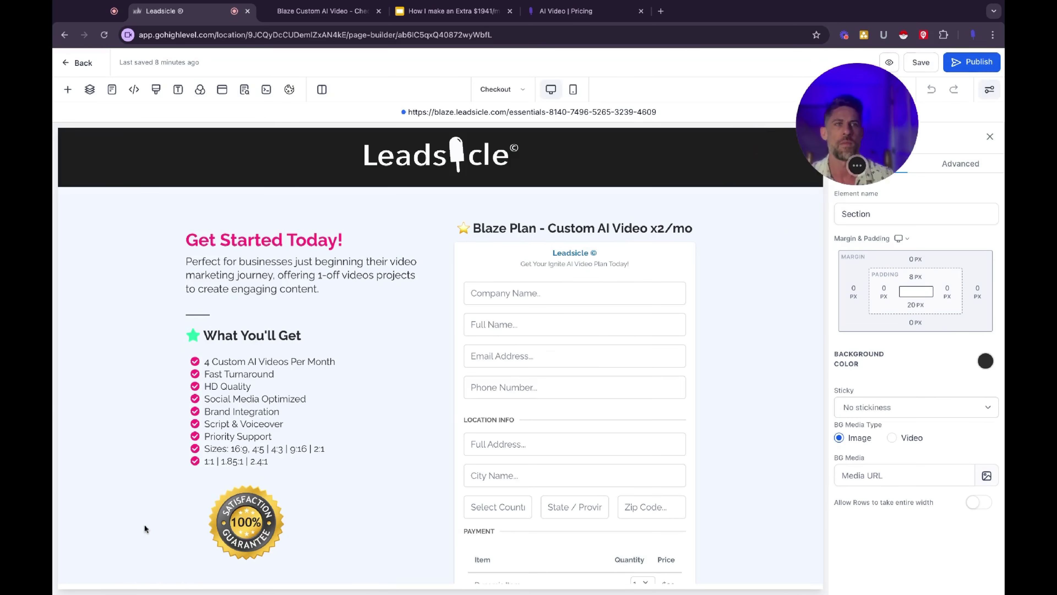
{"action": "scroll", "coordinate": [496, 440], "scroll_direction": "down", "scroll_amount": 3}
{"action": "scroll", "coordinate": [497, 438], "scroll_direction": "down", "scroll_amount": 7}
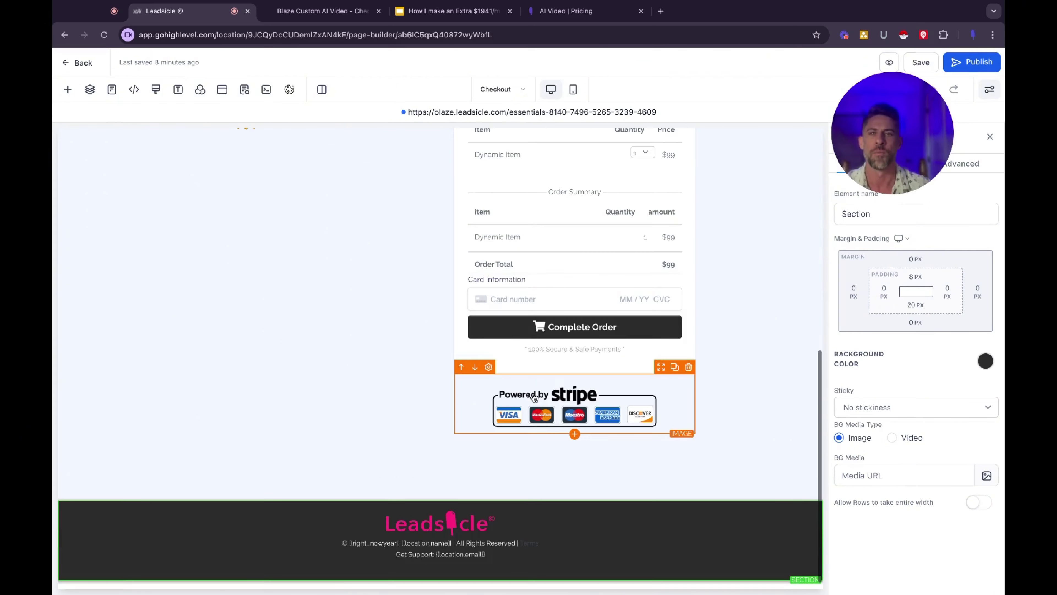
{"action": "left_click", "coordinate": [440, 500]}
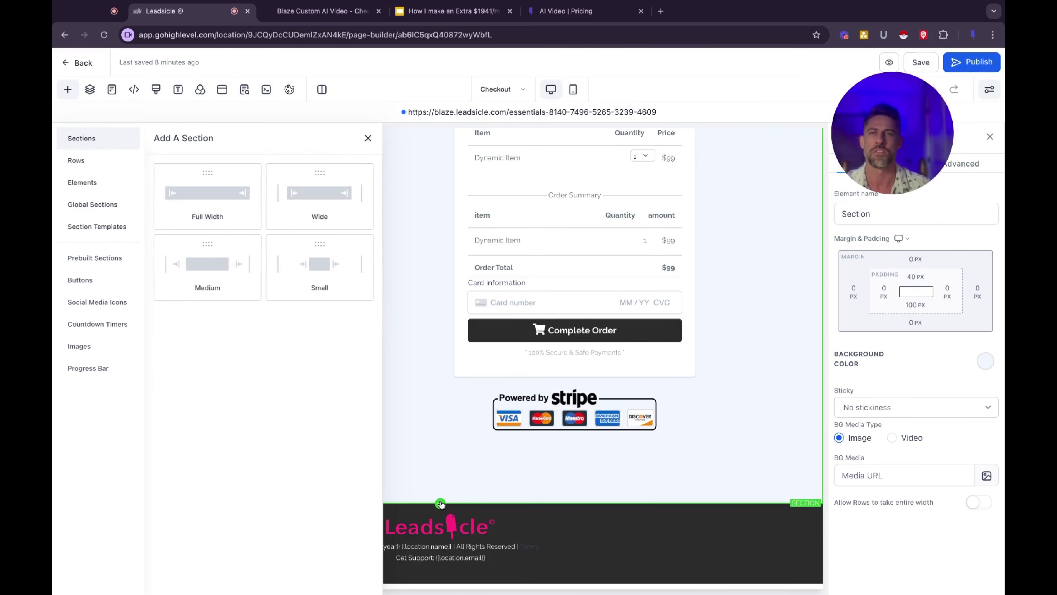
{"action": "left_click", "coordinate": [208, 200]}
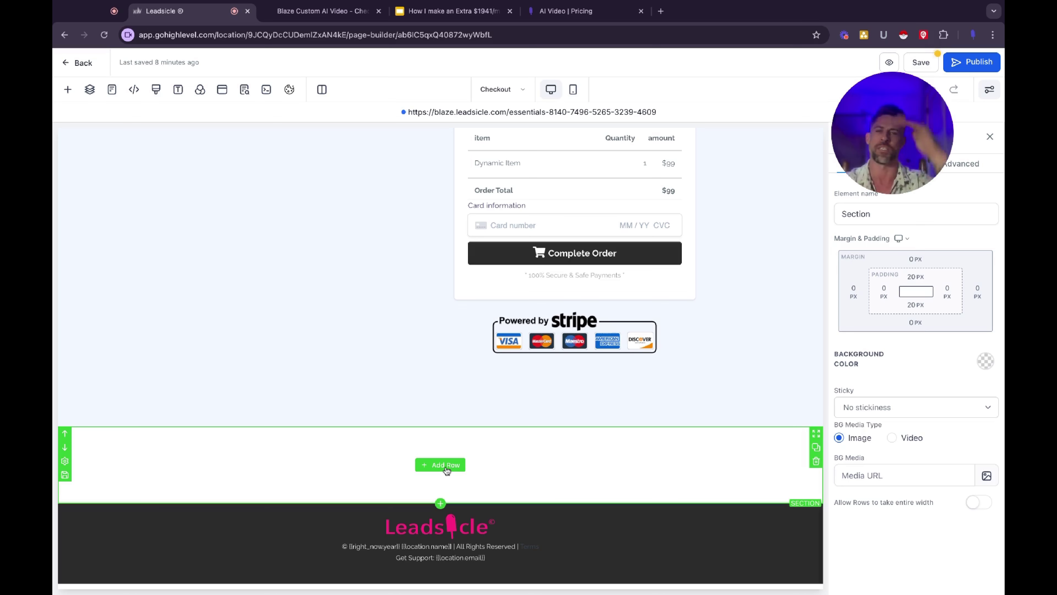
Add a one-column row to the new section above the footer and place an image element in it.
{"action": "left_click", "coordinate": [446, 465]}
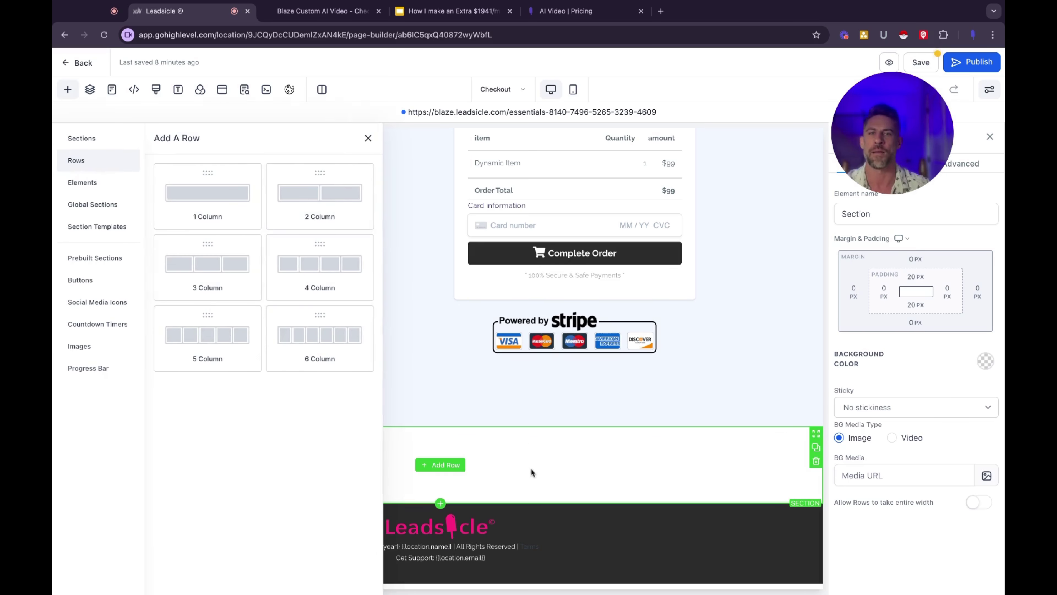
{"action": "left_click", "coordinate": [208, 189]}
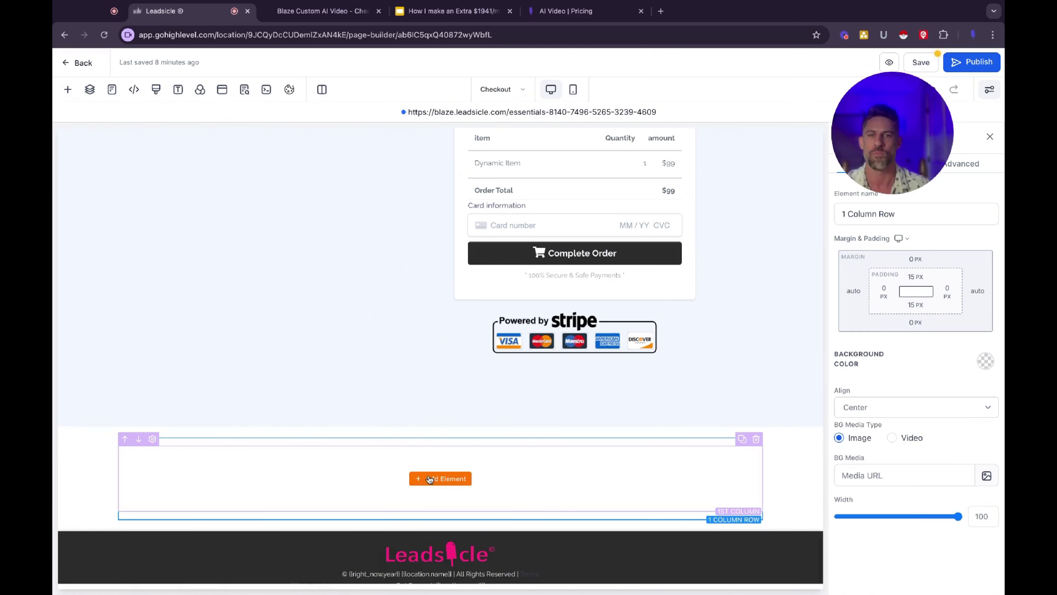
{"action": "left_click", "coordinate": [429, 478]}
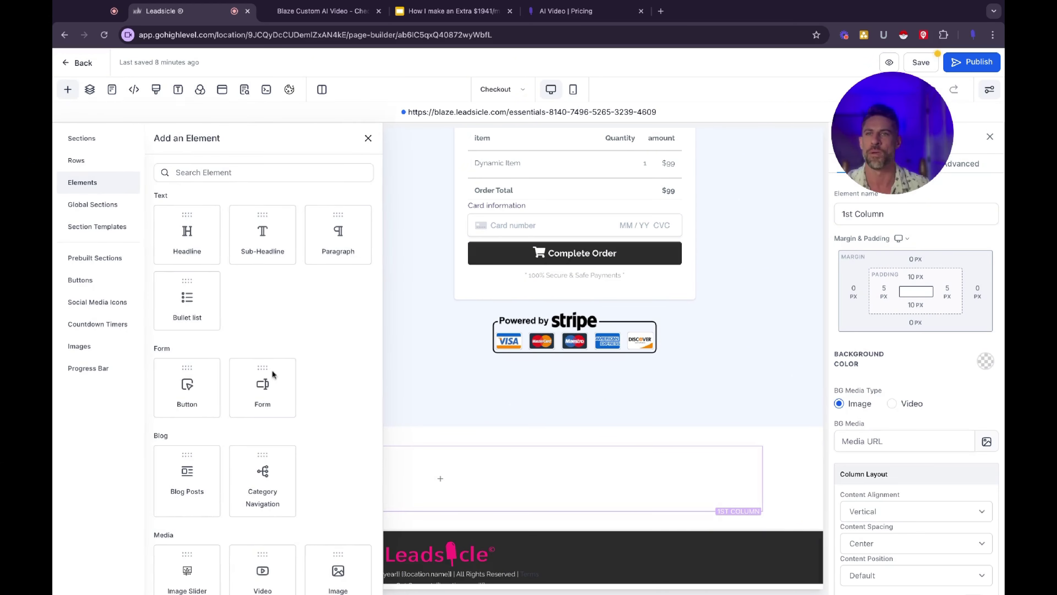
{"action": "left_click_drag", "start_coordinate": [332, 556], "coordinate": [475, 413]}
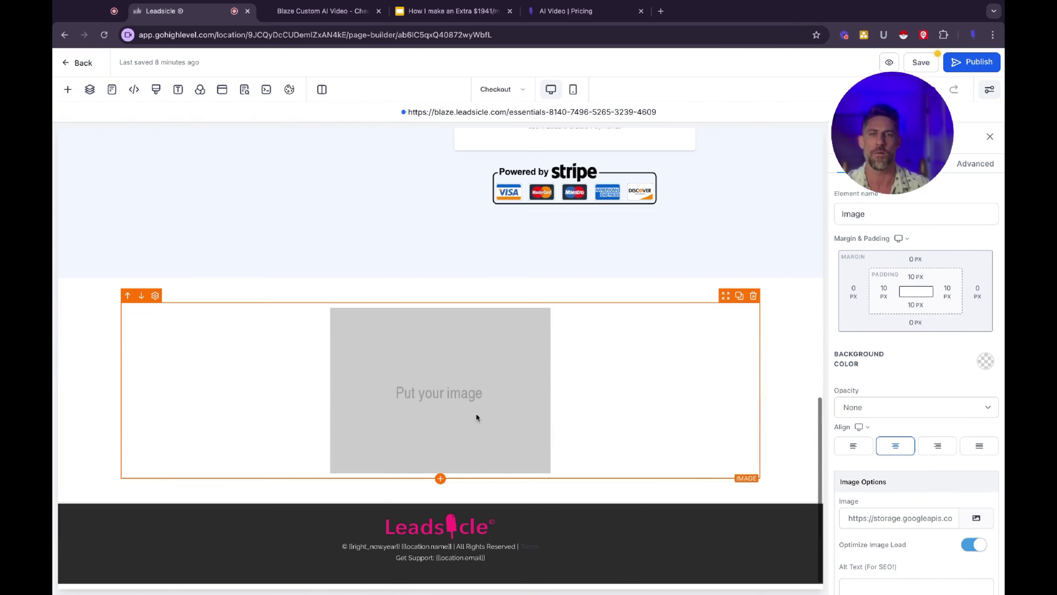
Set the new image element's picture to leadsicle-logo-blk.png from the Logos folder in media storage.
{"action": "left_click", "coordinate": [974, 521]}
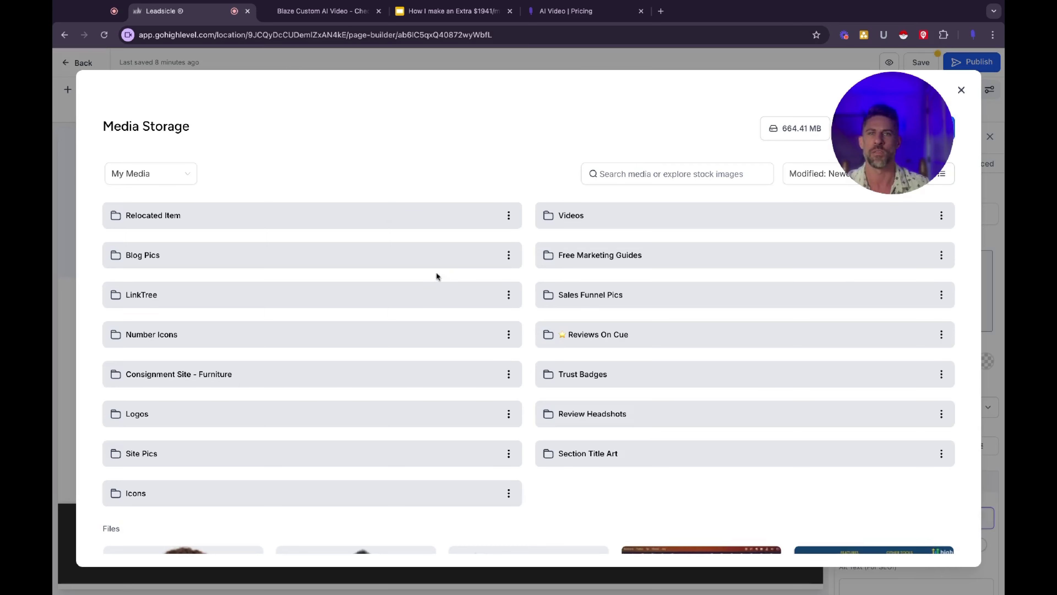
{"action": "scroll", "coordinate": [391, 375], "scroll_direction": "down", "scroll_amount": 5}
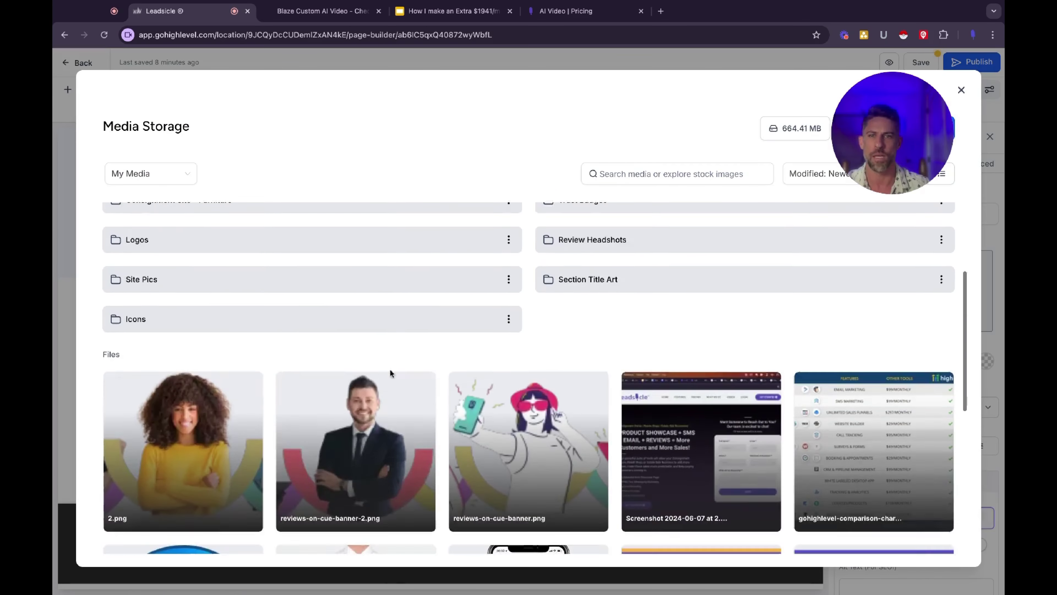
{"action": "scroll", "coordinate": [393, 375], "scroll_direction": "up", "scroll_amount": 5}
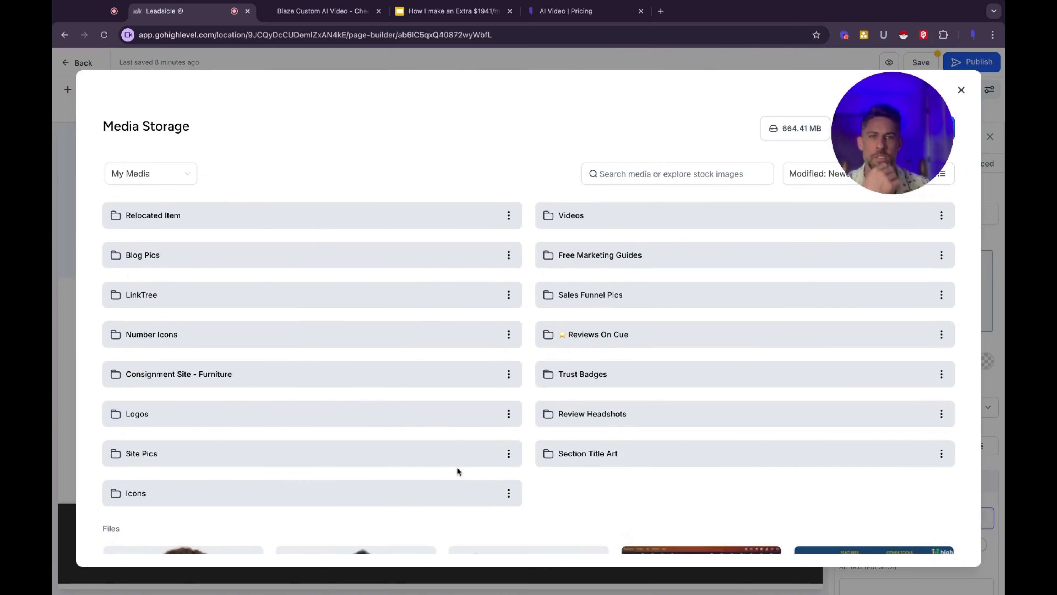
{"action": "scroll", "coordinate": [458, 471], "scroll_direction": "down", "scroll_amount": 1}
{"action": "scroll", "coordinate": [466, 470], "scroll_direction": "up", "scroll_amount": 1}
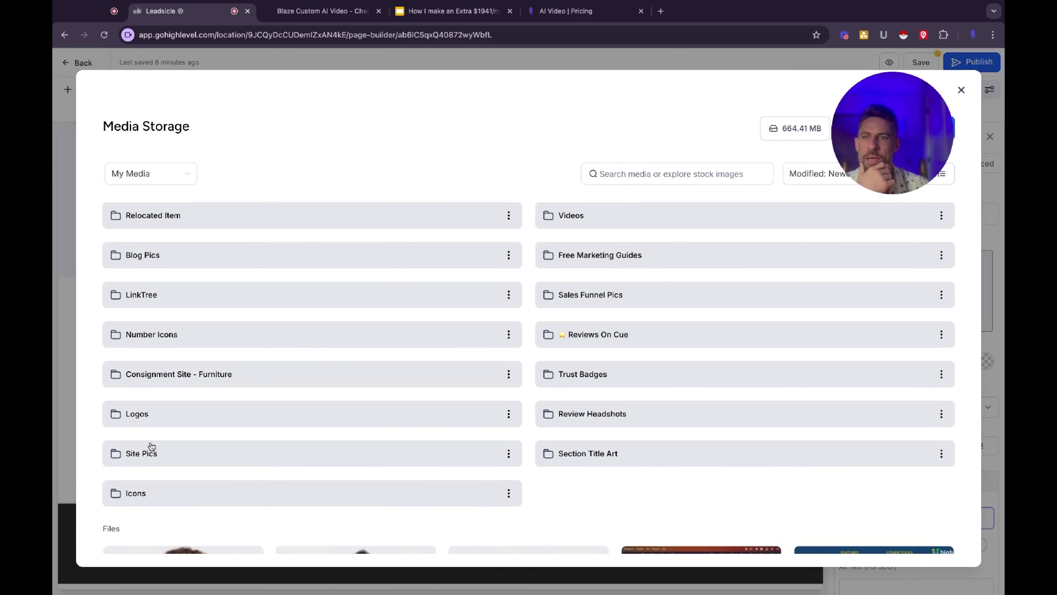
{"action": "left_click", "coordinate": [151, 412]}
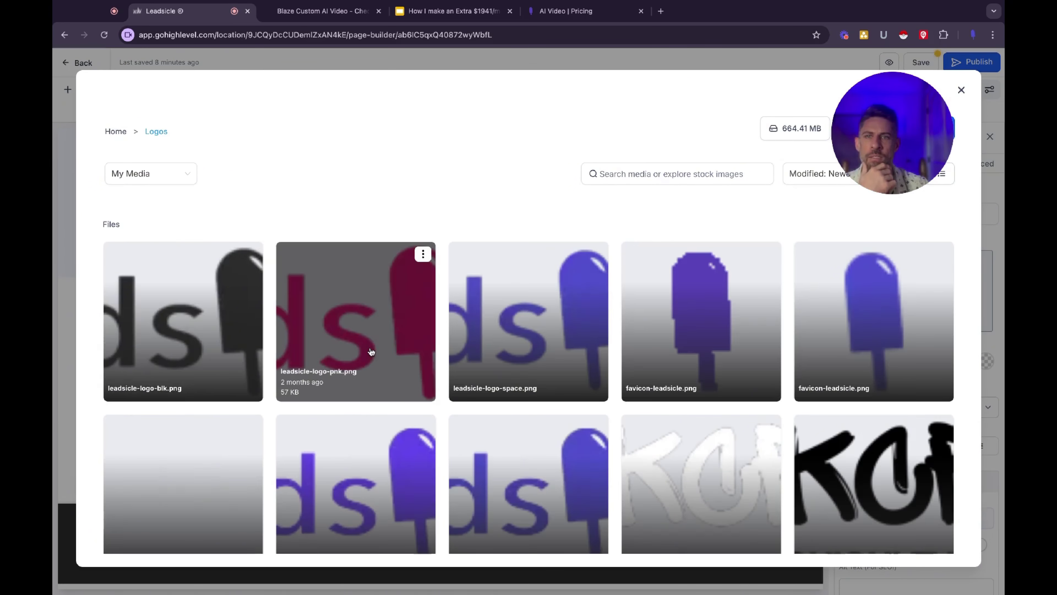
{"action": "left_click", "coordinate": [232, 325]}
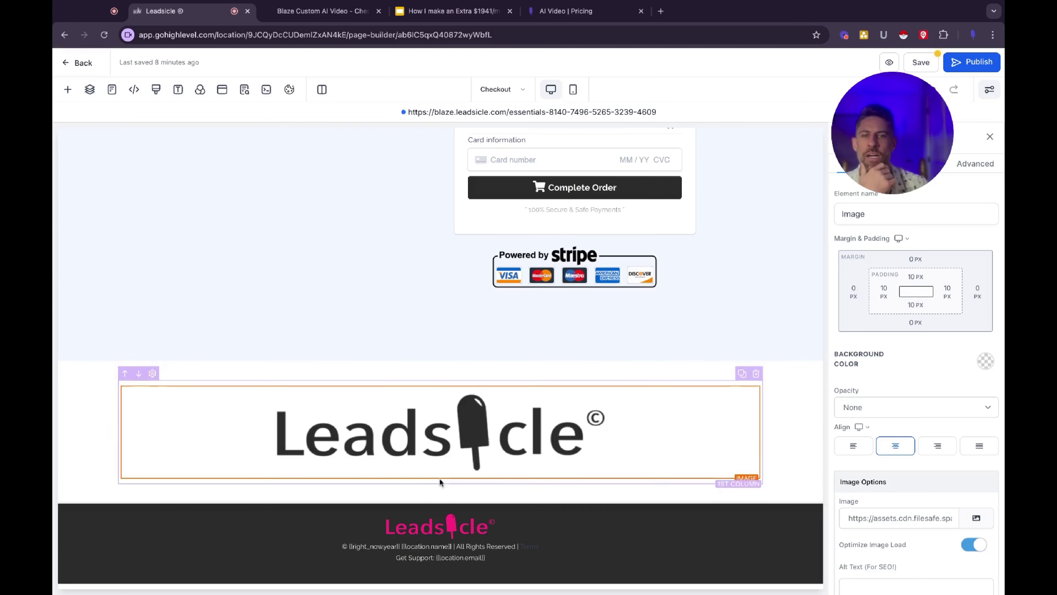
Set the top and bottom padding of the section containing the black logo to 0 px.
{"action": "scroll", "coordinate": [423, 316], "scroll_direction": "up", "scroll_amount": 2}
{"action": "left_click", "coordinate": [421, 300]}
{"action": "scroll", "coordinate": [420, 300], "scroll_direction": "up", "scroll_amount": 10}
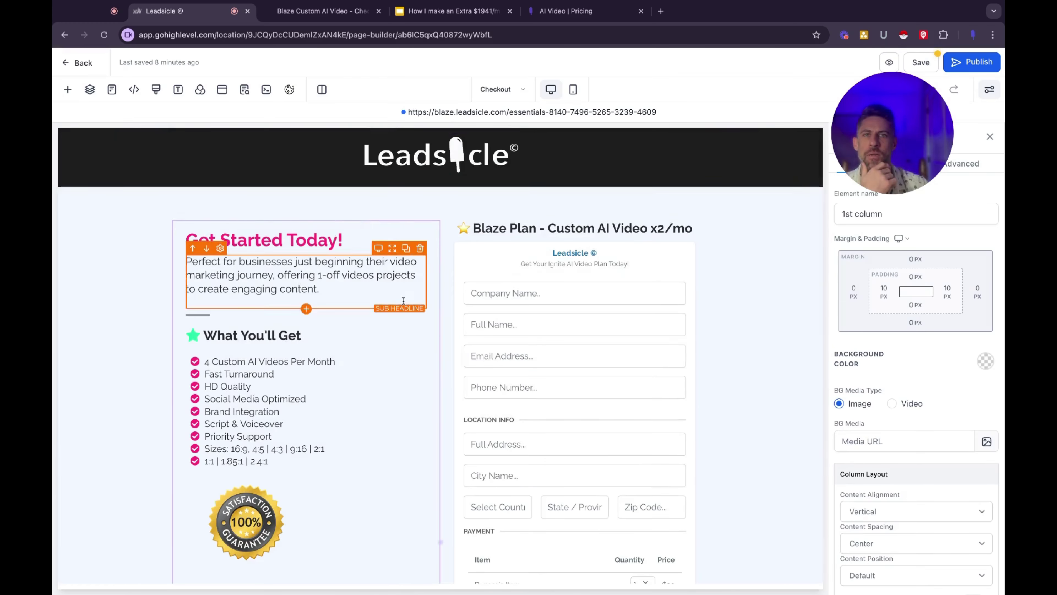
{"action": "scroll", "coordinate": [515, 464], "scroll_direction": "down", "scroll_amount": 12}
{"action": "left_click", "coordinate": [796, 370]}
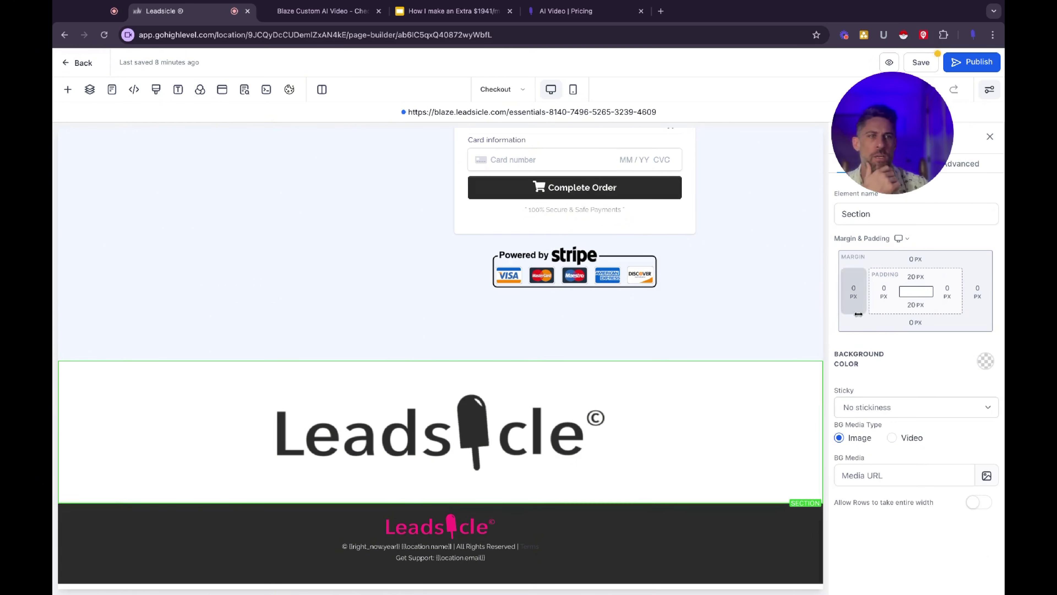
{"action": "left_click", "coordinate": [915, 277]}
{"action": "left_click", "coordinate": [848, 331]}
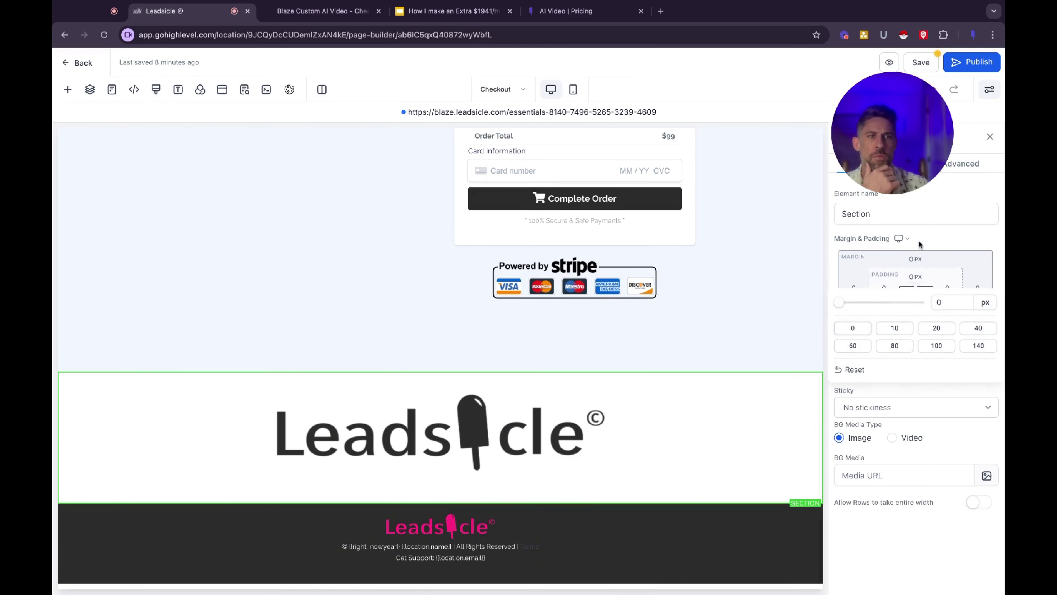
{"action": "left_click", "coordinate": [915, 304]}
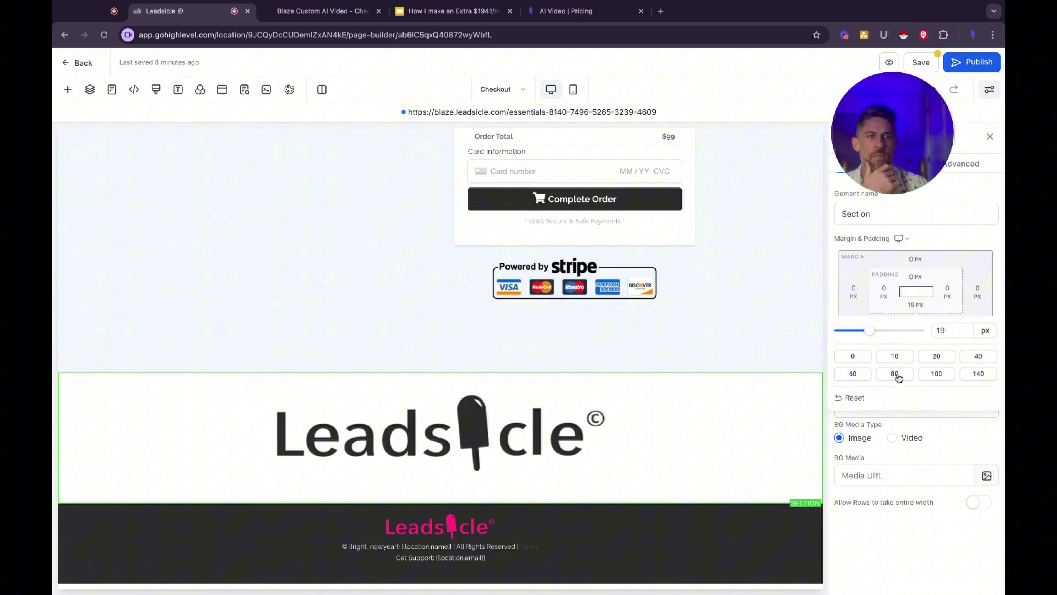
{"action": "left_click", "coordinate": [858, 362]}
Set the top and bottom padding of the black logo image to 0 px.
{"action": "left_click", "coordinate": [733, 417]}
{"action": "left_click", "coordinate": [916, 305]}
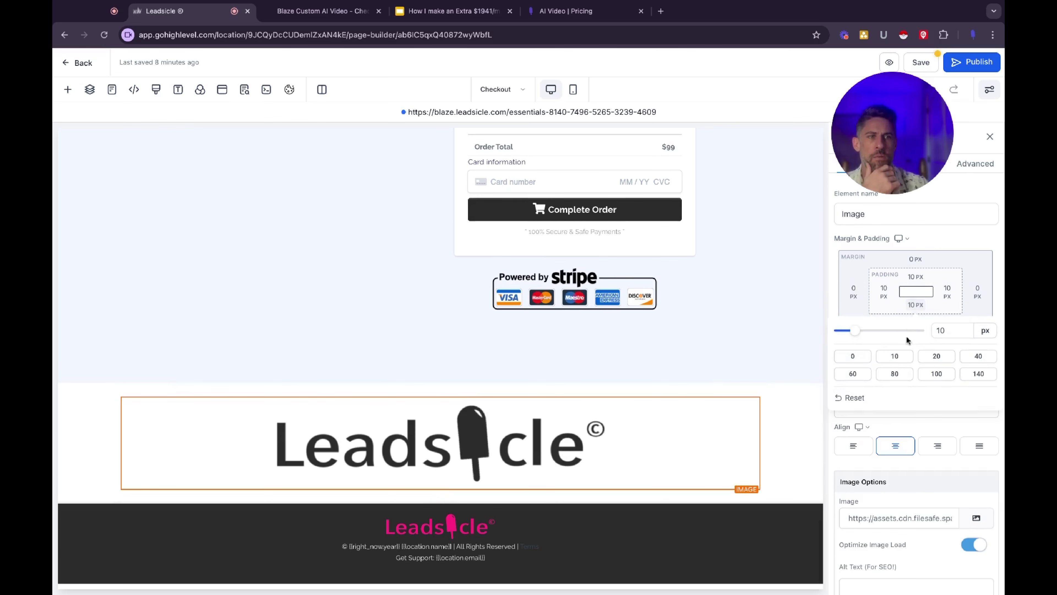
{"action": "left_click", "coordinate": [853, 356]}
{"action": "left_click", "coordinate": [915, 276]}
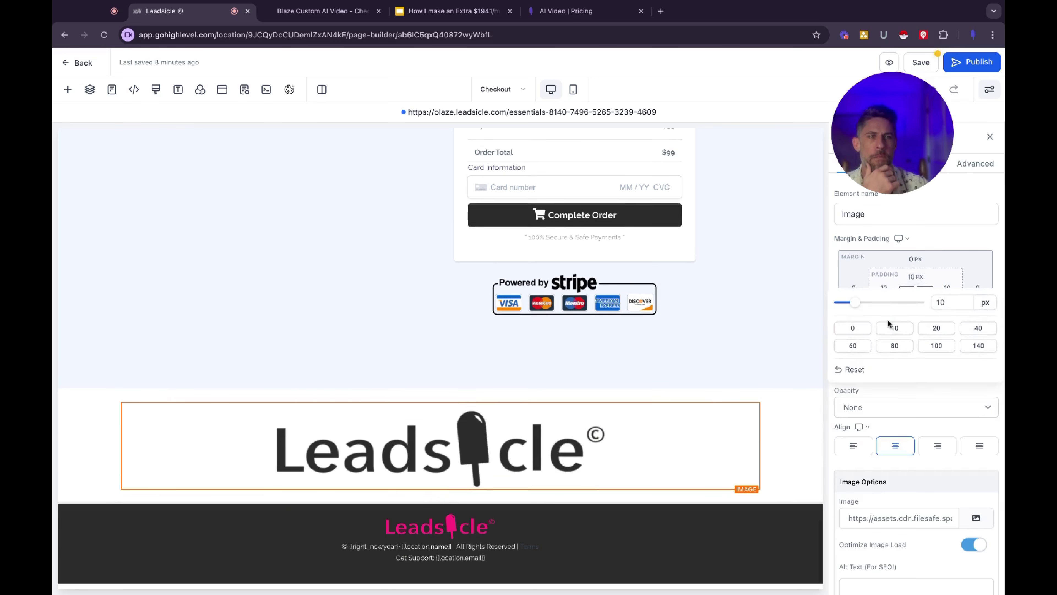
{"action": "left_click", "coordinate": [853, 328]}
Set the width of the black logo image to 400 px.
{"action": "scroll", "coordinate": [916, 416], "scroll_direction": "down", "scroll_amount": 5}
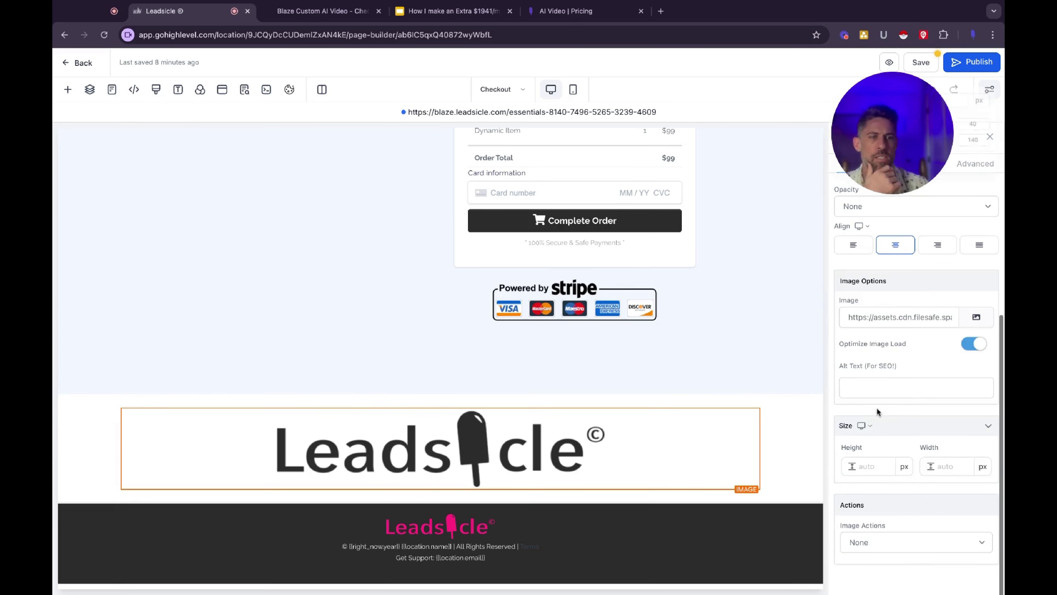
{"action": "left_click", "coordinate": [947, 466]}
{"action": "type", "text": "400"}
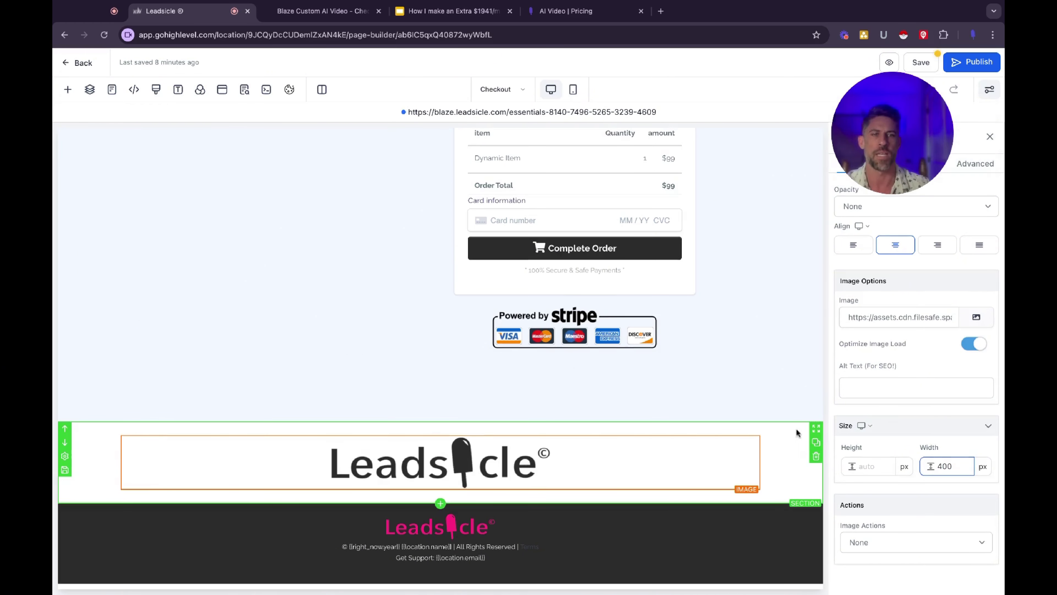
Give the section containing the black logo a bright pink background color.
{"action": "left_click", "coordinate": [797, 433]}
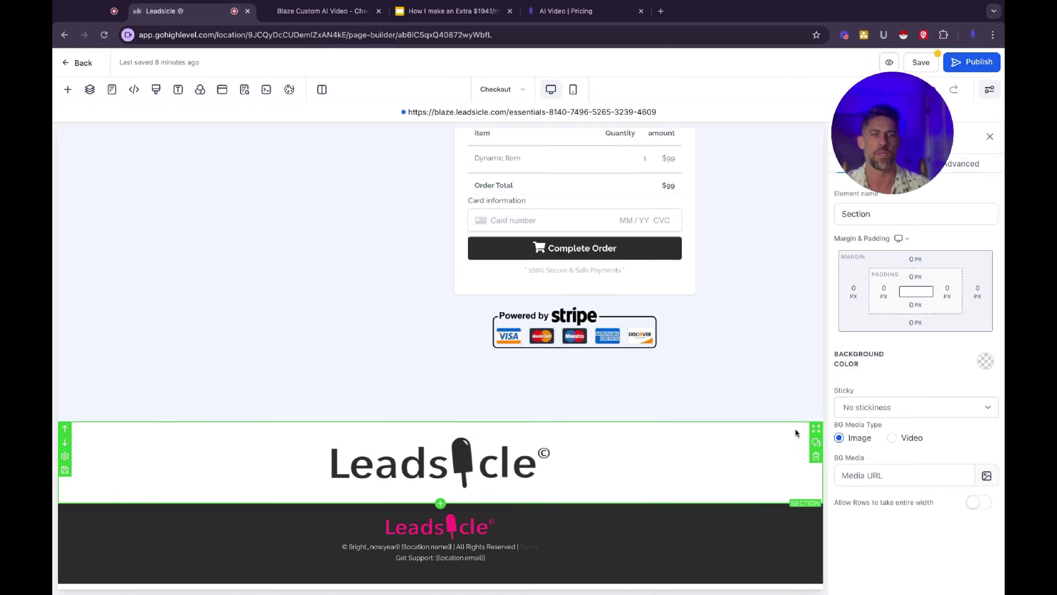
{"action": "left_click", "coordinate": [986, 361]}
{"action": "left_click", "coordinate": [838, 477]}
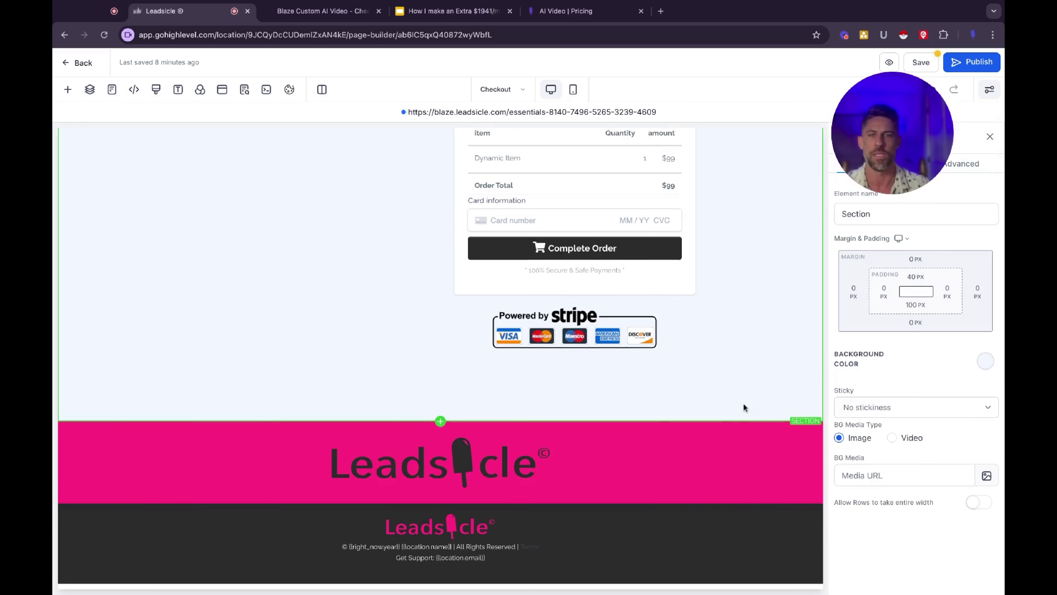
{"action": "left_click", "coordinate": [440, 503]}
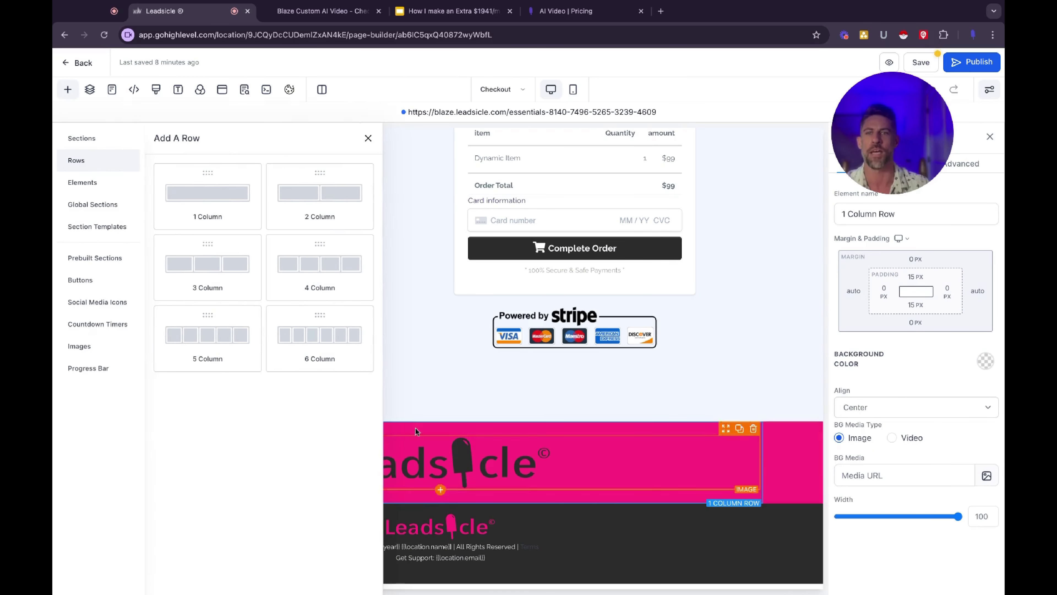
{"action": "left_click", "coordinate": [298, 193]}
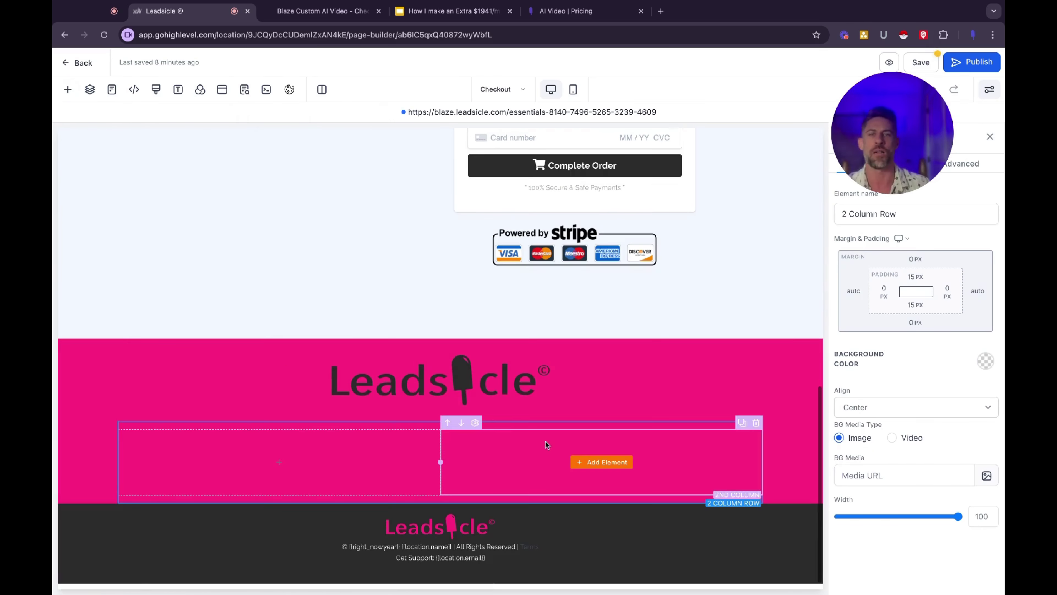
{"action": "left_click", "coordinate": [756, 414]}
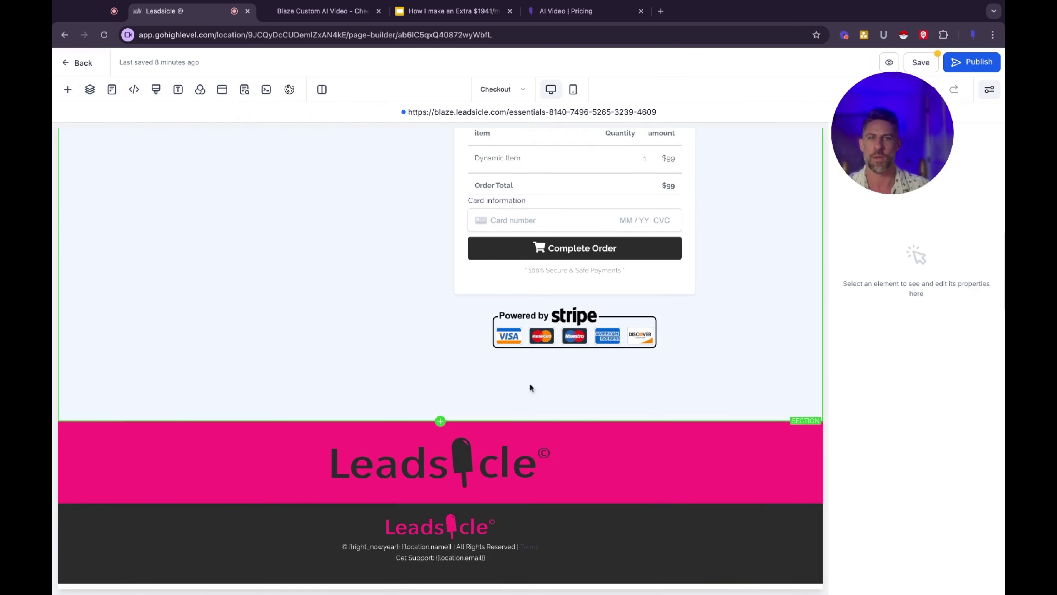
Add a full-width section with a two-column row above the pink logo section and move it down below the pink section.
{"action": "left_click", "coordinate": [440, 421]}
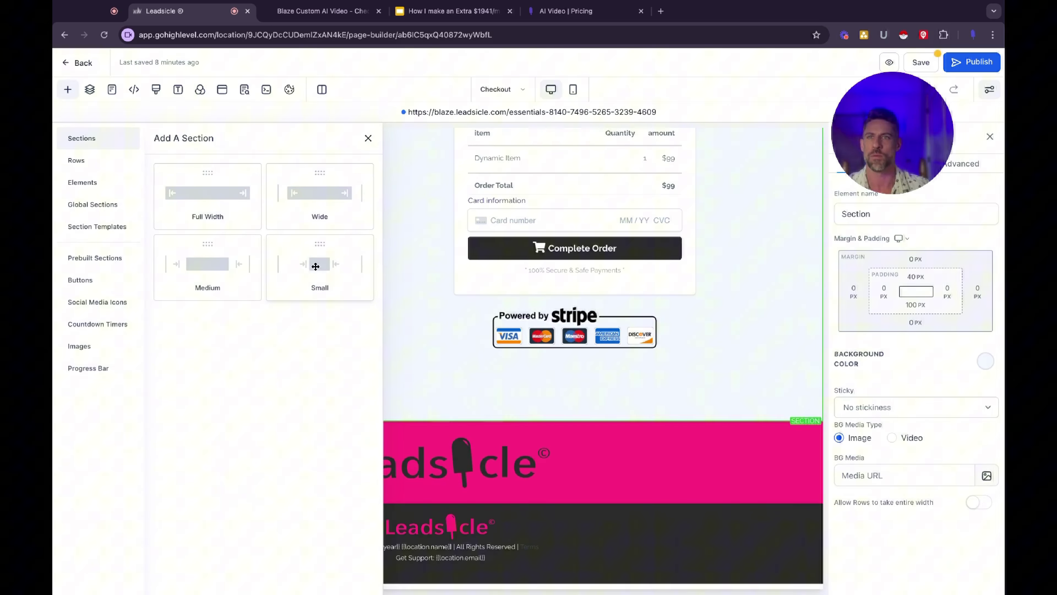
{"action": "left_click", "coordinate": [215, 202]}
{"action": "left_click", "coordinate": [438, 377]}
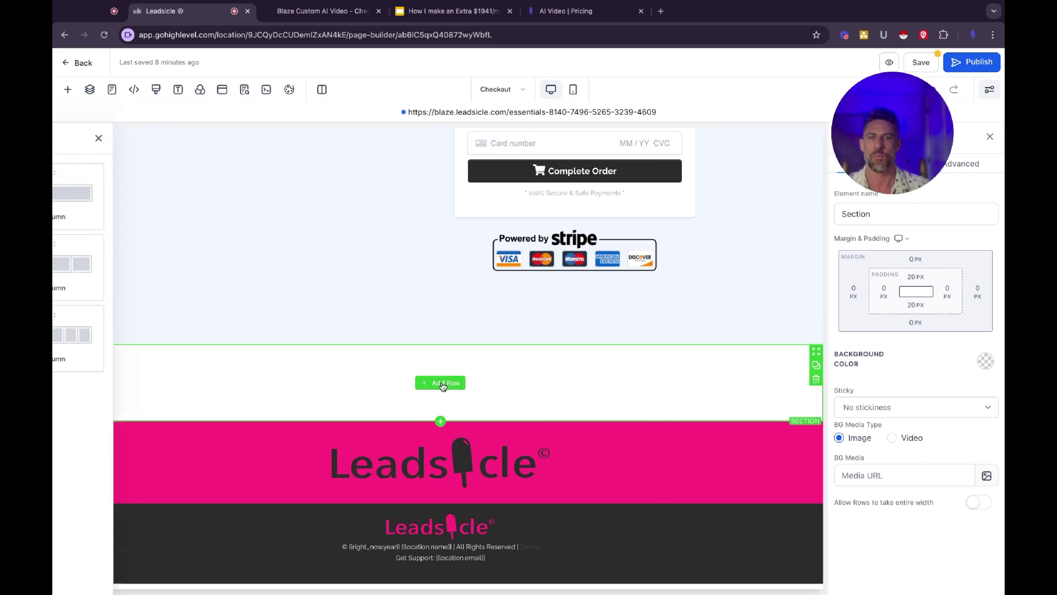
{"action": "left_click", "coordinate": [303, 211]}
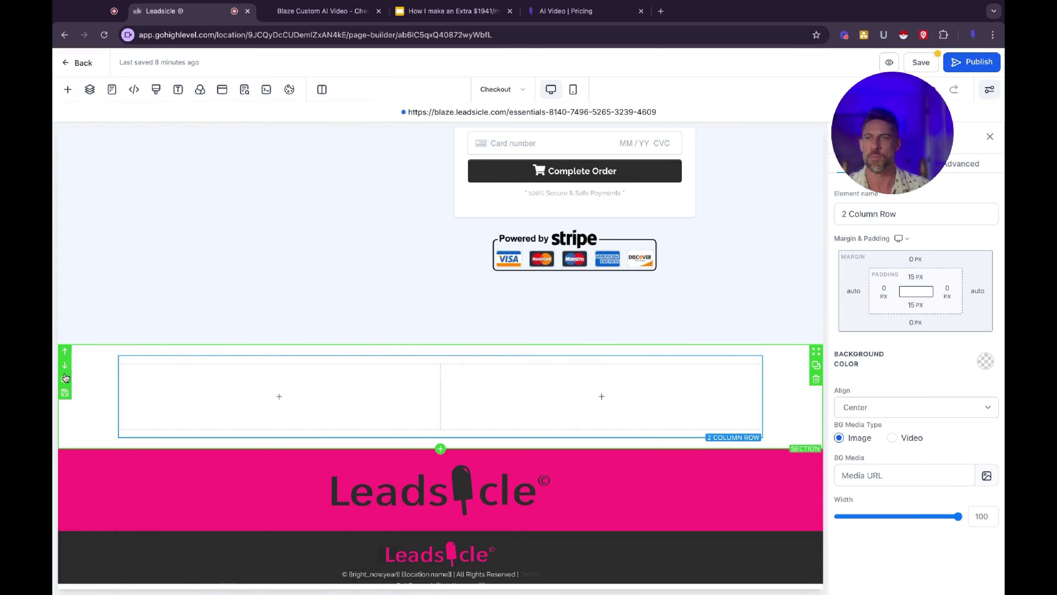
{"action": "left_click", "coordinate": [64, 366]}
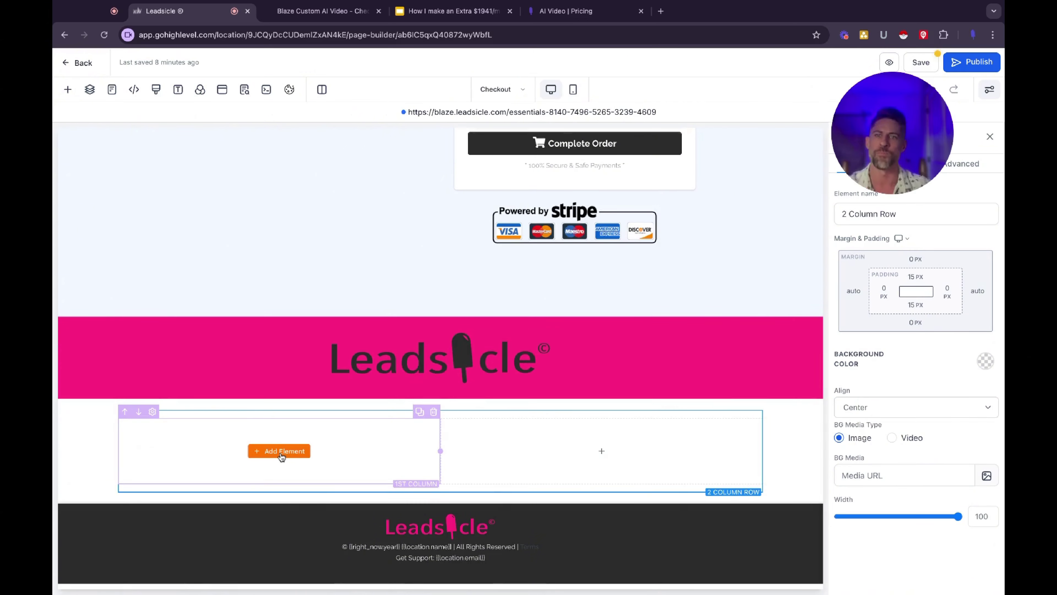
Add a headline to the first column of the new two-column row and left-align its text.
{"action": "left_click", "coordinate": [279, 450]}
{"action": "left_click", "coordinate": [187, 234]}
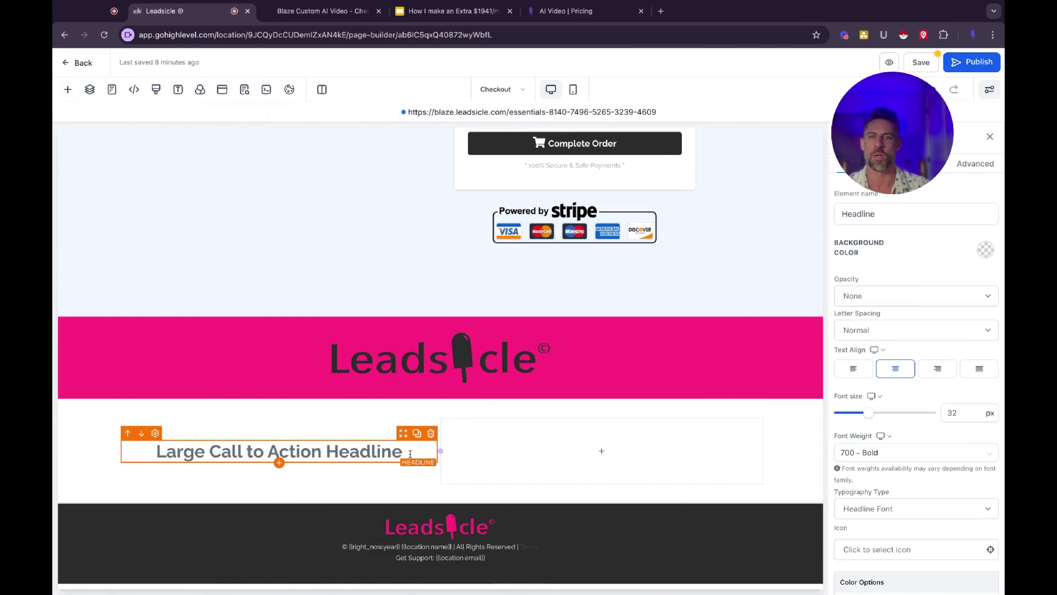
{"action": "left_click", "coordinate": [853, 368]}
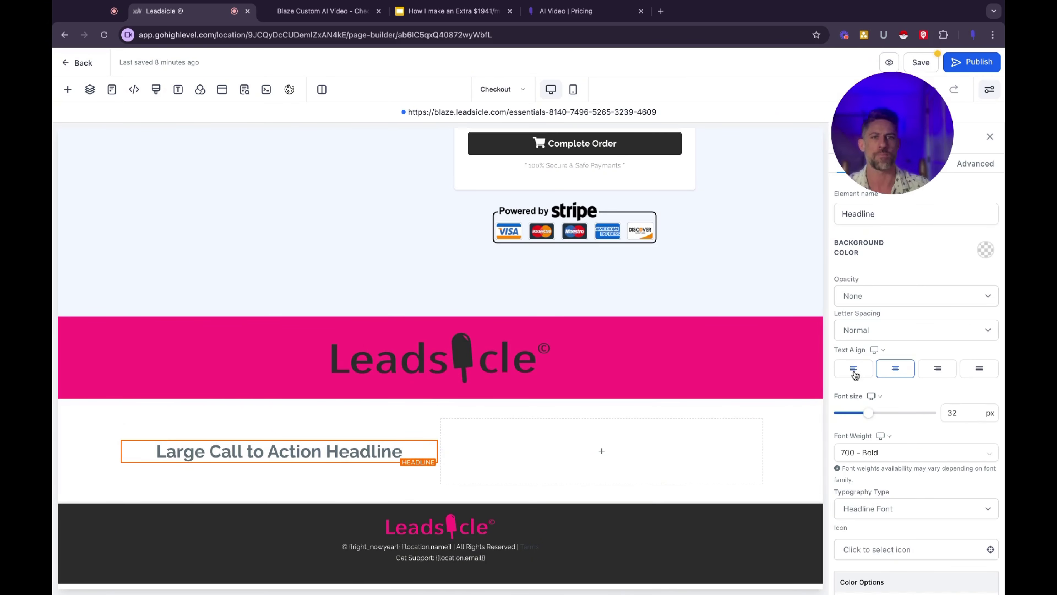
Add a left-aligned sub-headline below the headline in the first column.
{"action": "left_click", "coordinate": [279, 463]}
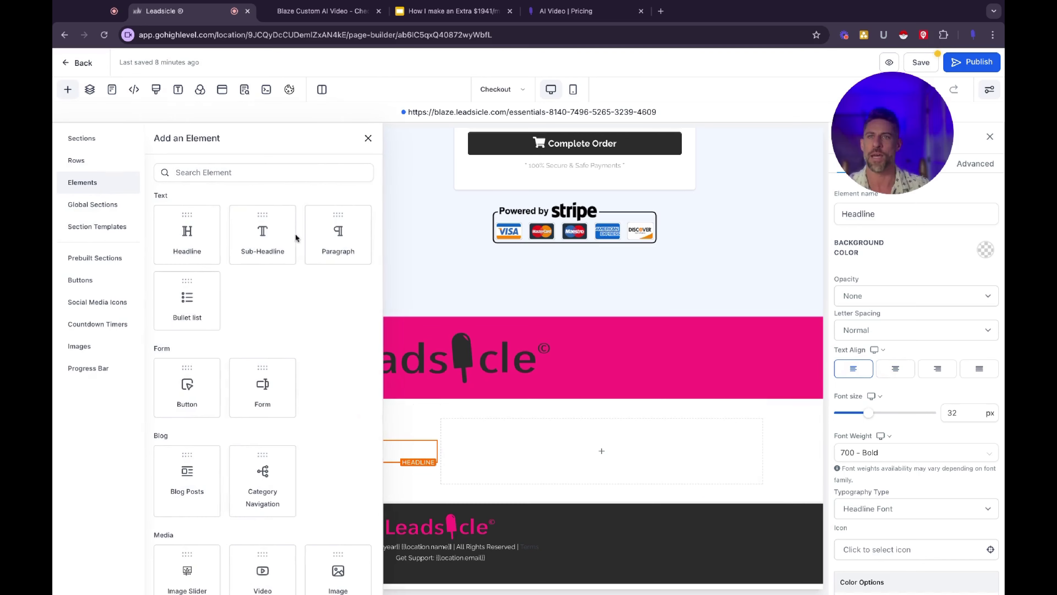
{"action": "left_click", "coordinate": [291, 236]}
{"action": "left_click", "coordinate": [279, 464]}
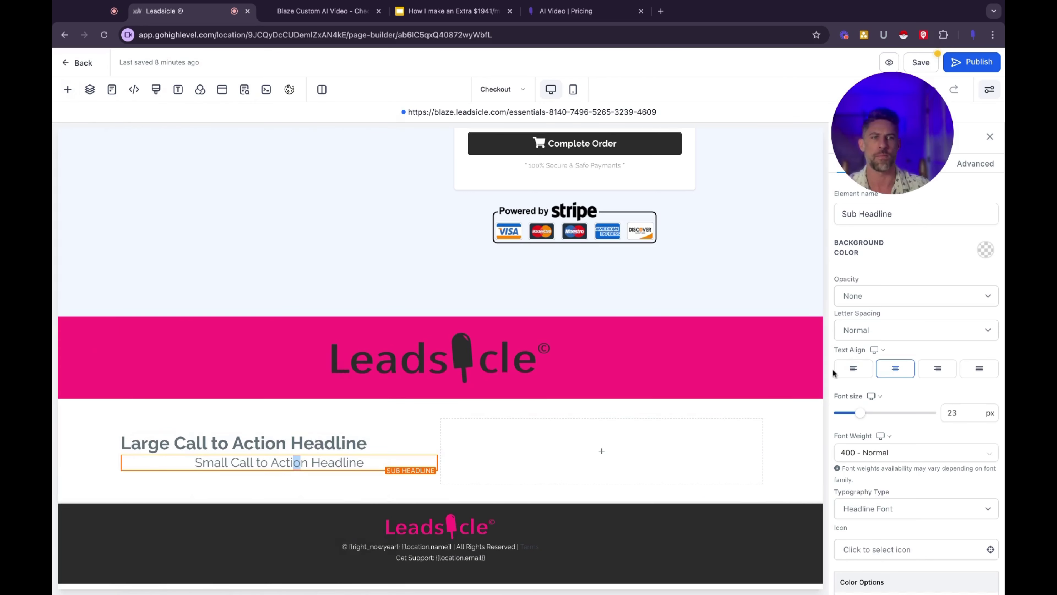
{"action": "left_click", "coordinate": [853, 368]}
Place a bullet list element below the sub-headline in the first column.
{"action": "left_click", "coordinate": [279, 471]}
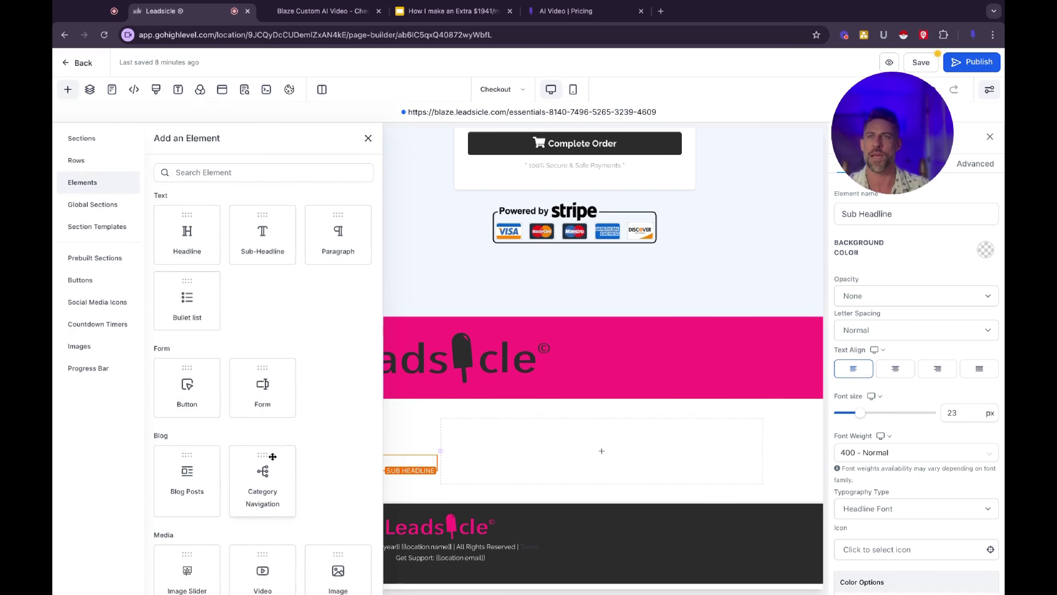
{"action": "scroll", "coordinate": [201, 304], "scroll_direction": "down", "scroll_amount": 5}
{"action": "scroll", "coordinate": [201, 304], "scroll_direction": "up", "scroll_amount": 5}
{"action": "left_click_drag", "start_coordinate": [201, 304], "coordinate": [412, 477]}
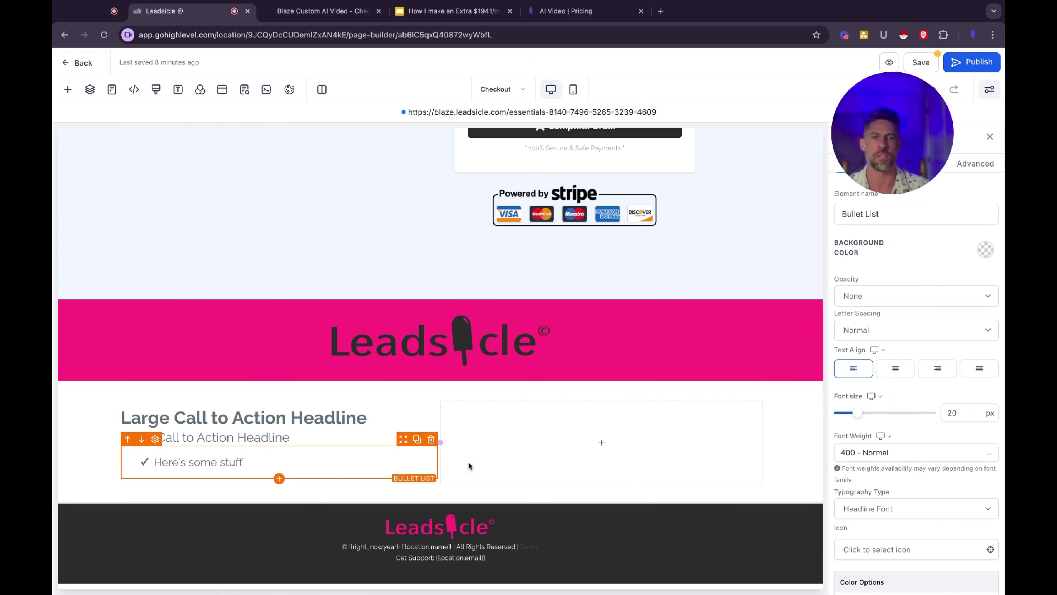
Add a sub-headline element to the empty second column of the row.
{"action": "left_click", "coordinate": [605, 443]}
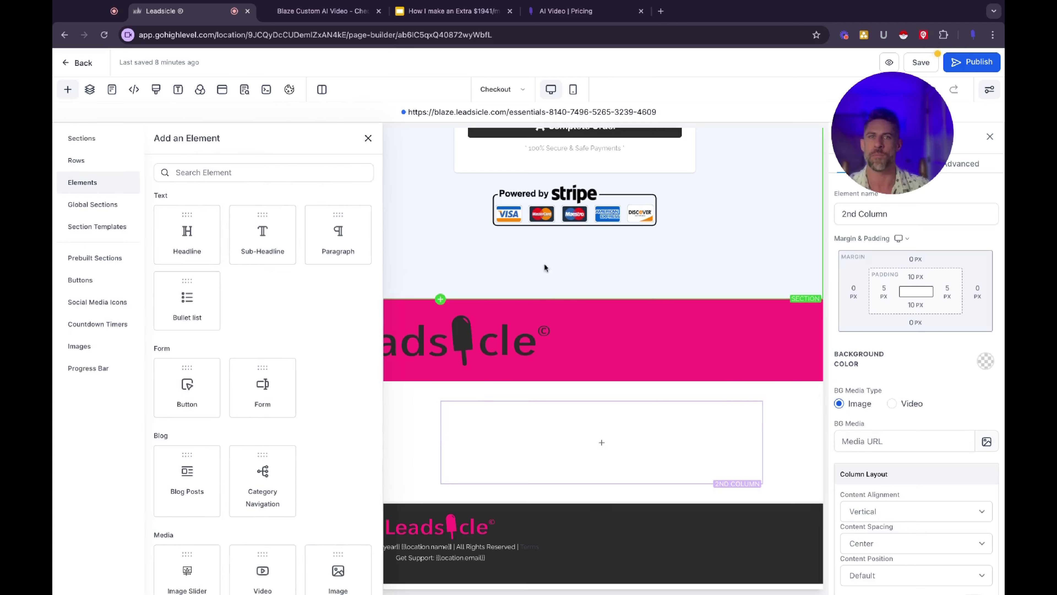
{"action": "left_click", "coordinate": [368, 138]}
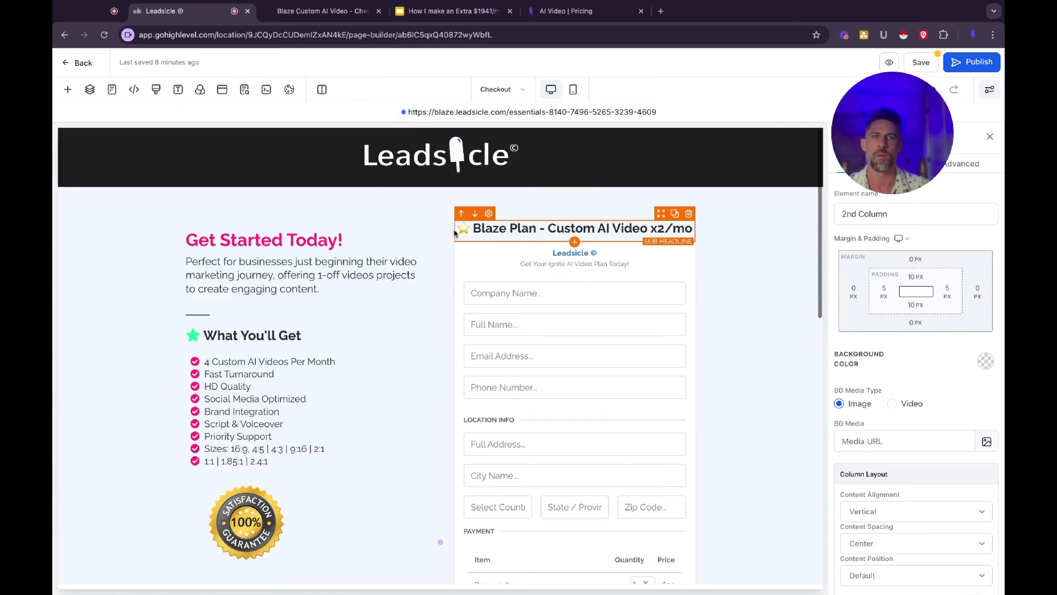
{"action": "left_click", "coordinate": [605, 443]}
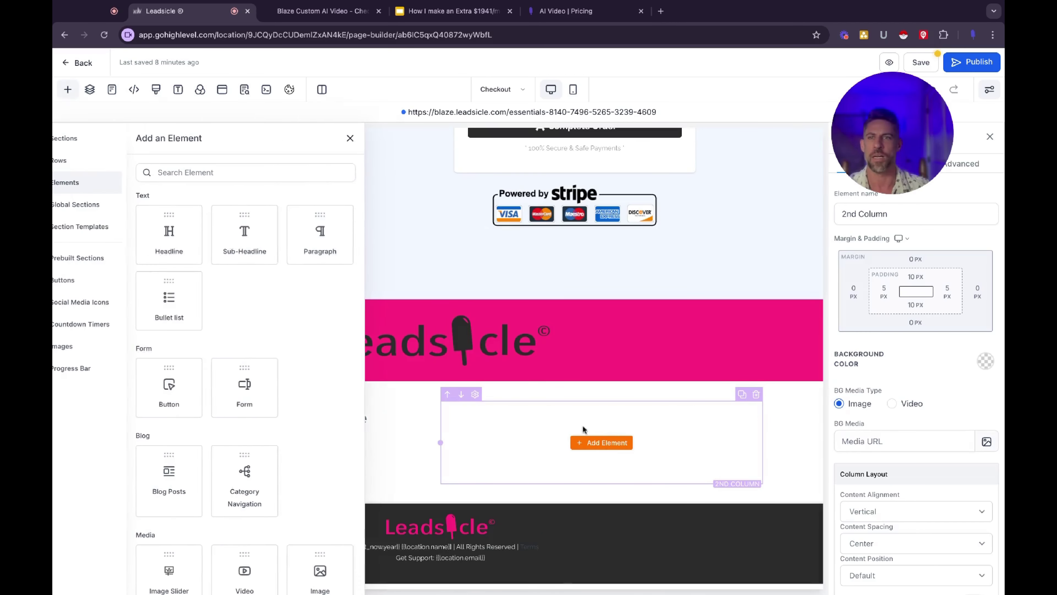
{"action": "left_click", "coordinate": [254, 236]}
Add a 1 Step Order form below the second column's sub-headline and compare it with the page's original order form.
{"action": "left_click", "coordinate": [603, 450]}
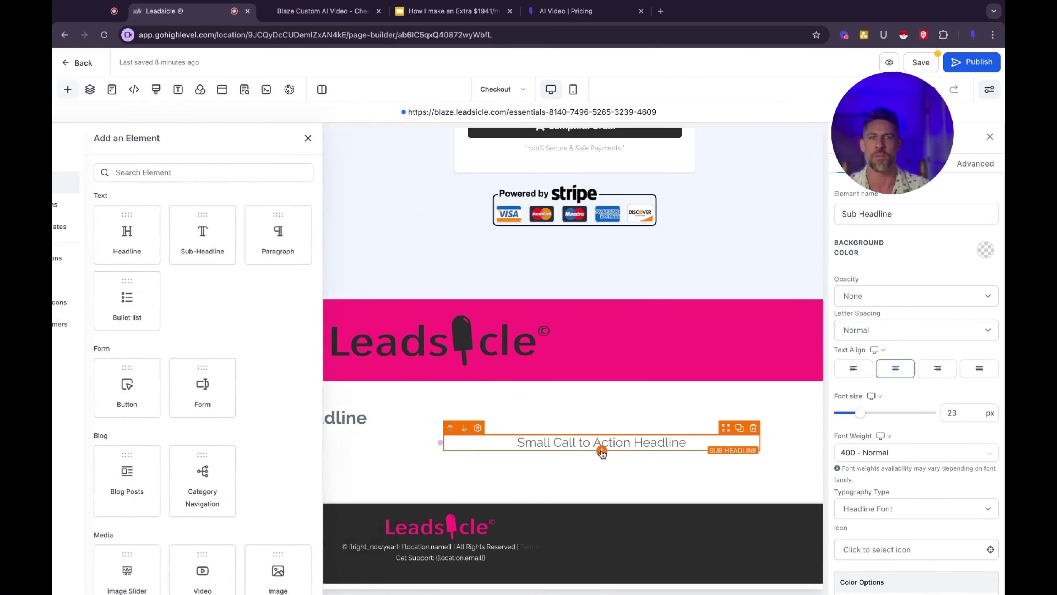
{"action": "scroll", "coordinate": [288, 378], "scroll_direction": "down", "scroll_amount": 5}
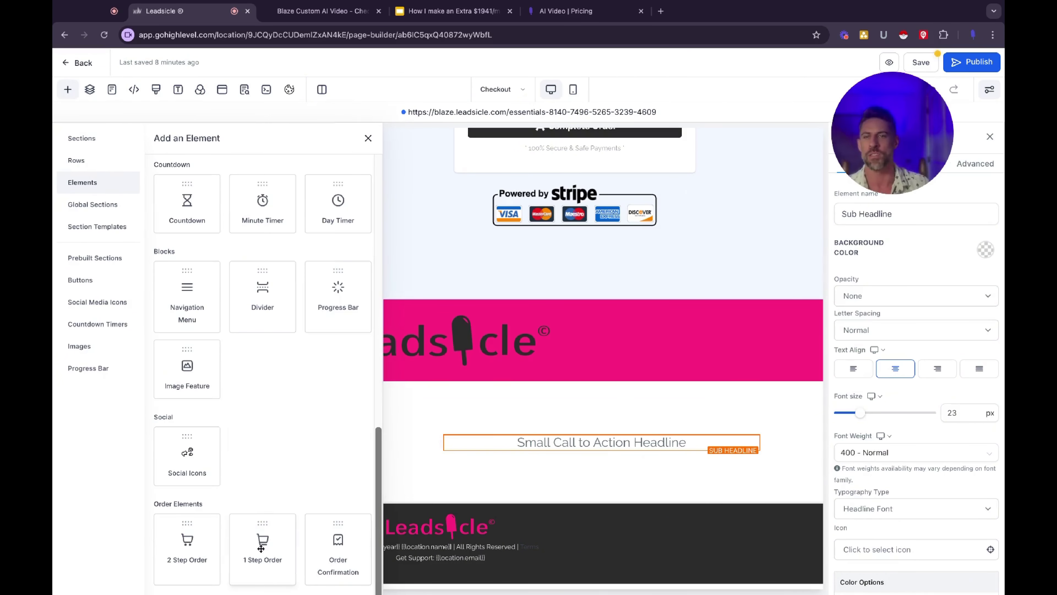
{"action": "left_click", "coordinate": [252, 543]}
{"action": "scroll", "coordinate": [475, 449], "scroll_direction": "down", "scroll_amount": 5}
{"action": "scroll", "coordinate": [475, 449], "scroll_direction": "down", "scroll_amount": 5}
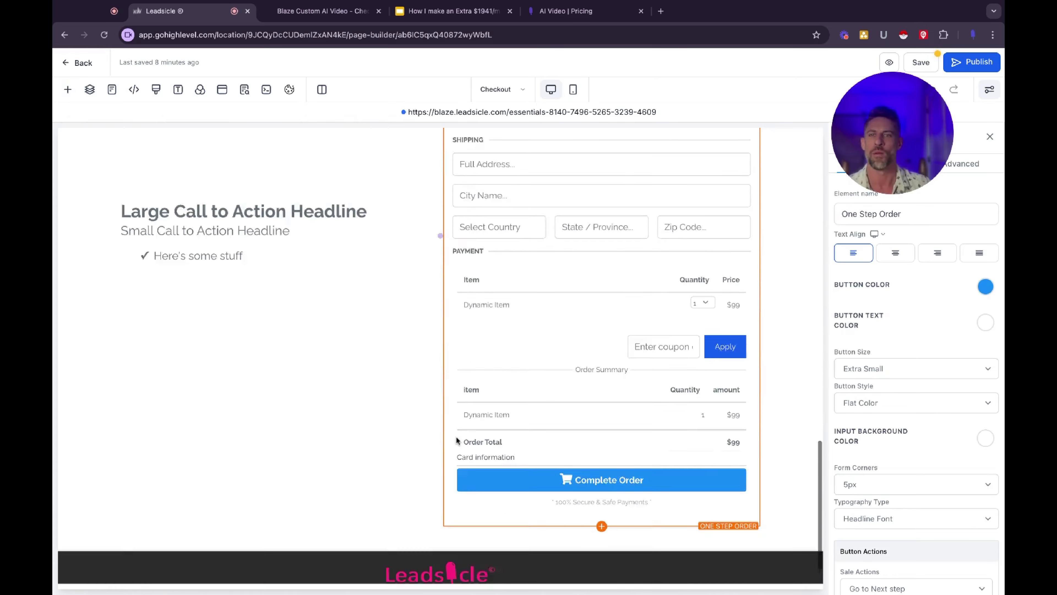
{"action": "scroll", "coordinate": [455, 436], "scroll_direction": "up", "scroll_amount": 8}
{"action": "scroll", "coordinate": [468, 425], "scroll_direction": "down", "scroll_amount": 5}
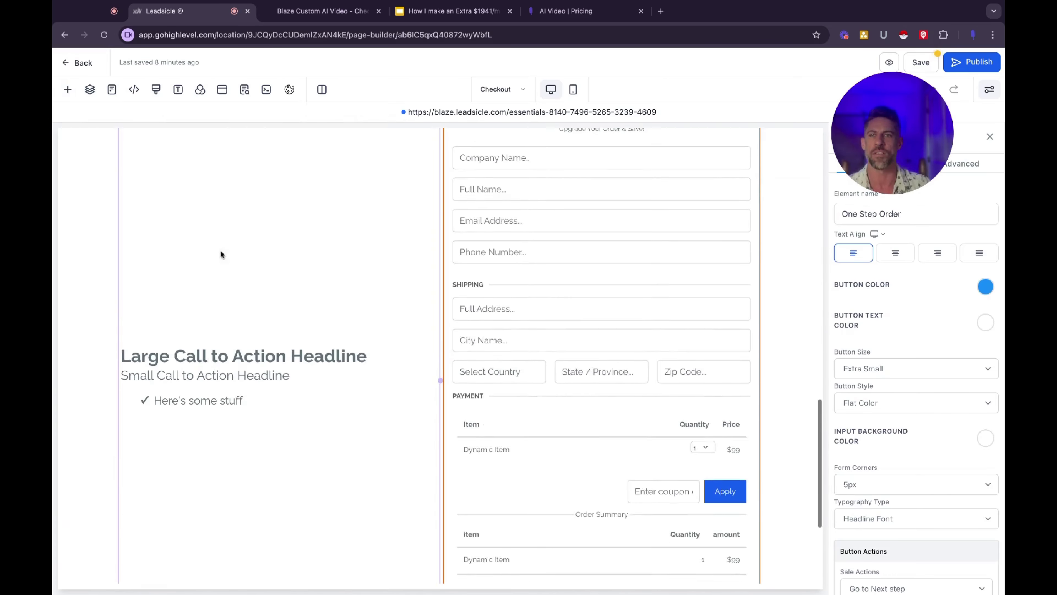
{"action": "scroll", "coordinate": [366, 439], "scroll_direction": "up", "scroll_amount": 15}
{"action": "scroll", "coordinate": [462, 474], "scroll_direction": "down", "scroll_amount": 20}
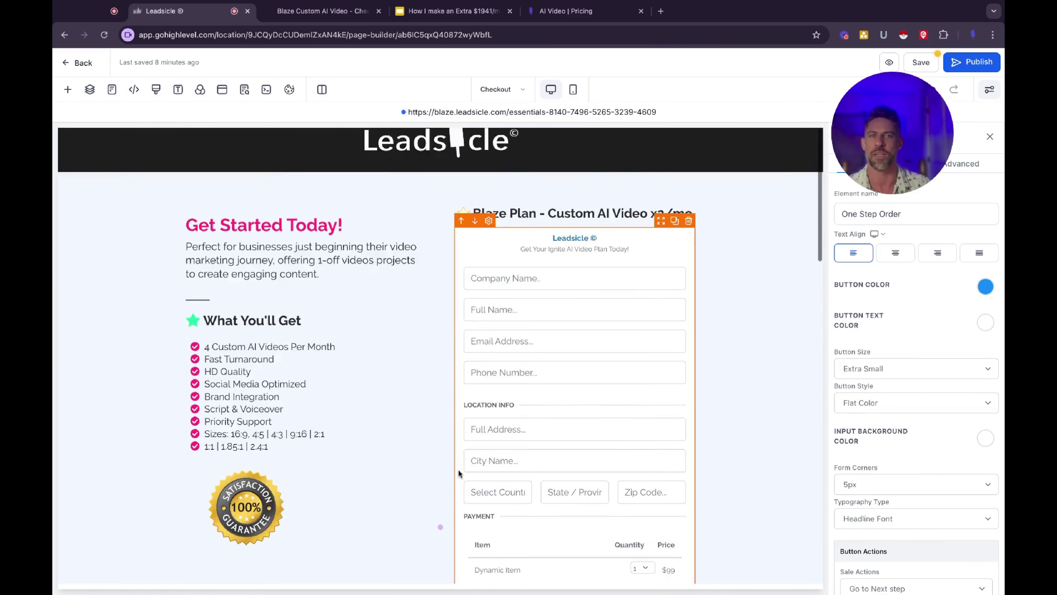
{"action": "scroll", "coordinate": [224, 344], "scroll_direction": "down", "scroll_amount": 1}
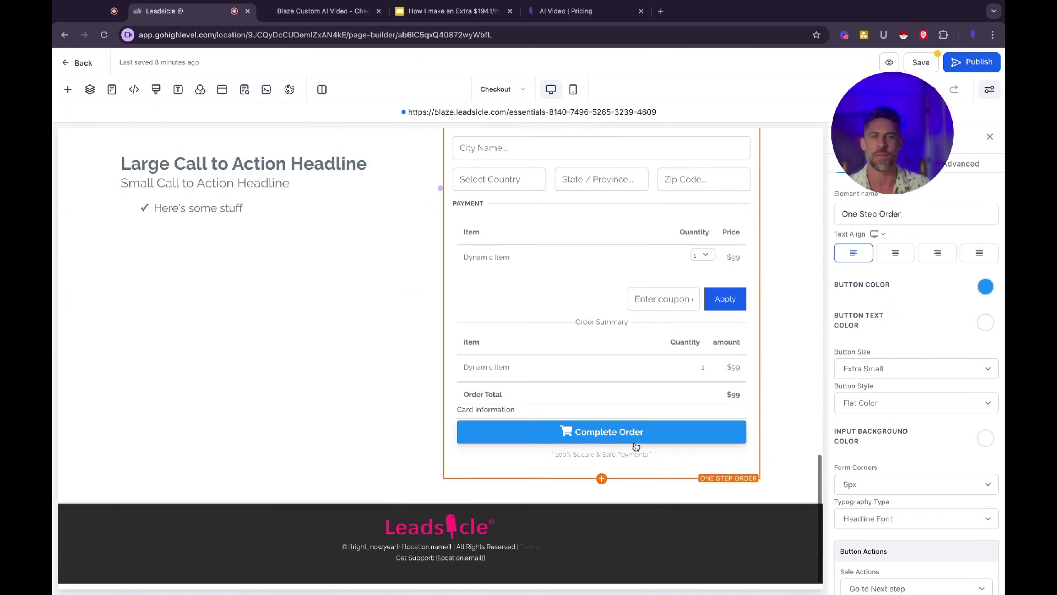
Add an image below the new order form and set its picture to the secure-stripe-payment-logo file from the Trust Badges folder.
{"action": "left_click", "coordinate": [67, 89]}
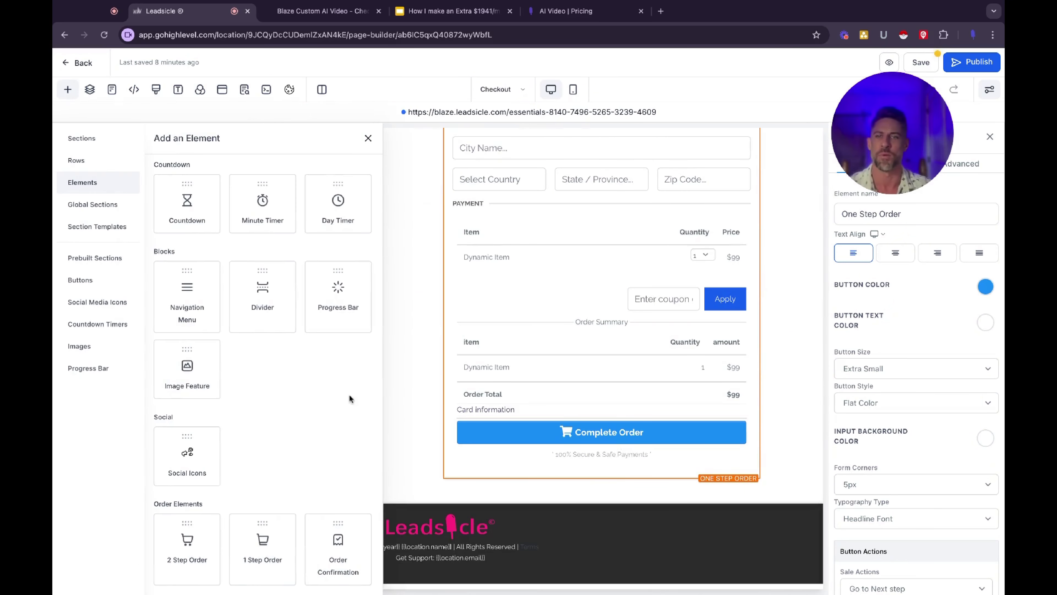
{"action": "scroll", "coordinate": [316, 363], "scroll_direction": "up", "scroll_amount": 10}
{"action": "scroll", "coordinate": [316, 354], "scroll_direction": "down", "scroll_amount": 8}
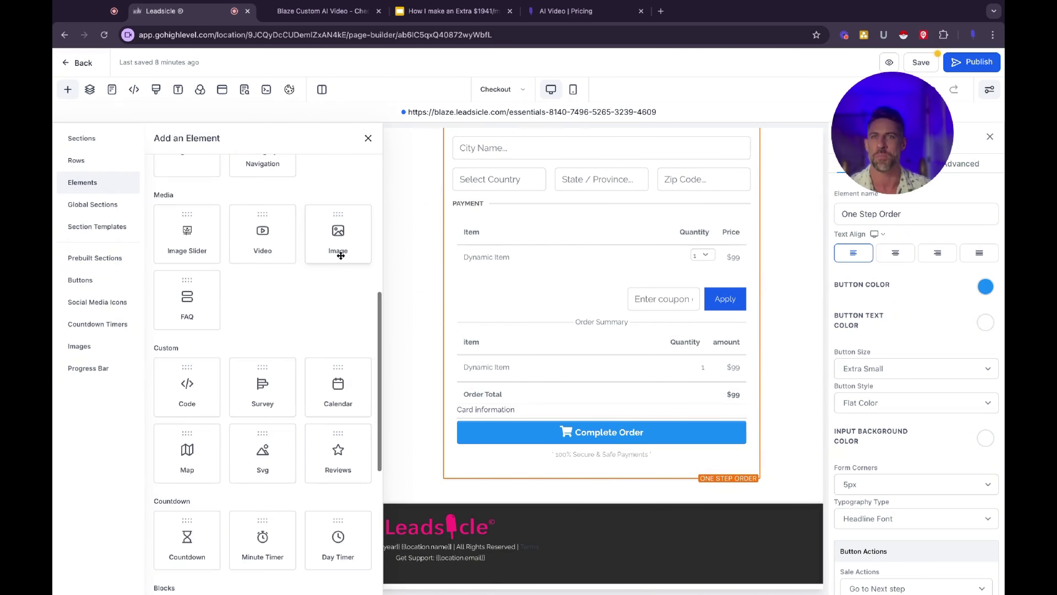
{"action": "left_click_drag", "start_coordinate": [337, 250], "coordinate": [464, 281]}
{"action": "left_click", "coordinate": [979, 519]}
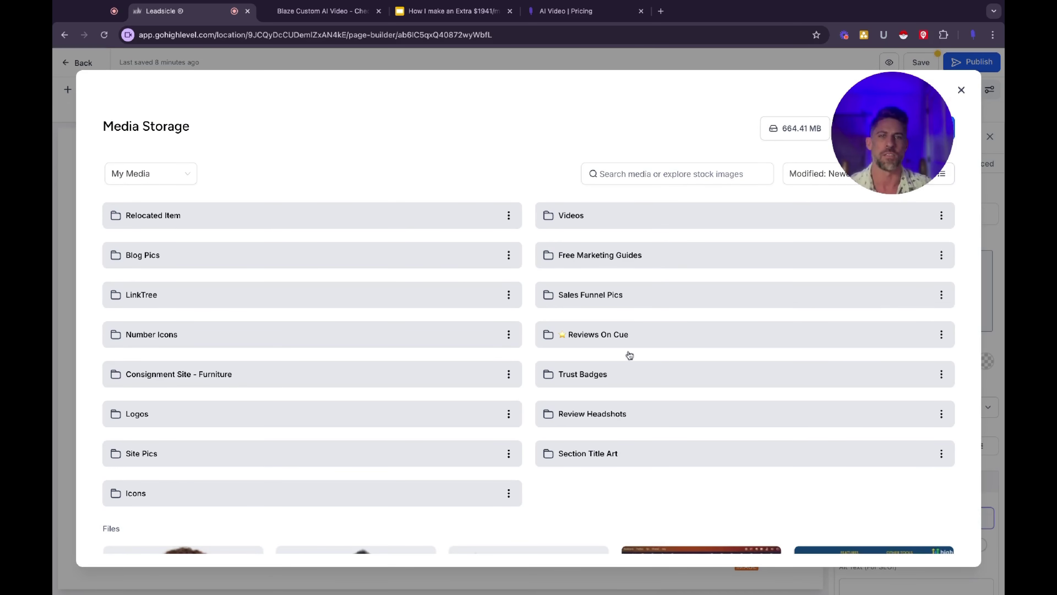
{"action": "double_click", "coordinate": [602, 367]}
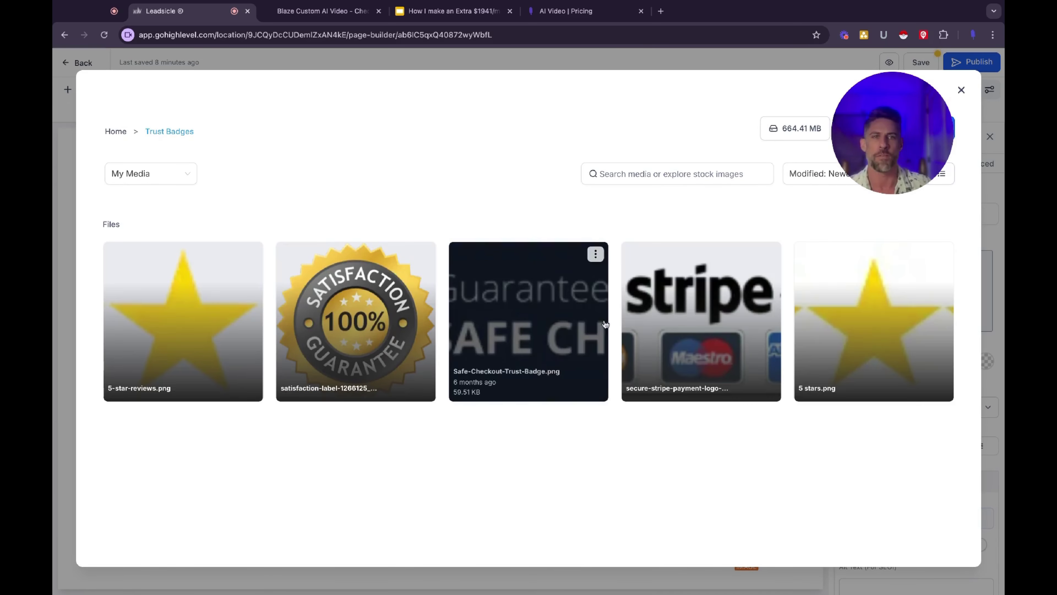
{"action": "left_click", "coordinate": [686, 318]}
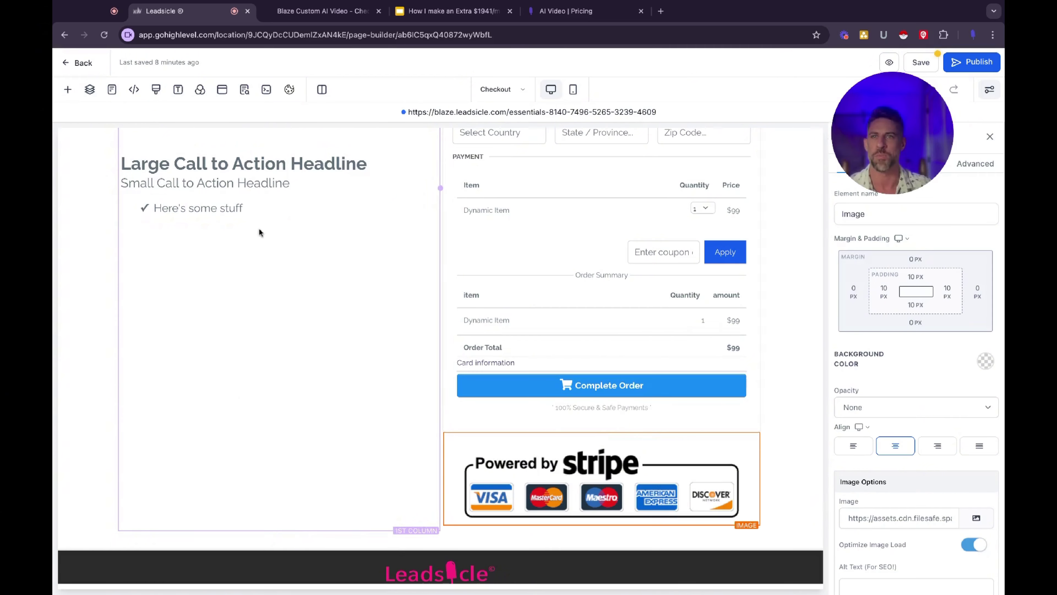
Add an image below the first column's bullet list and set its picture to the secure-stripe-payment-logo file from the Trust Badges folder.
{"action": "left_click", "coordinate": [279, 225]}
{"action": "scroll", "coordinate": [325, 409], "scroll_direction": "down", "scroll_amount": 5}
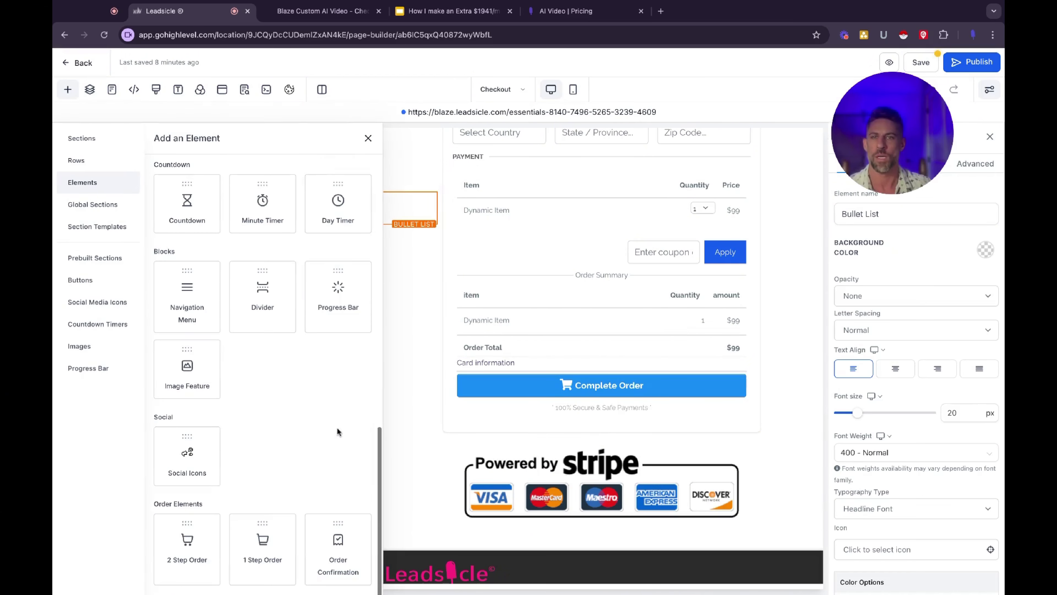
{"action": "scroll", "coordinate": [316, 350], "scroll_direction": "up", "scroll_amount": 10}
{"action": "scroll", "coordinate": [337, 343], "scroll_direction": "down", "scroll_amount": 5}
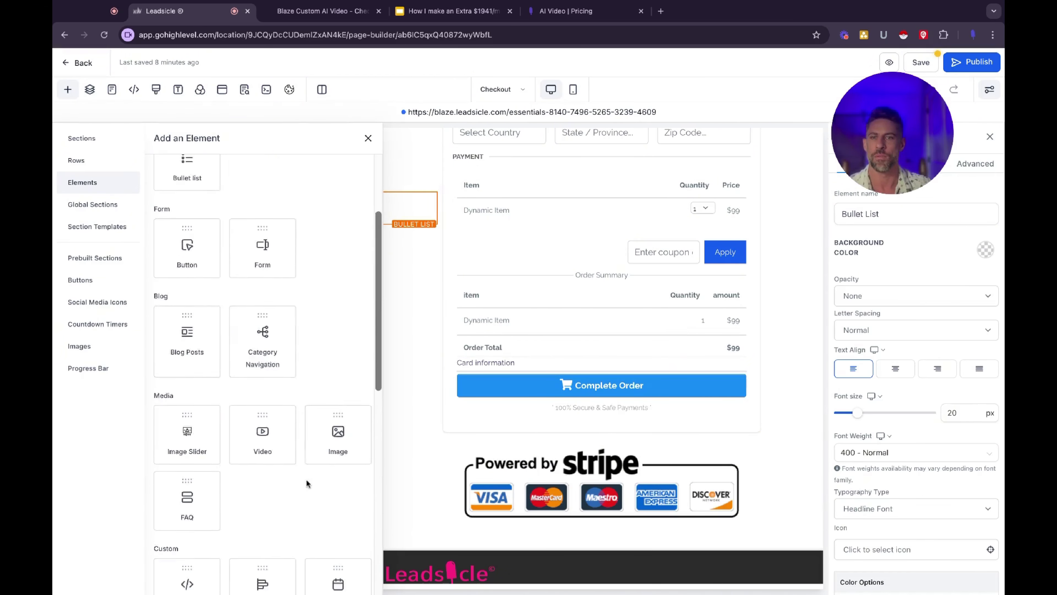
{"action": "left_click_drag", "start_coordinate": [335, 421], "coordinate": [400, 300]}
{"action": "left_click", "coordinate": [976, 518]}
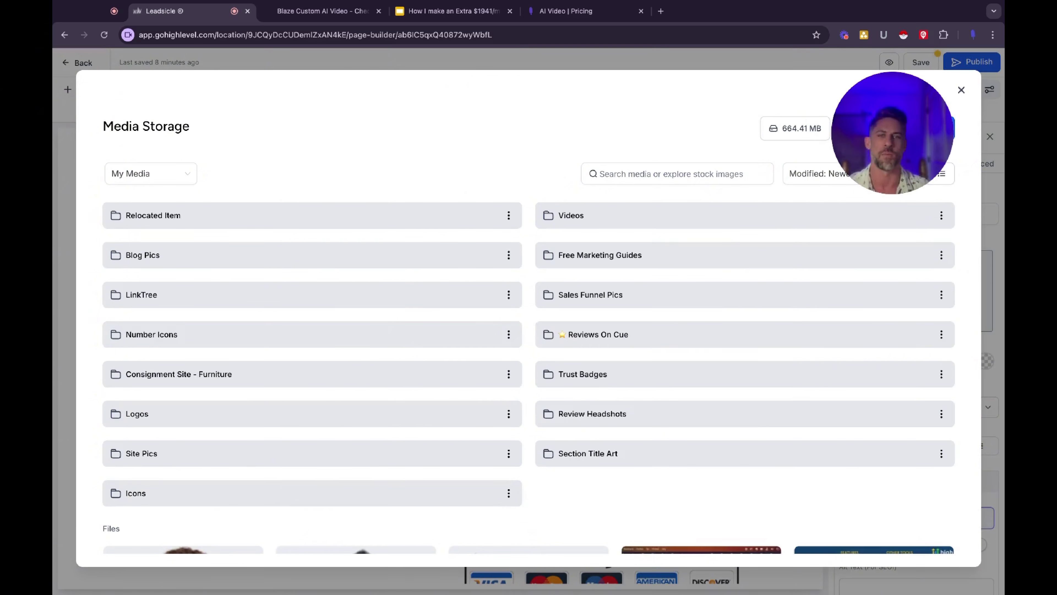
{"action": "left_click", "coordinate": [587, 373]}
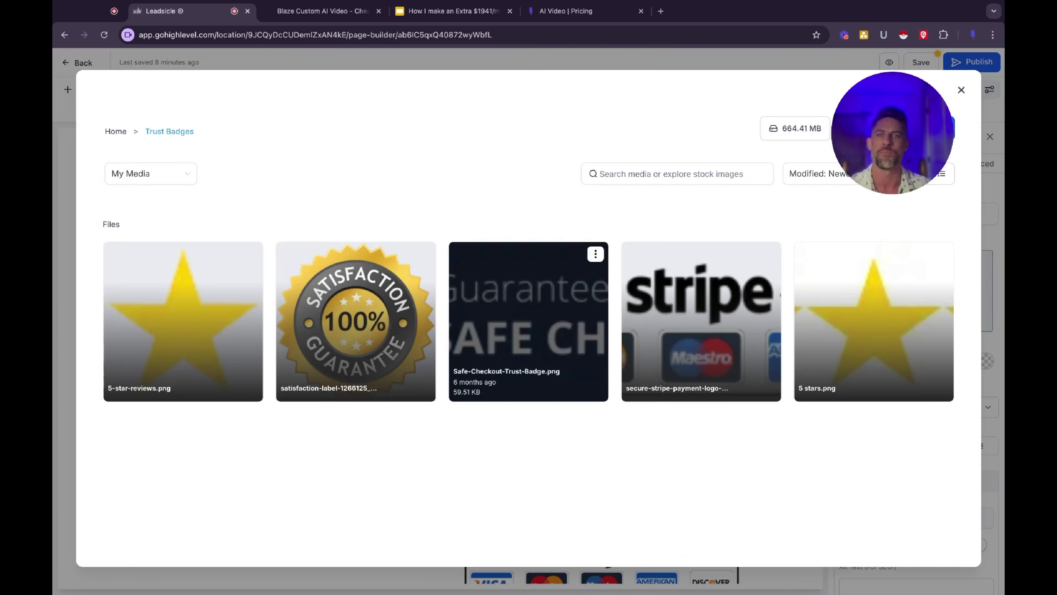
{"action": "left_click", "coordinate": [681, 377]}
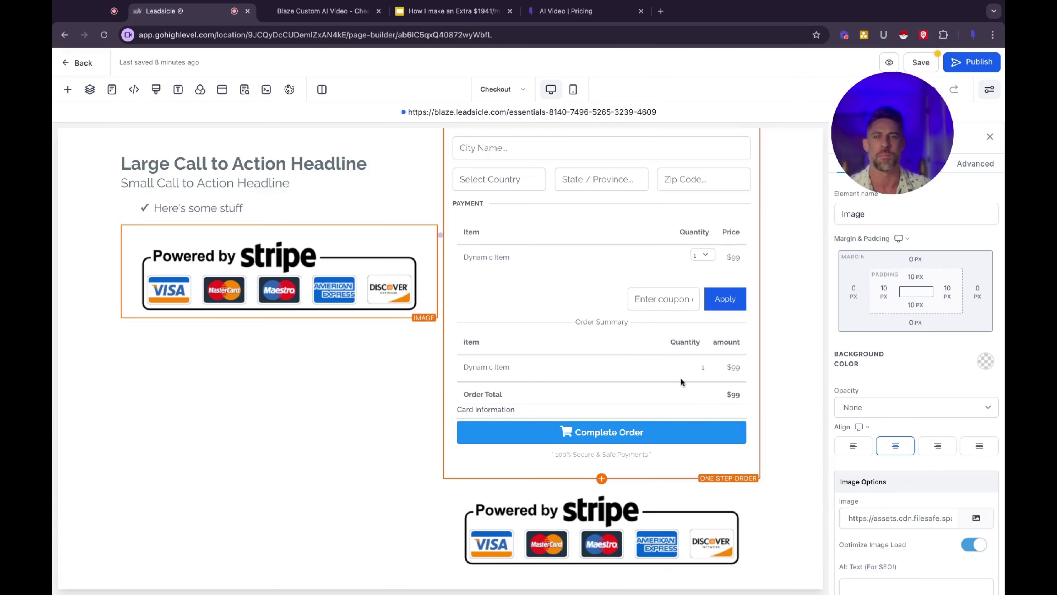
Replace the first column image's picture with the satisfaction-label file from the Trust Badges folder.
{"action": "scroll", "coordinate": [680, 377], "scroll_direction": "down", "scroll_amount": 1}
{"action": "left_click", "coordinate": [976, 517]}
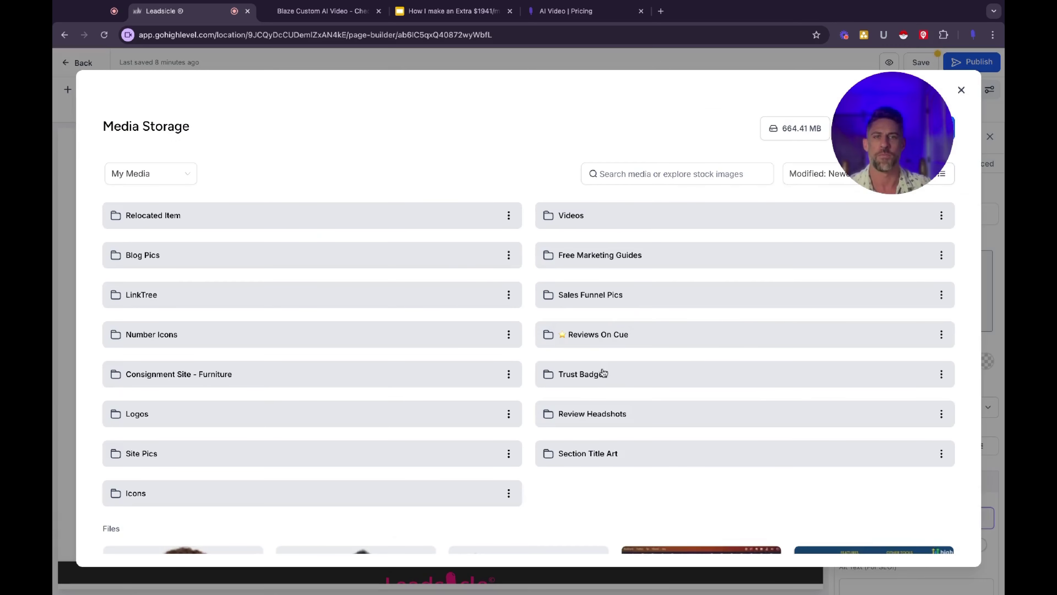
{"action": "left_click", "coordinate": [593, 369]}
{"action": "left_click", "coordinate": [357, 329]}
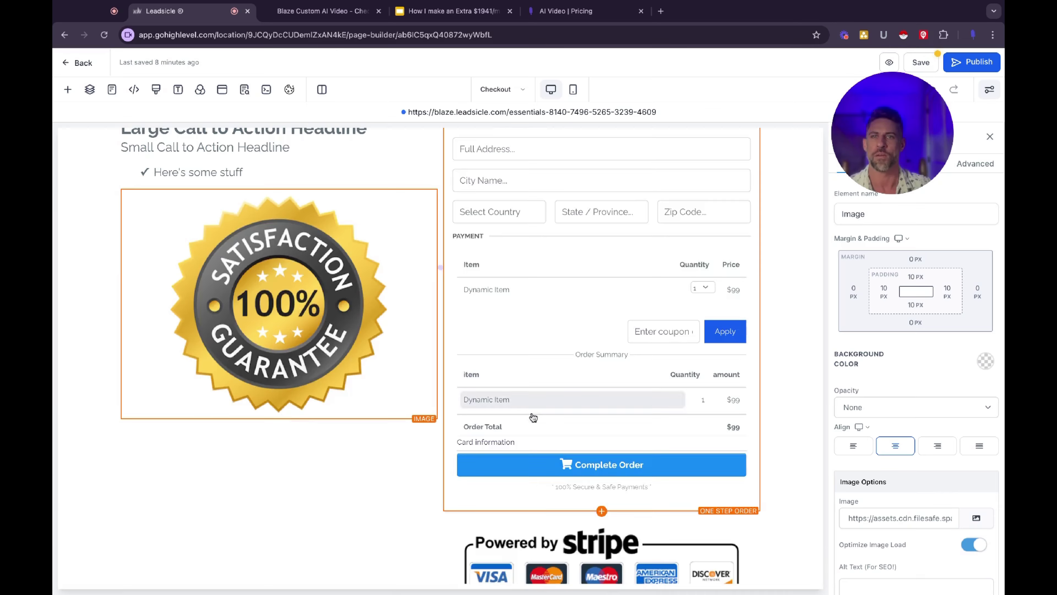
Set the satisfaction guarantee image's width to 140 px and align it left.
{"action": "scroll", "coordinate": [508, 417], "scroll_direction": "down", "scroll_amount": 3}
{"action": "scroll", "coordinate": [509, 459], "scroll_direction": "up", "scroll_amount": 5}
{"action": "scroll", "coordinate": [508, 458], "scroll_direction": "down", "scroll_amount": 2}
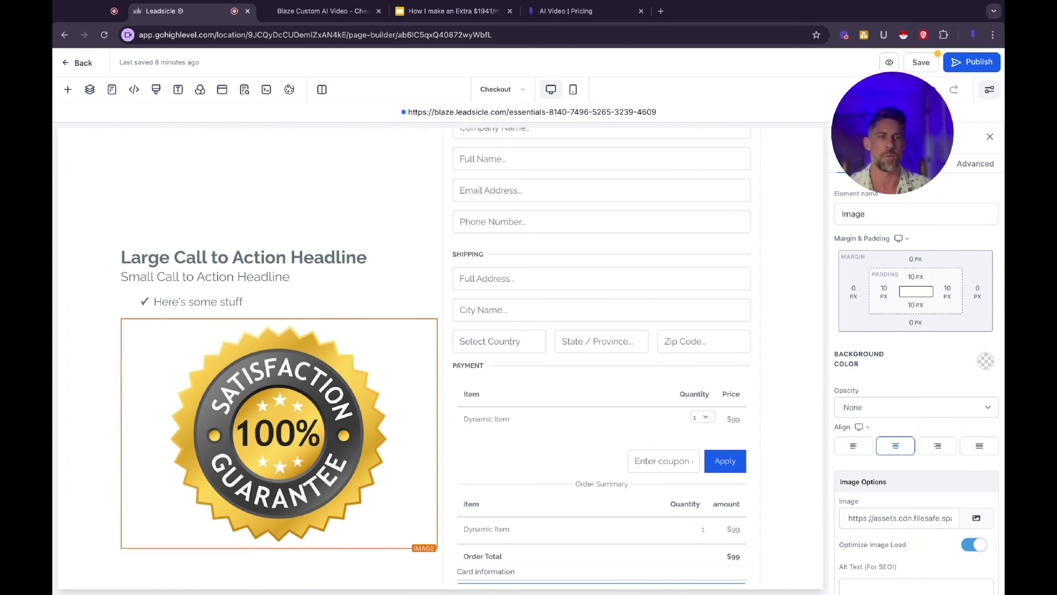
{"action": "scroll", "coordinate": [949, 450], "scroll_direction": "down", "scroll_amount": 5}
{"action": "left_click", "coordinate": [952, 461]}
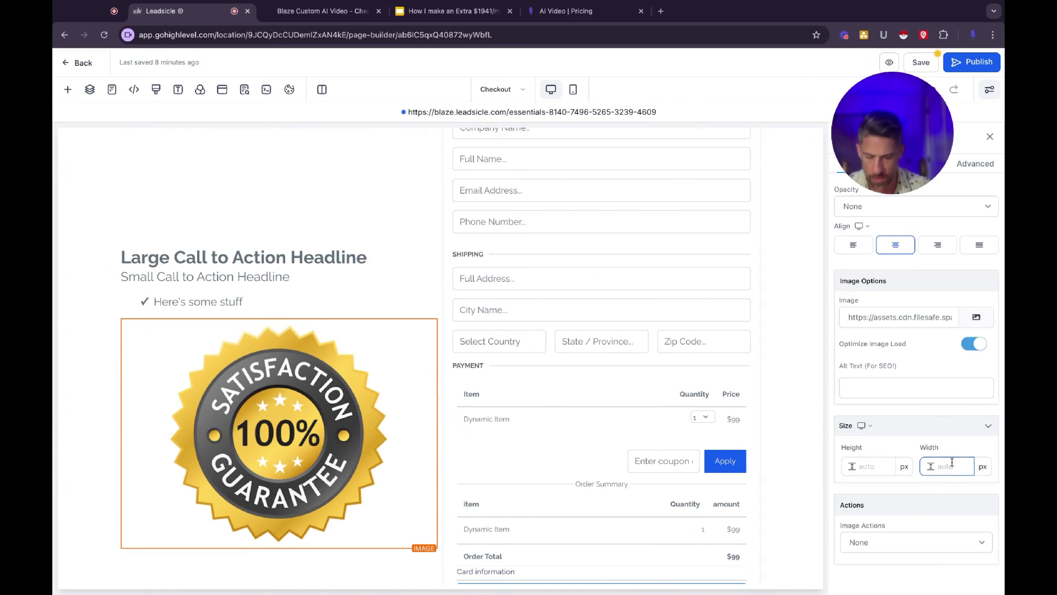
{"action": "type", "text": "140"}
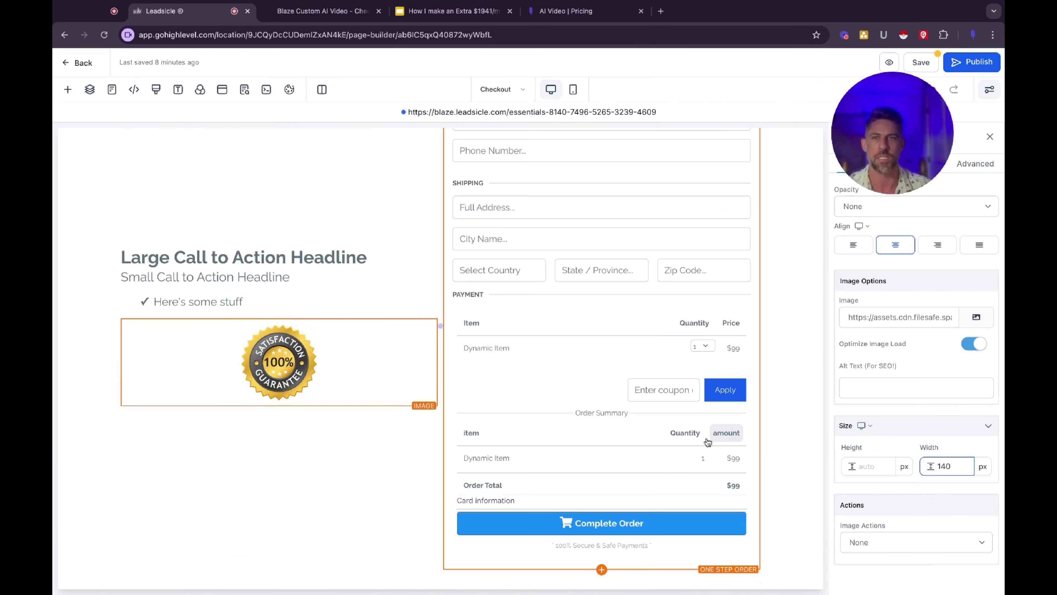
{"action": "left_click", "coordinate": [860, 250]}
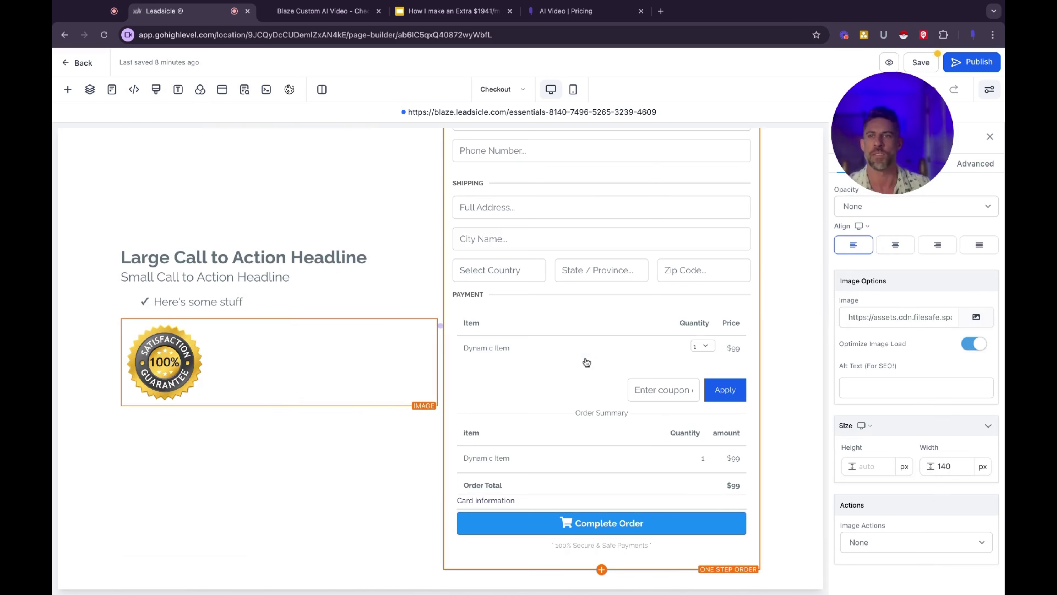
Set the width of the Stripe payment image below the new order form to 300 px.
{"action": "scroll", "coordinate": [874, 416], "scroll_direction": "up", "scroll_amount": 5}
{"action": "scroll", "coordinate": [625, 428], "scroll_direction": "down", "scroll_amount": 5}
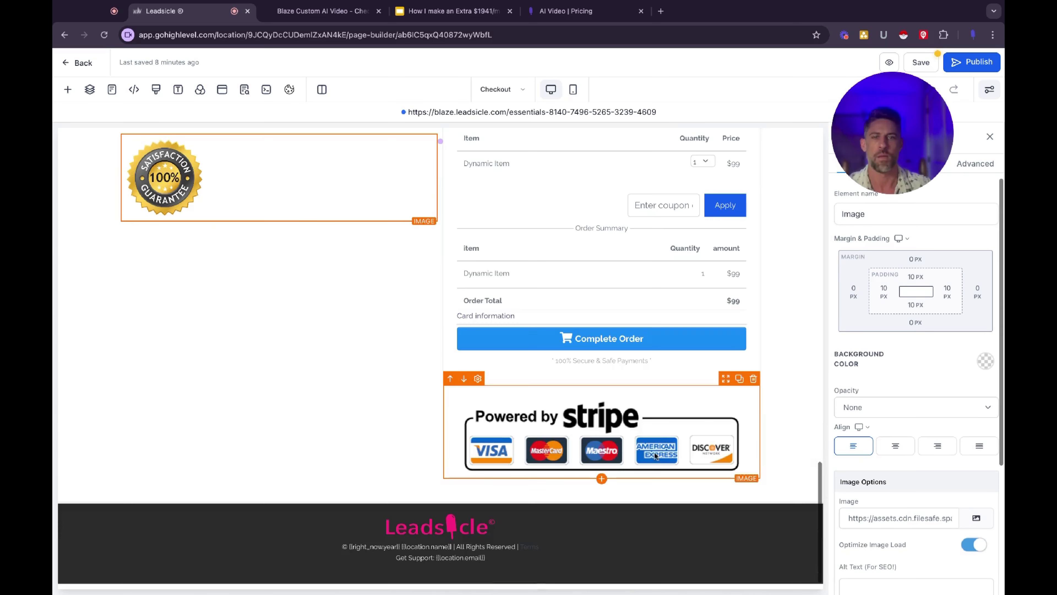
{"action": "left_click", "coordinate": [620, 428]}
{"action": "scroll", "coordinate": [933, 419], "scroll_direction": "down", "scroll_amount": 5}
{"action": "left_click", "coordinate": [955, 467]}
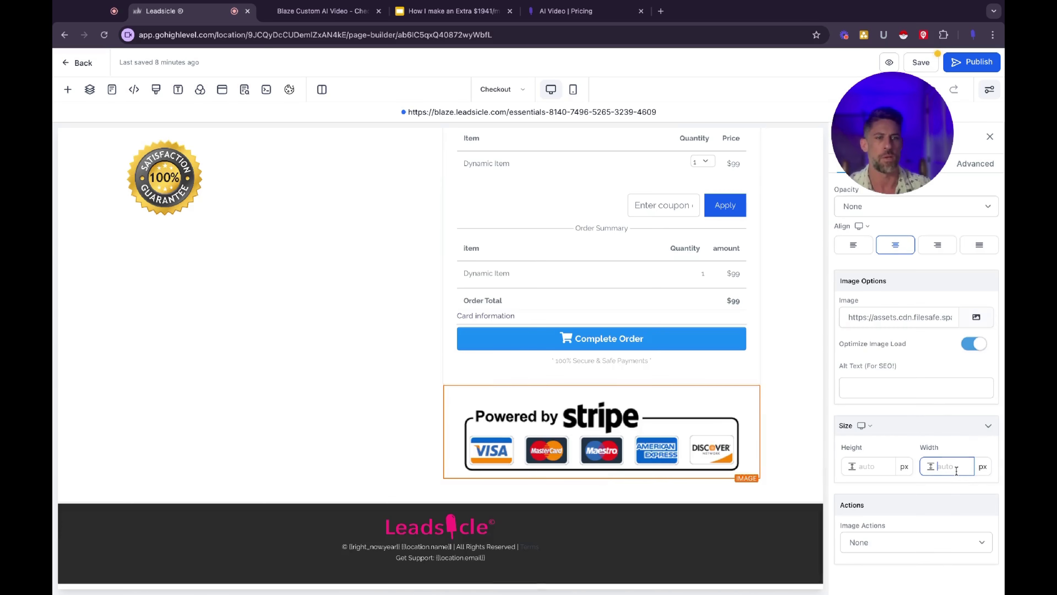
{"action": "type", "text": "300"}
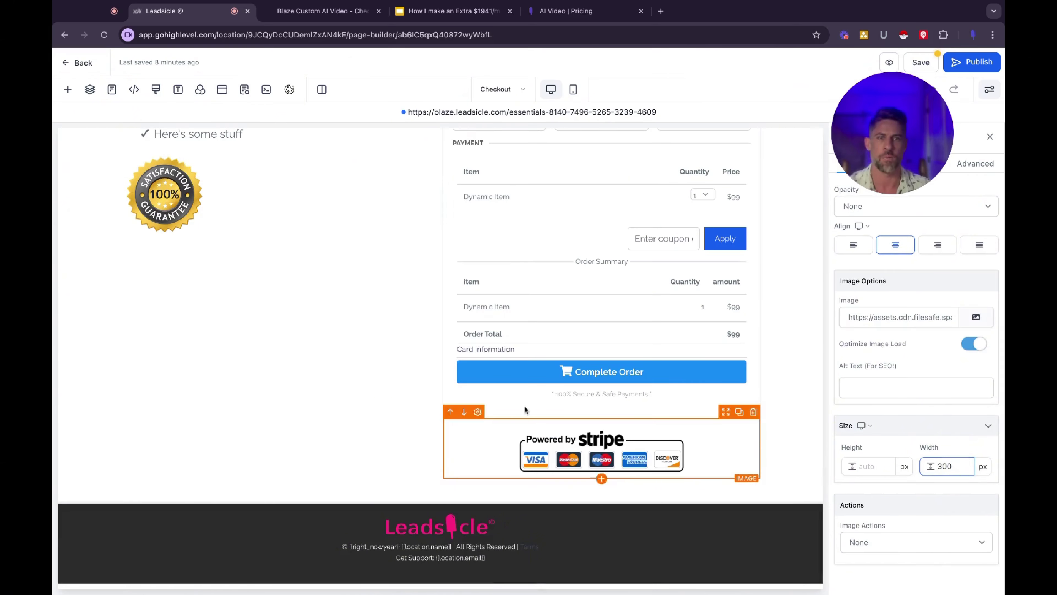
Compare the rebuilt two-column order form section with the page's original checkout section.
{"action": "left_click", "coordinate": [380, 361]}
{"action": "scroll", "coordinate": [477, 358], "scroll_direction": "up", "scroll_amount": 8}
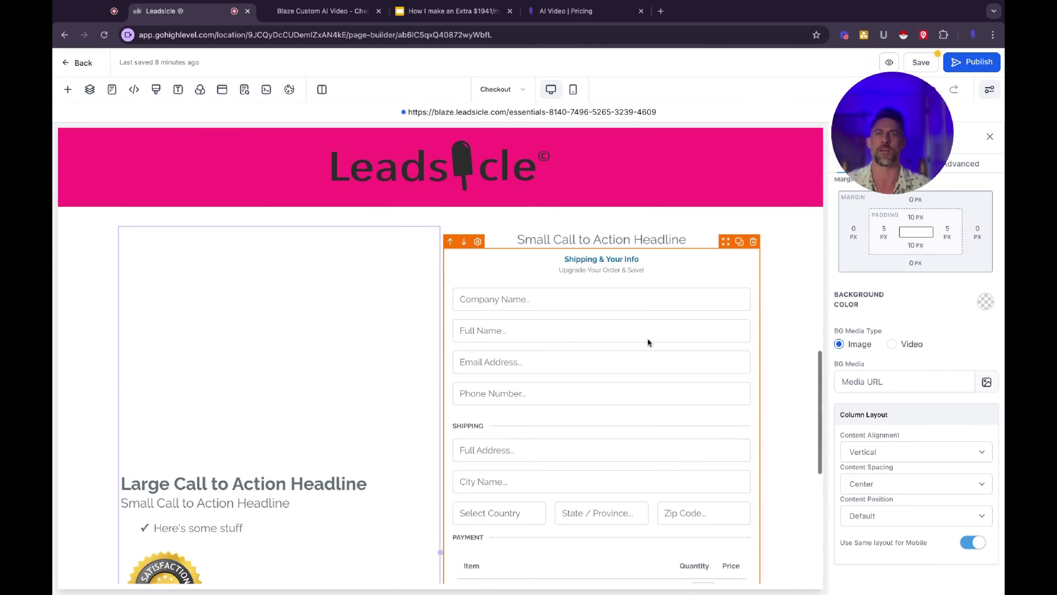
{"action": "scroll", "coordinate": [647, 339], "scroll_direction": "up", "scroll_amount": 10}
{"action": "scroll", "coordinate": [613, 273], "scroll_direction": "down", "scroll_amount": 15}
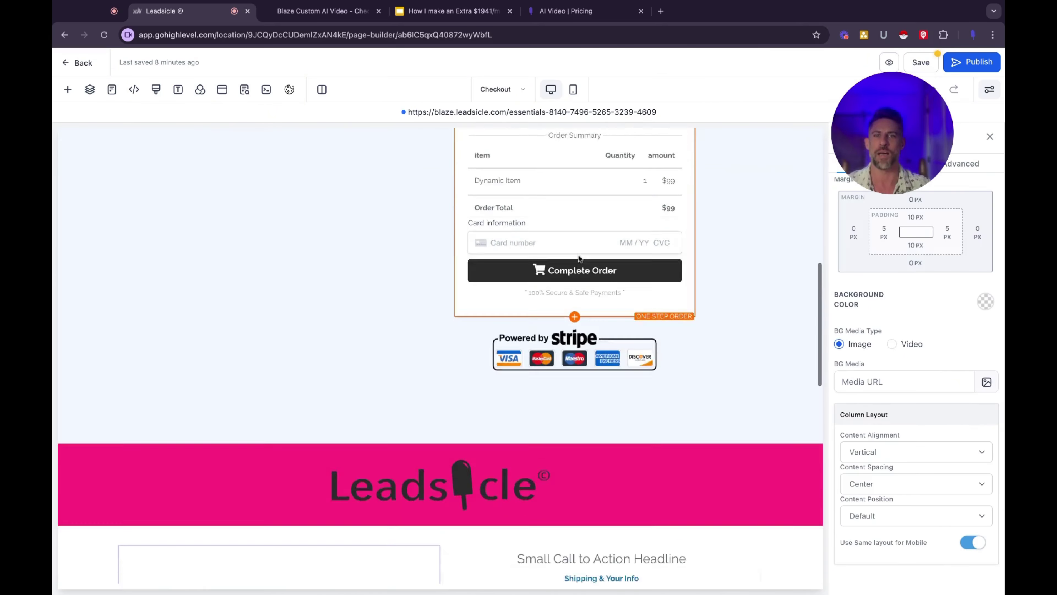
{"action": "scroll", "coordinate": [538, 389], "scroll_direction": "down", "scroll_amount": 4}
{"action": "scroll", "coordinate": [561, 403], "scroll_direction": "up", "scroll_amount": 4}
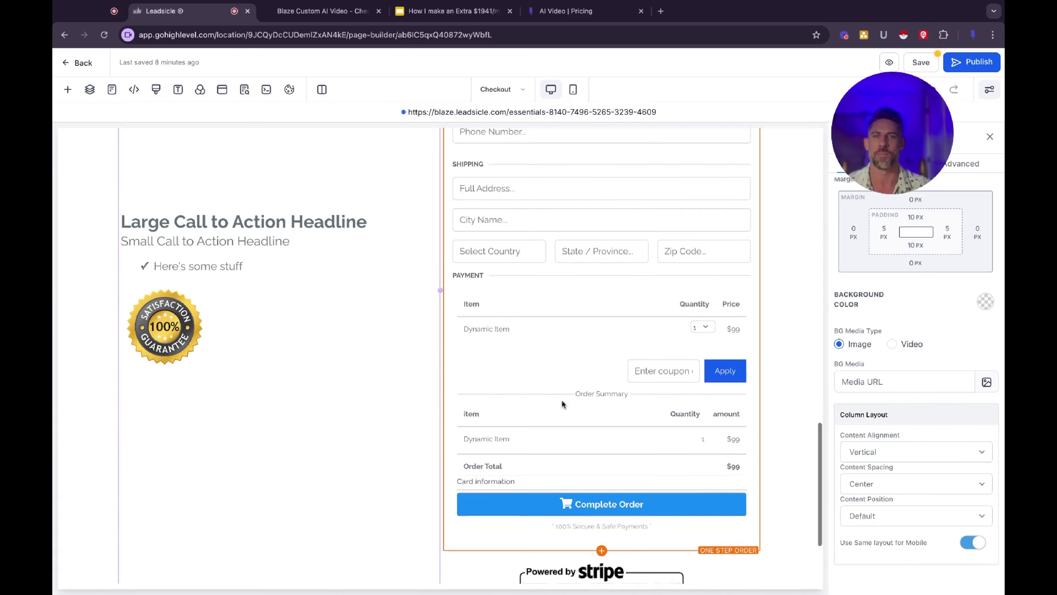
{"action": "scroll", "coordinate": [565, 398], "scroll_direction": "up", "scroll_amount": 3}
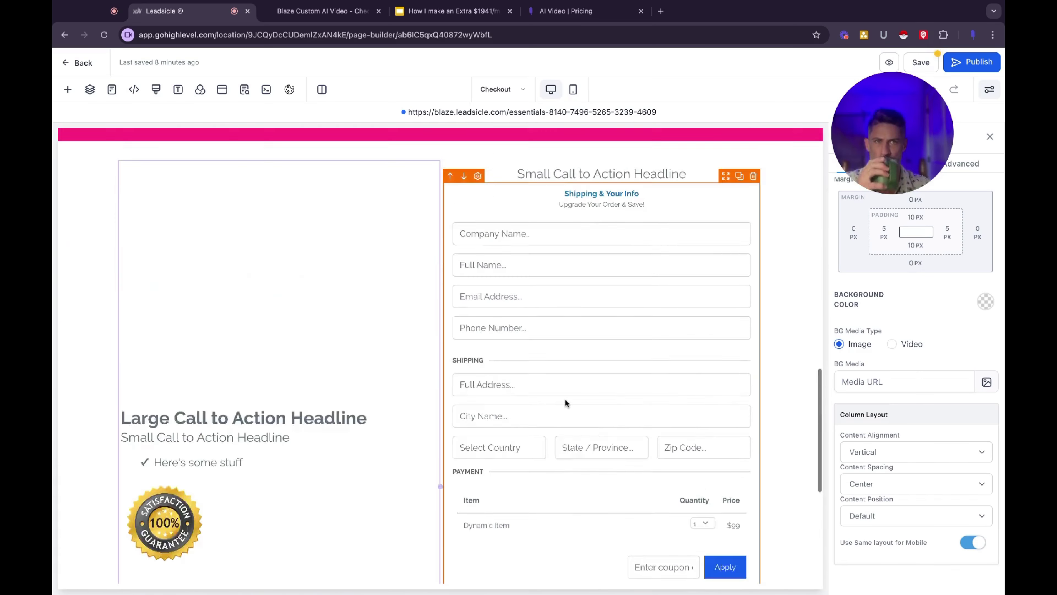
{"action": "scroll", "coordinate": [565, 398], "scroll_direction": "down", "scroll_amount": 6}
{"action": "left_click_drag", "start_coordinate": [865, 155], "coordinate": [116, 372]}
{"action": "scroll", "coordinate": [539, 425], "scroll_direction": "up", "scroll_amount": 10}
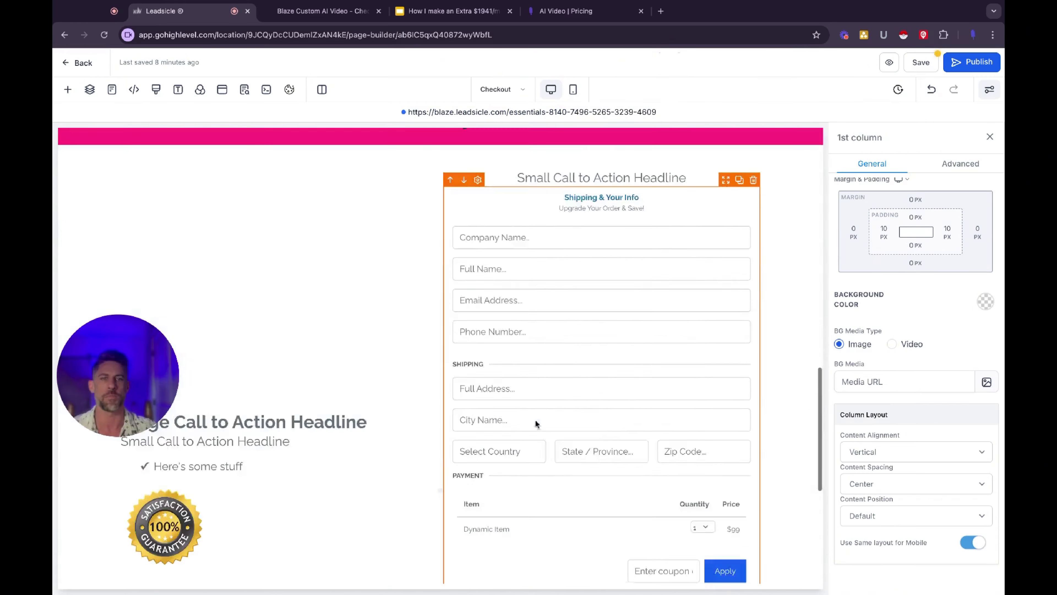
Delete the pink logo section and the rebuilt two-column order form section from the page.
{"action": "scroll", "coordinate": [769, 241], "scroll_direction": "down", "scroll_amount": 3}
{"action": "left_click", "coordinate": [769, 240]}
{"action": "scroll", "coordinate": [770, 241], "scroll_direction": "up", "scroll_amount": 3}
{"action": "scroll", "coordinate": [769, 243], "scroll_direction": "up", "scroll_amount": 5}
{"action": "scroll", "coordinate": [769, 250], "scroll_direction": "down", "scroll_amount": 1}
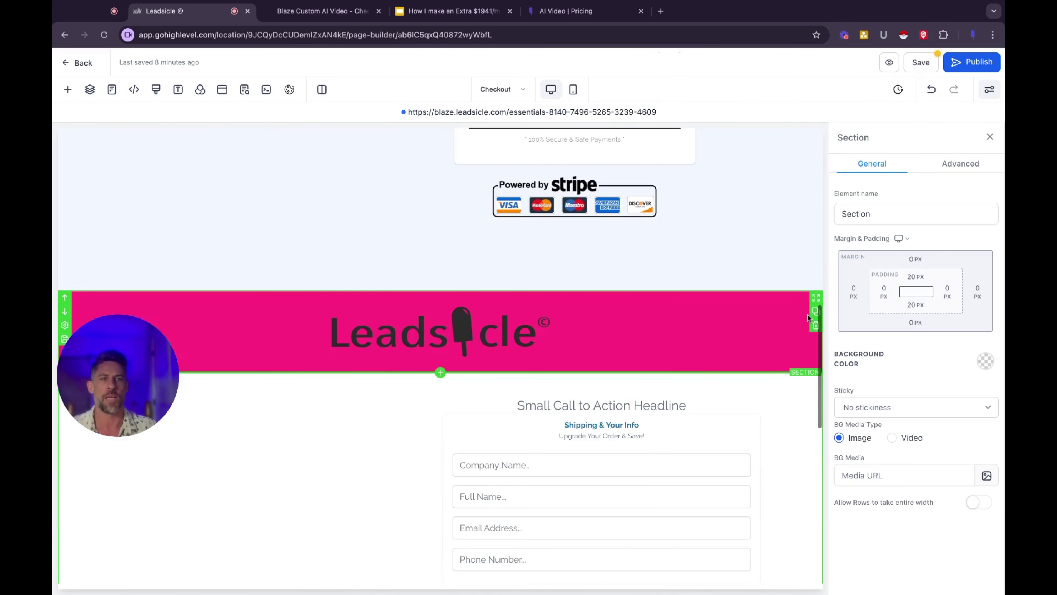
{"action": "left_click", "coordinate": [812, 329]}
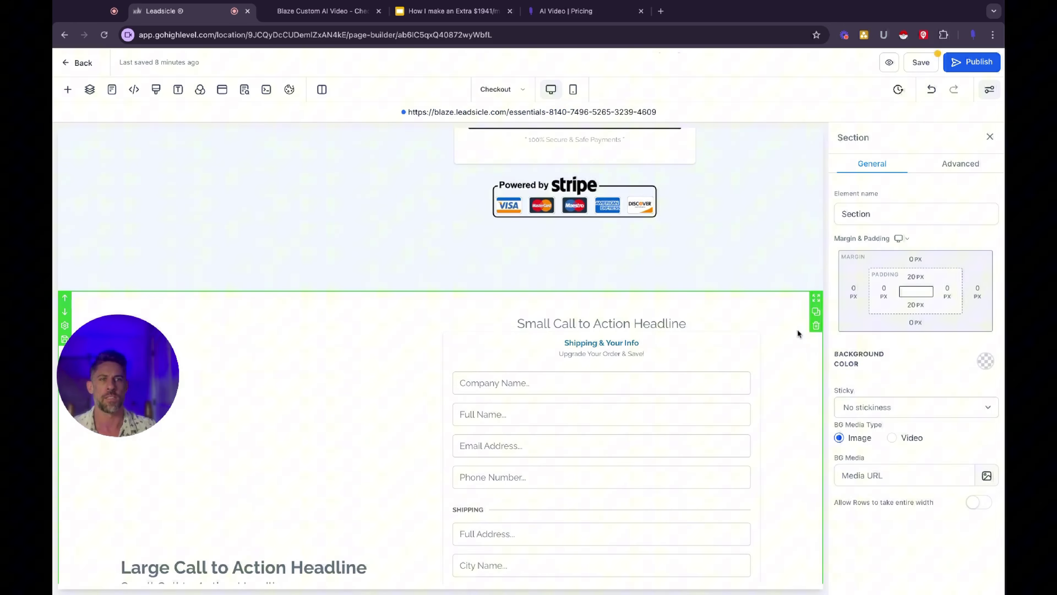
{"action": "left_click", "coordinate": [813, 322]}
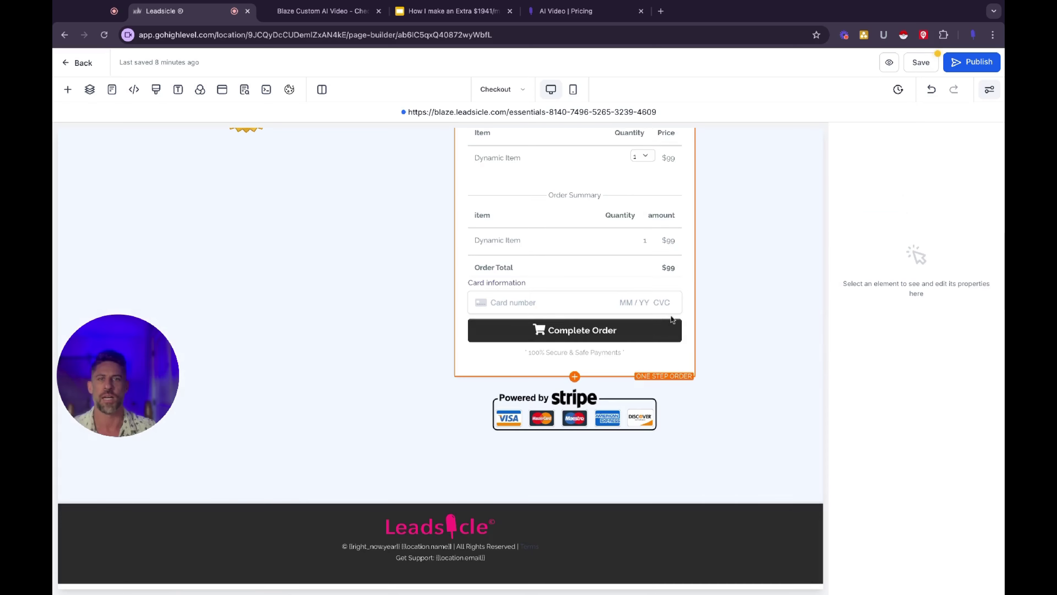
Publish the checkout page and dismiss the SEO Meta Data settings without updating them.
{"action": "scroll", "coordinate": [613, 424], "scroll_direction": "up", "scroll_amount": 10}
{"action": "scroll", "coordinate": [613, 424], "scroll_direction": "down", "scroll_amount": 10}
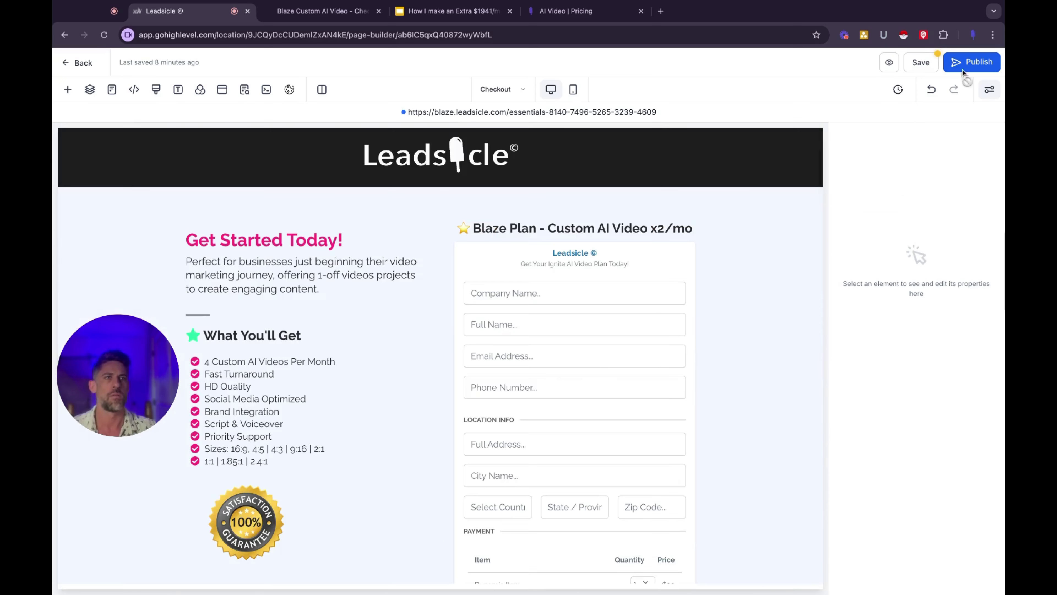
{"action": "left_click", "coordinate": [972, 62]}
{"action": "left_click_drag", "start_coordinate": [141, 361], "coordinate": [593, 311]}
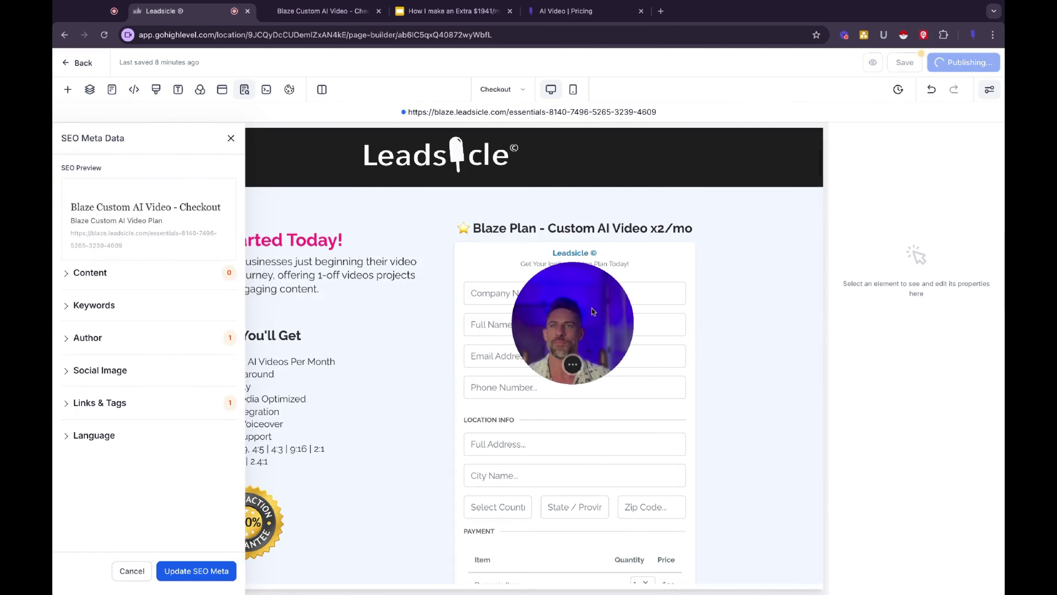
{"action": "left_click", "coordinate": [230, 139]}
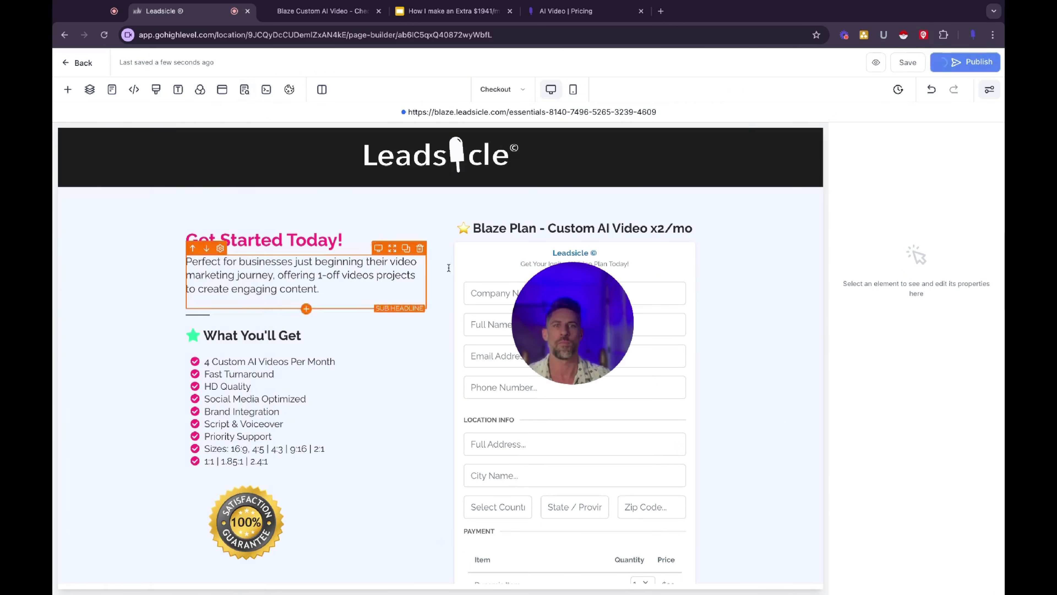
Leave the page builder, check the Blaze Plan AI Video Order Form funnel's settings, and return to its steps.
{"action": "left_click", "coordinate": [78, 62]}
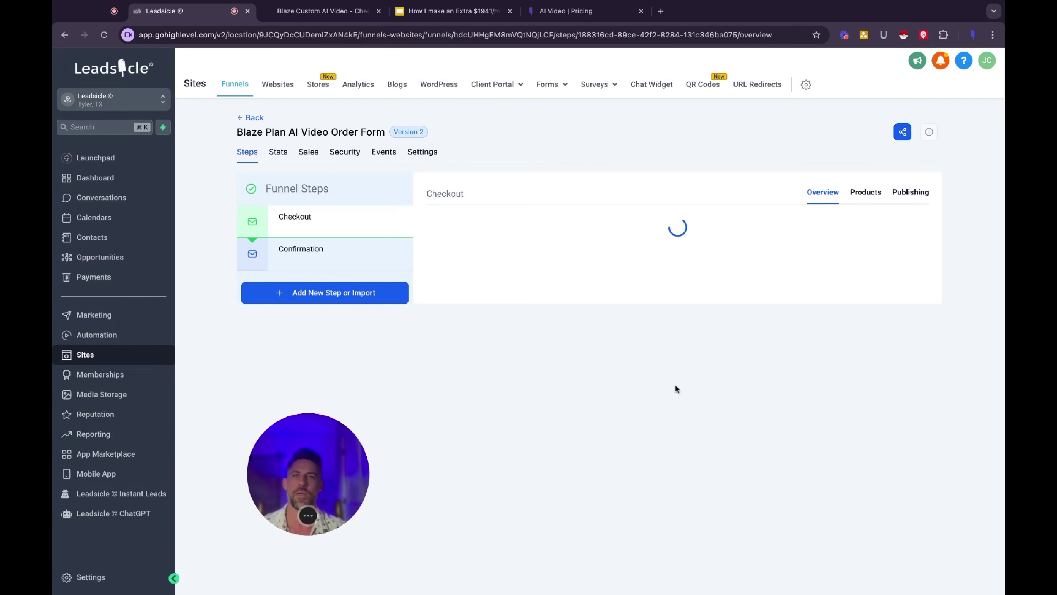
{"action": "left_click", "coordinate": [421, 152]}
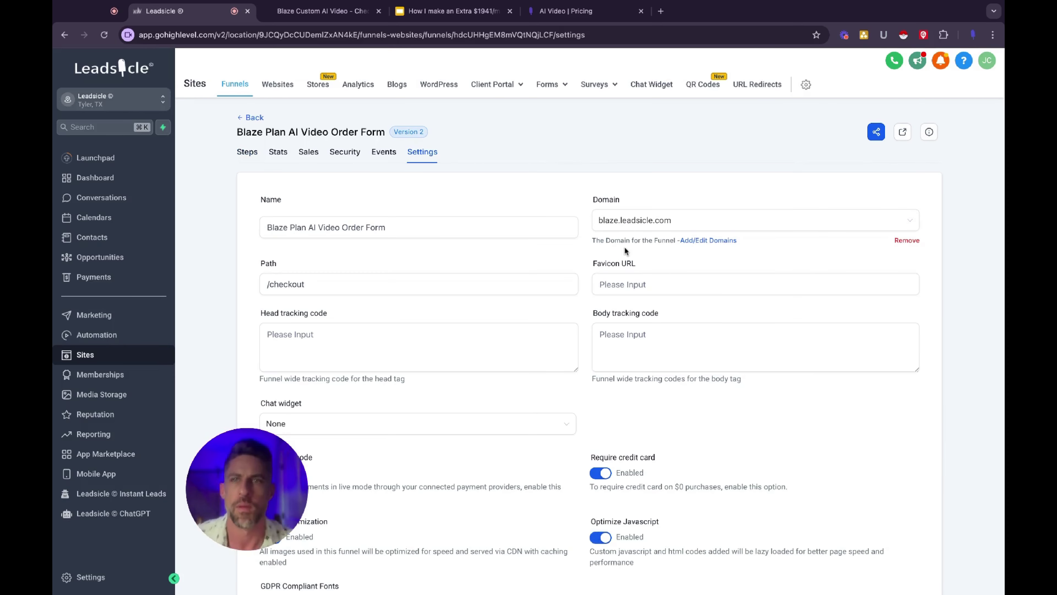
{"action": "left_click", "coordinate": [247, 153]}
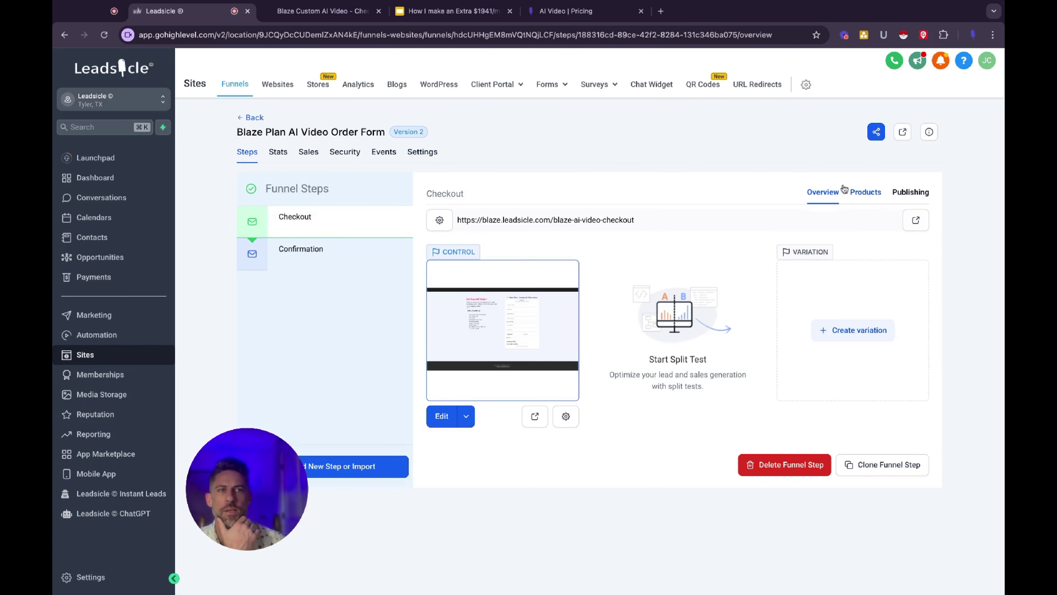
Review the Checkout step's products and the choices offered for a new product, without adding one.
{"action": "left_click", "coordinate": [866, 194]}
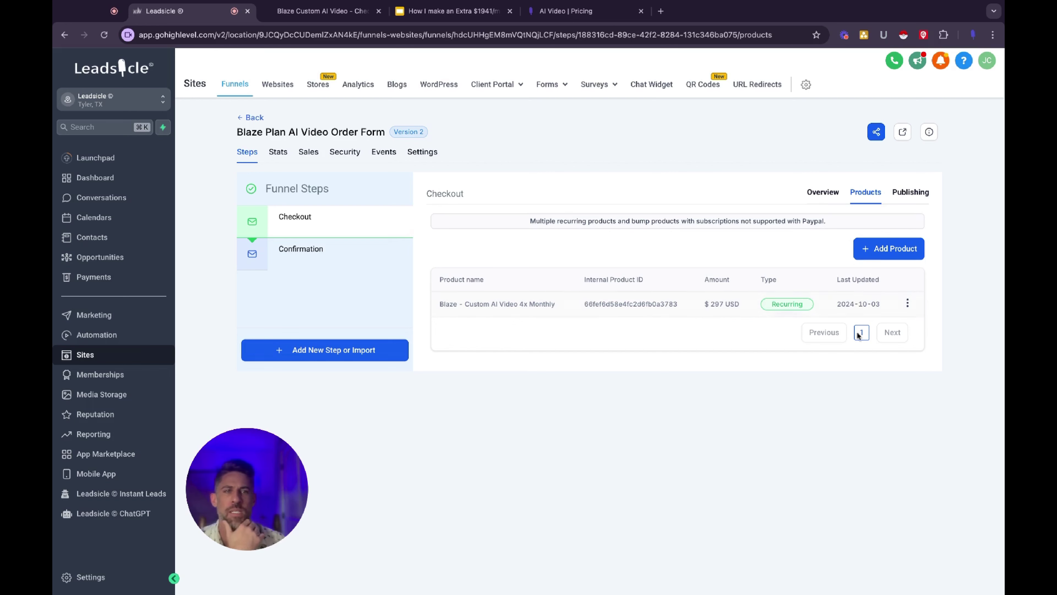
{"action": "left_click", "coordinate": [875, 249]}
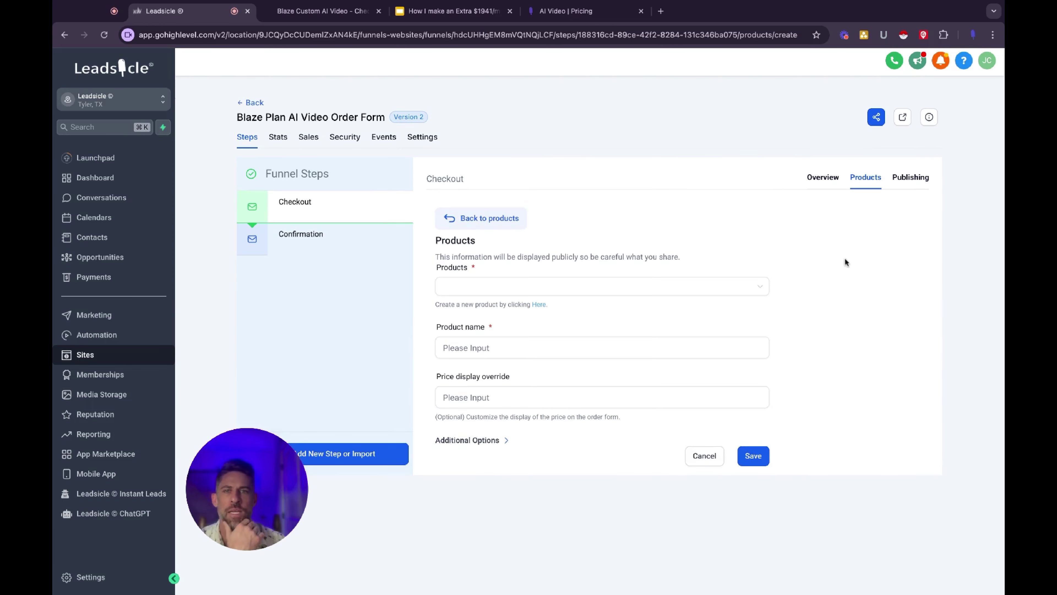
{"action": "left_click", "coordinate": [531, 287]}
{"action": "scroll", "coordinate": [537, 358], "scroll_direction": "down", "scroll_amount": 1}
{"action": "scroll", "coordinate": [541, 371], "scroll_direction": "up", "scroll_amount": 1}
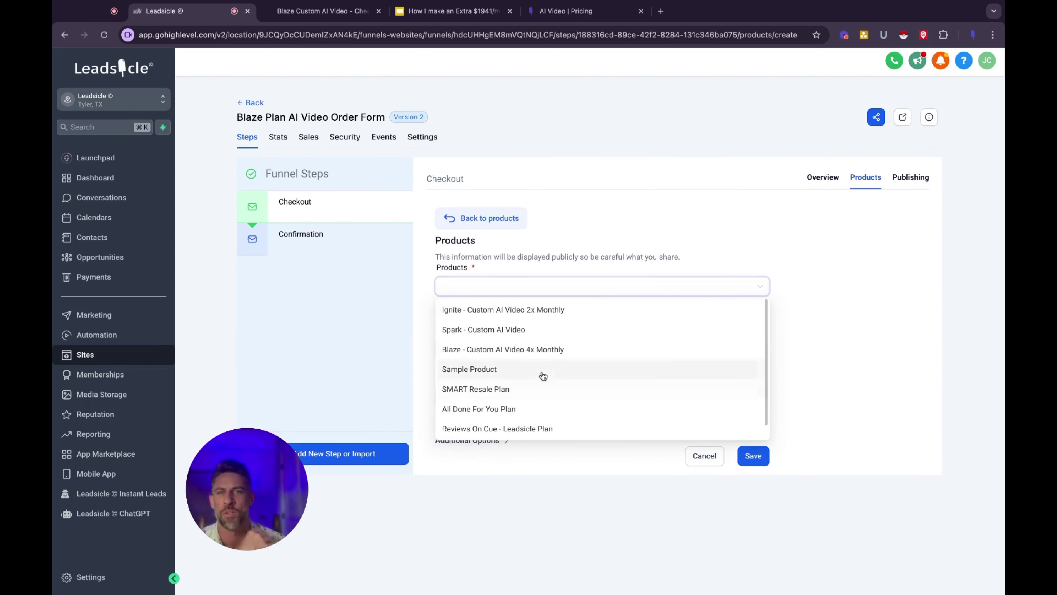
{"action": "left_click", "coordinate": [817, 236]}
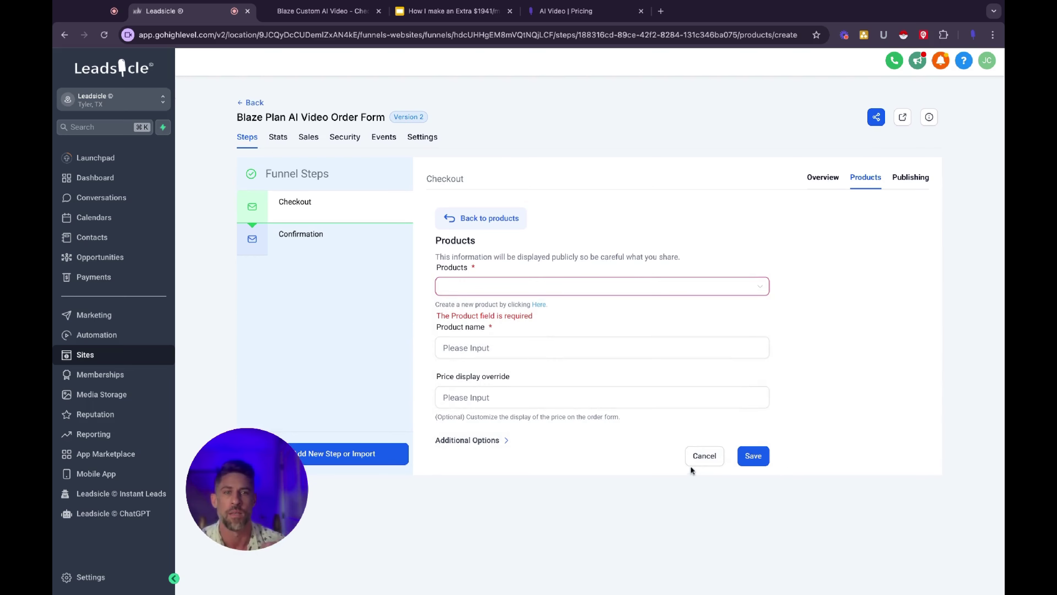
{"action": "left_click", "coordinate": [695, 456]}
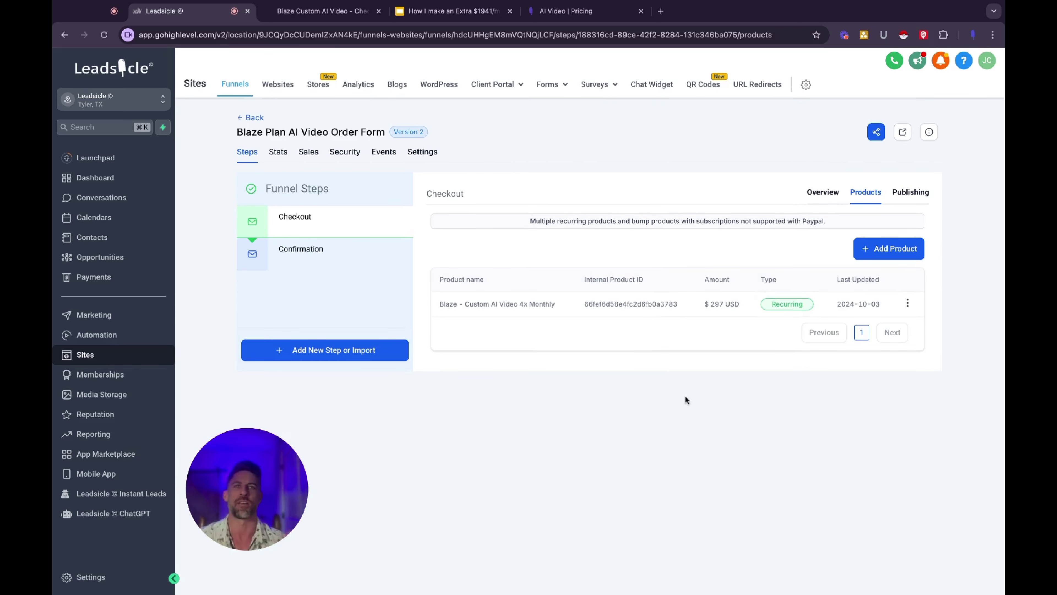
Switch to the live Blaze Custom AI Video checkout page and examine its order form and payment fields.
{"action": "key", "text": "ctrl+Tab"}
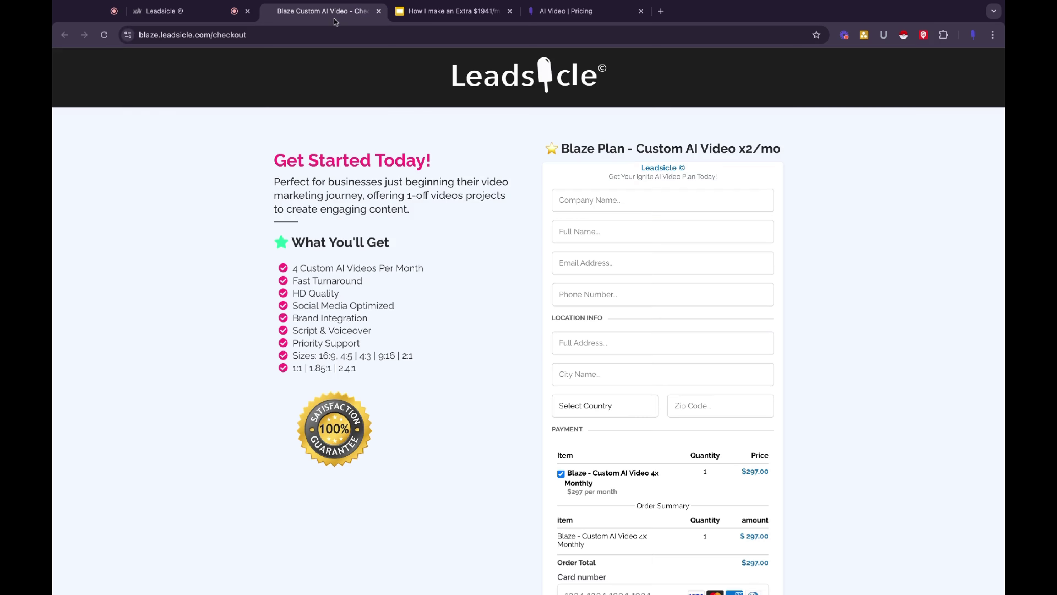
{"action": "scroll", "coordinate": [539, 286], "scroll_direction": "down", "scroll_amount": 5}
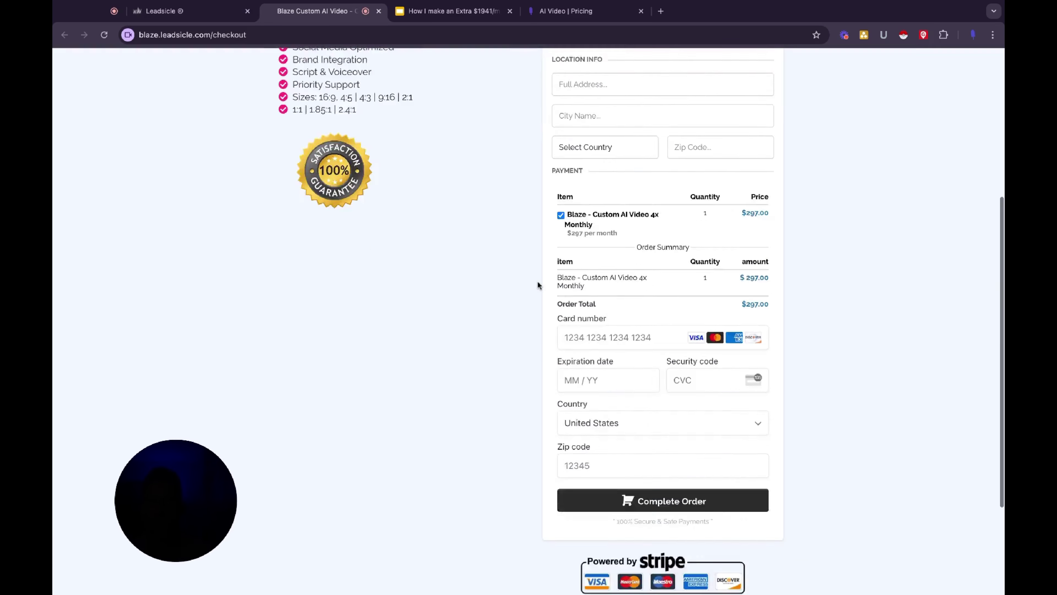
Review the live Blaze checkout page, from the plan benefits and contact fields through the order summary to the payment section.
{"action": "scroll", "coordinate": [539, 285], "scroll_direction": "up", "scroll_amount": 6}
{"action": "left_click", "coordinate": [578, 208]}
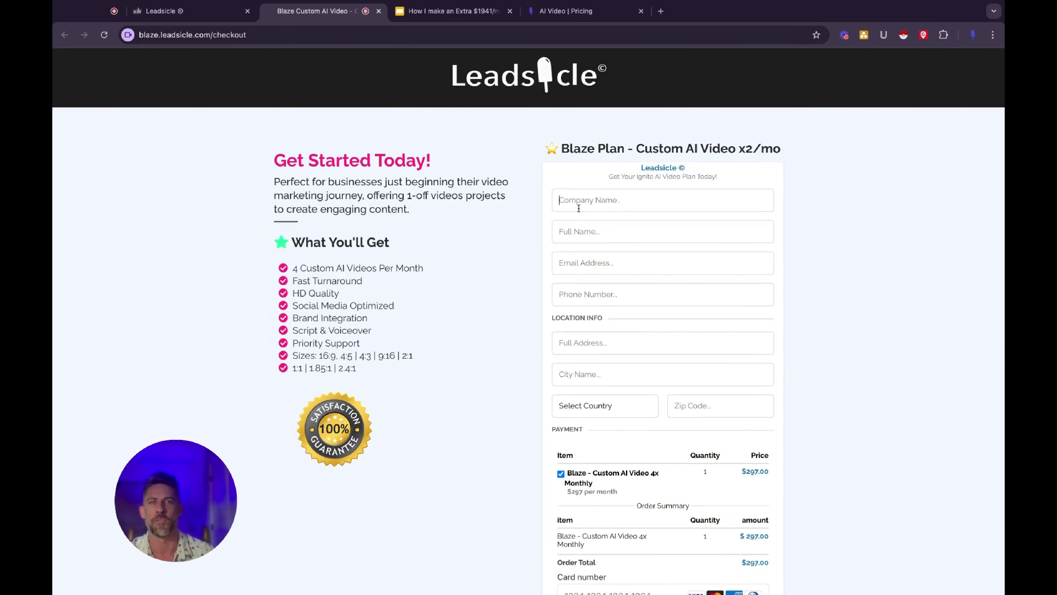
{"action": "scroll", "coordinate": [499, 298], "scroll_direction": "down", "scroll_amount": 5}
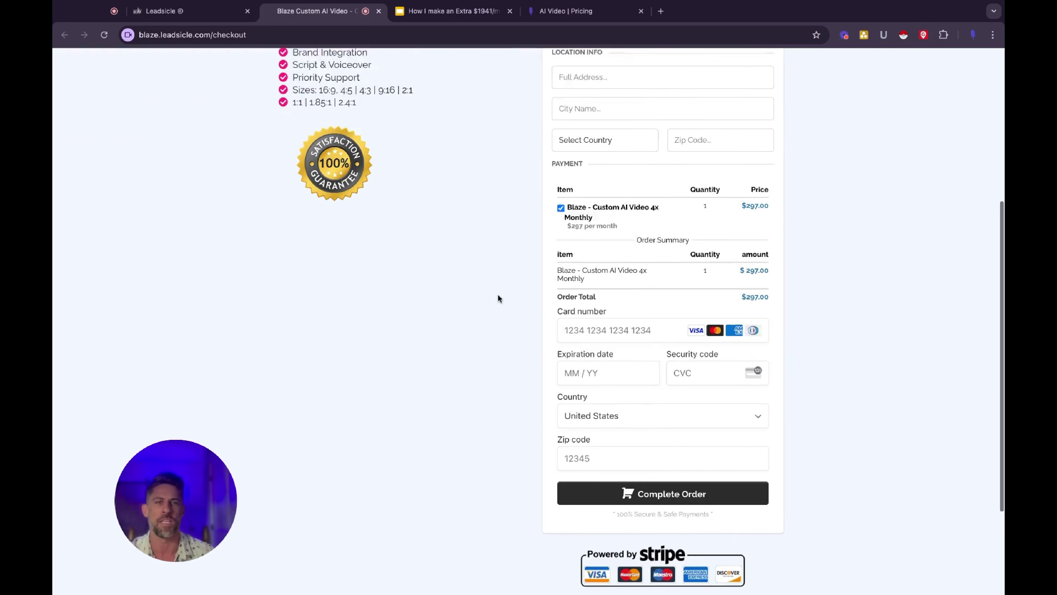
{"action": "left_click", "coordinate": [477, 324]}
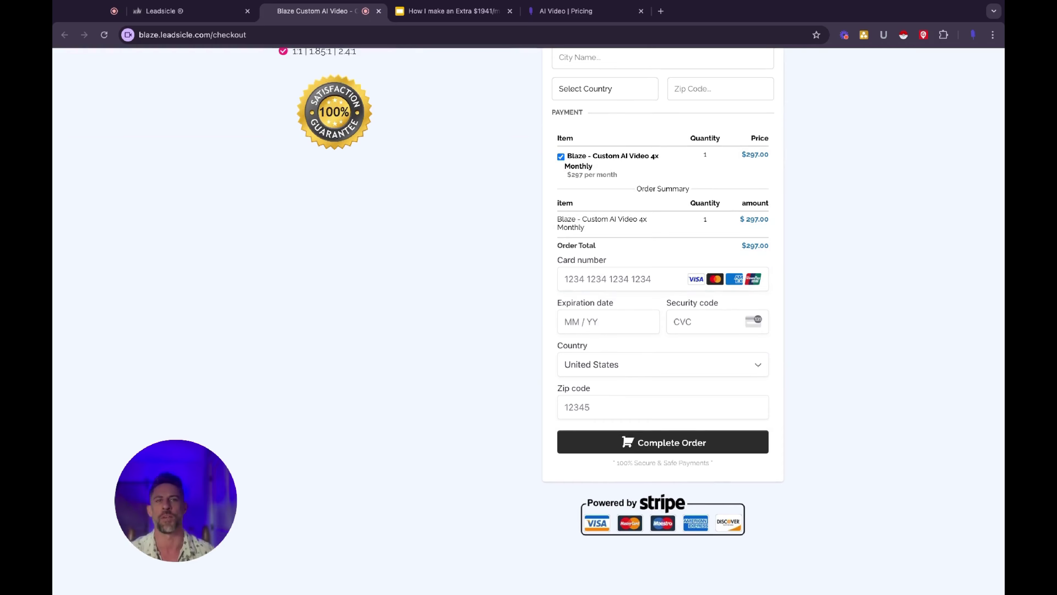
{"action": "scroll", "coordinate": [529, 321], "scroll_direction": "up", "scroll_amount": 8}
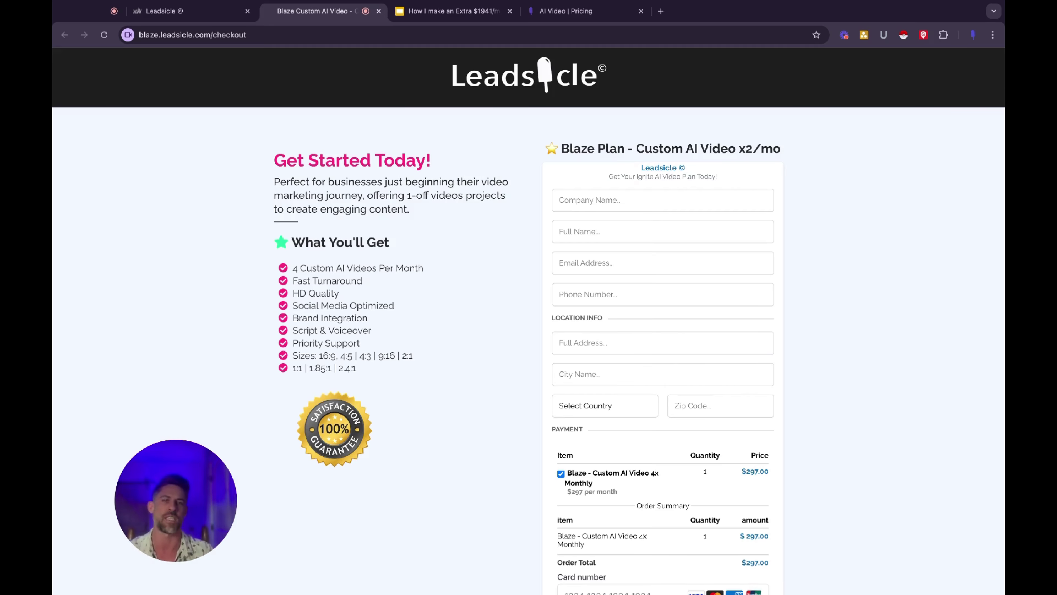
{"action": "scroll", "coordinate": [529, 321], "scroll_direction": "down", "scroll_amount": 10}
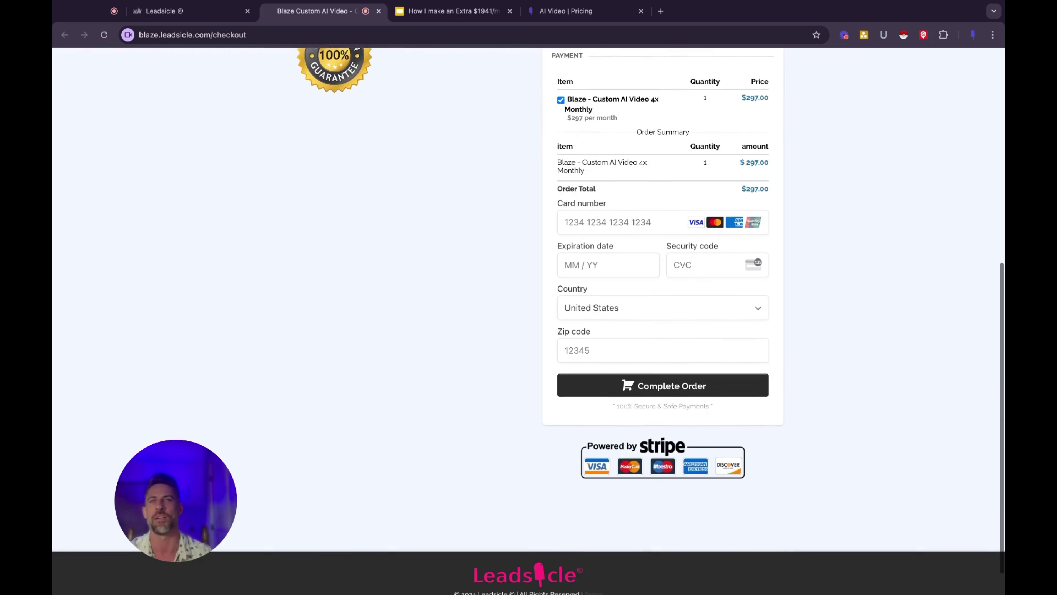
{"action": "scroll", "coordinate": [528, 321], "scroll_direction": "up", "scroll_amount": 10}
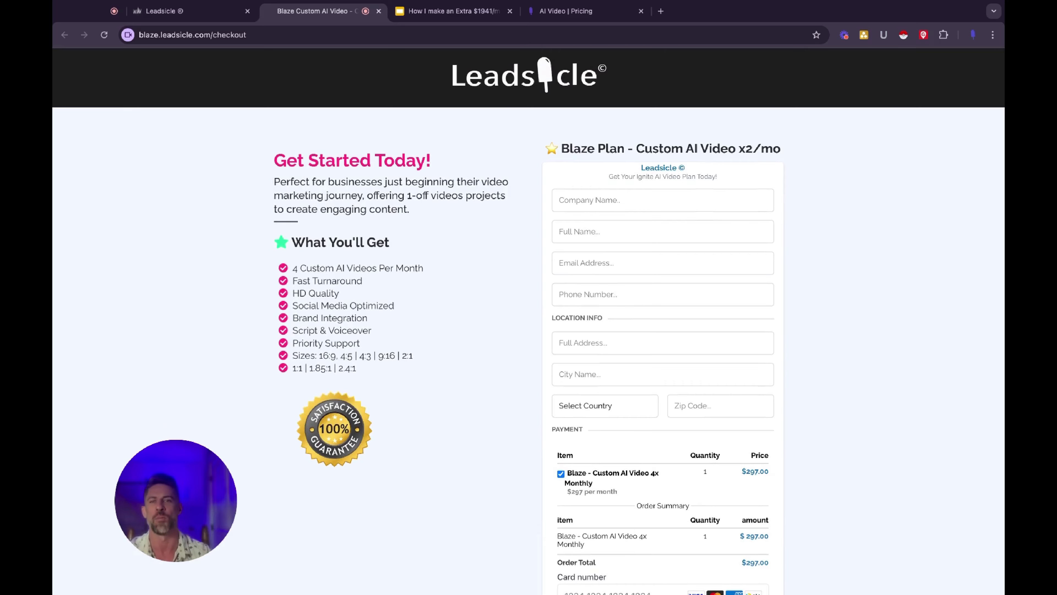
{"action": "scroll", "coordinate": [528, 321], "scroll_direction": "down", "scroll_amount": 2}
{"action": "scroll", "coordinate": [528, 321], "scroll_direction": "down", "scroll_amount": 10}
{"action": "scroll", "coordinate": [529, 321], "scroll_direction": "up", "scroll_amount": 12}
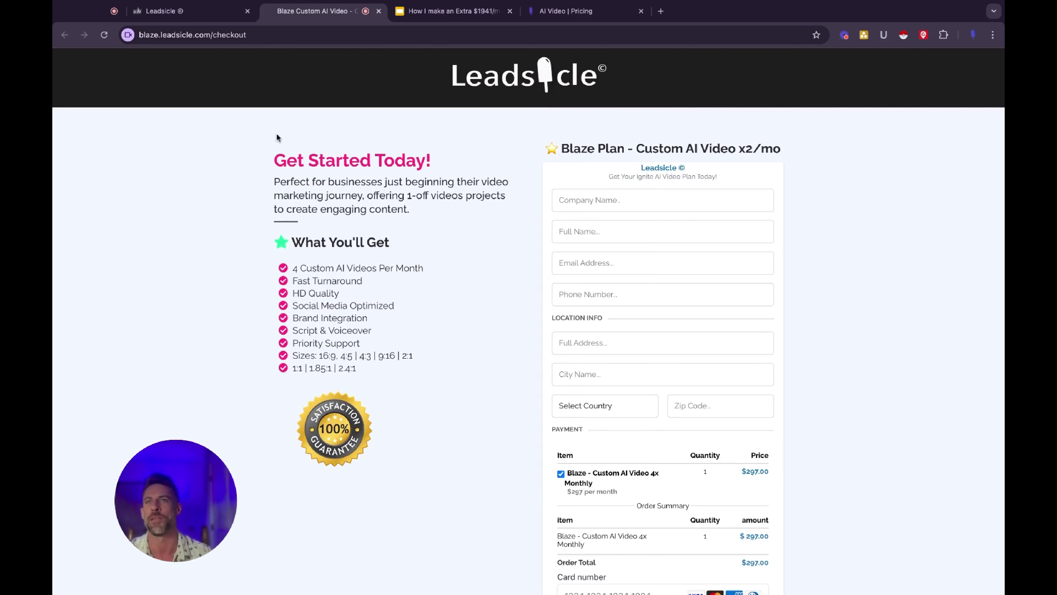
Return to the Blaze Plan AI Video Order Form funnel and open its Confirmation step's page in the page builder.
{"action": "left_click", "coordinate": [203, 13]}
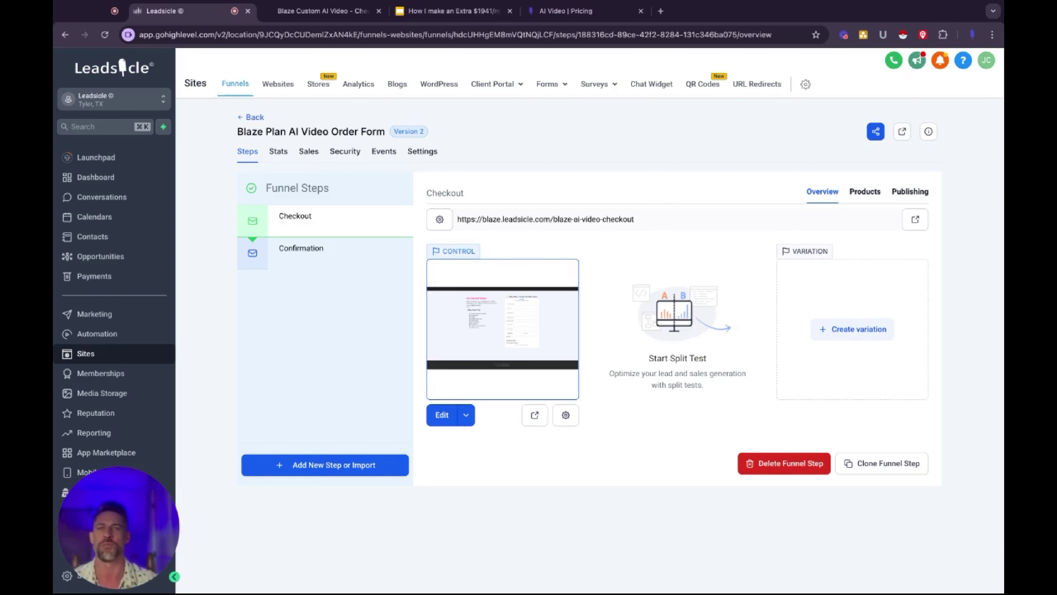
{"action": "left_click", "coordinate": [305, 255]}
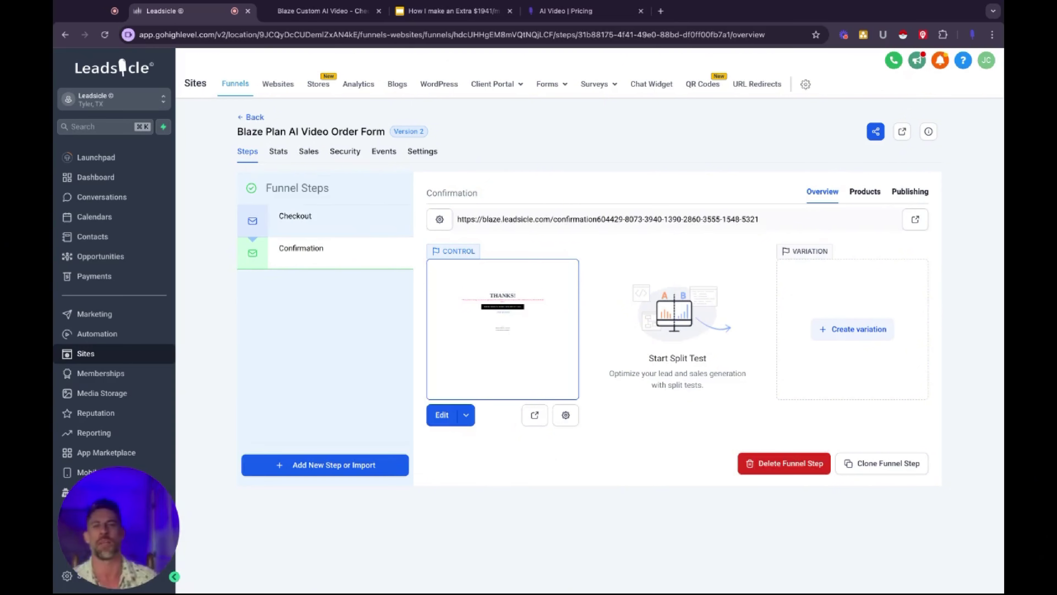
{"action": "left_click", "coordinate": [443, 415]}
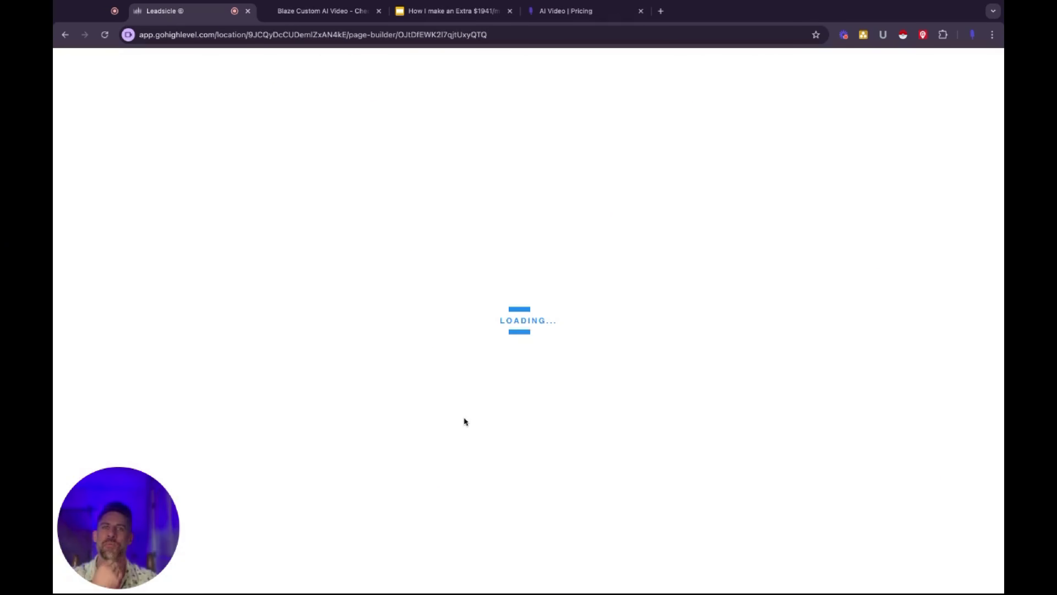
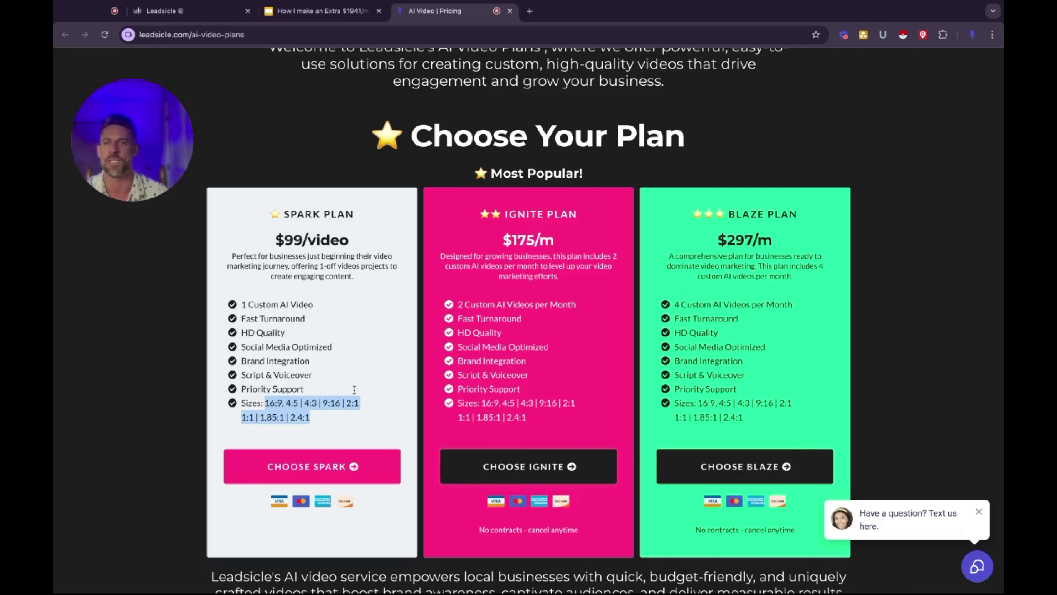
Examine the video sizes offered in the Spark Plan on the AI video pricing page.
{"action": "left_click", "coordinate": [352, 383]}
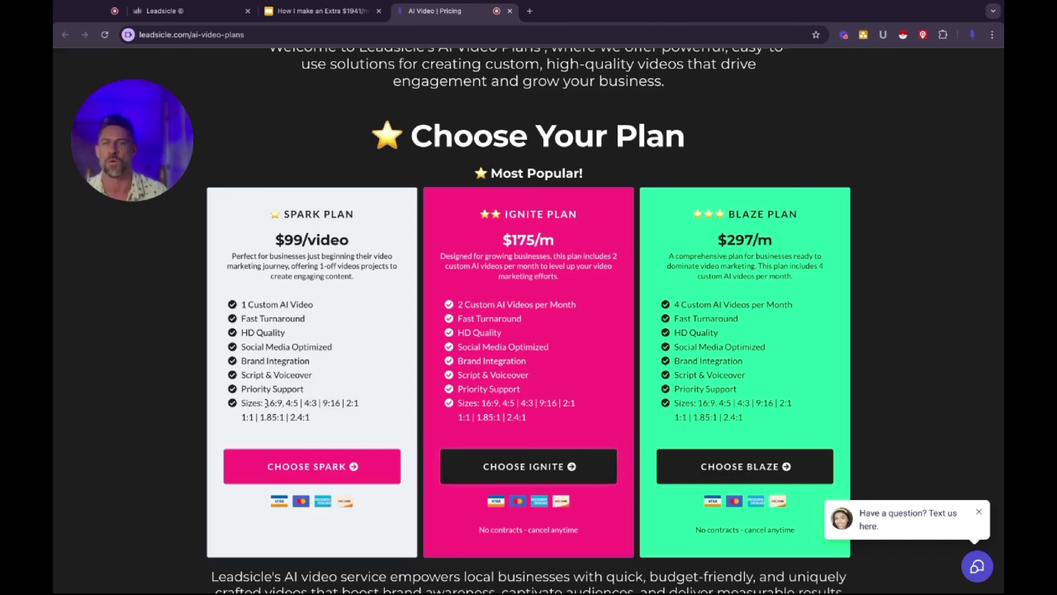
{"action": "left_click_drag", "start_coordinate": [266, 403], "coordinate": [310, 417]}
{"action": "left_click", "coordinate": [328, 402]}
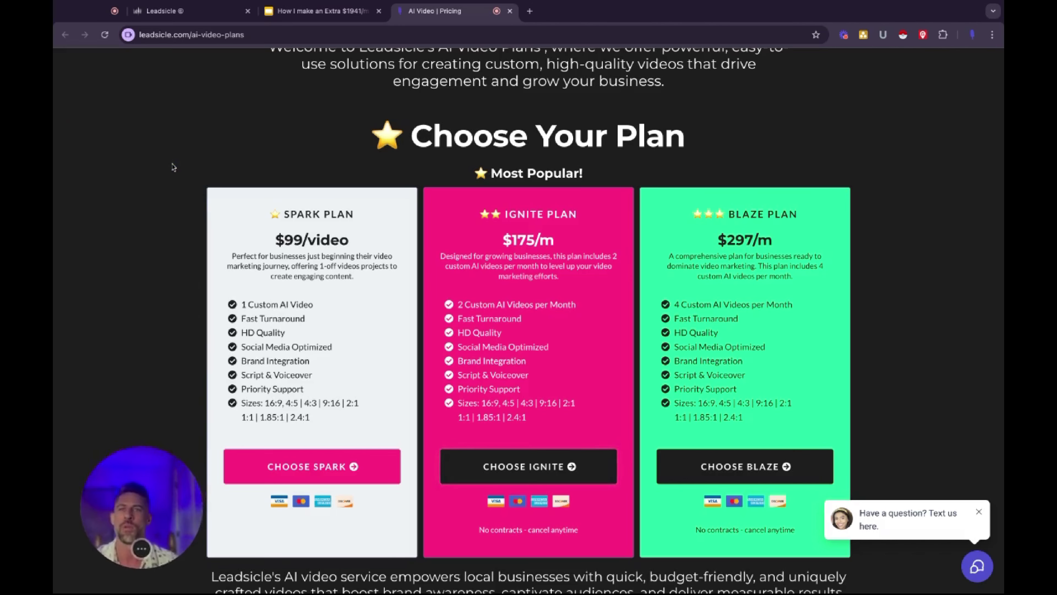
Compare the Ignite and Blaze plans' prices and monthly custom video allowances on the pricing page.
{"action": "scroll", "coordinate": [520, 133], "scroll_direction": "down", "scroll_amount": 3}
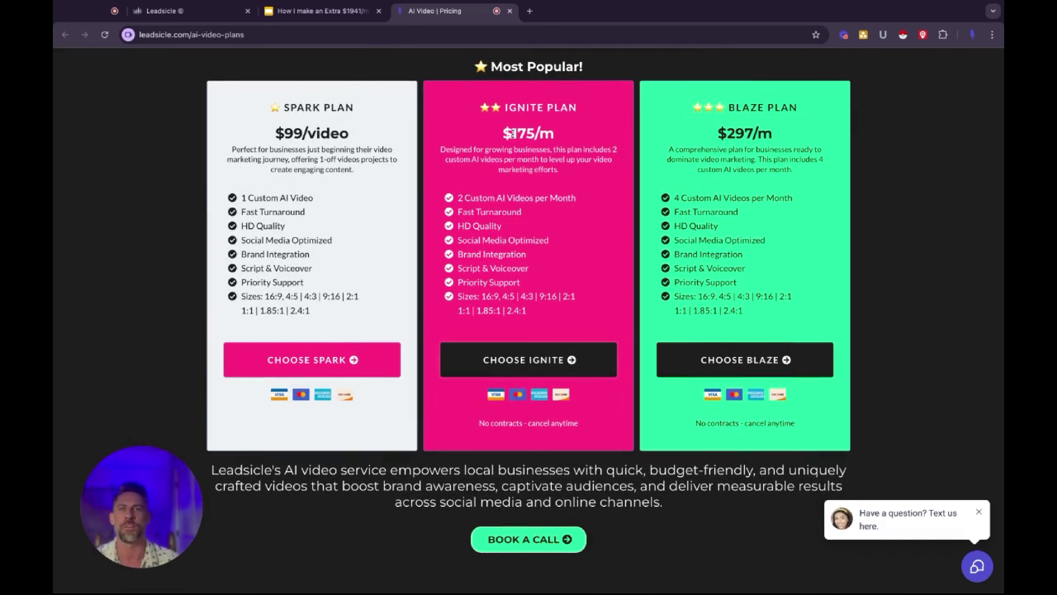
{"action": "left_click_drag", "start_coordinate": [513, 133], "coordinate": [554, 134]}
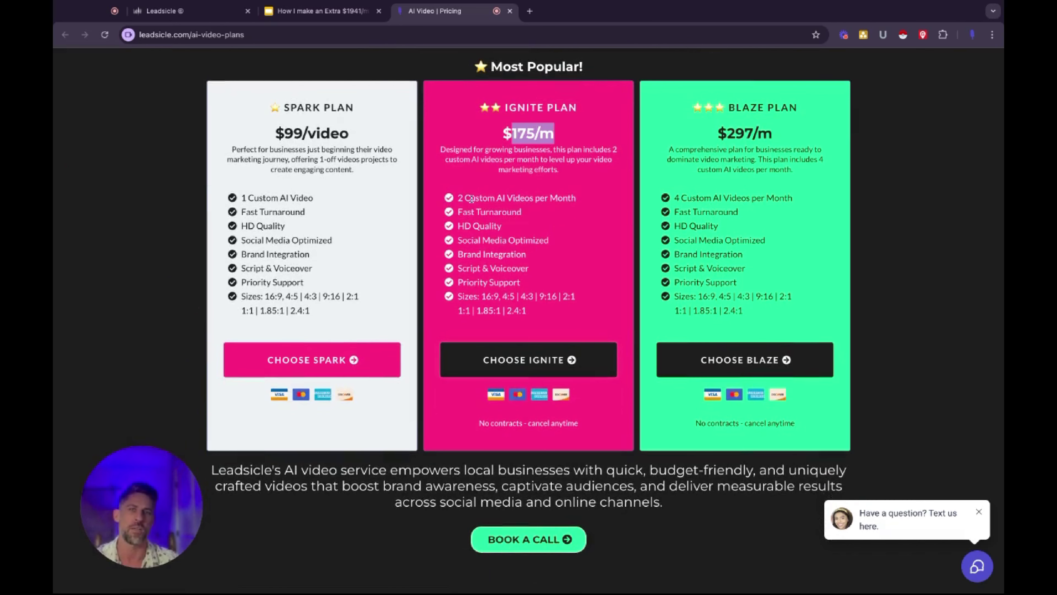
{"action": "left_click_drag", "start_coordinate": [458, 198], "coordinate": [576, 198]}
{"action": "left_click", "coordinate": [734, 164]}
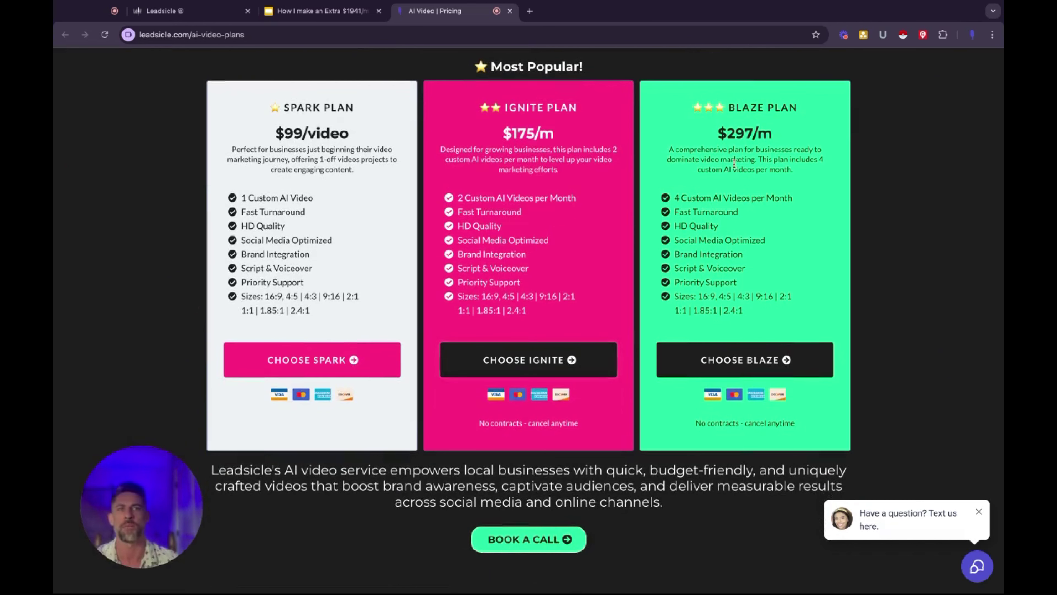
{"action": "left_click_drag", "start_coordinate": [675, 197], "coordinate": [765, 184]}
{"action": "left_click", "coordinate": [772, 169]}
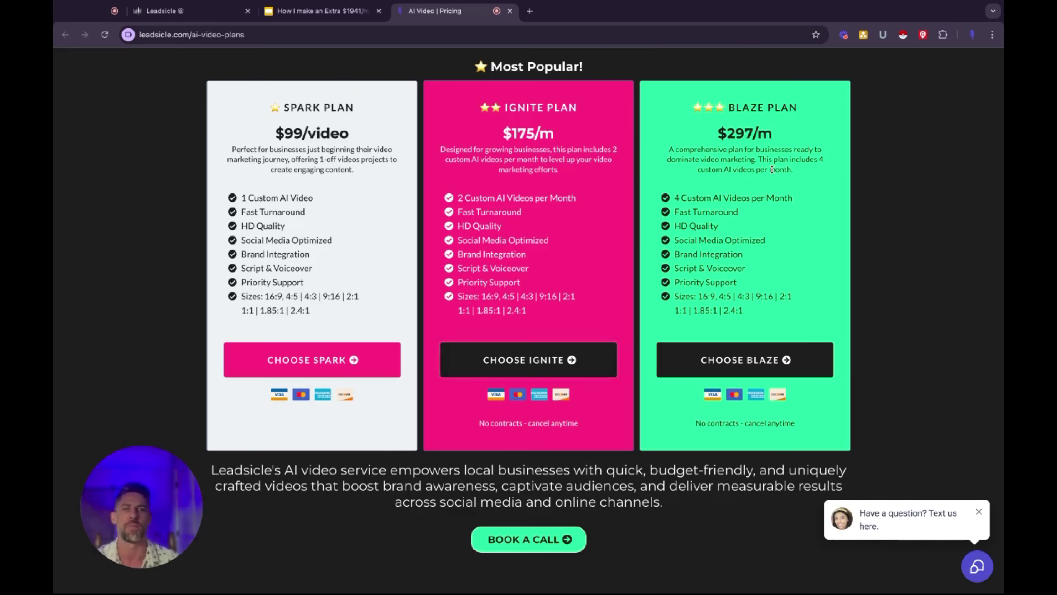
{"action": "scroll", "coordinate": [772, 169], "scroll_direction": "down", "scroll_amount": 1}
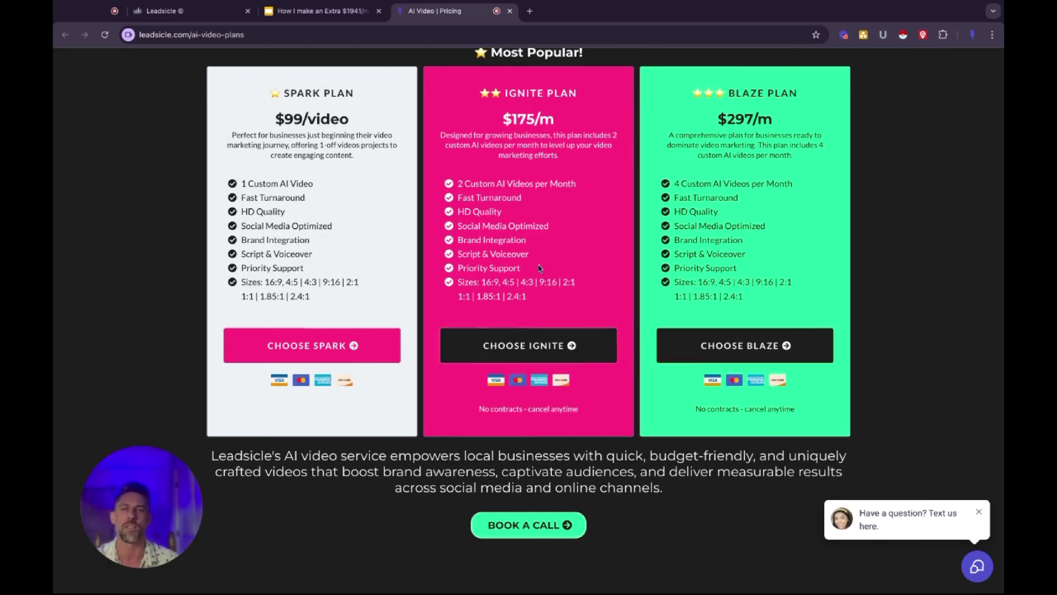
{"action": "scroll", "coordinate": [529, 292], "scroll_direction": "up", "scroll_amount": 2}
Choose the Ignite plan and examine its checkout page's benefits, order form, order summary and card fields.
{"action": "left_click", "coordinate": [508, 395]}
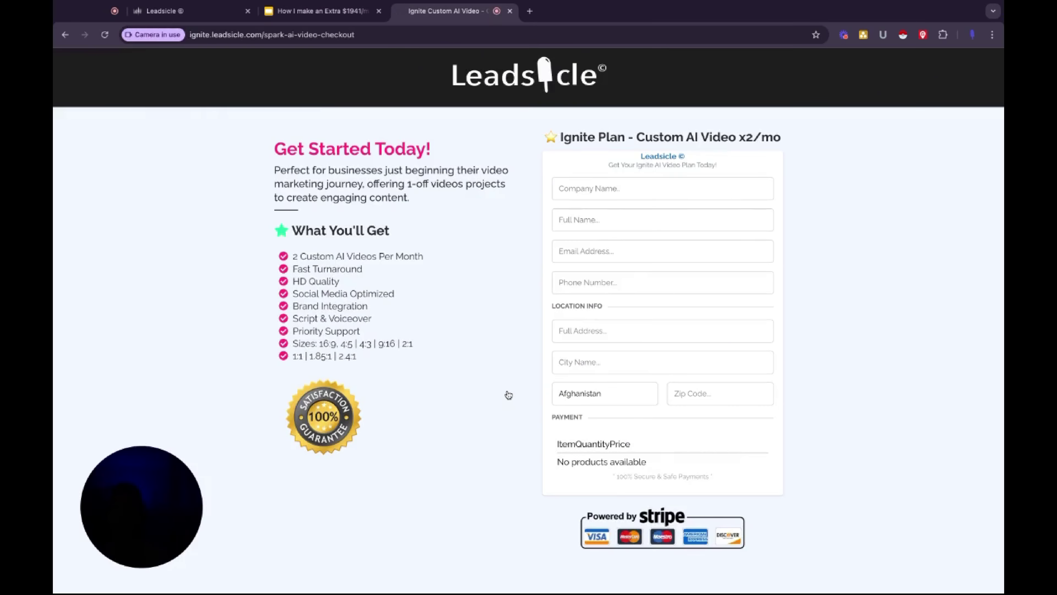
{"action": "scroll", "coordinate": [502, 340], "scroll_direction": "down", "scroll_amount": 5}
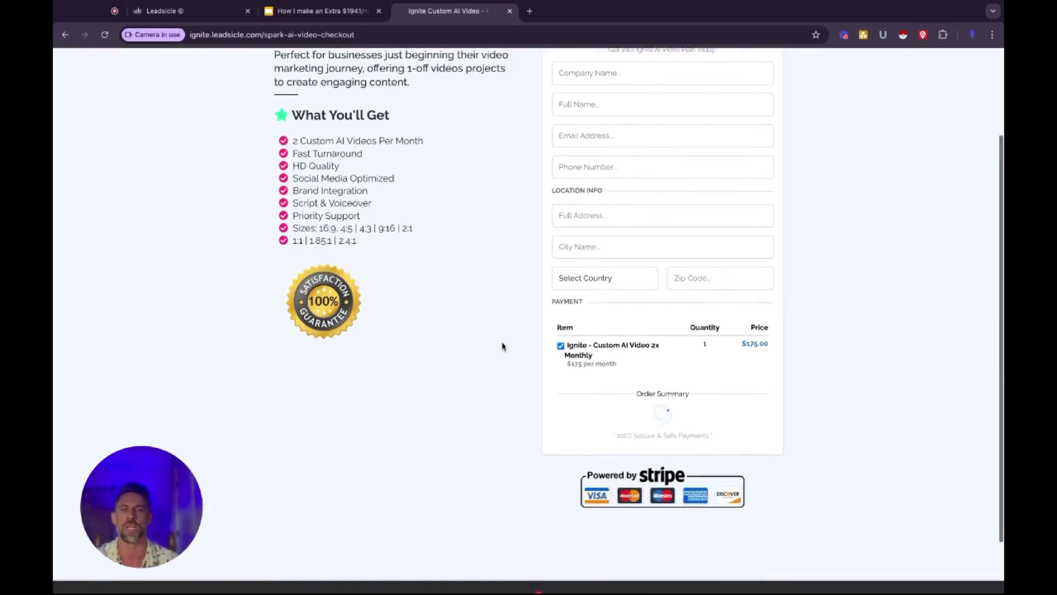
{"action": "scroll", "coordinate": [502, 342], "scroll_direction": "up", "scroll_amount": 5}
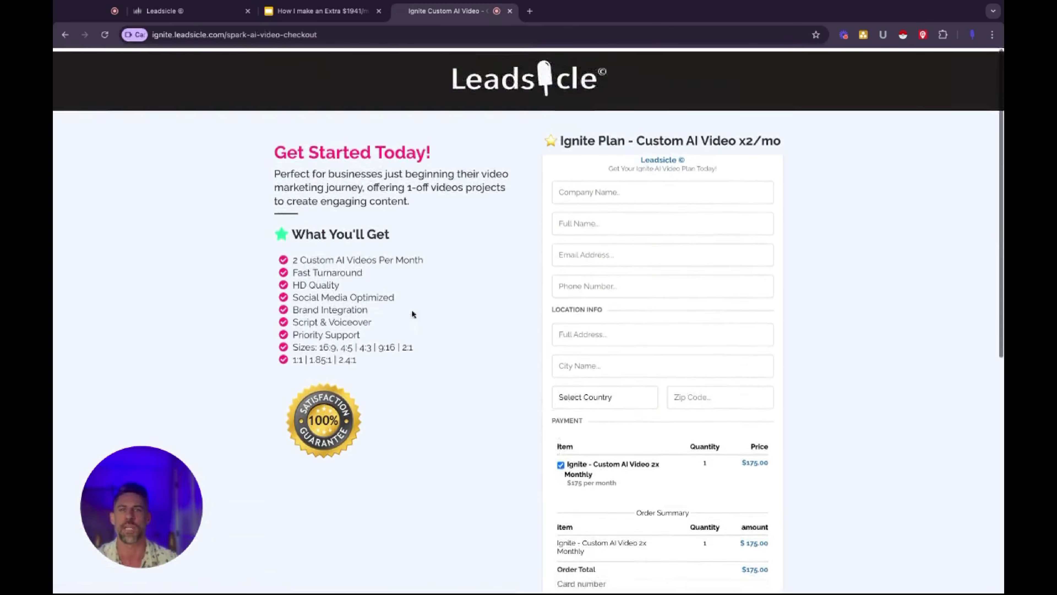
{"action": "left_click_drag", "start_coordinate": [313, 273], "coordinate": [422, 374]}
{"action": "left_click", "coordinate": [422, 375]}
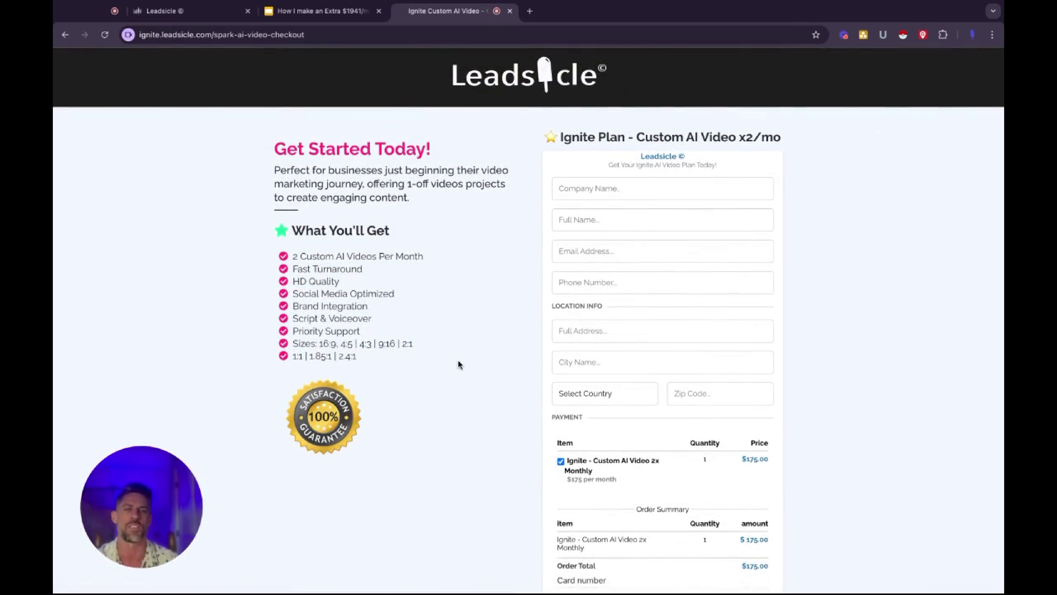
{"action": "scroll", "coordinate": [708, 208], "scroll_direction": "down", "scroll_amount": 7}
{"action": "scroll", "coordinate": [642, 260], "scroll_direction": "up", "scroll_amount": 5}
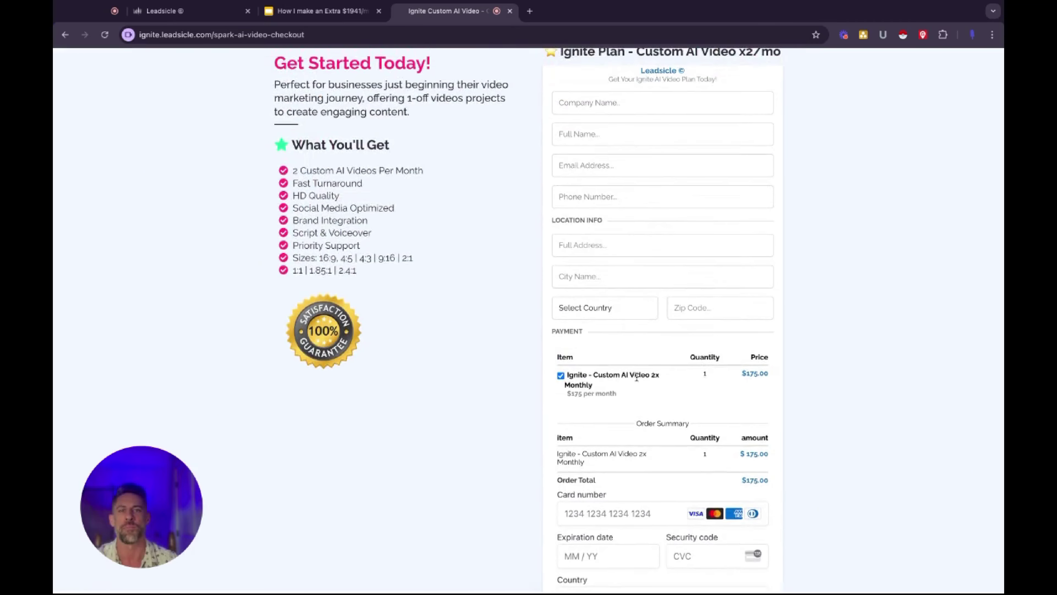
{"action": "scroll", "coordinate": [637, 377], "scroll_direction": "down", "scroll_amount": 3}
{"action": "left_click", "coordinate": [590, 373]}
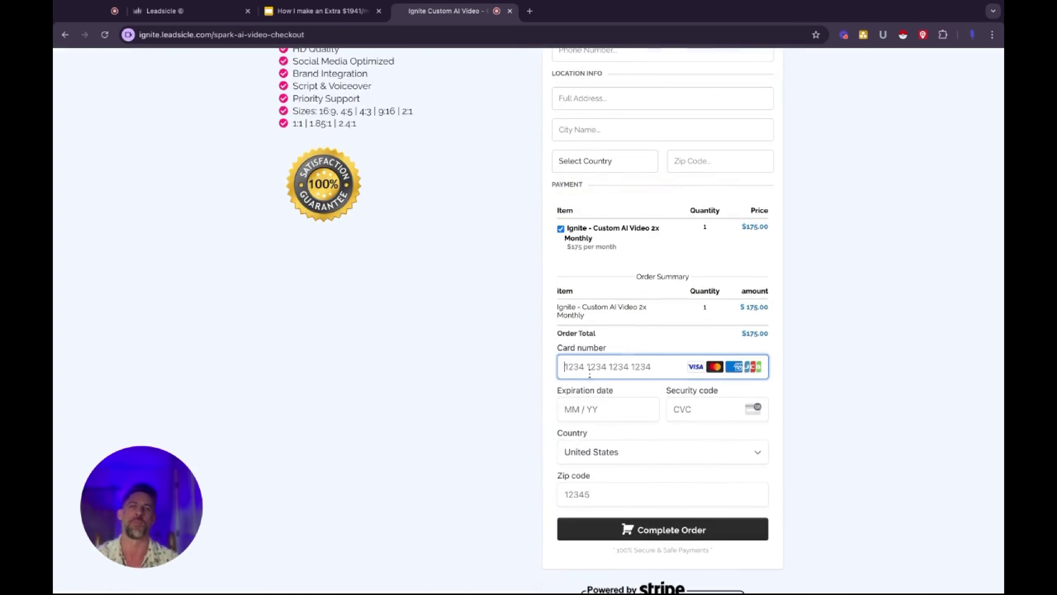
{"action": "scroll", "coordinate": [507, 298], "scroll_direction": "up", "scroll_amount": 5}
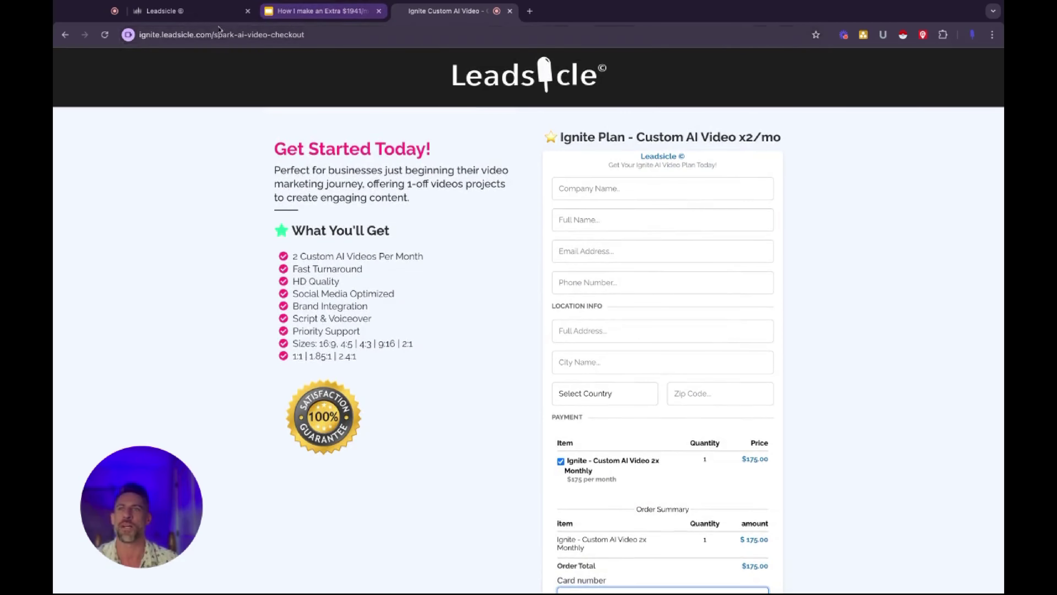
Switch back to the site manager and open the Official Leadsicle website's AI Video Plans page for editing.
{"action": "left_click", "coordinate": [164, 11]}
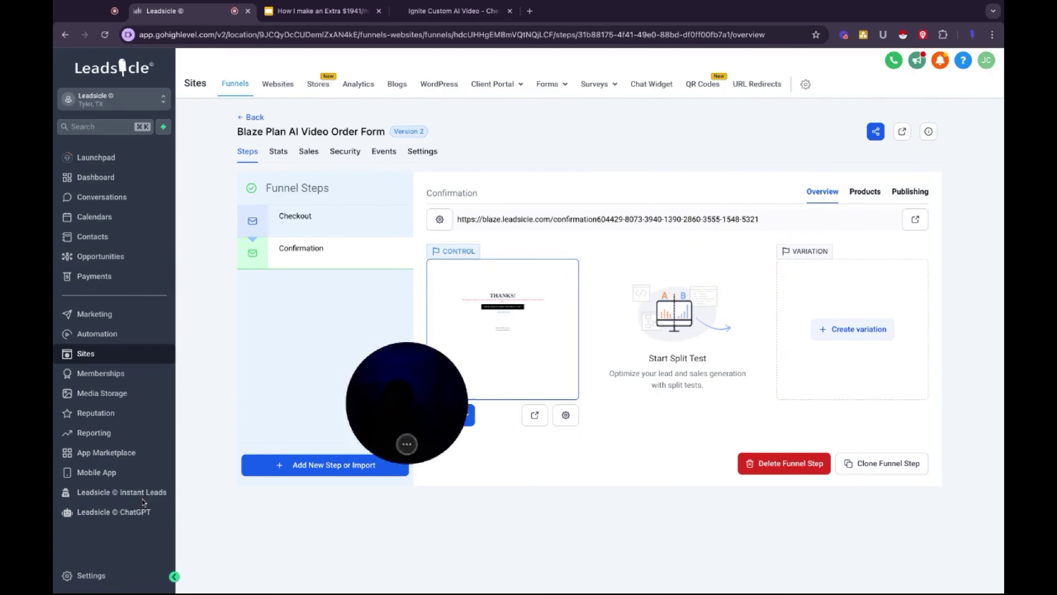
{"action": "left_click", "coordinate": [275, 89]}
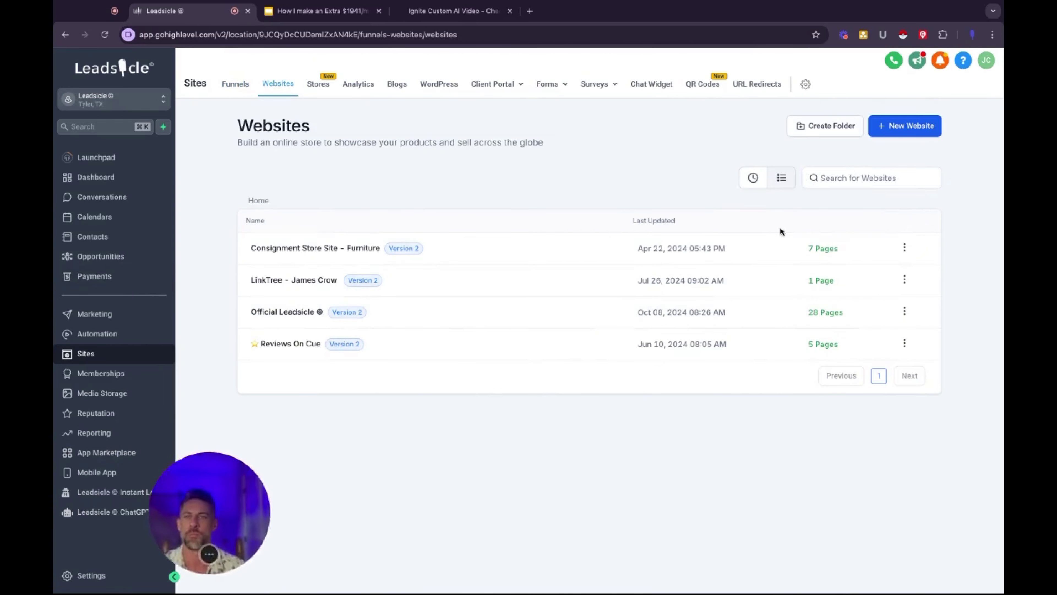
{"action": "left_click", "coordinate": [286, 312]}
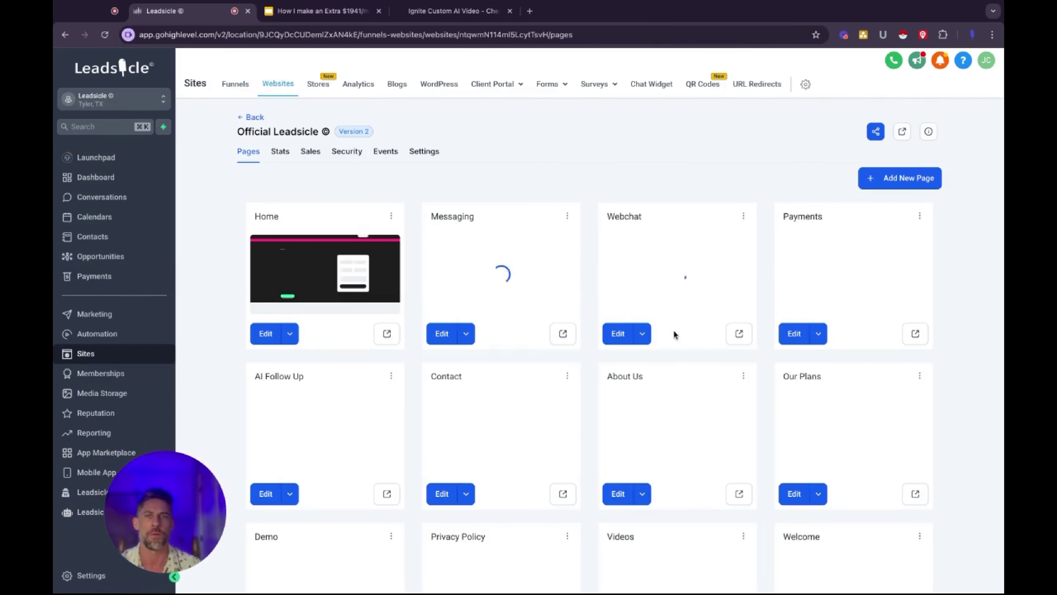
{"action": "scroll", "coordinate": [674, 333], "scroll_direction": "down", "scroll_amount": 15}
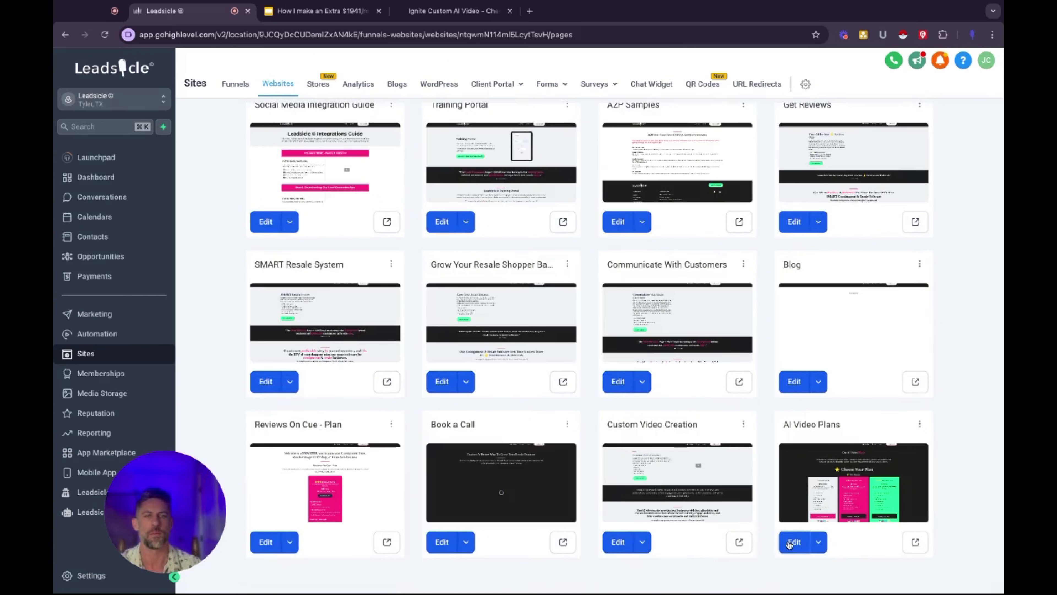
{"action": "left_click", "coordinate": [792, 542]}
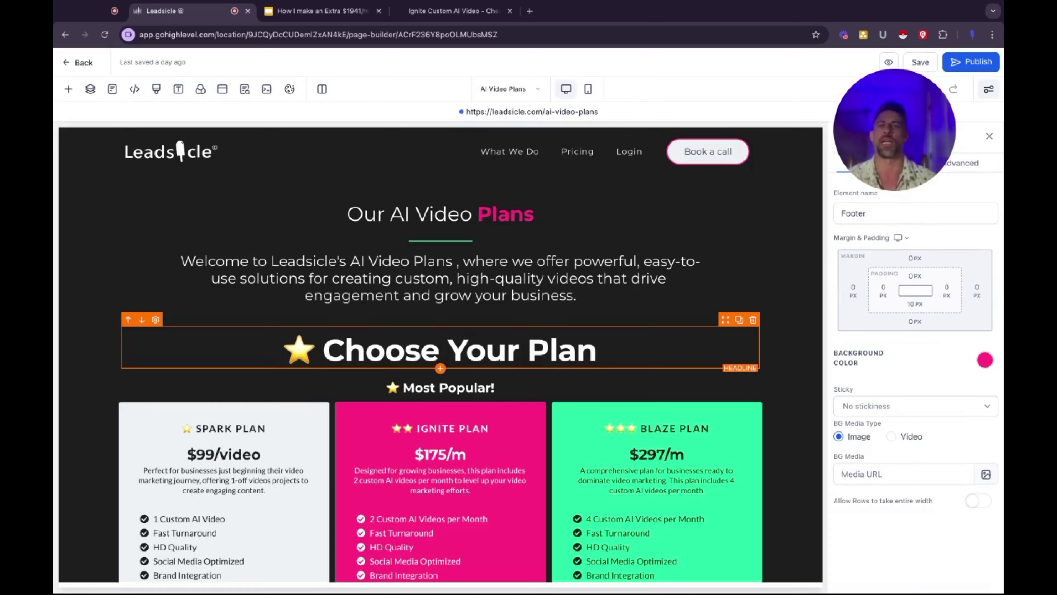
Inspect the Spark, Ignite and Blaze plan columns in the builder, selecting the Spark description and the Blaze bullet list.
{"action": "scroll", "coordinate": [571, 412], "scroll_direction": "down", "scroll_amount": 6}
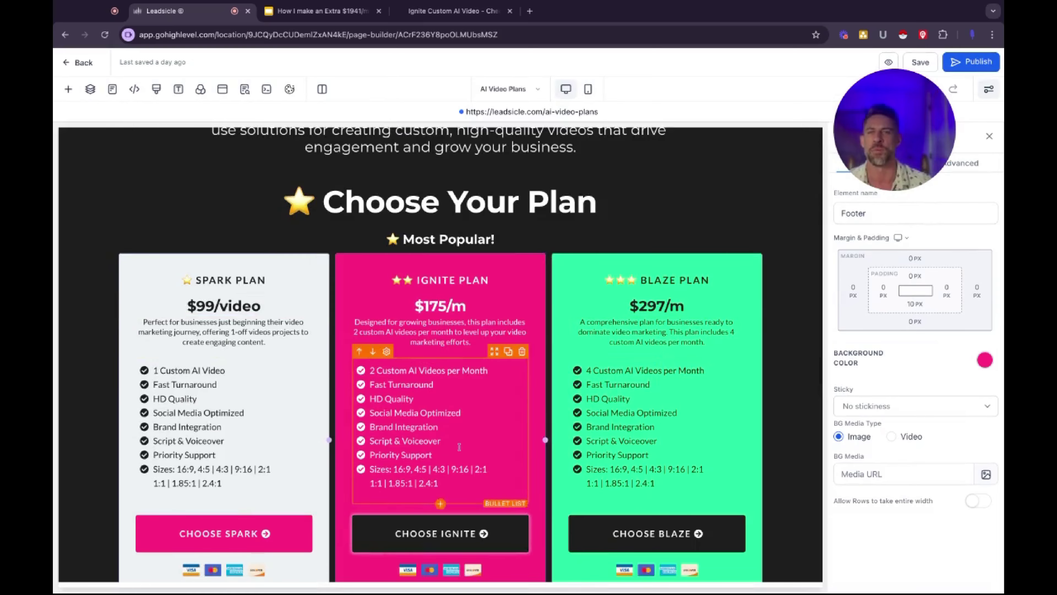
{"action": "scroll", "coordinate": [572, 412], "scroll_direction": "down", "scroll_amount": 1}
{"action": "scroll", "coordinate": [500, 416], "scroll_direction": "up", "scroll_amount": 2}
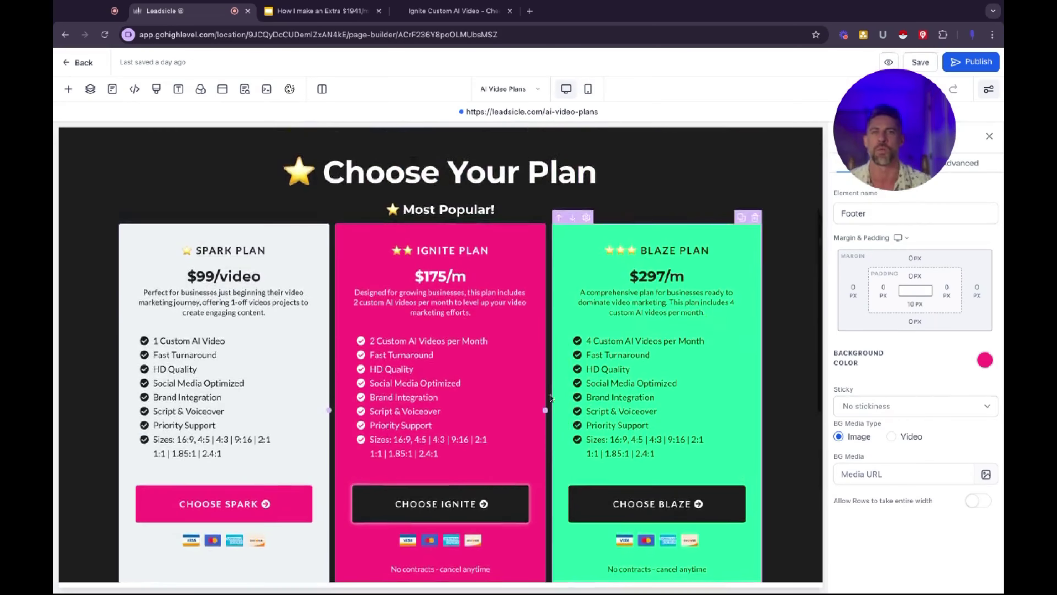
{"action": "scroll", "coordinate": [443, 423], "scroll_direction": "down", "scroll_amount": 1}
{"action": "scroll", "coordinate": [291, 333], "scroll_direction": "up", "scroll_amount": 1}
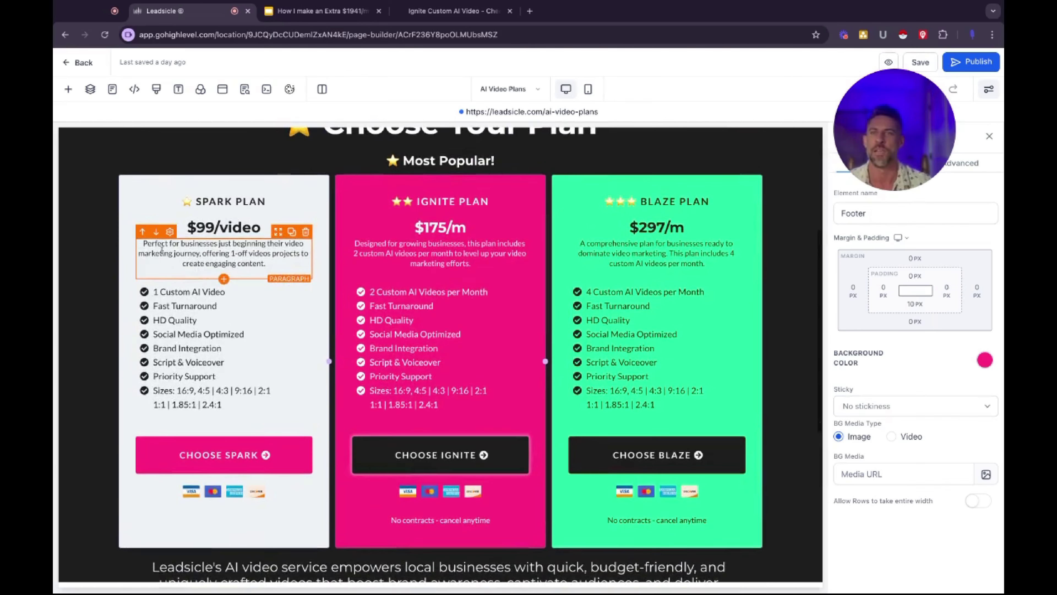
{"action": "left_click", "coordinate": [145, 246]}
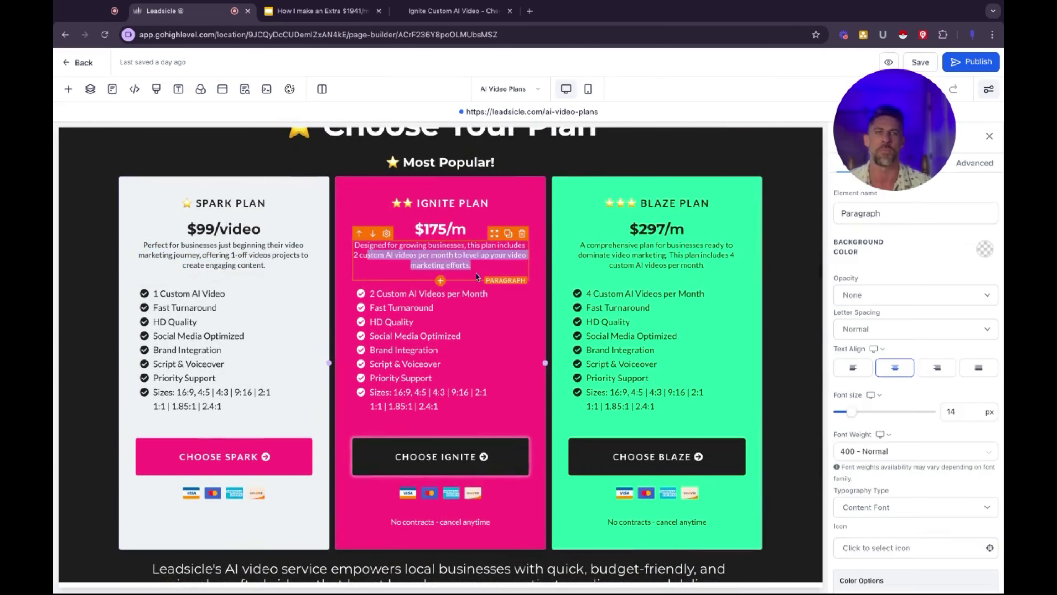
{"action": "left_click", "coordinate": [621, 307]}
{"action": "scroll", "coordinate": [552, 349], "scroll_direction": "down", "scroll_amount": 1}
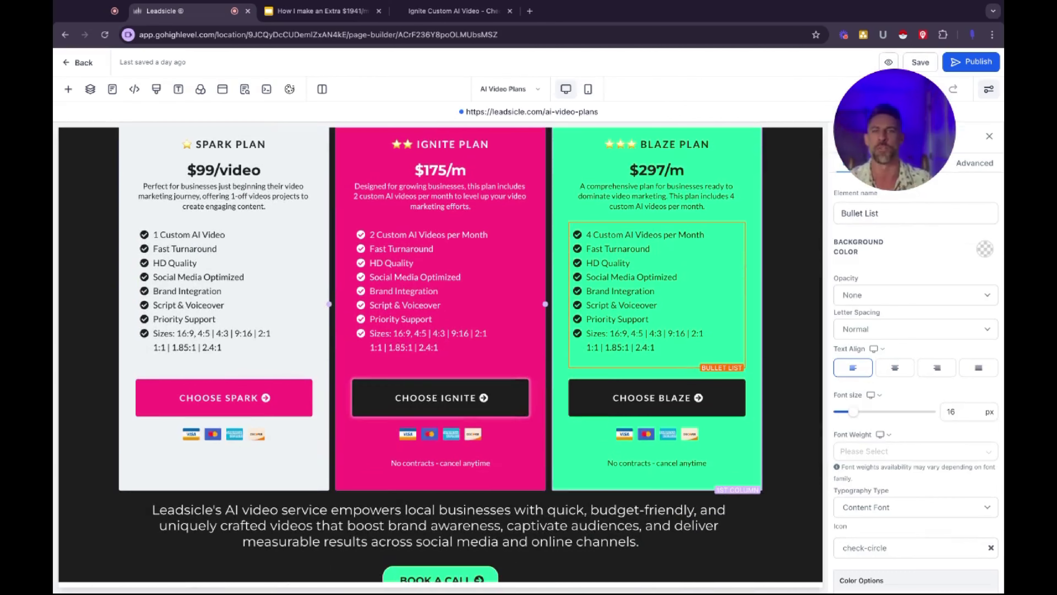
Add the dark three-plan Choose Your Plan prebuilt section from Plan Selection between the Book a Call section and the footer.
{"action": "scroll", "coordinate": [476, 352], "scroll_direction": "up", "scroll_amount": 5}
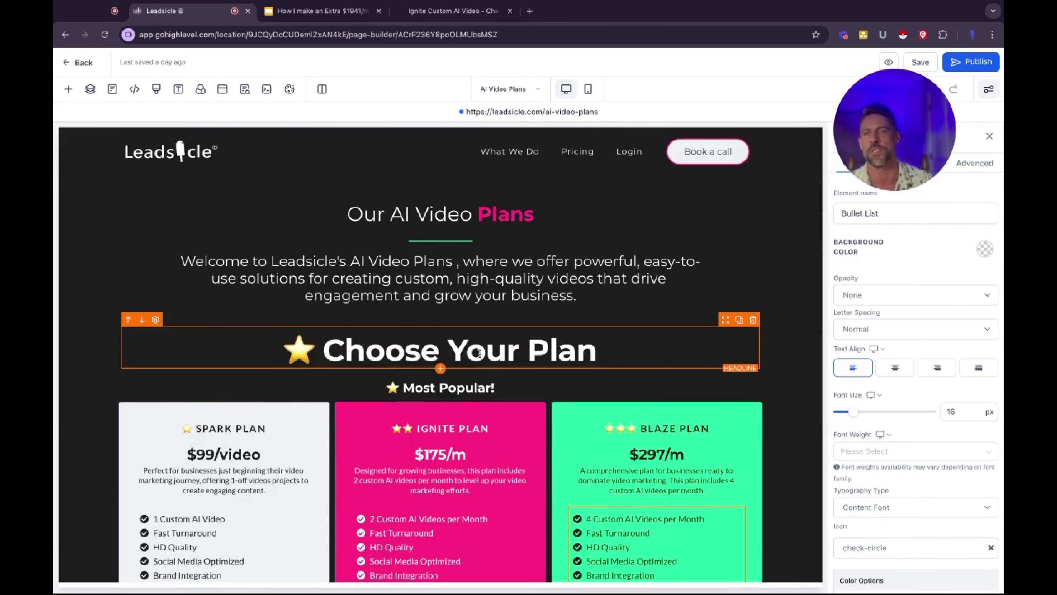
{"action": "scroll", "coordinate": [479, 354], "scroll_direction": "down", "scroll_amount": 10}
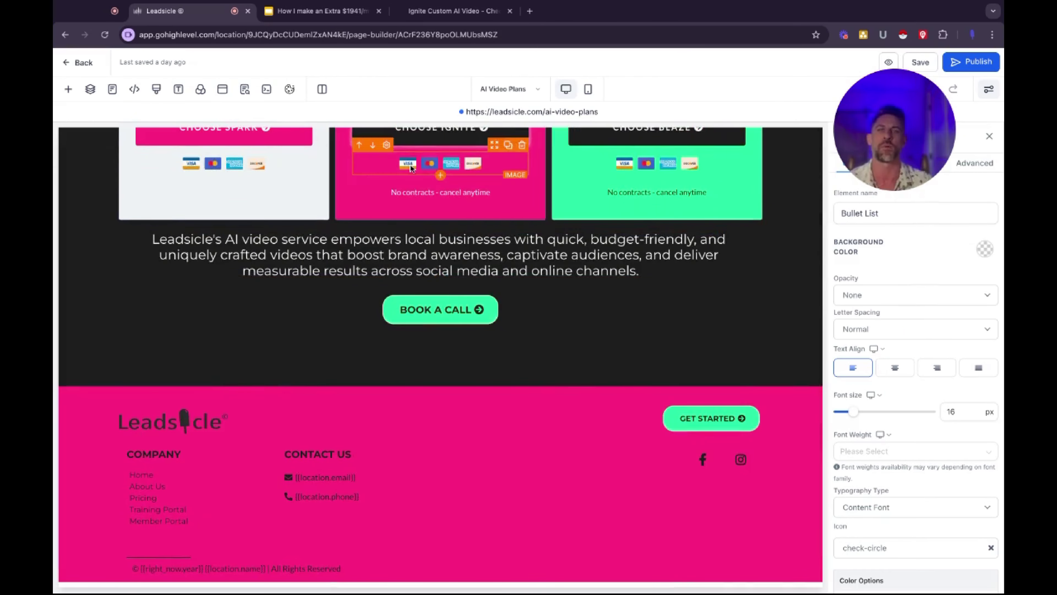
{"action": "left_click", "coordinate": [441, 387]}
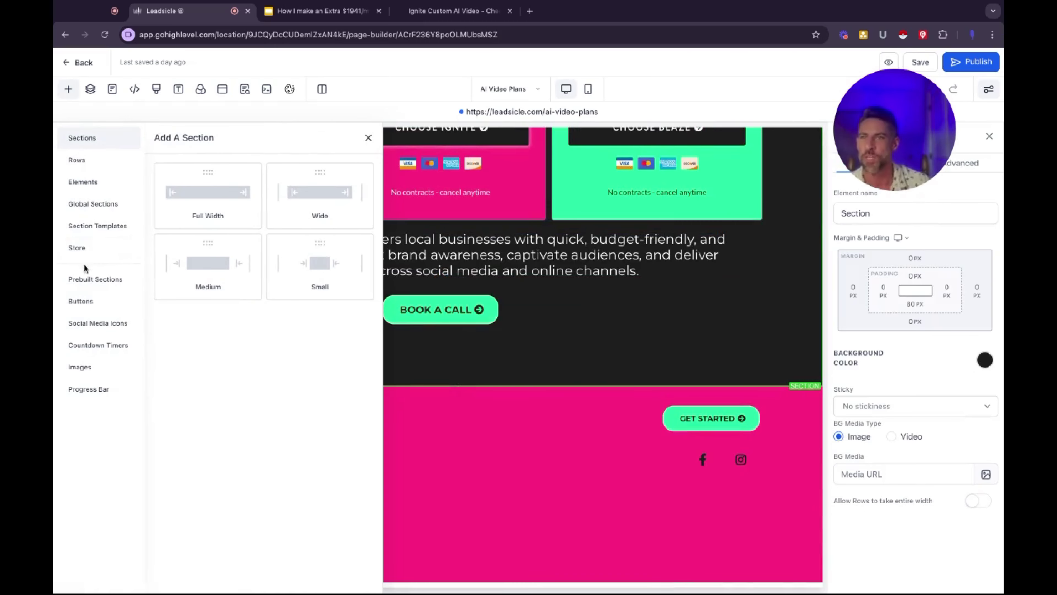
{"action": "left_click", "coordinate": [94, 283]}
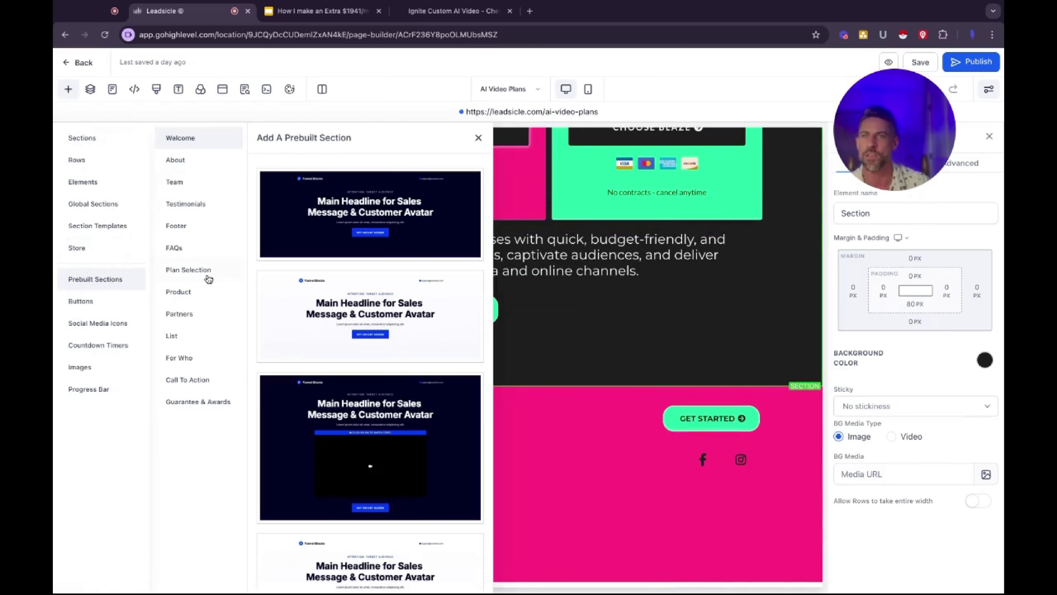
{"action": "left_click", "coordinate": [181, 273]}
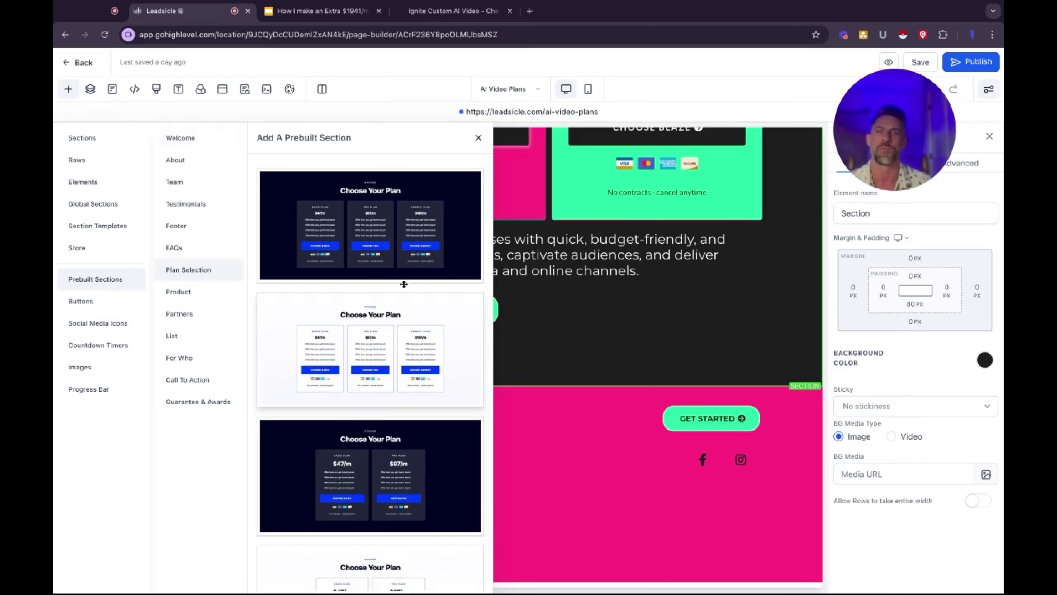
{"action": "left_click_drag", "start_coordinate": [404, 284], "coordinate": [600, 429]}
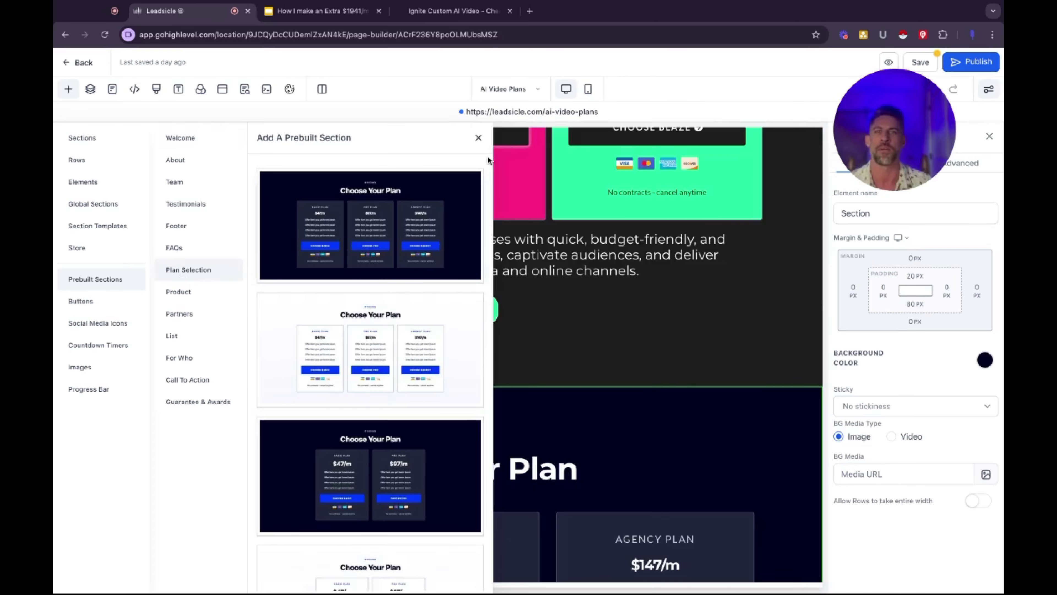
{"action": "left_click", "coordinate": [479, 139]}
Examine the inserted prebuilt pricing section, selecting the Pro Plan's price and its bullet list text.
{"action": "scroll", "coordinate": [566, 367], "scroll_direction": "down", "scroll_amount": 6}
{"action": "scroll", "coordinate": [566, 367], "scroll_direction": "up", "scroll_amount": 5}
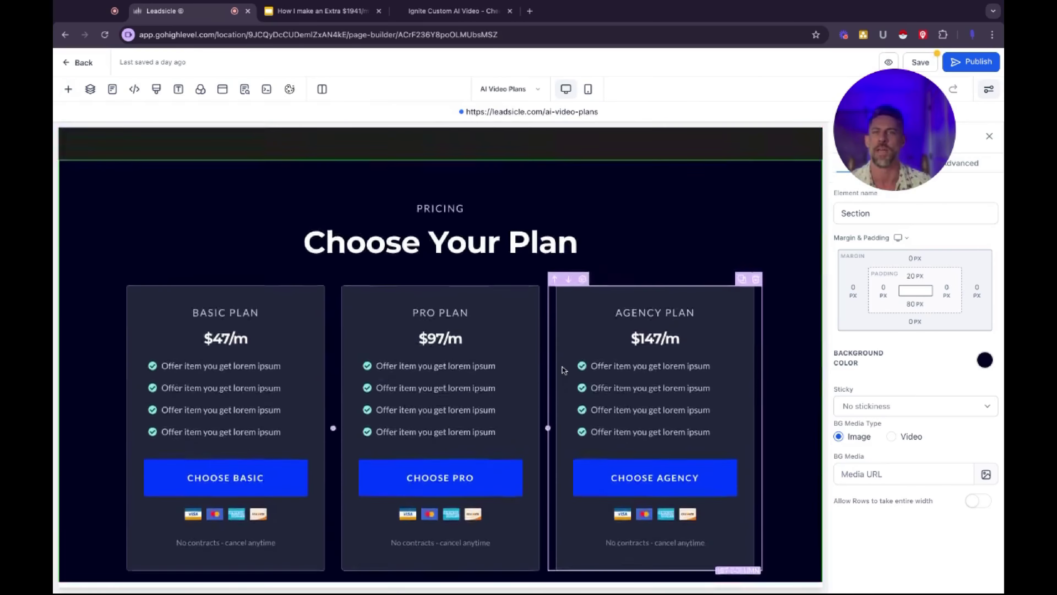
{"action": "scroll", "coordinate": [565, 369], "scroll_direction": "up", "scroll_amount": 5}
{"action": "scroll", "coordinate": [562, 367], "scroll_direction": "down", "scroll_amount": 7}
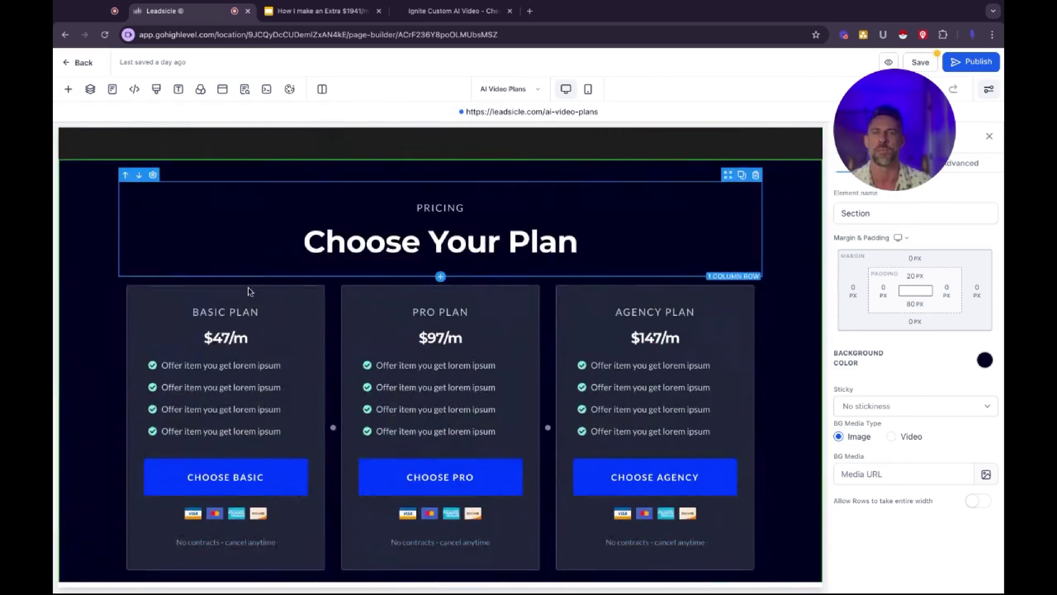
{"action": "scroll", "coordinate": [296, 363], "scroll_direction": "up", "scroll_amount": 2}
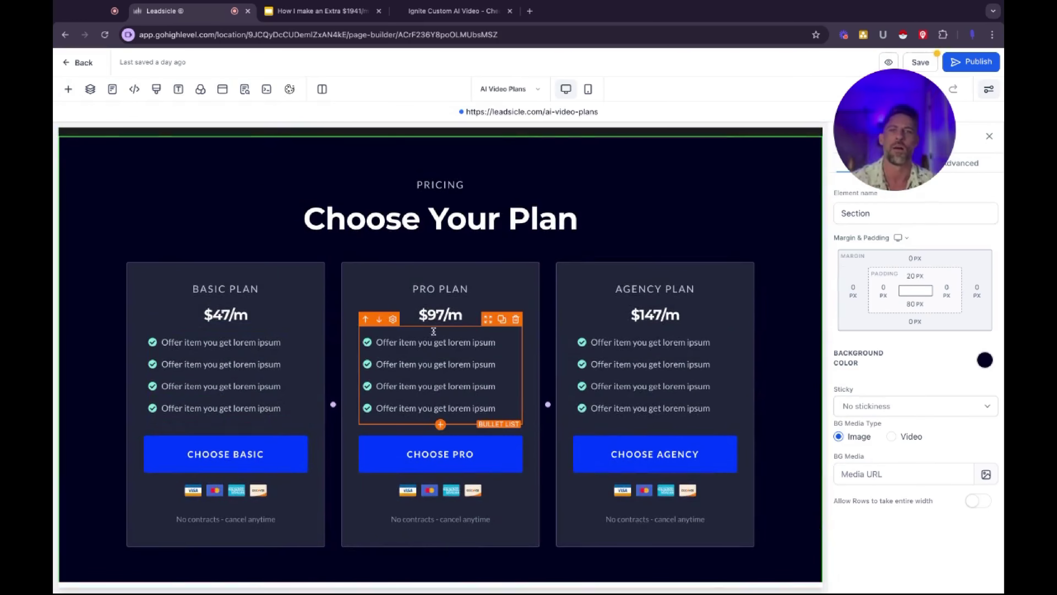
{"action": "double_click", "coordinate": [426, 318]}
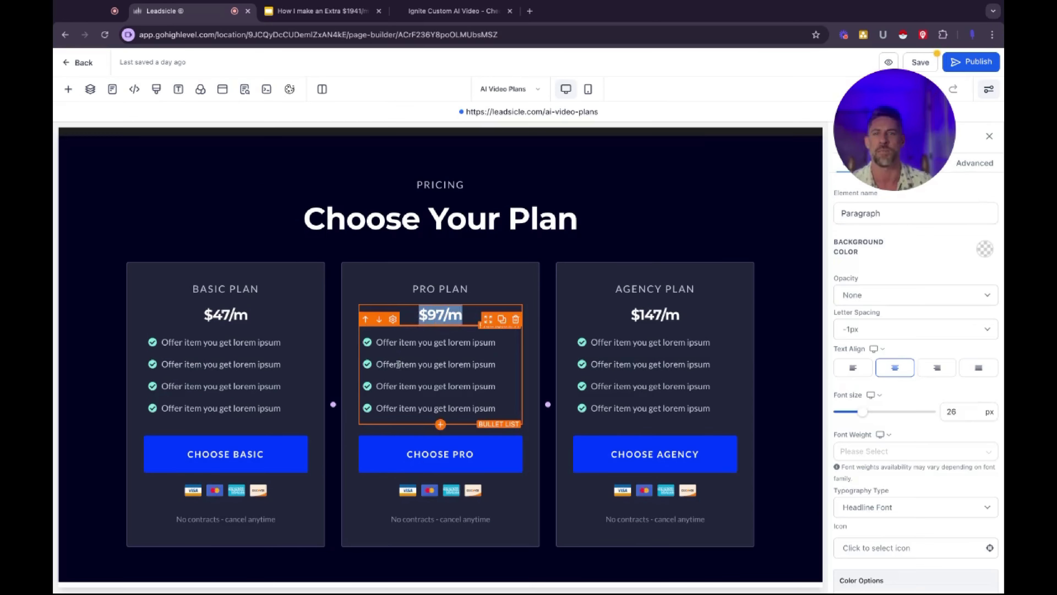
{"action": "left_click_drag", "start_coordinate": [412, 364], "coordinate": [502, 367]}
{"action": "left_click", "coordinate": [494, 370]}
{"action": "scroll", "coordinate": [491, 370], "scroll_direction": "down", "scroll_amount": 5}
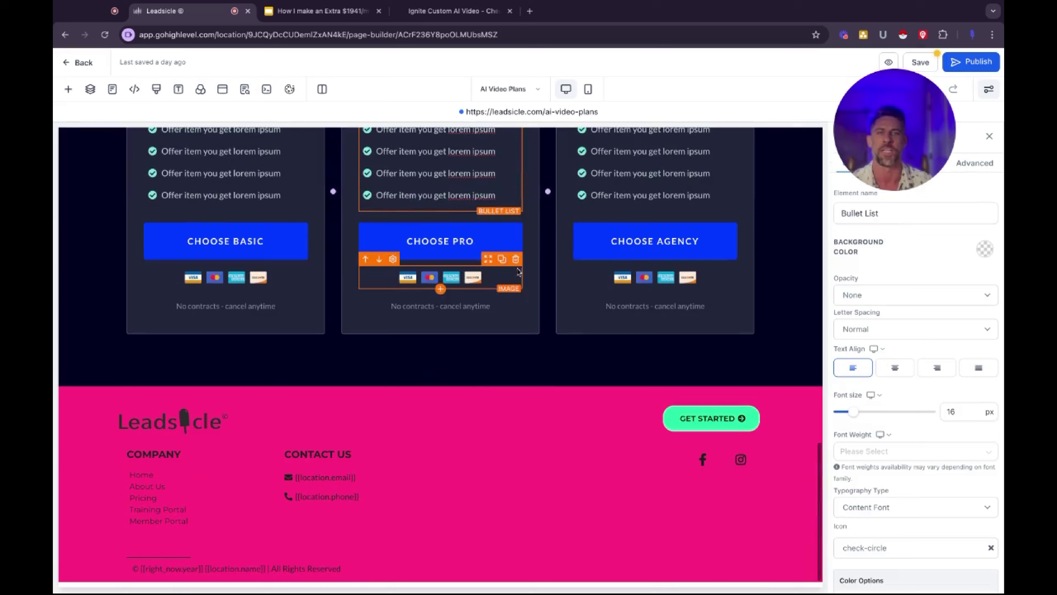
Set the Choose Pro button's background color to the brand's mint green.
{"action": "left_click", "coordinate": [486, 238]}
{"action": "left_click", "coordinate": [986, 250]}
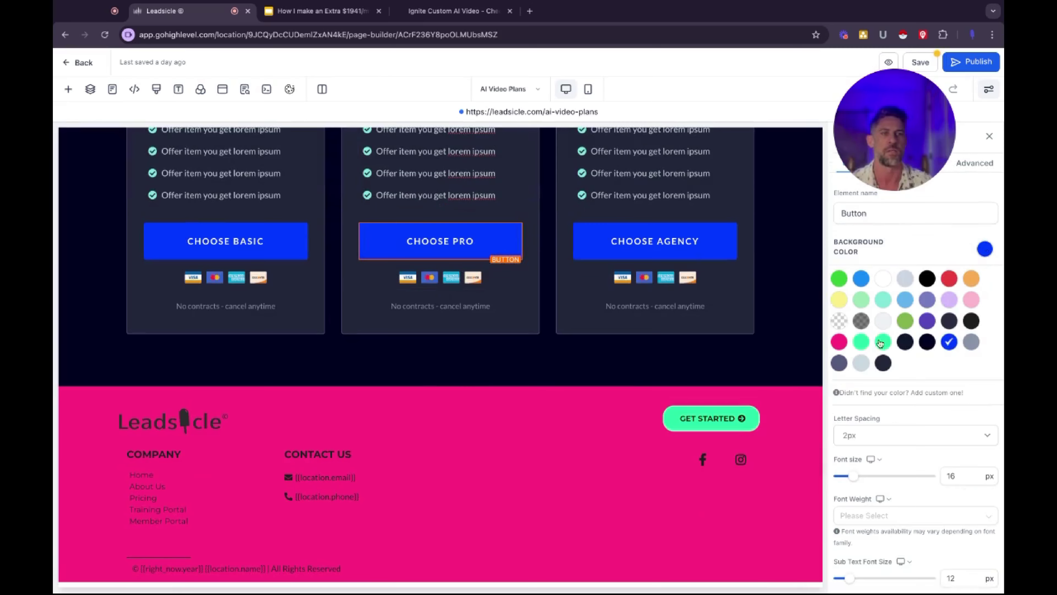
{"action": "left_click", "coordinate": [883, 343]}
Delete the prebuilt Choose Your Plan section from the AI Video Plans page.
{"action": "scroll", "coordinate": [613, 248], "scroll_direction": "up", "scroll_amount": 10}
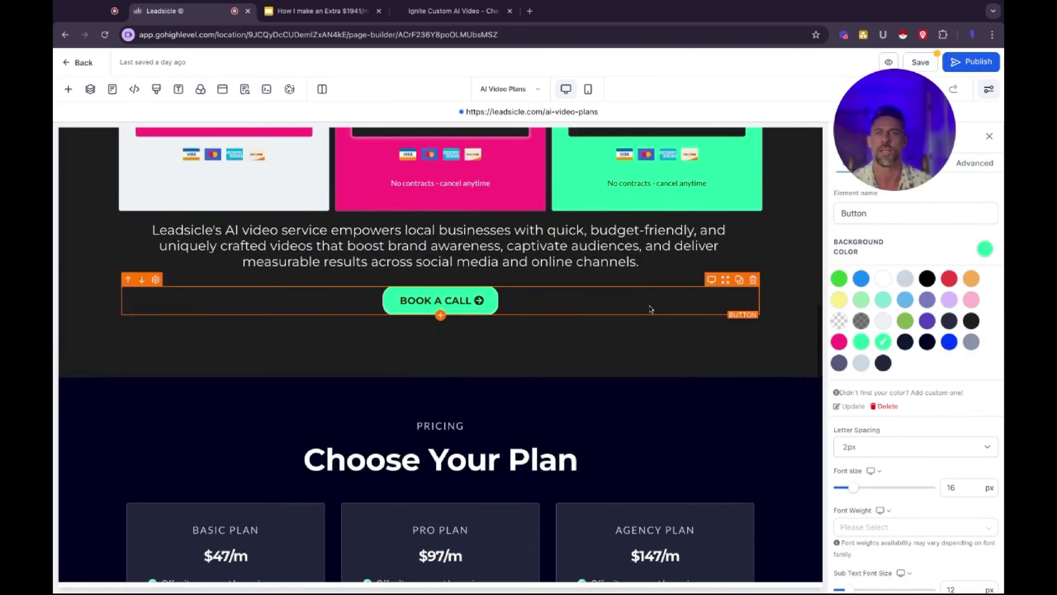
{"action": "scroll", "coordinate": [612, 247], "scroll_direction": "down", "scroll_amount": 4}
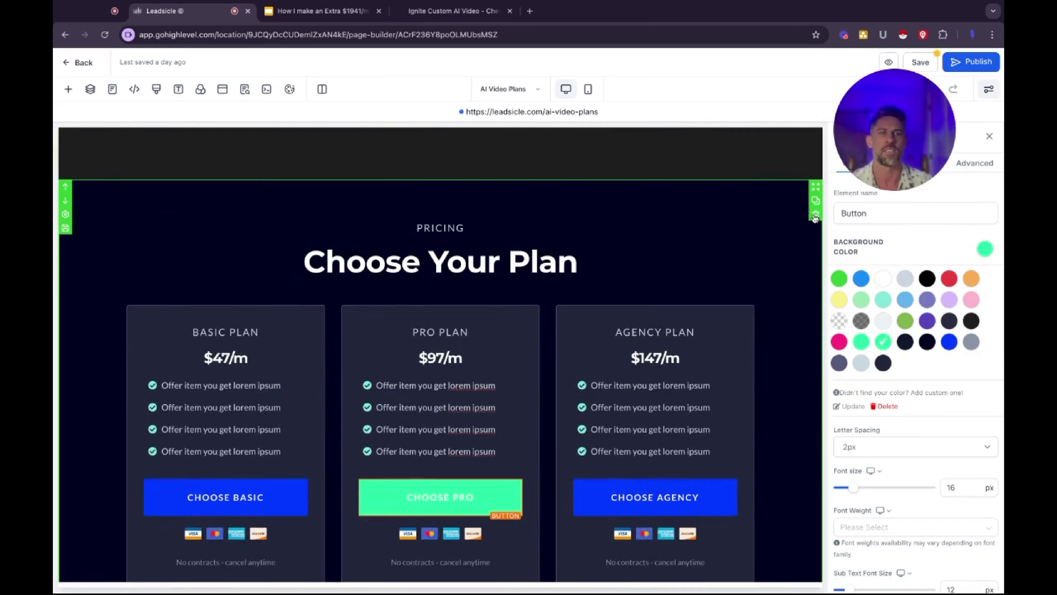
{"action": "left_click", "coordinate": [815, 215]}
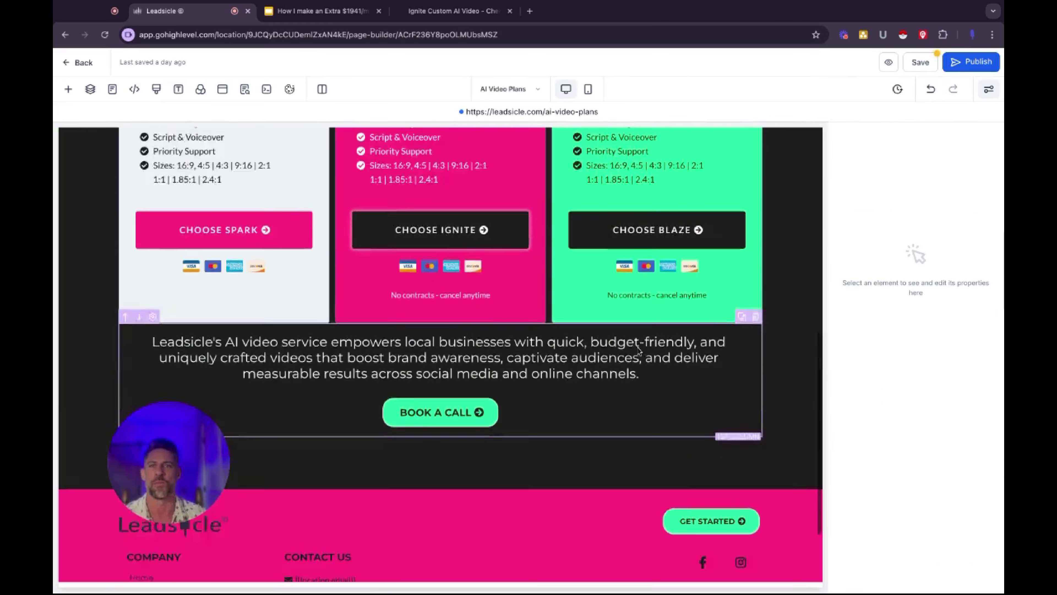
Review the Spark, Ignite and Blaze columns, publish the AI Video Plans page and dismiss the SEO meta data.
{"action": "scroll", "coordinate": [640, 352], "scroll_direction": "up", "scroll_amount": 10}
{"action": "scroll", "coordinate": [637, 348], "scroll_direction": "down", "scroll_amount": 7}
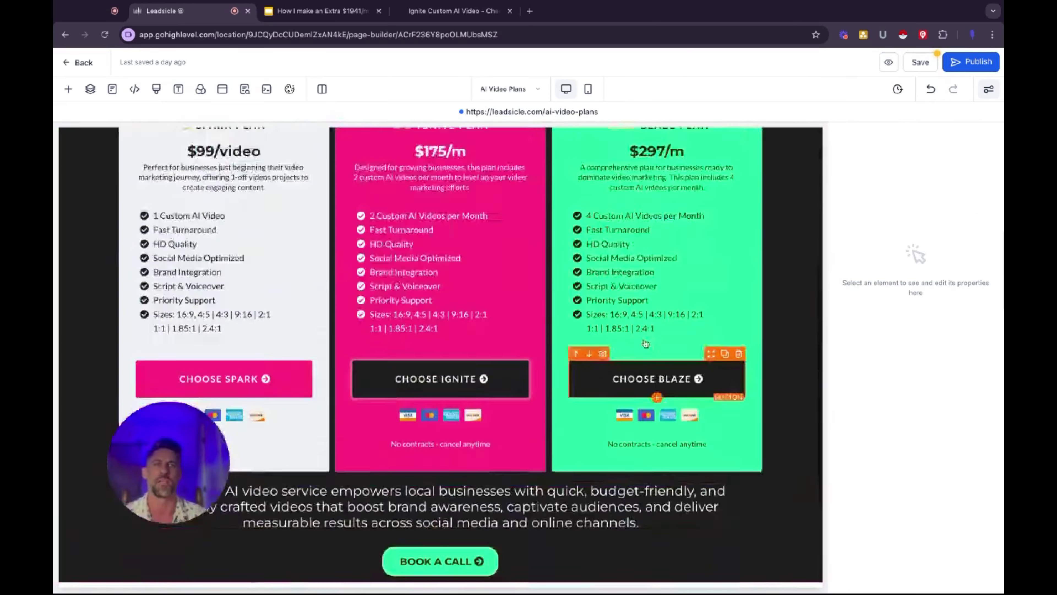
{"action": "scroll", "coordinate": [645, 342], "scroll_direction": "up", "scroll_amount": 7}
{"action": "left_click", "coordinate": [971, 62]}
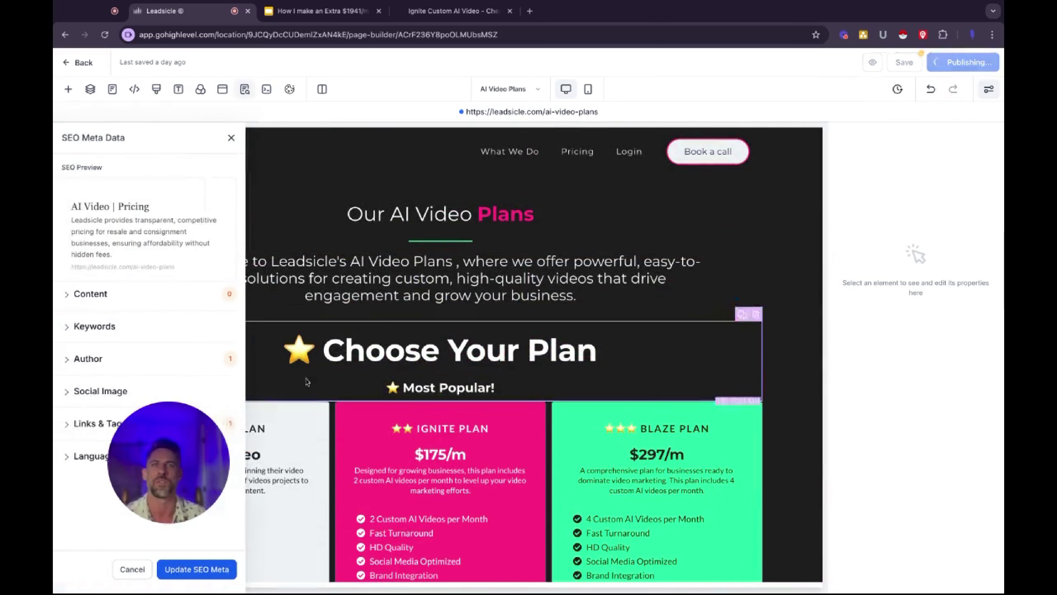
{"action": "left_click", "coordinate": [232, 139]}
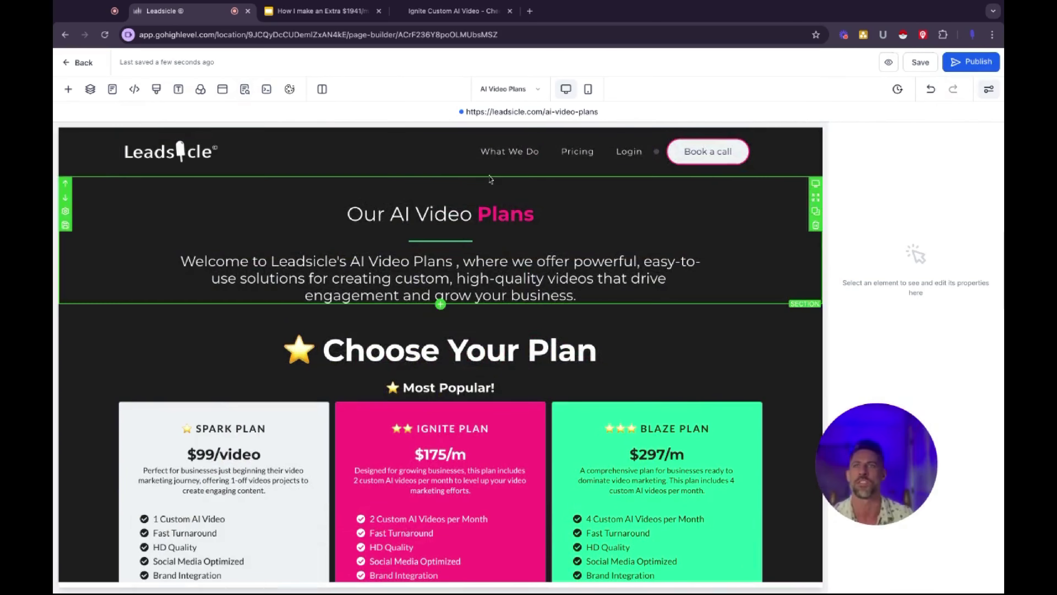
Leave the page builder, open the Blaze Plan AI Video Order Form funnel and highlight its Checkout step's web address.
{"action": "left_click", "coordinate": [78, 63]}
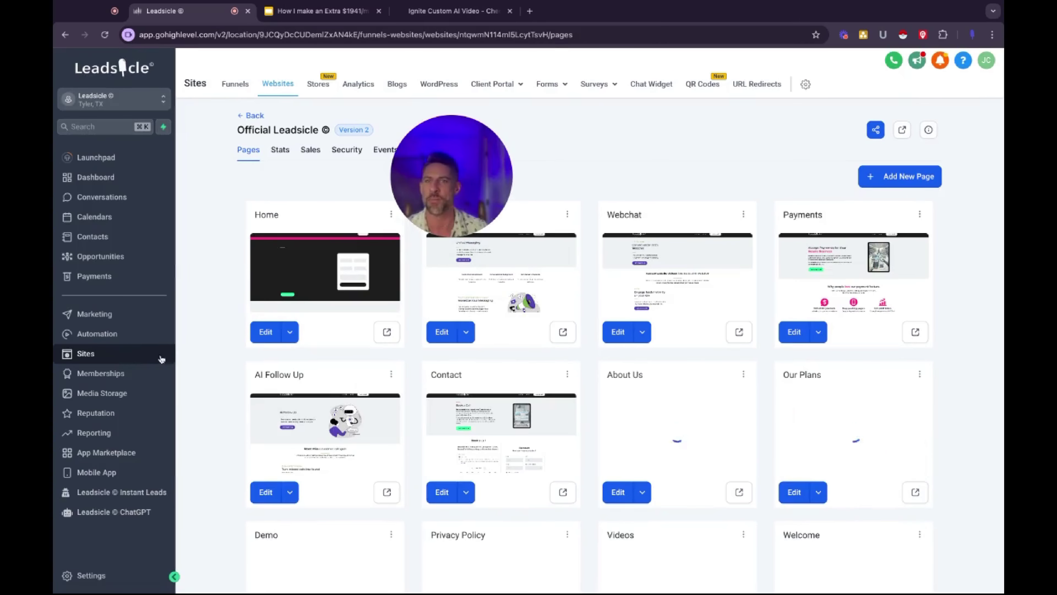
{"action": "left_click", "coordinate": [229, 87]}
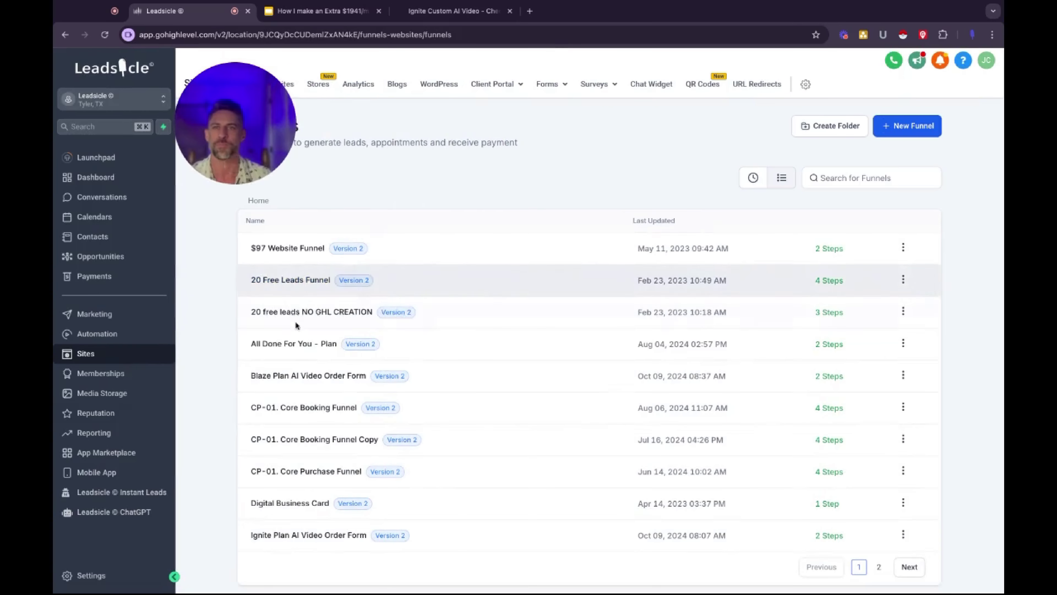
{"action": "left_click", "coordinate": [291, 376]}
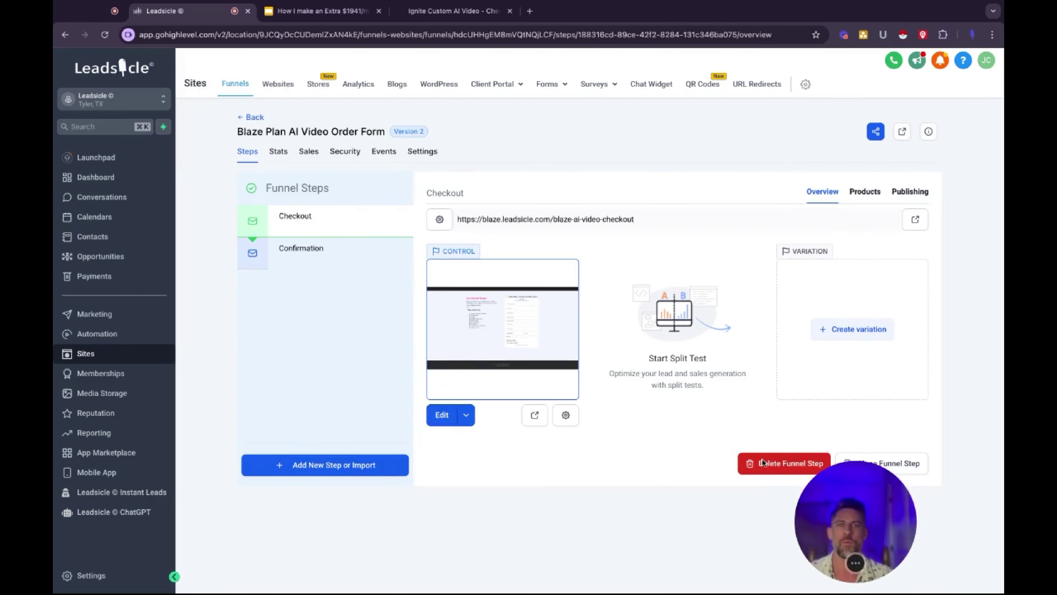
{"action": "left_click", "coordinate": [644, 220]}
{"action": "key", "text": "alt+shift+Left"}
{"action": "key", "text": "alt+shift+Left"}
{"action": "key", "text": "alt+shift+Left"}
{"action": "key", "text": "alt+shift+Left"}
{"action": "key", "text": "alt+shift+Left"}
{"action": "key", "text": "alt+shift+Left"}
{"action": "key", "text": "alt+shift+Left"}
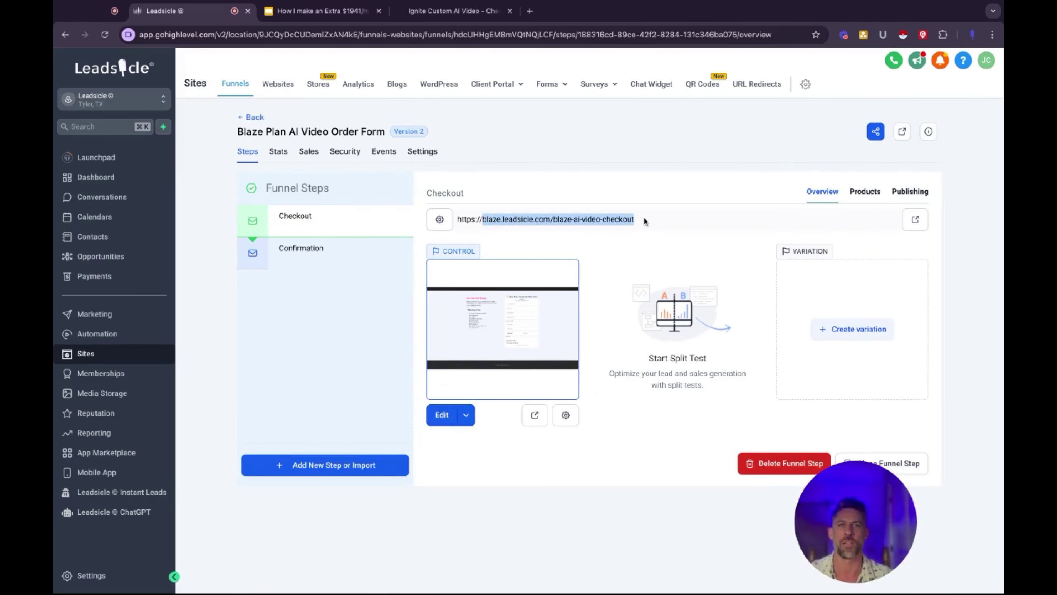
{"action": "left_click", "coordinate": [534, 142]}
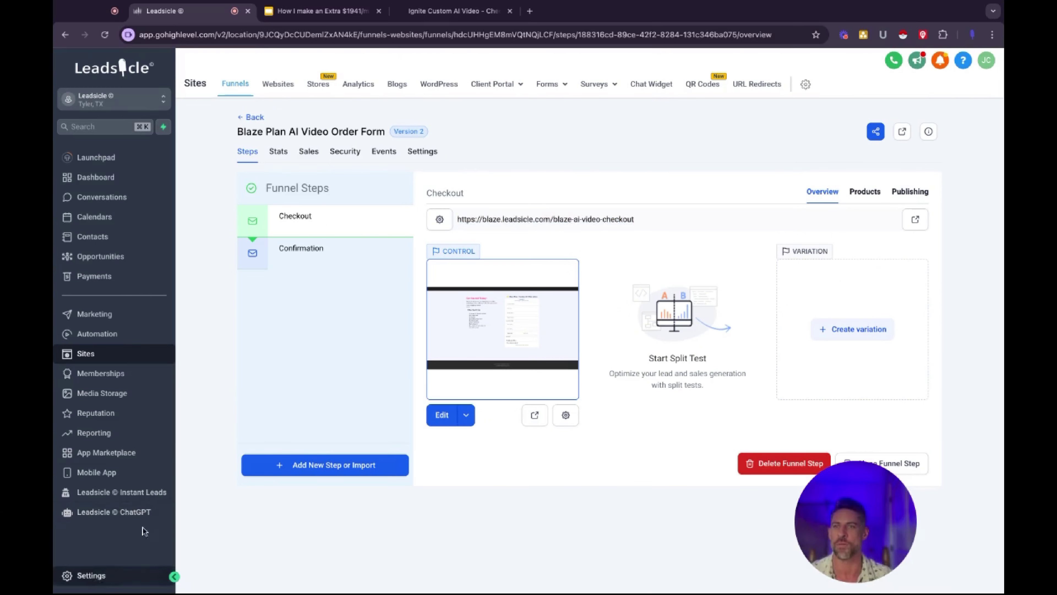
Start connecting the subdomain blazeplan.leadsicle.com in the Domains settings, and back out without continuing.
{"action": "left_click", "coordinate": [125, 576]}
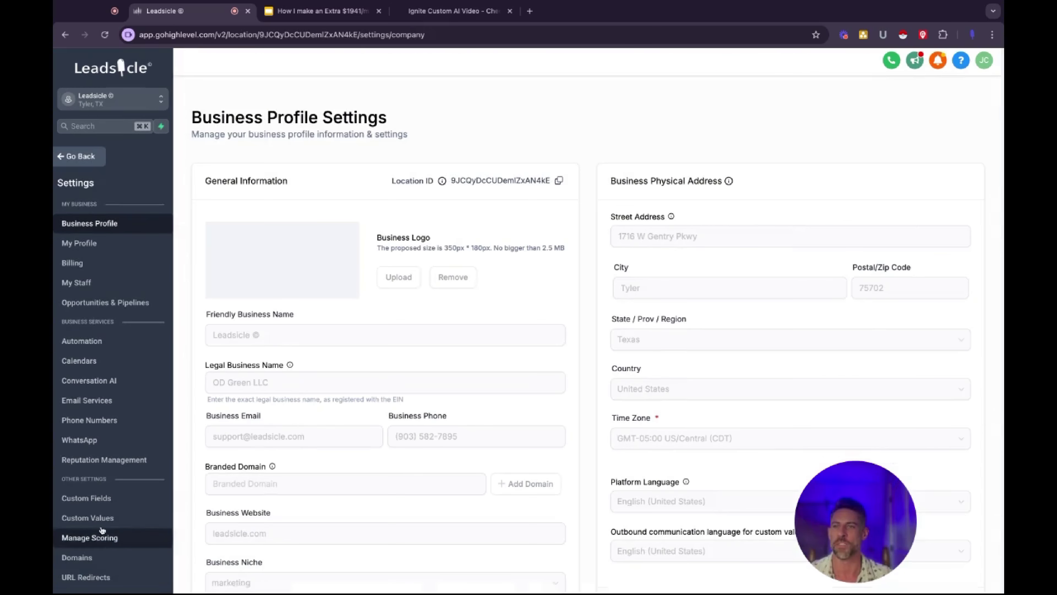
{"action": "left_click", "coordinate": [93, 558]}
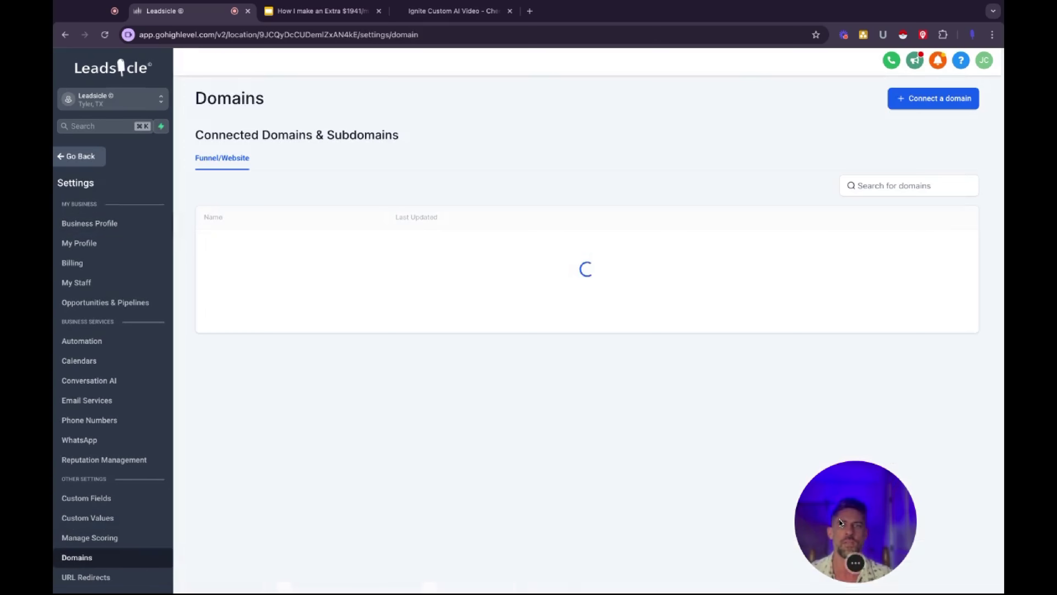
{"action": "left_click", "coordinate": [926, 102]}
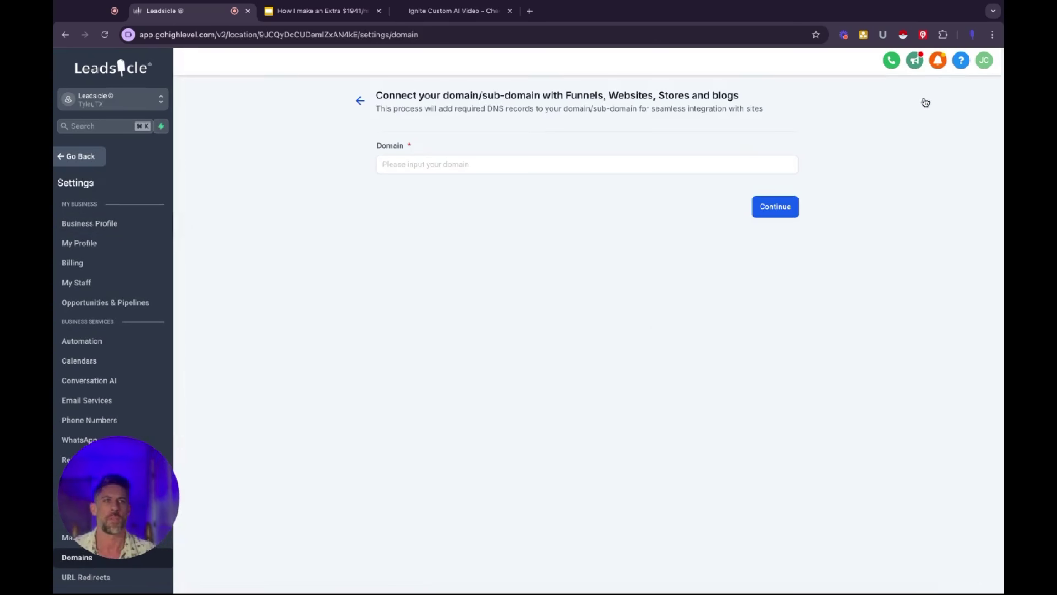
{"action": "left_click", "coordinate": [442, 169]}
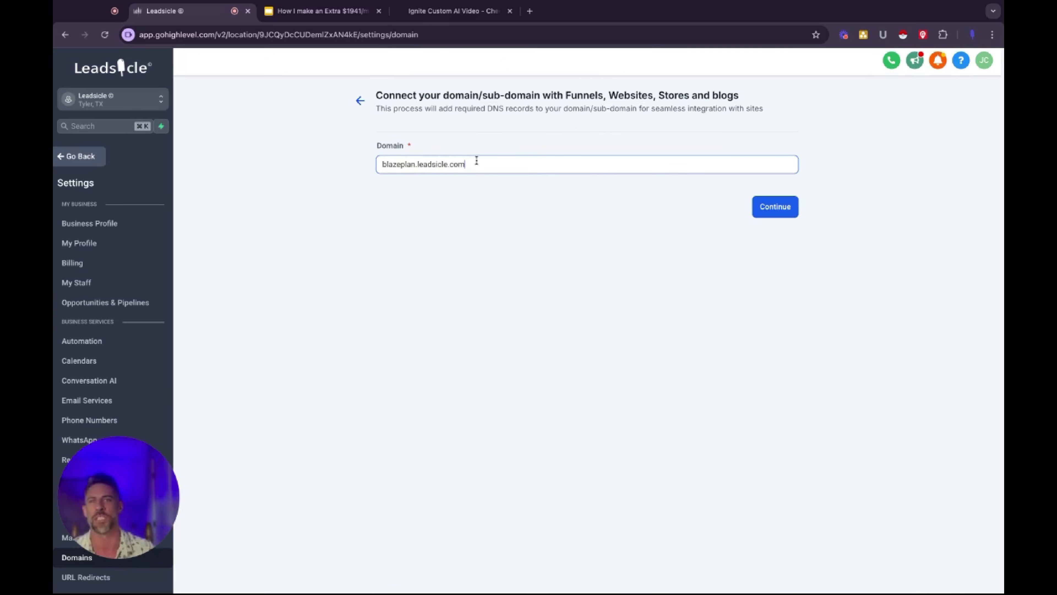
{"action": "left_click_drag", "start_coordinate": [475, 161], "coordinate": [361, 116]}
{"action": "left_click", "coordinate": [360, 101]}
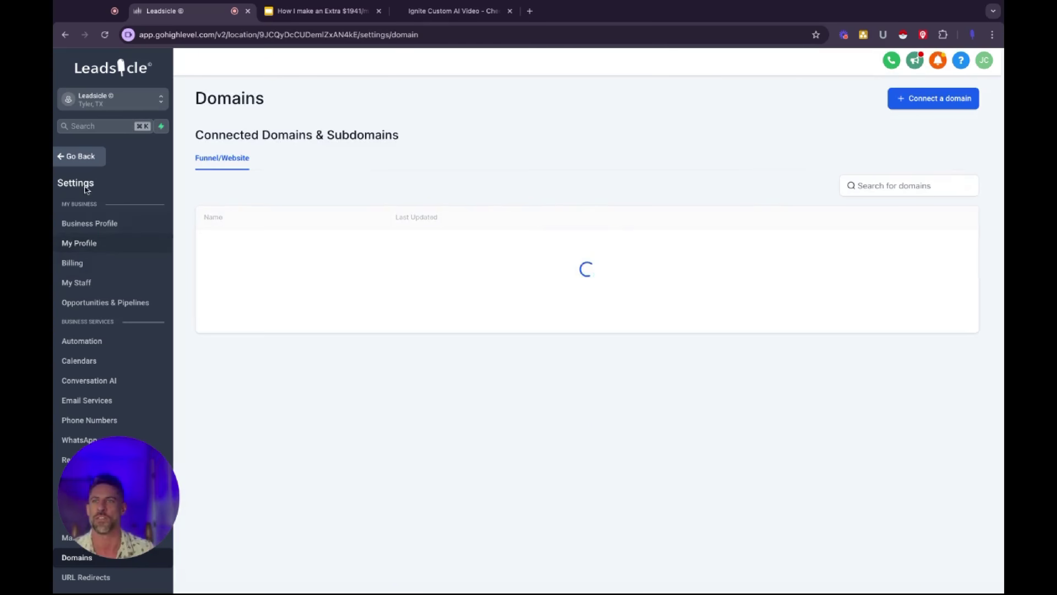
Return to the Official Leadsicle website's pages and open the AI Video Plans page for editing.
{"action": "left_click", "coordinate": [78, 158]}
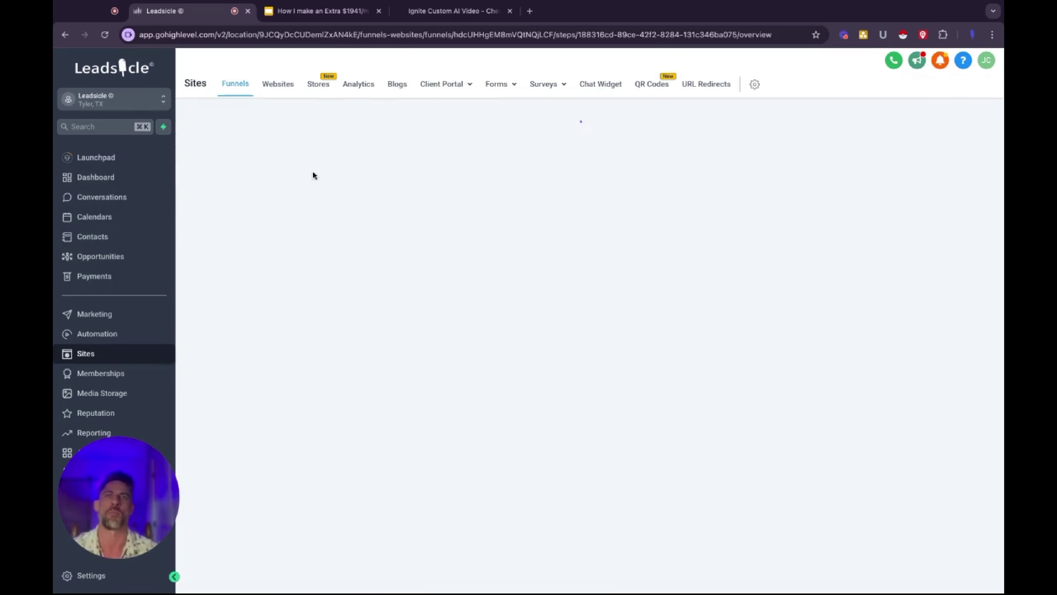
{"action": "left_click_drag", "start_coordinate": [116, 524], "coordinate": [703, 429]}
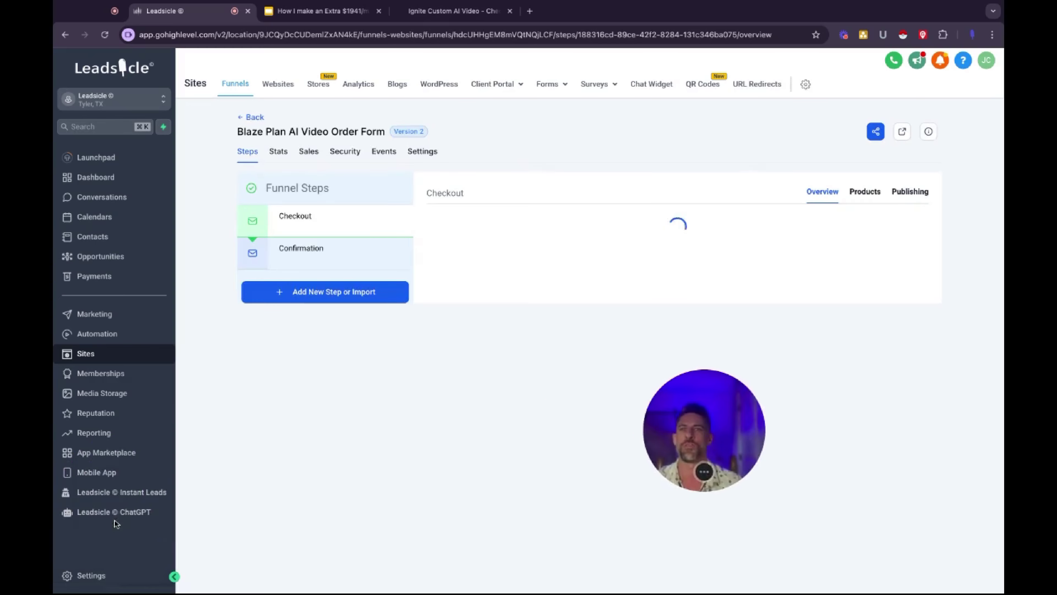
{"action": "left_click", "coordinate": [278, 85]}
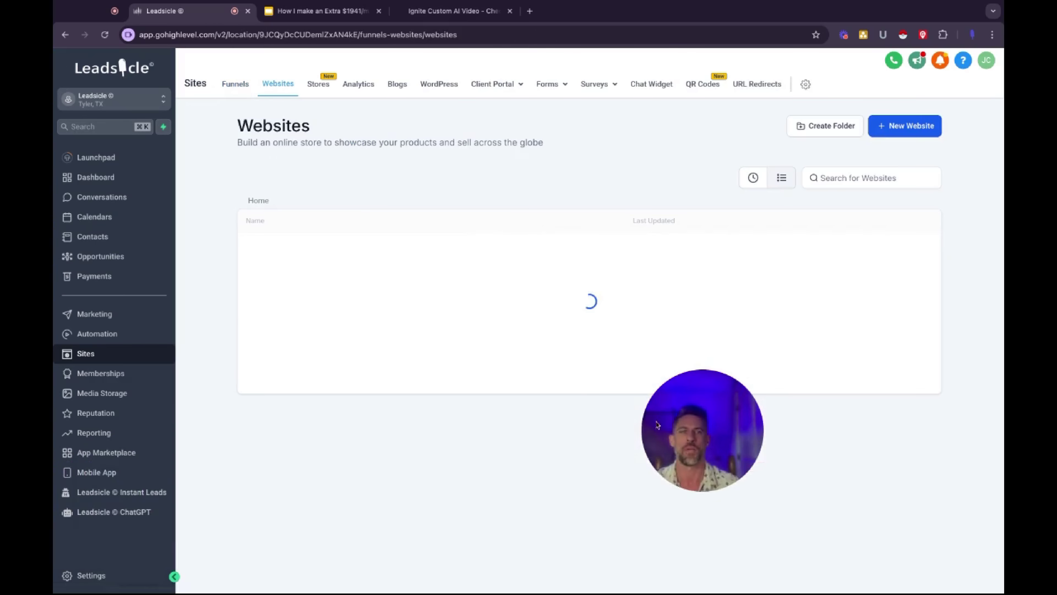
{"action": "left_click", "coordinate": [302, 318]}
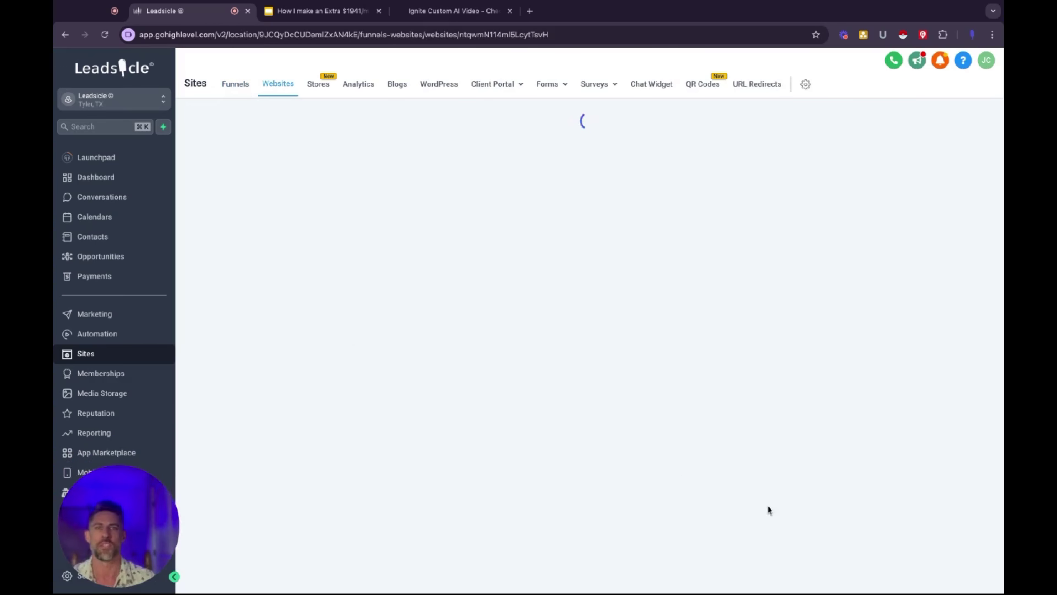
{"action": "scroll", "coordinate": [680, 432], "scroll_direction": "down", "scroll_amount": 10}
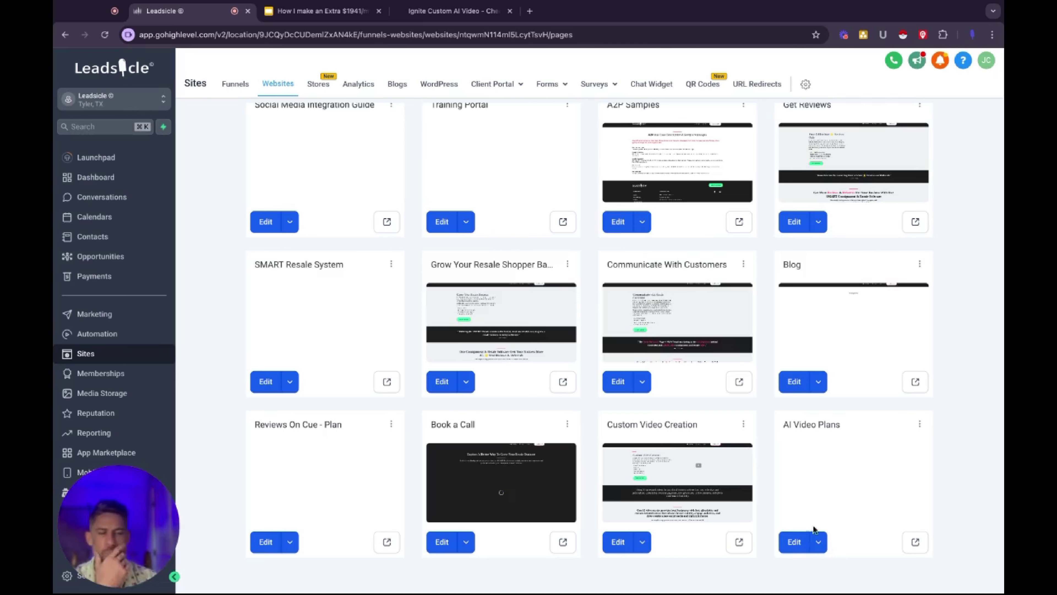
{"action": "scroll", "coordinate": [818, 526], "scroll_direction": "up", "scroll_amount": 3}
{"action": "scroll", "coordinate": [818, 525], "scroll_direction": "down", "scroll_amount": 3}
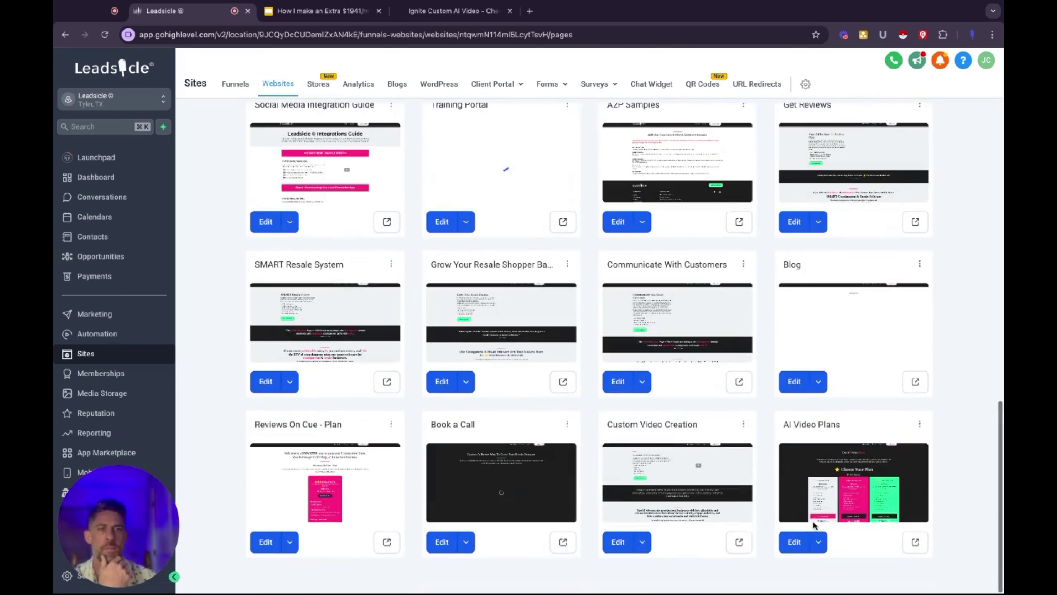
{"action": "left_click", "coordinate": [789, 543]}
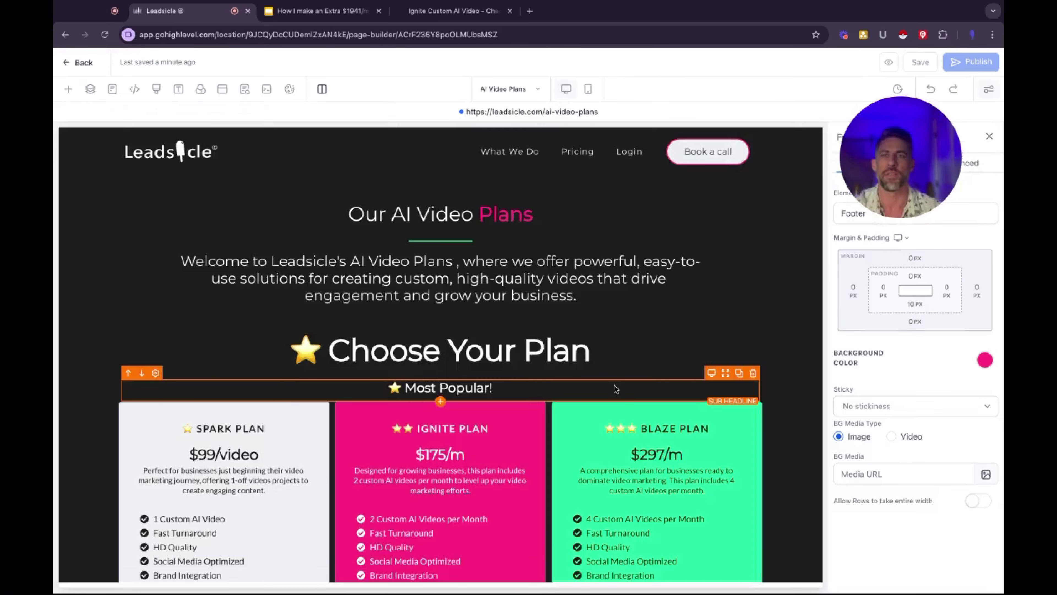
Select the Choose Ignite button on the AI Video Plans page and check the website URL in its button actions.
{"action": "scroll", "coordinate": [613, 384], "scroll_direction": "down", "scroll_amount": 8}
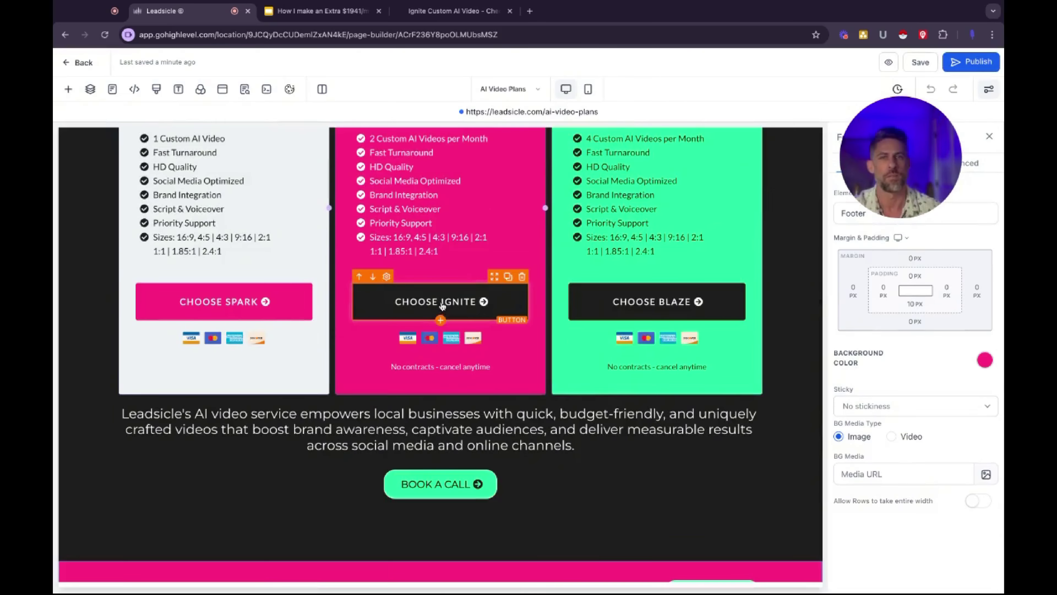
{"action": "left_click", "coordinate": [442, 307]}
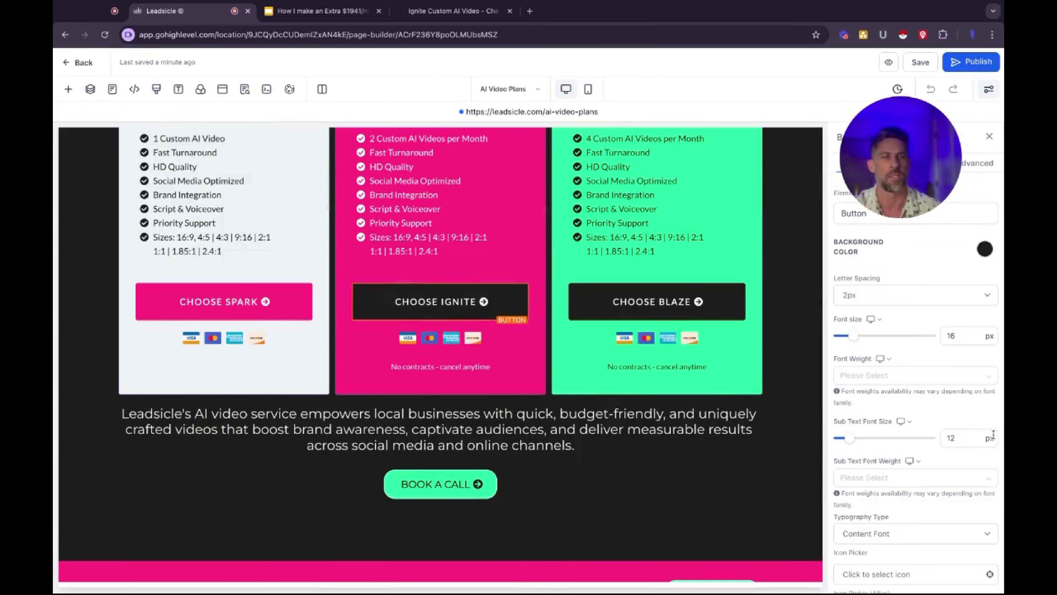
{"action": "left_click", "coordinate": [893, 478]}
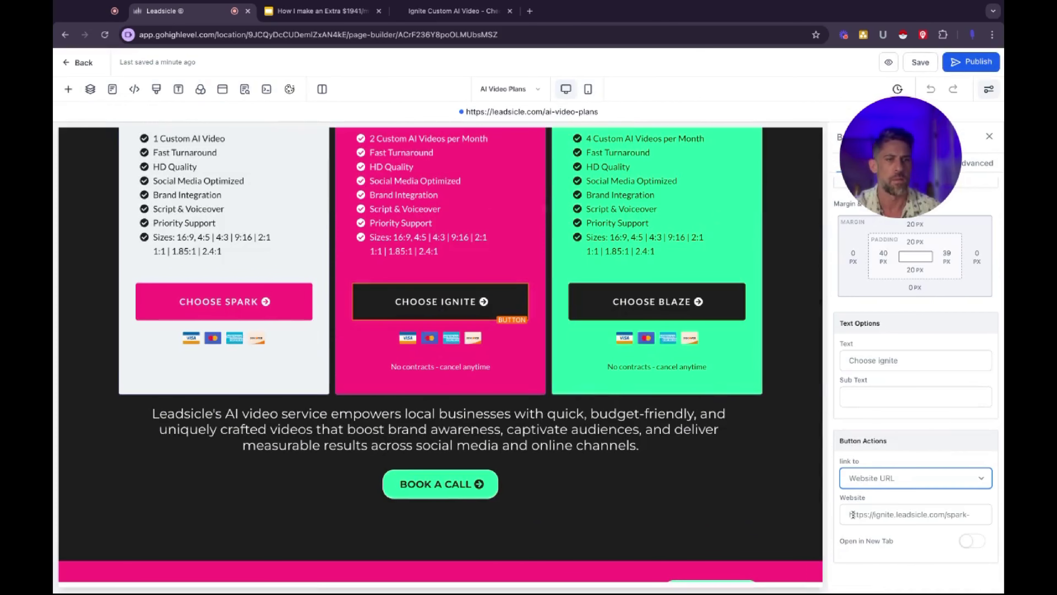
{"action": "left_click", "coordinate": [916, 515]}
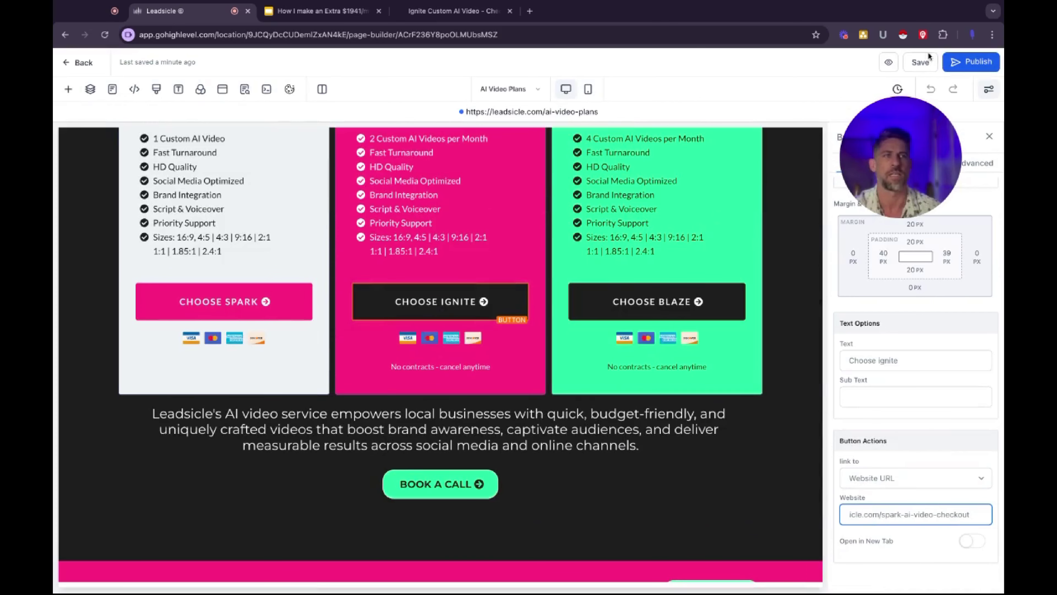
Leave the page builder, view the live Ignite Plan checkout page, and go back from it.
{"action": "left_click", "coordinate": [83, 62]}
{"action": "left_click", "coordinate": [435, 13]}
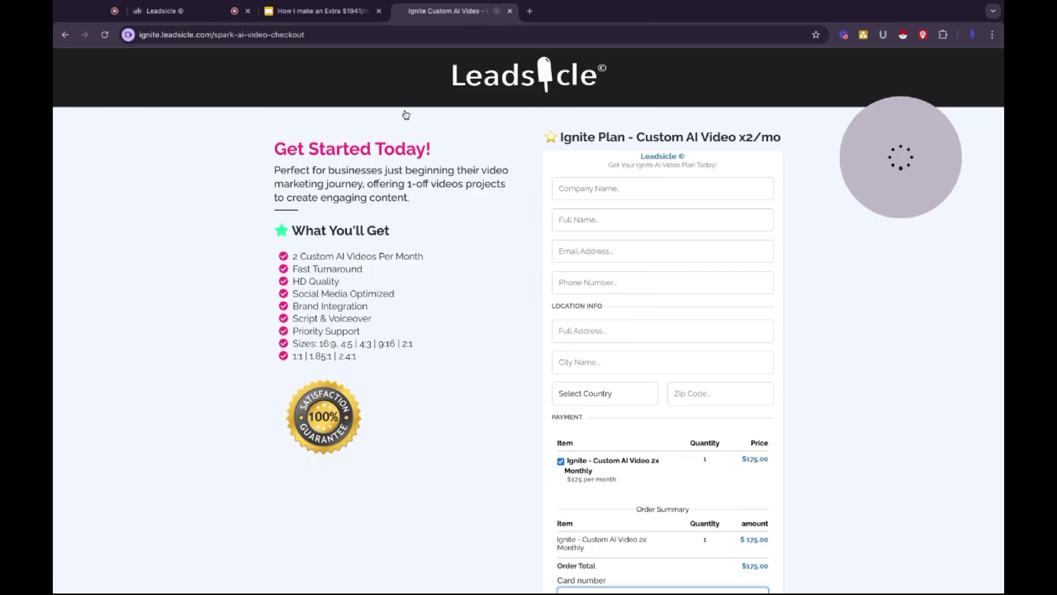
{"action": "left_click", "coordinate": [65, 35]}
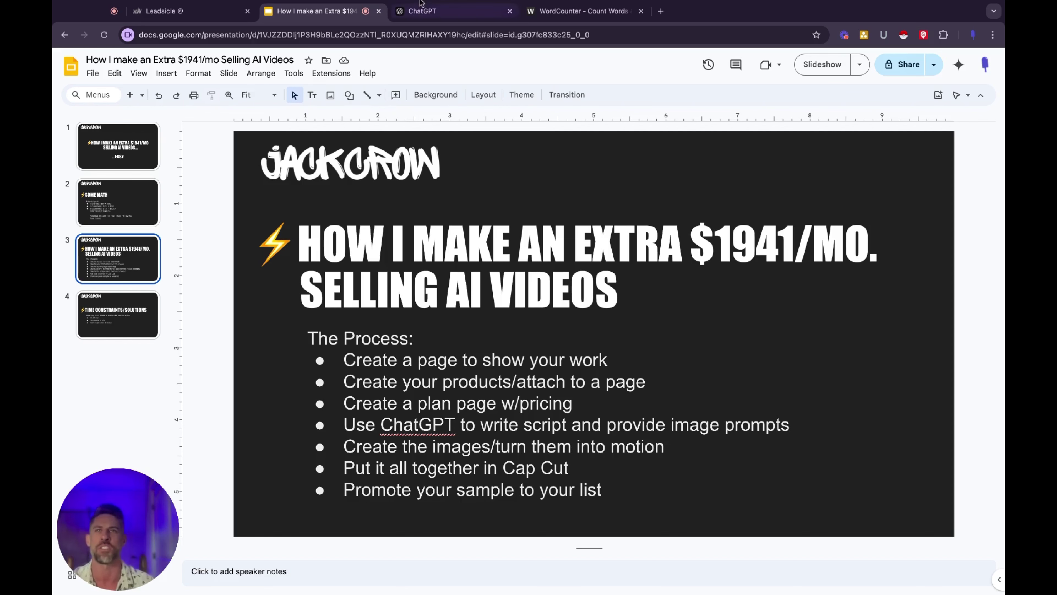
Switch to ChatGPT and draft a prompt template with business-type and benefit placeholders, requesting the service's top benefits for a short 60-second educational video.
{"action": "left_click", "coordinate": [431, 11]}
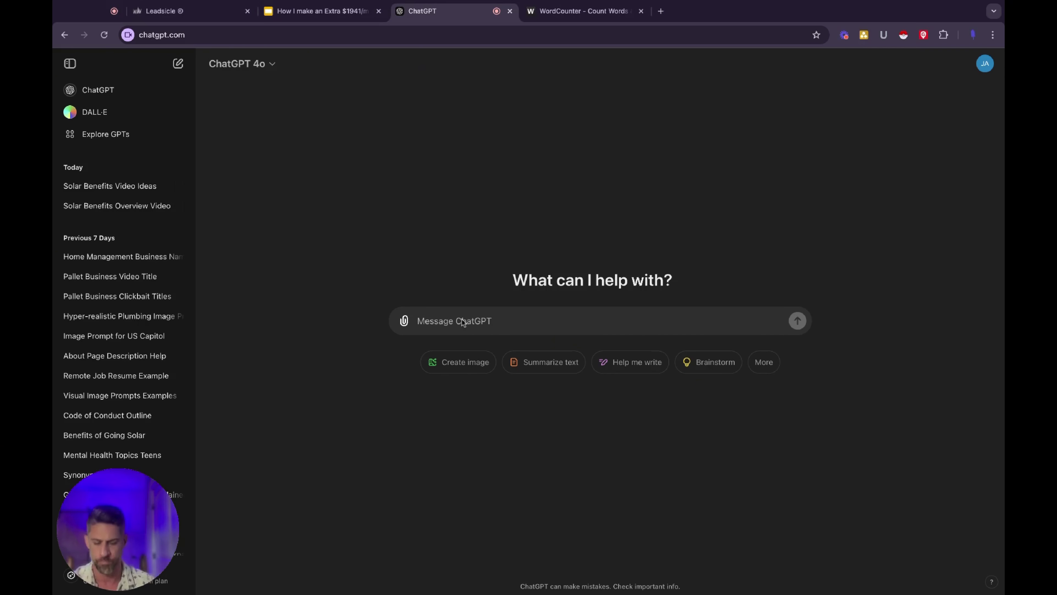
{"action": "type", "text": "I have a {TYPE OF BUSINESS] business. I want to make a 60 short video to educate my prospects on the benefits of [BENEFIT OF BUSINESS]. I want you to give me the top benefits for my service."}
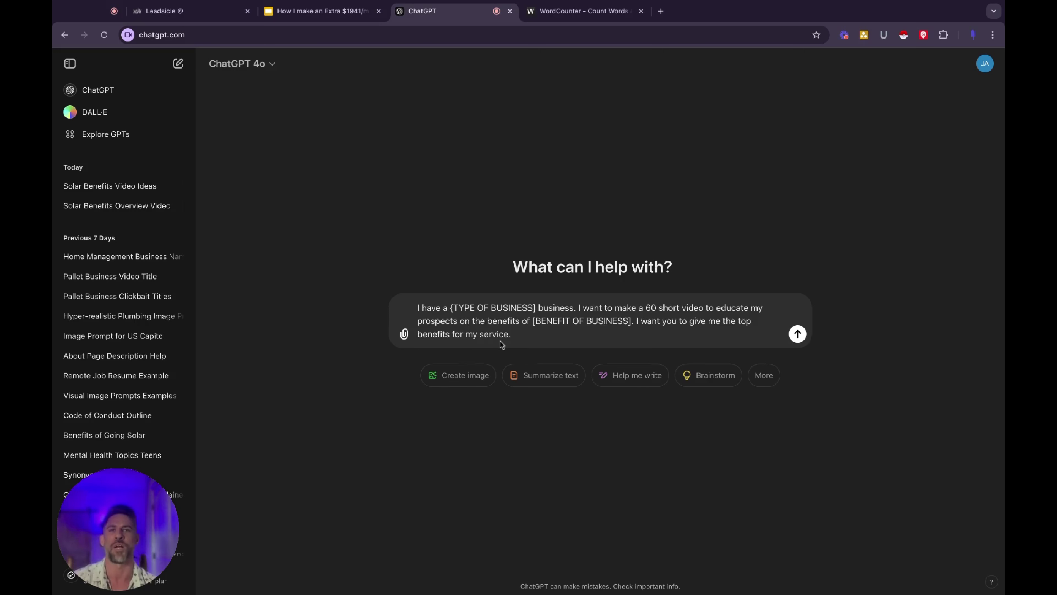
{"action": "left_click", "coordinate": [536, 307]}
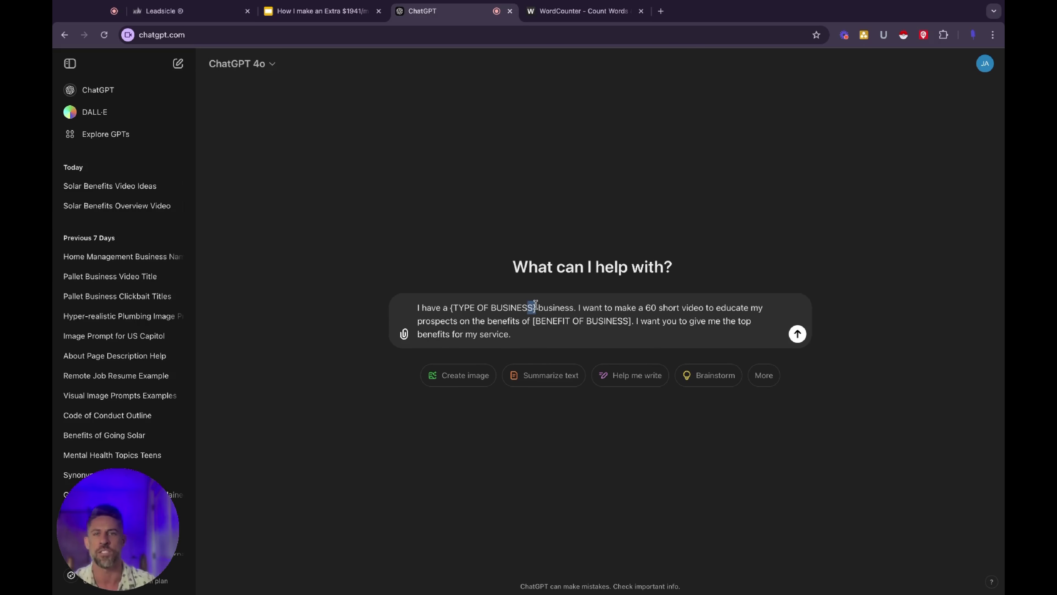
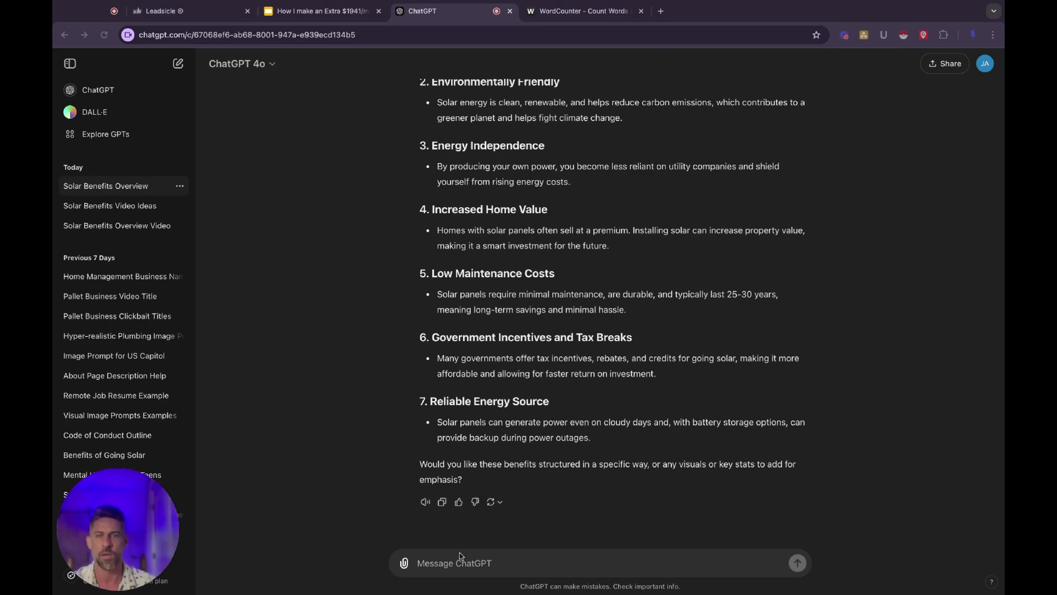
Ask for a video outline for a 60 second video with a script right around 160 words, highlighting the instructions before sending.
{"action": "left_click", "coordinate": [440, 570]}
{"action": "type", "text": "Great. Now, I want you to write me a video outline for a 60 second video. The script needs to be right around 160 words."}
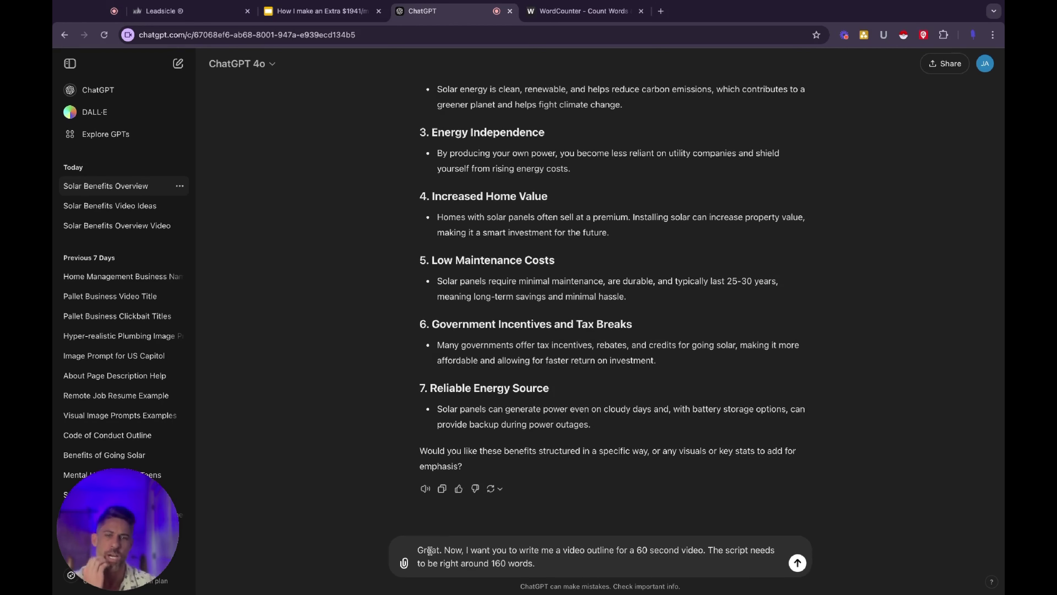
{"action": "left_click", "coordinate": [444, 551]}
{"action": "key", "text": "shift+Right"}
{"action": "key", "text": "shift+Right"}
{"action": "key", "text": "shift+Right"}
{"action": "key", "text": "shift+Right"}
{"action": "key", "text": "shift+Right"}
{"action": "key", "text": "shift+Right"}
{"action": "key", "text": "shift+Right"}
{"action": "key", "text": "shift+Right"}
{"action": "key", "text": "shift+Right"}
{"action": "key", "text": "shift+Right"}
{"action": "key", "text": "shift+Right"}
{"action": "key", "text": "shift+Right"}
{"action": "key", "text": "shift+Right"}
{"action": "key", "text": "shift+Right"}
{"action": "key", "text": "shift+Right"}
{"action": "key", "text": "shift+Right"}
{"action": "key", "text": "shift+Right"}
{"action": "key", "text": "shift+Right"}
{"action": "key", "text": "shift+Right"}
{"action": "key", "text": "shift+Right"}
{"action": "key", "text": "shift+Right"}
{"action": "key", "text": "shift+Right"}
{"action": "key", "text": "shift+Right"}
{"action": "key", "text": "shift+Right"}
{"action": "key", "text": "shift+Right"}
{"action": "key", "text": "shift+Right"}
{"action": "key", "text": "shift+Right"}
{"action": "key", "text": "shift+Right"}
{"action": "key", "text": "shift+Right"}
{"action": "key", "text": "shift+Right"}
{"action": "key", "text": "shift+Right"}
{"action": "key", "text": "shift+Right"}
{"action": "key", "text": "shift+Right"}
{"action": "key", "text": "shift+Right"}
{"action": "key", "text": "shift+Right"}
{"action": "key", "text": "shift+Right"}
{"action": "key", "text": "shift+Right"}
{"action": "key", "text": "shift+Right"}
{"action": "key", "text": "shift+Right"}
{"action": "key", "text": "shift+Right"}
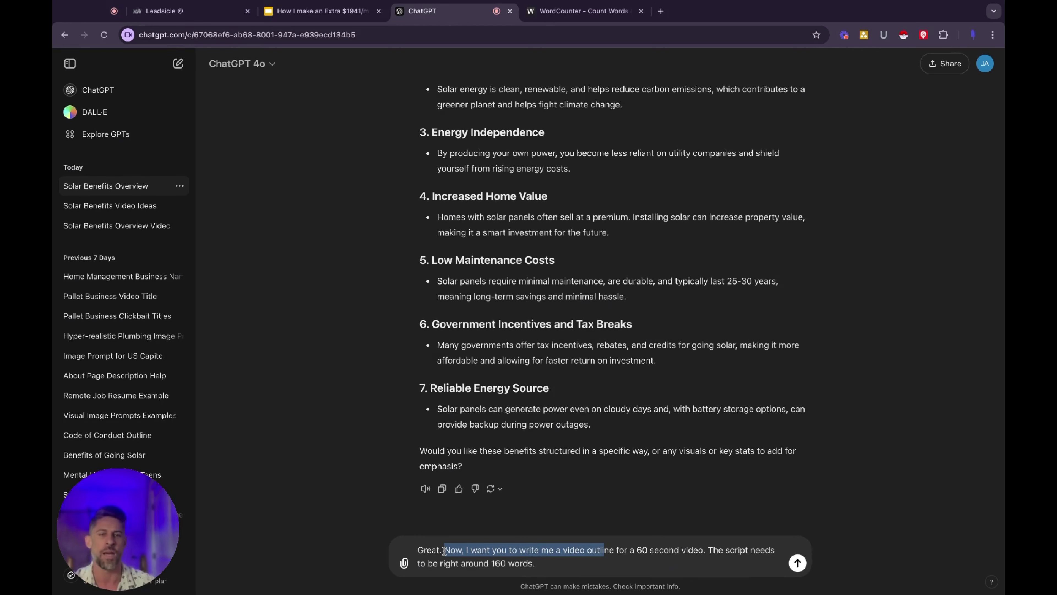
{"action": "key", "text": "shift+Right"}
{"action": "key", "text": "shift+Right"}
{"action": "key", "text": "shift+Right"}
{"action": "key", "text": "shift+Right"}
{"action": "key", "text": "shift+Right"}
{"action": "key", "text": "shift+Right"}
{"action": "key", "text": "shift+Right"}
{"action": "key", "text": "shift+Right"}
{"action": "key", "text": "shift+Right"}
{"action": "key", "text": "shift+Right"}
{"action": "key", "text": "shift+Right"}
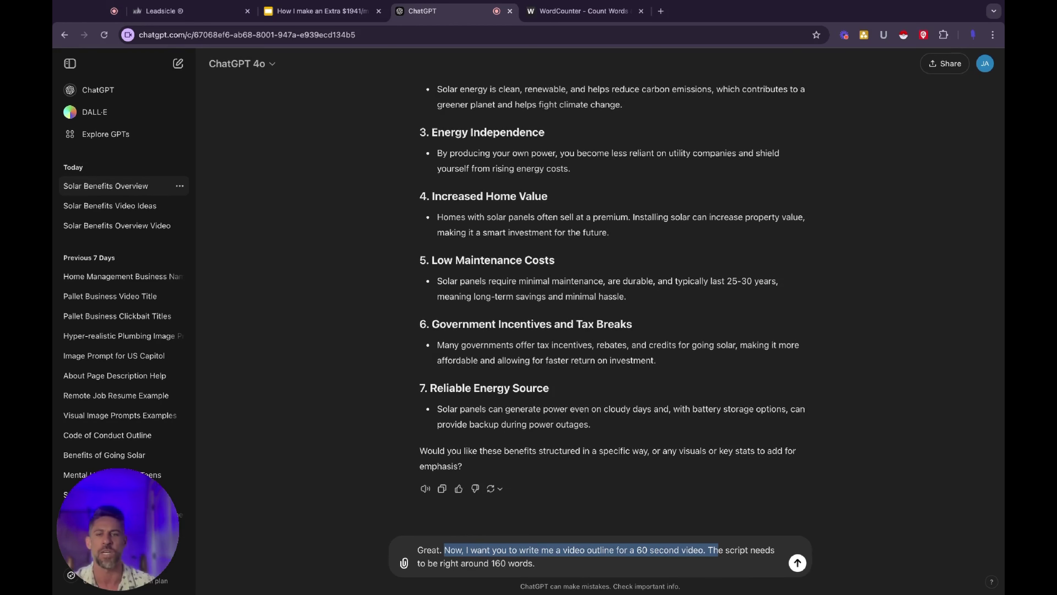
{"action": "key", "text": "shift+Down"}
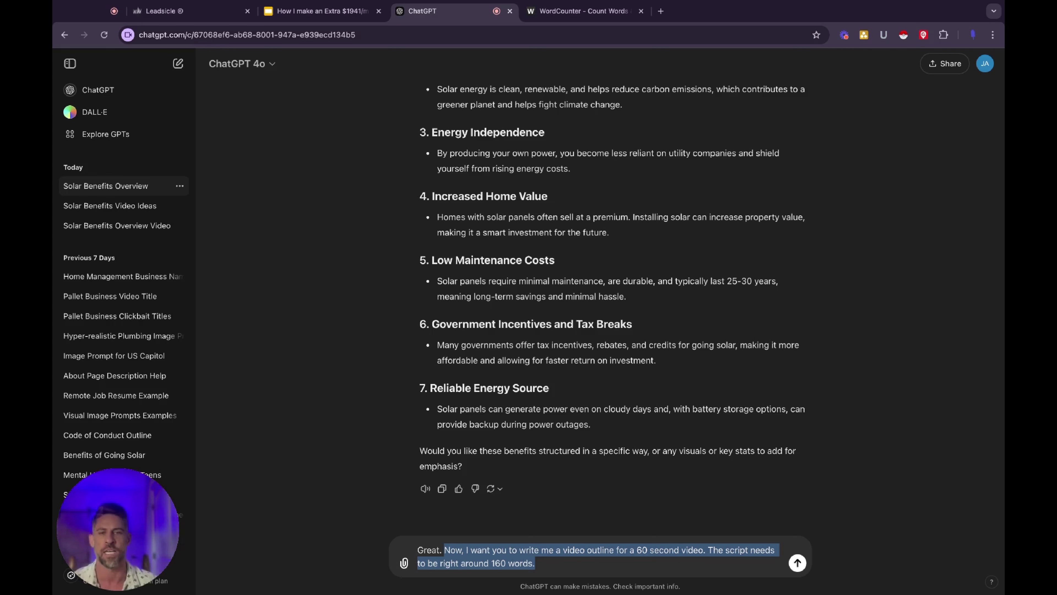
{"action": "left_click", "coordinate": [751, 559]}
{"action": "left_click", "coordinate": [798, 562]}
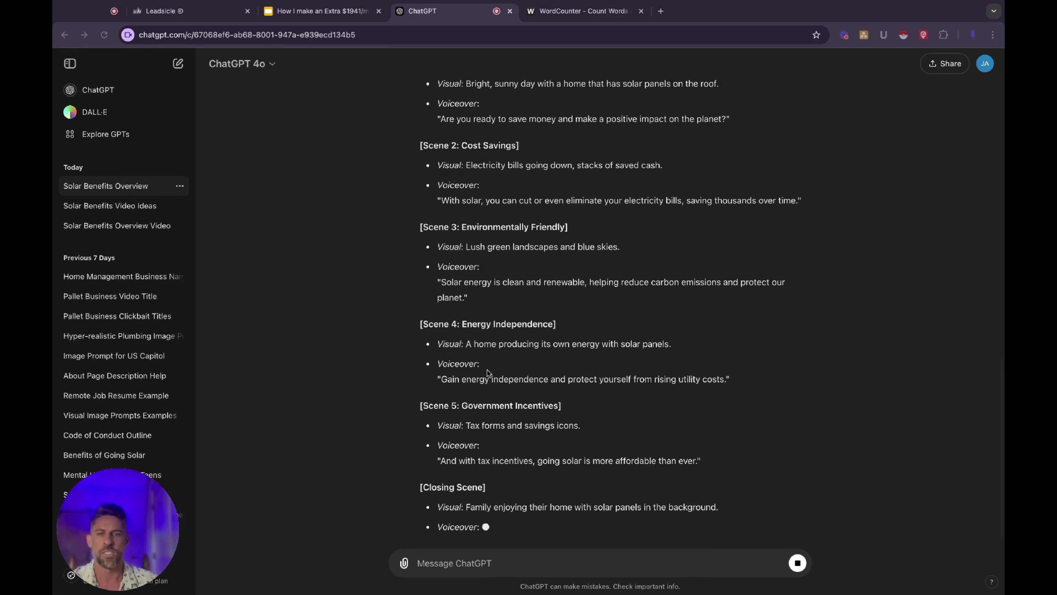
Send the follow-up "Looks good. Now, I want you to write the script.", highlighting its wording first.
{"action": "type", "text": "Looks good. Now, I want you to write the script."}
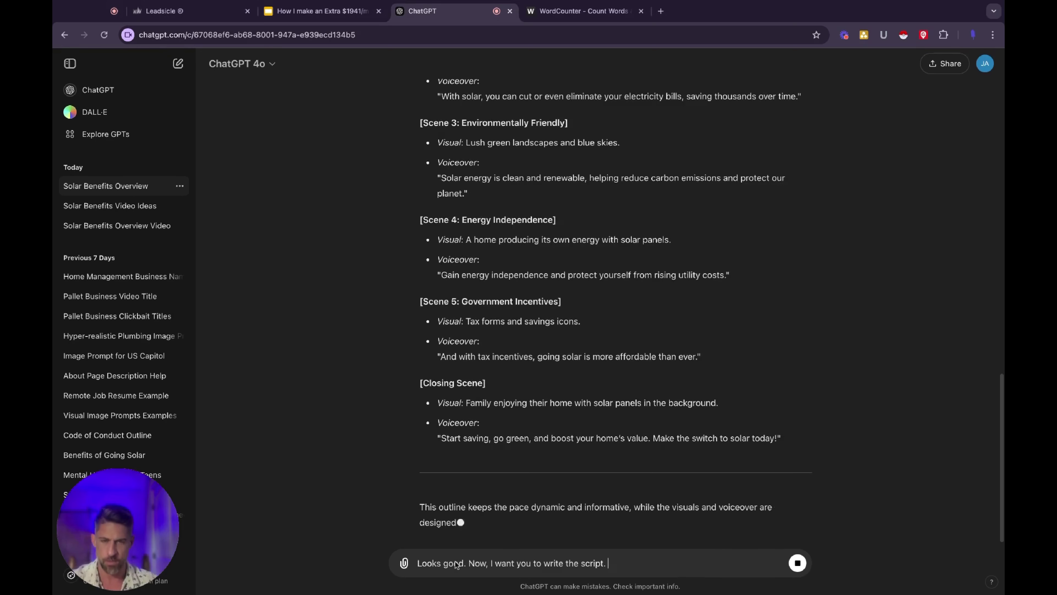
{"action": "left_click", "coordinate": [464, 564]}
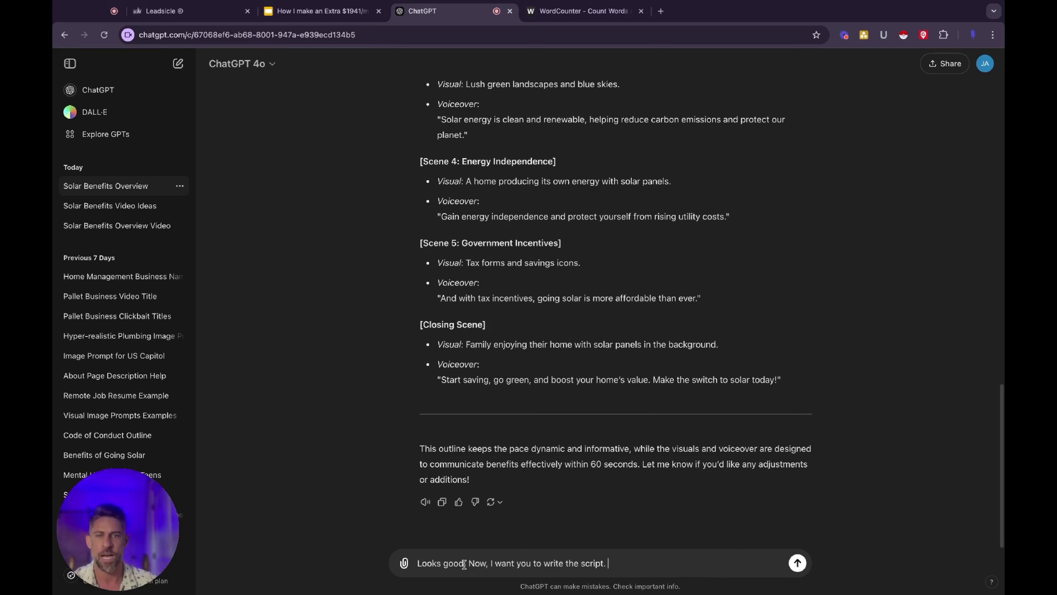
{"action": "key", "text": "shift+alt+Right"}
{"action": "key", "text": "shift+alt+Right"}
{"action": "key", "text": "shift+alt+Right"}
{"action": "key", "text": "shift+alt+Right"}
{"action": "key", "text": "shift+alt+Right"}
{"action": "key", "text": "shift+alt+Right"}
{"action": "left_click", "coordinate": [647, 563], "text": "shift"}
{"action": "left_click", "coordinate": [646, 563]}
{"action": "left_click_drag", "start_coordinate": [431, 563], "coordinate": [634, 565]}
{"action": "left_click", "coordinate": [633, 565]}
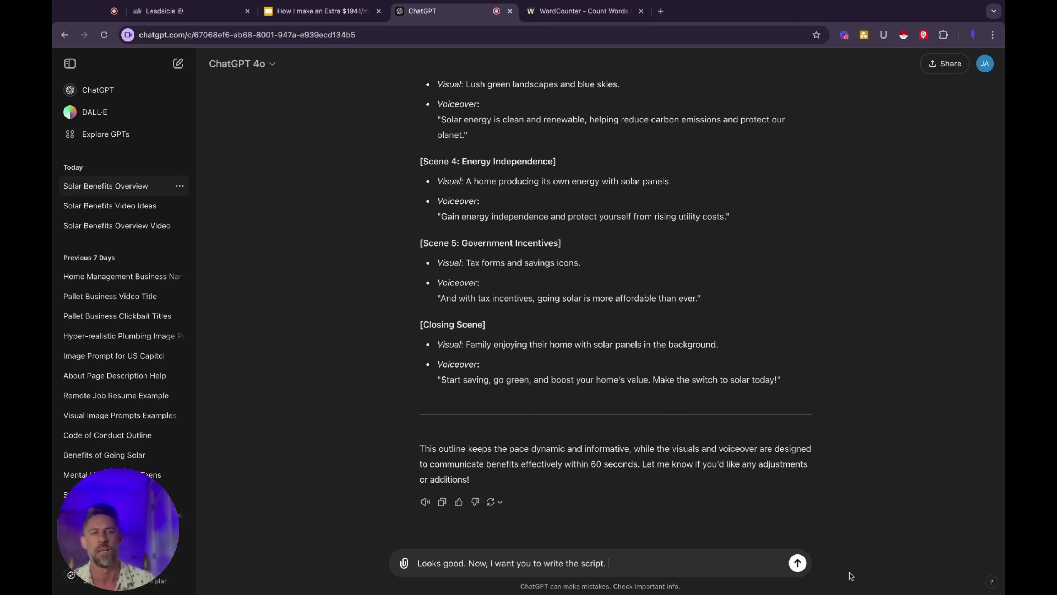
{"action": "left_click", "coordinate": [798, 563]}
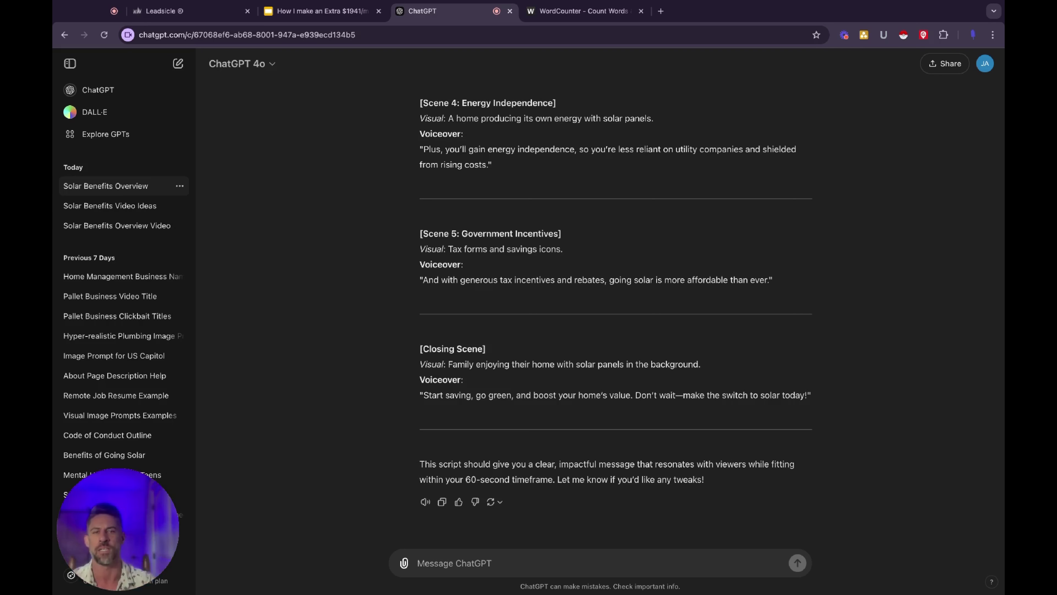
Send the follow-up prompt "Now, write in one continuous paragraph.".
{"action": "type", "text": "Now, write in one continuous paragraph."}
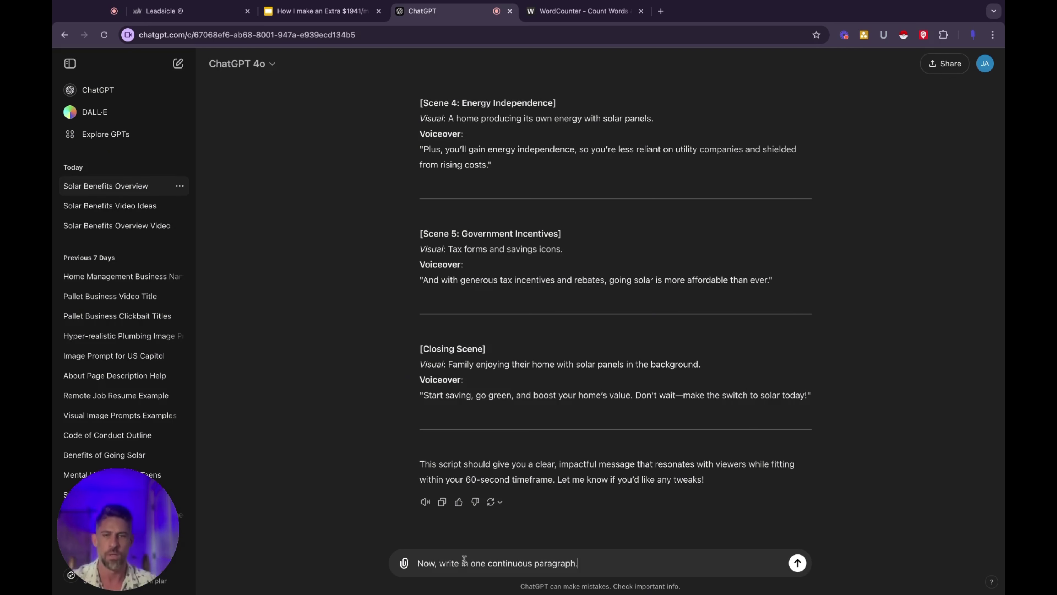
{"action": "left_click_drag", "start_coordinate": [420, 563], "coordinate": [578, 563]}
{"action": "left_click", "coordinate": [798, 564]}
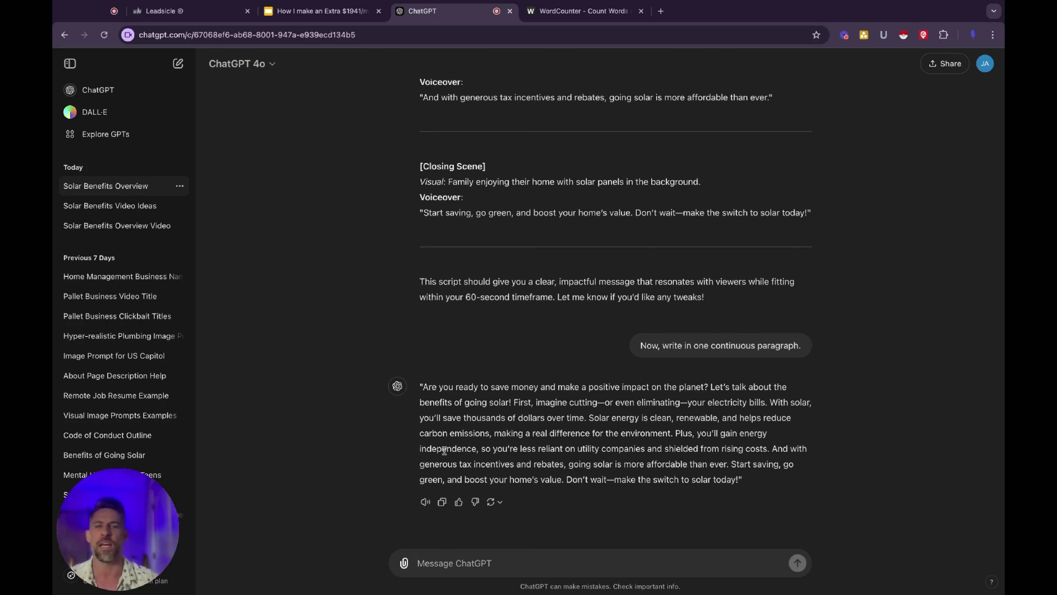
Copy the one-paragraph script and paste it into the empty WordCounter text box to count its words.
{"action": "left_click", "coordinate": [442, 503]}
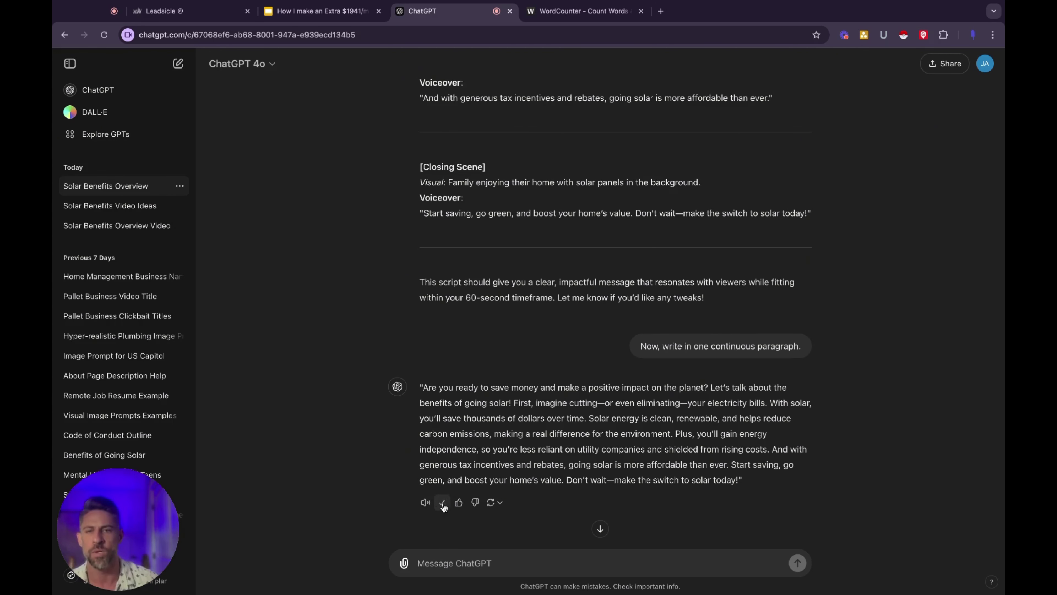
{"action": "left_click", "coordinate": [579, 11]}
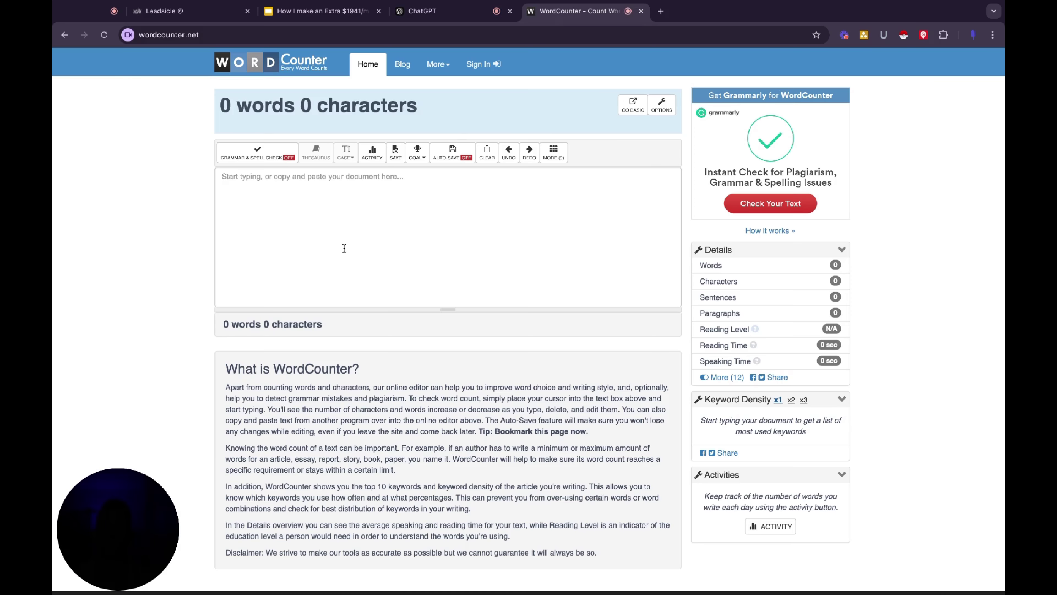
{"action": "scroll", "coordinate": [298, 208], "scroll_direction": "down", "scroll_amount": 1}
{"action": "left_click", "coordinate": [294, 184]}
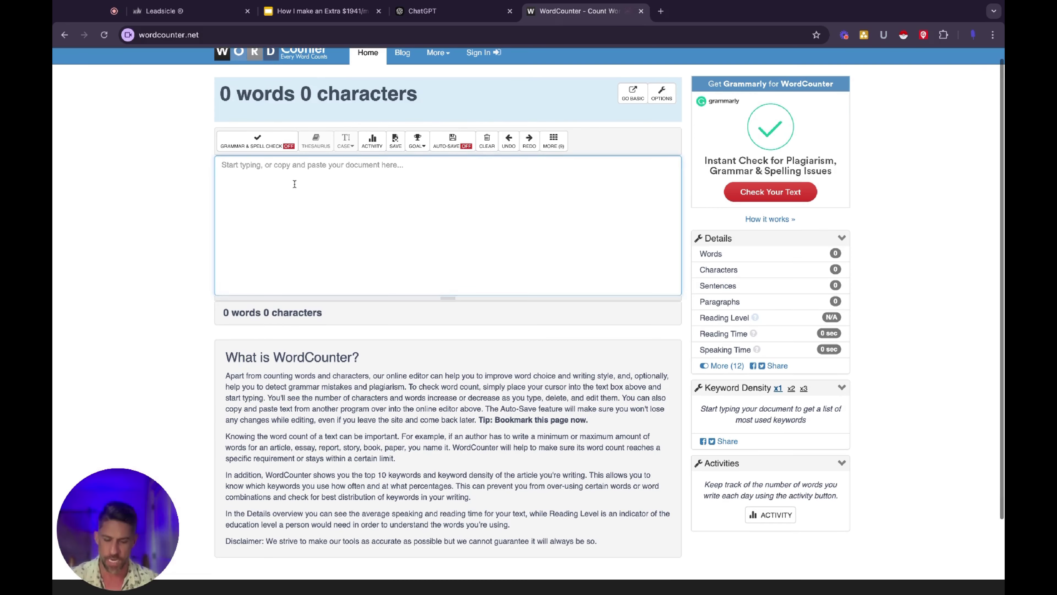
{"action": "key", "text": "super+v"}
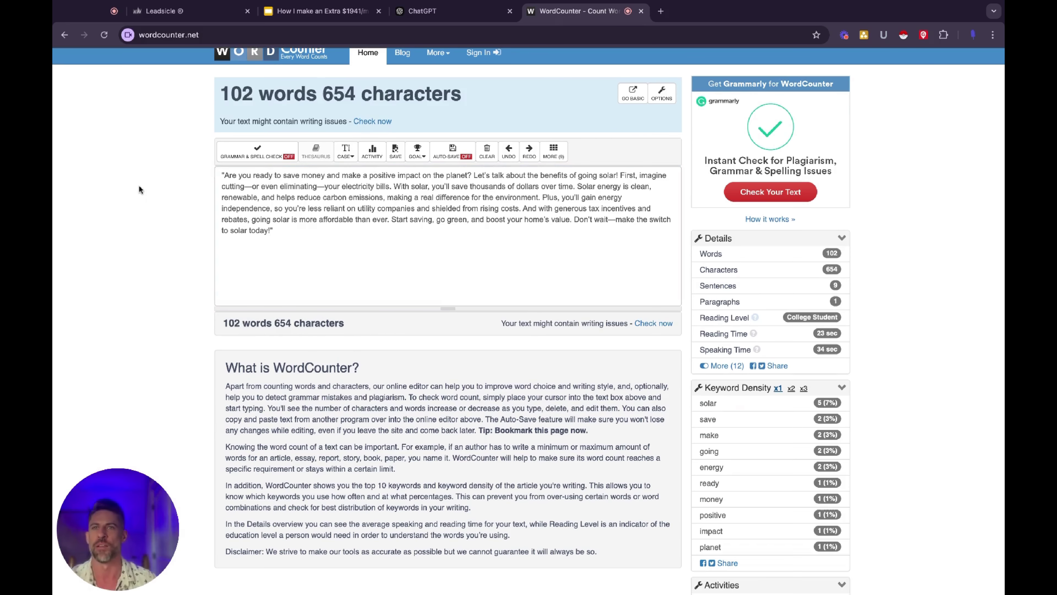
Return to ChatGPT and send the prompt "Rewrite it and make it right at 160 words.".
{"action": "left_click", "coordinate": [437, 11]}
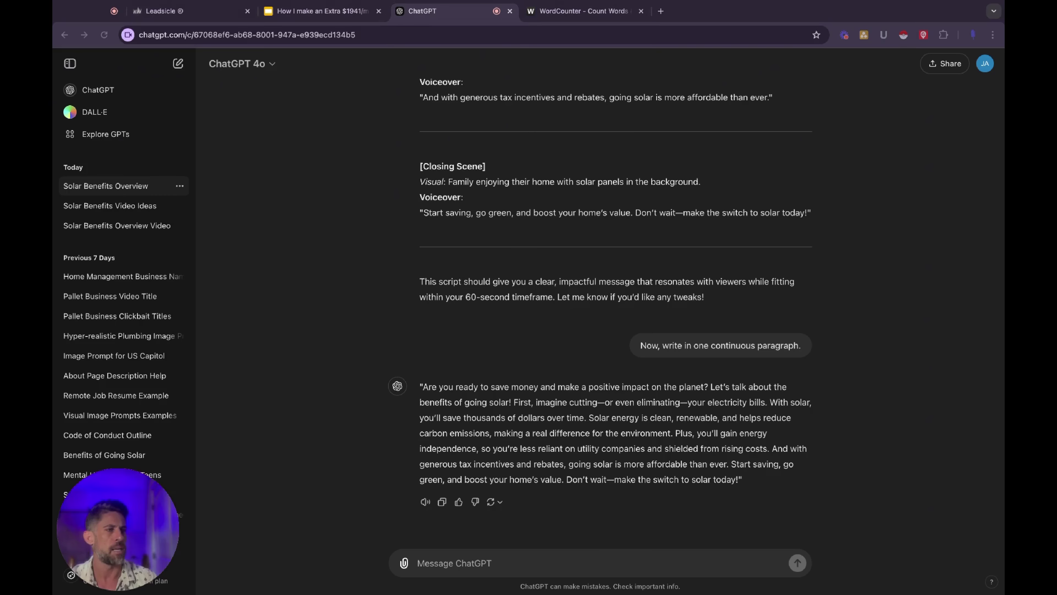
{"action": "left_click", "coordinate": [454, 565]}
{"action": "key", "text": "super+v"}
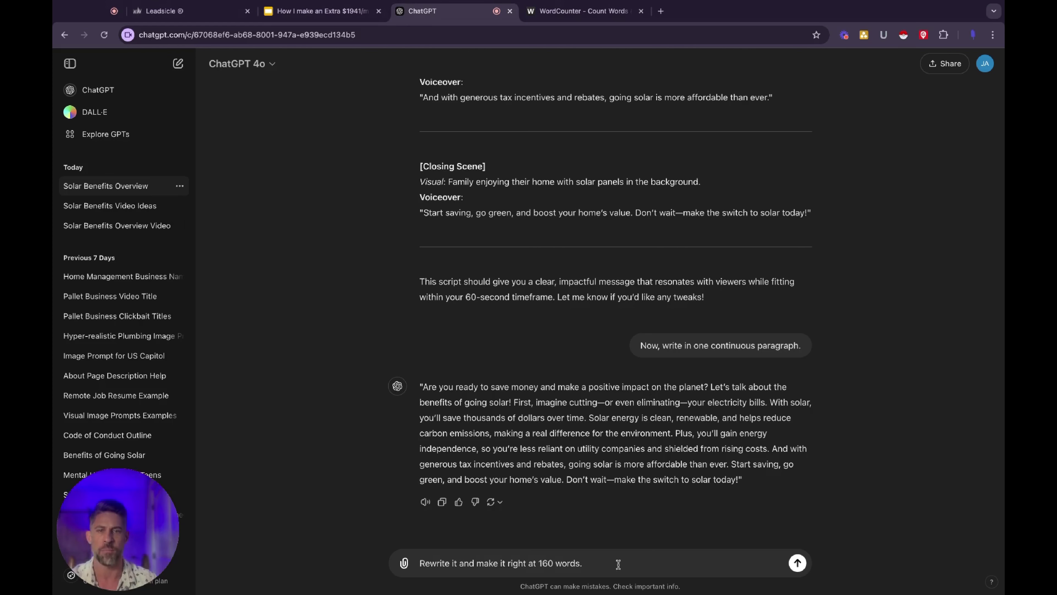
{"action": "left_click", "coordinate": [797, 564]}
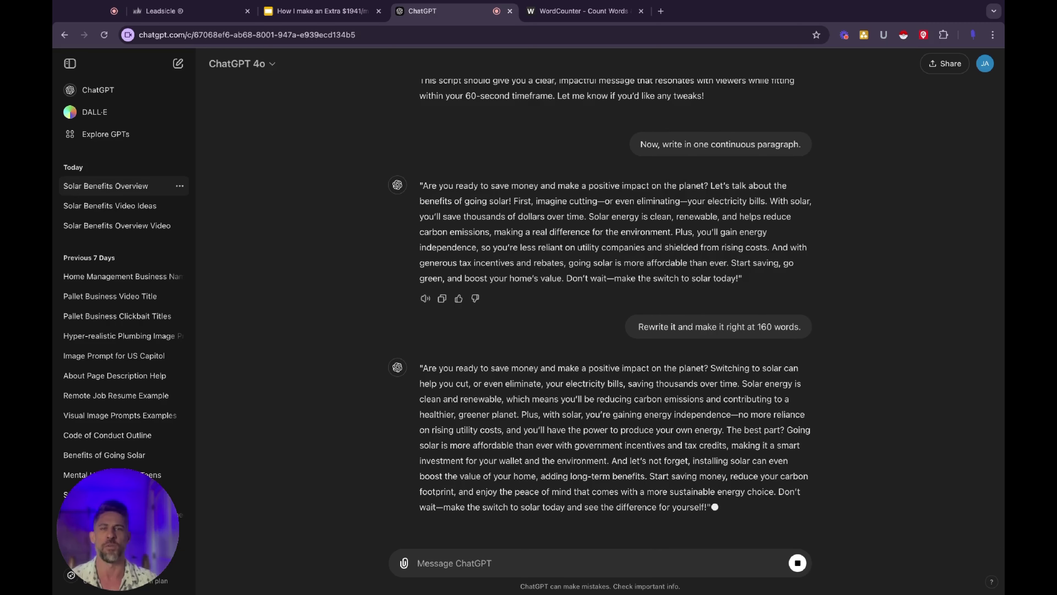
Copy the rewritten script without its quotation marks and replace the text in WordCounter with it to check the length.
{"action": "left_click_drag", "start_coordinate": [424, 341], "coordinate": [707, 480]}
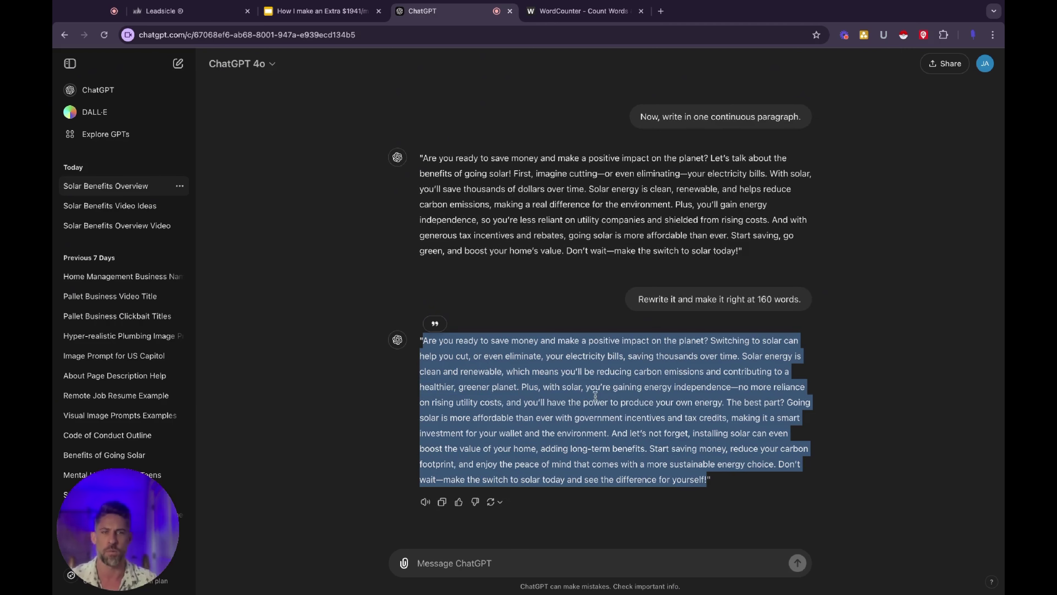
{"action": "left_click", "coordinate": [562, 15]}
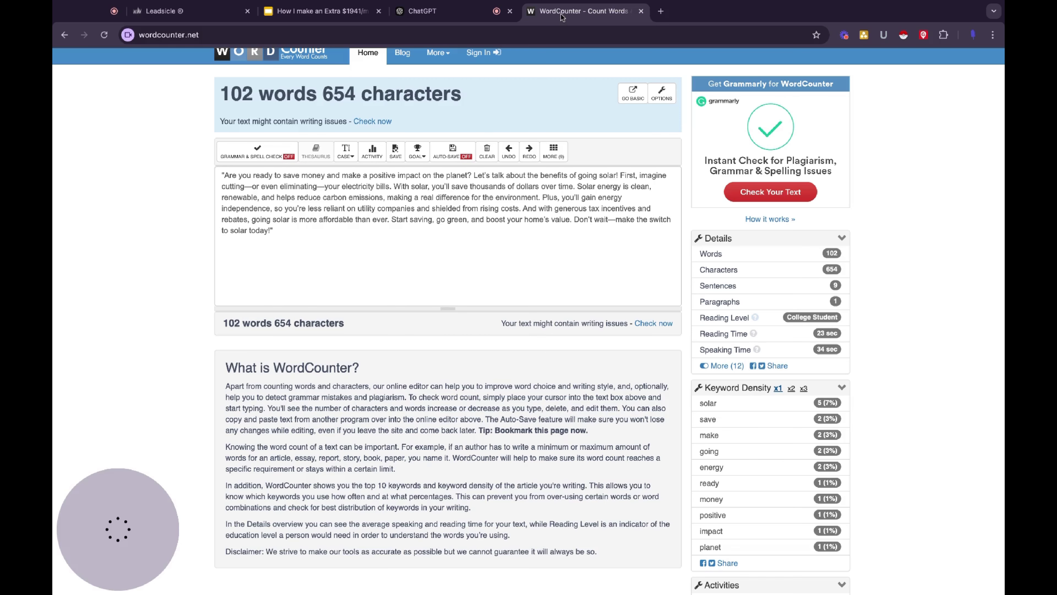
{"action": "left_click", "coordinate": [249, 192]}
{"action": "key", "text": "super+a"}
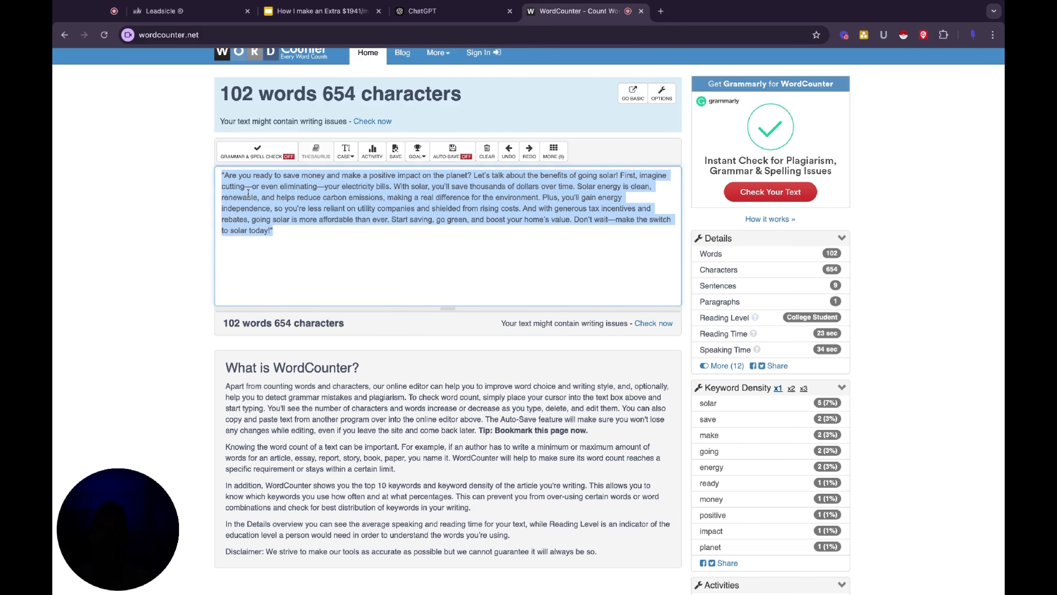
{"action": "key", "text": "super+v"}
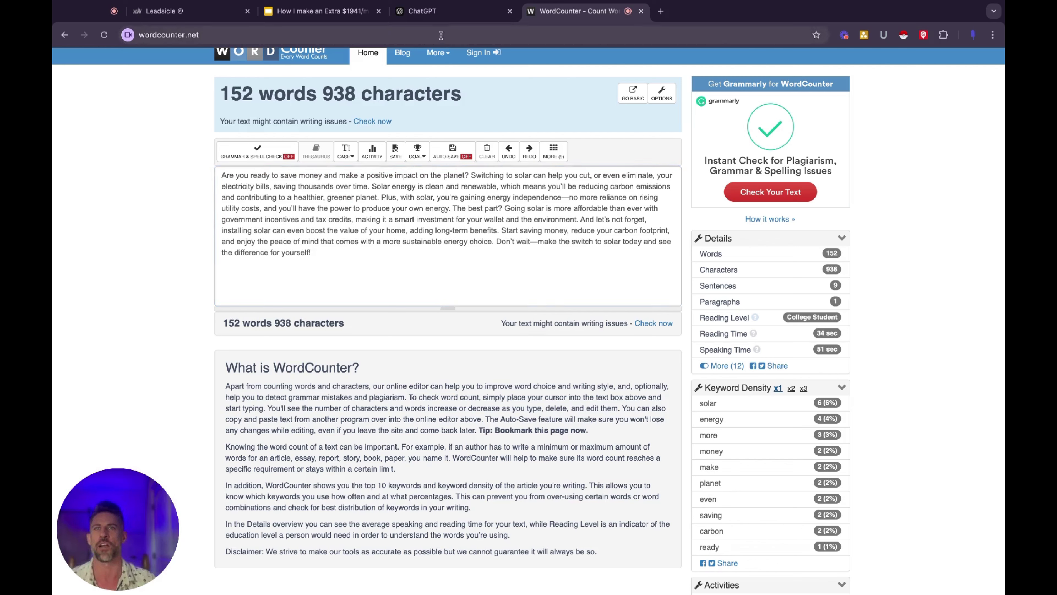
Return to ChatGPT and send the prompt "Add 10 more words.".
{"action": "left_click", "coordinate": [441, 11]}
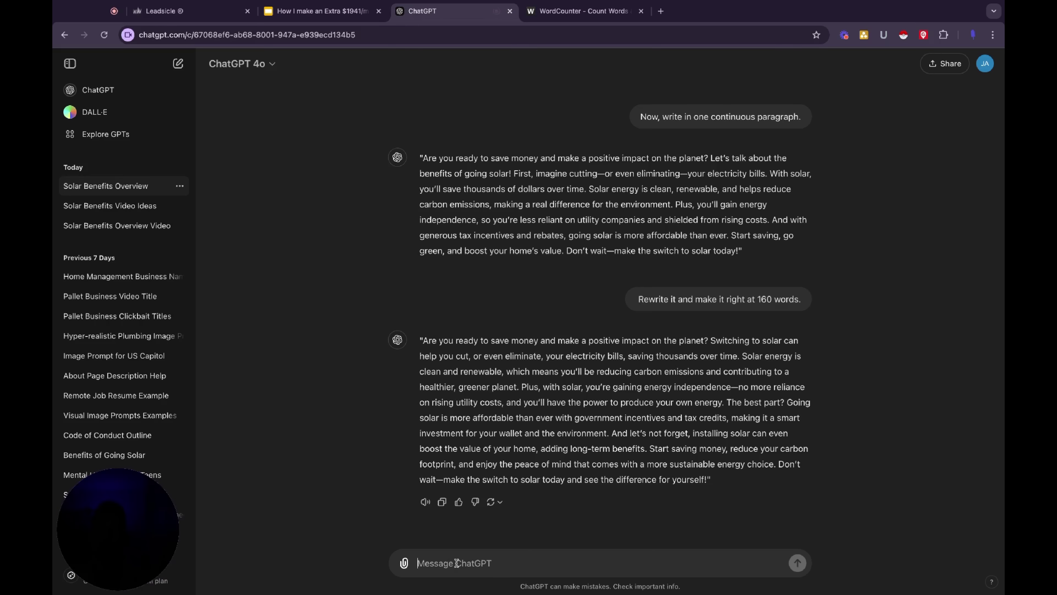
{"action": "type", "text": "Add"}
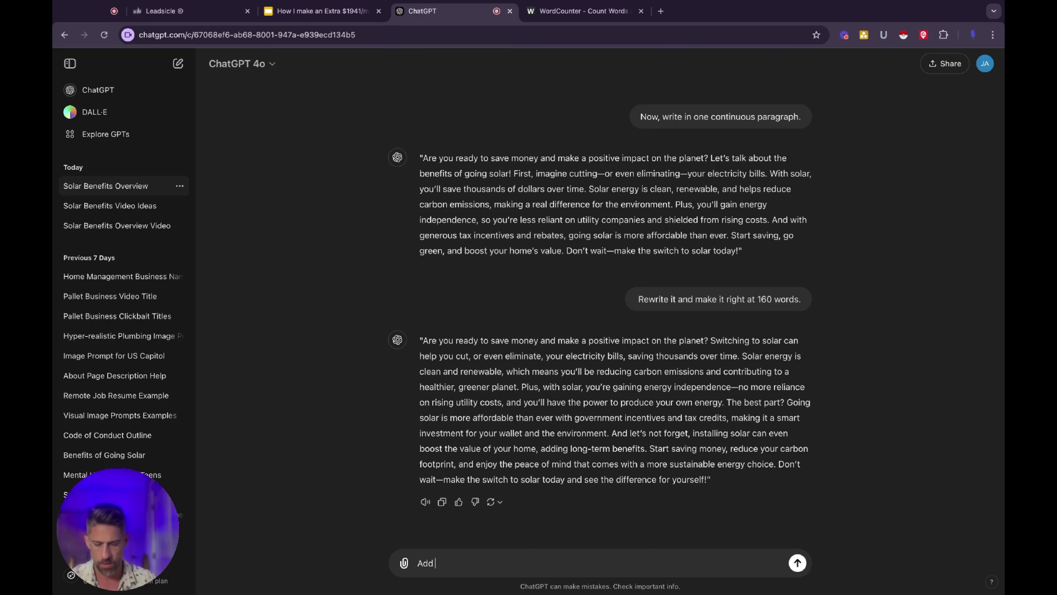
{"action": "type", "text": " 10 more words."}
{"action": "key", "text": "Return"}
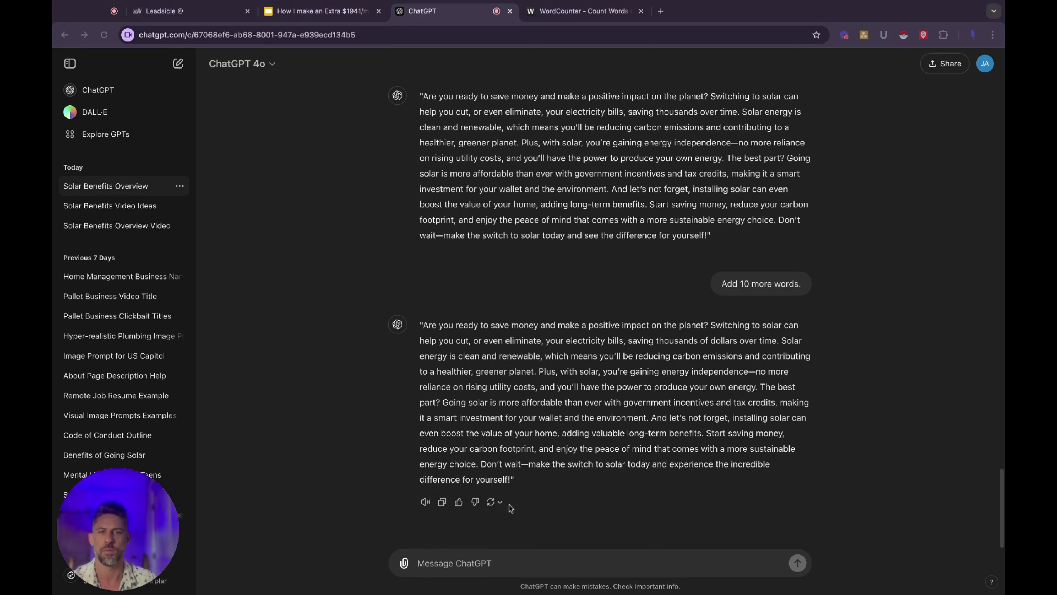
Copy the lengthened script without its quotation marks and paste it over the text in WordCounter to recheck the word count.
{"action": "left_click_drag", "start_coordinate": [425, 328], "coordinate": [510, 480]}
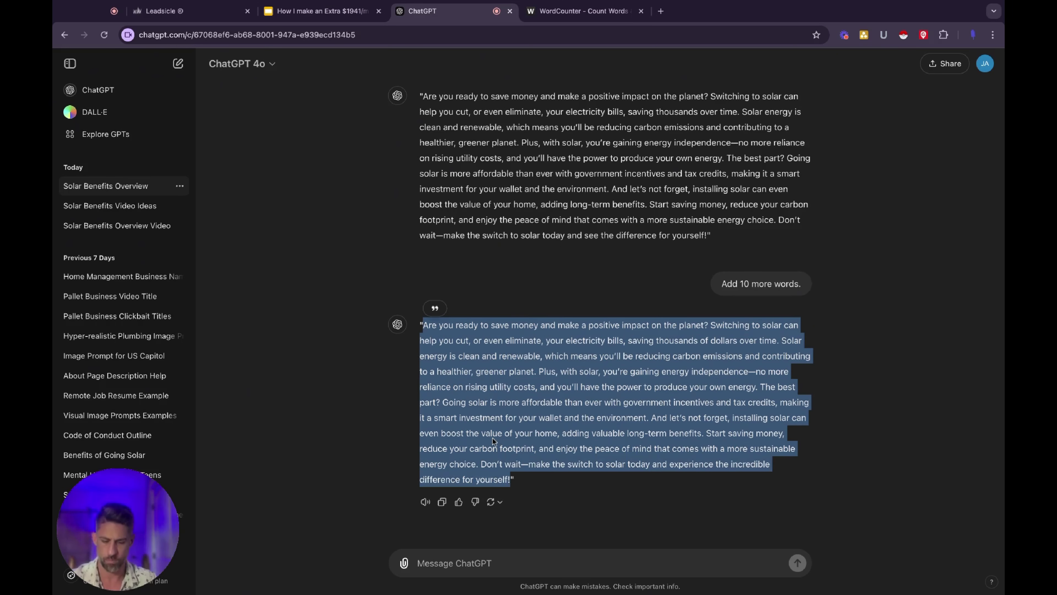
{"action": "left_click", "coordinate": [554, 11]}
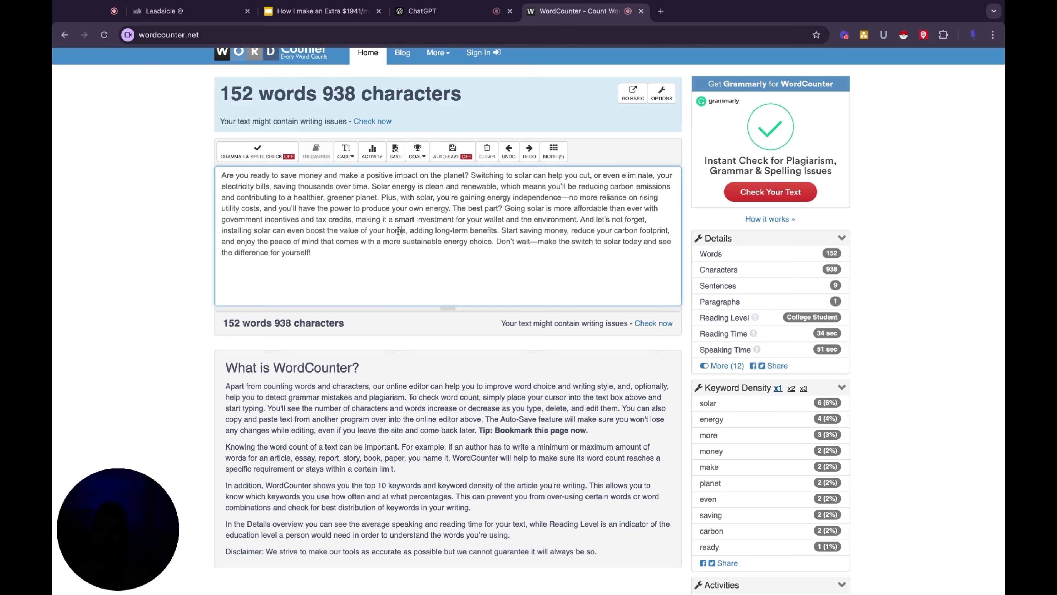
{"action": "key", "text": "ctrl+a"}
{"action": "key", "text": "ctrl+v"}
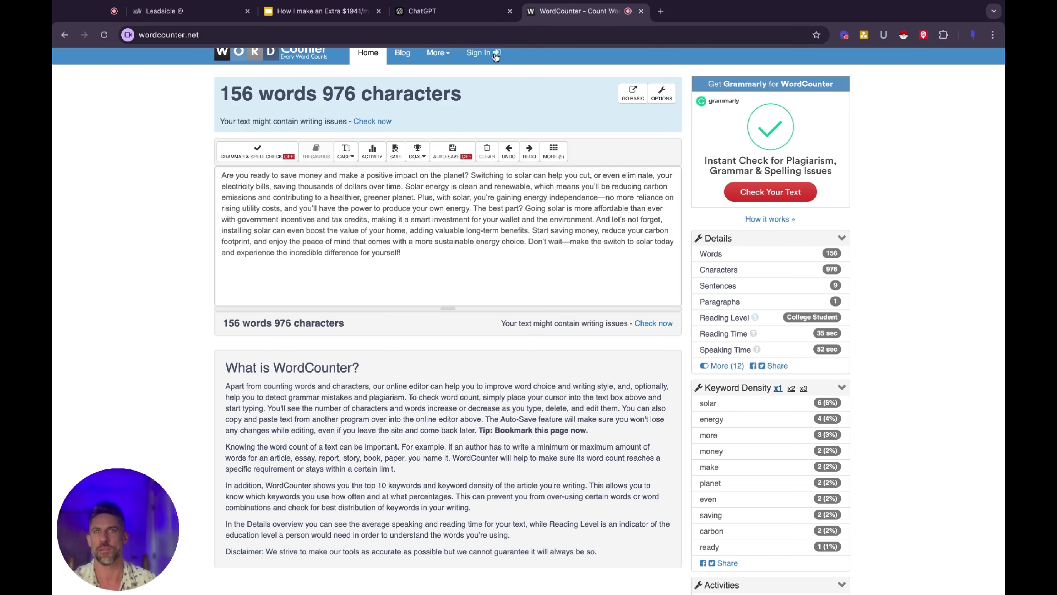
Return to ChatGPT and paste the unsent request for 15 text prompts for super vivid, colorful, 3d, hyperrealistic Leonardo AI pictures matching the script.
{"action": "left_click", "coordinate": [462, 18]}
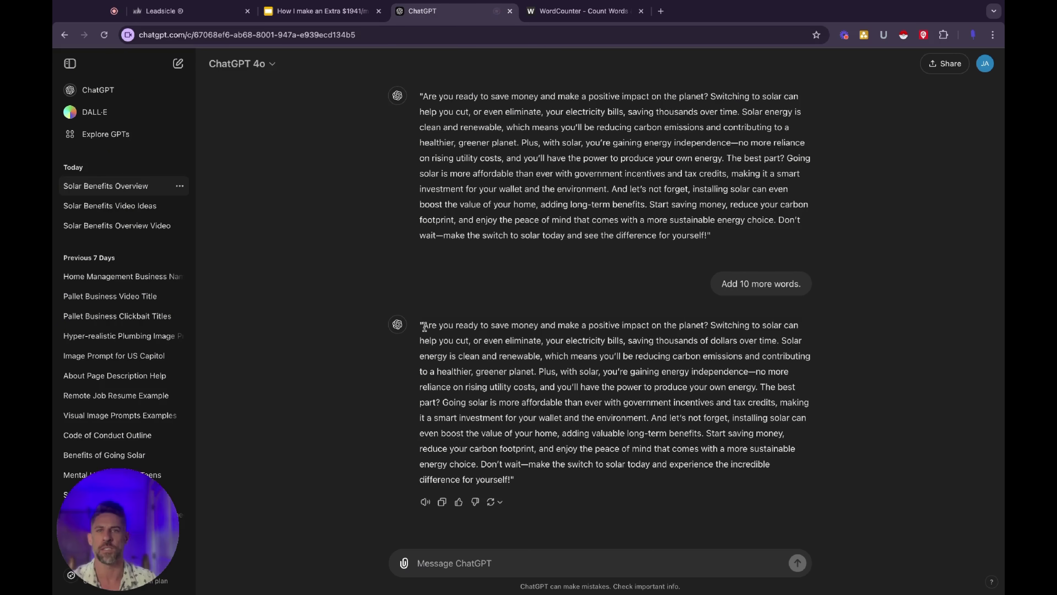
{"action": "left_click_drag", "start_coordinate": [422, 325], "coordinate": [566, 464]}
{"action": "left_click", "coordinate": [499, 373]}
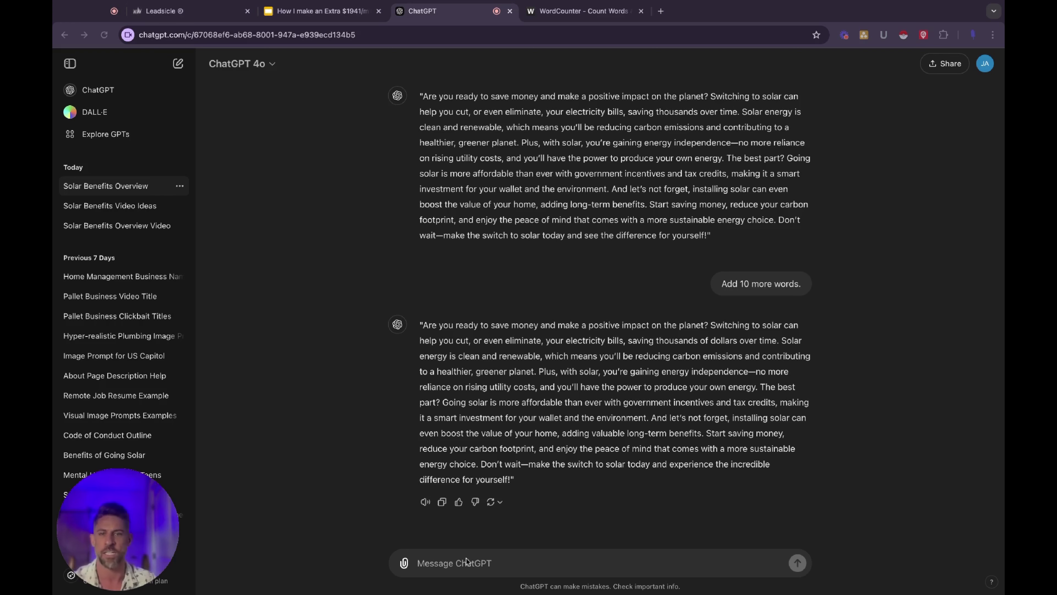
{"action": "key", "text": "super+v"}
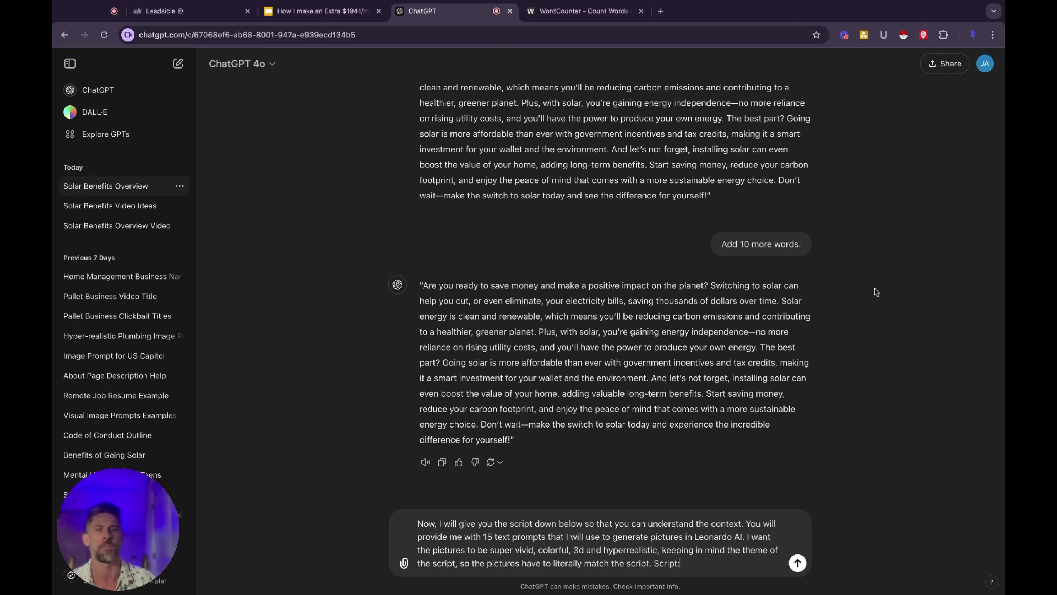
Copy the latest script without its quotation marks, append it after "Script:" in the request, send it and review the generated image prompts.
{"action": "left_click_drag", "start_coordinate": [425, 284], "coordinate": [514, 441]}
{"action": "key", "text": "ctrl+c"}
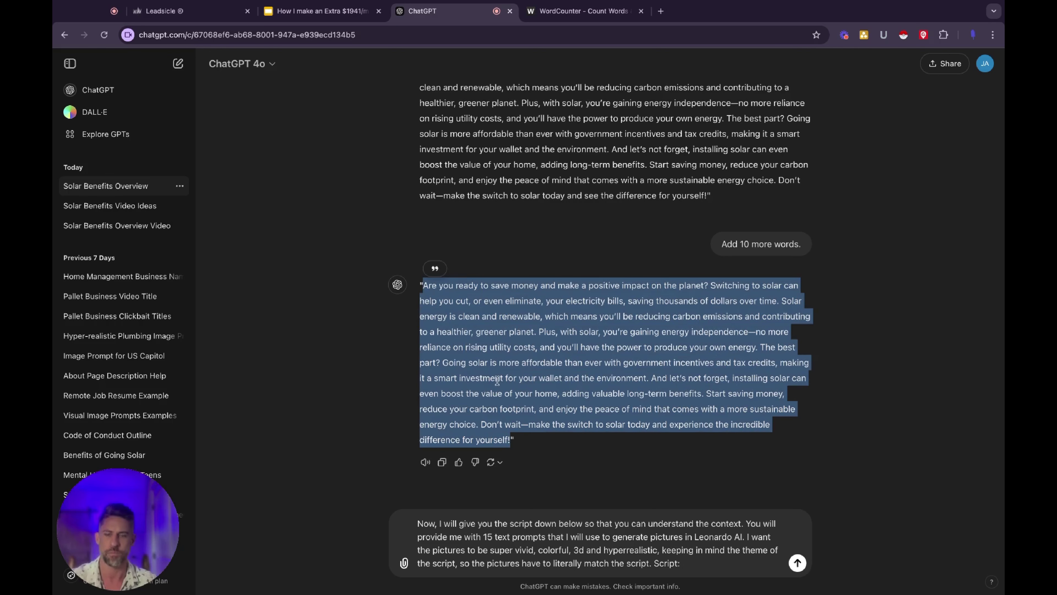
{"action": "left_click", "coordinate": [704, 566]}
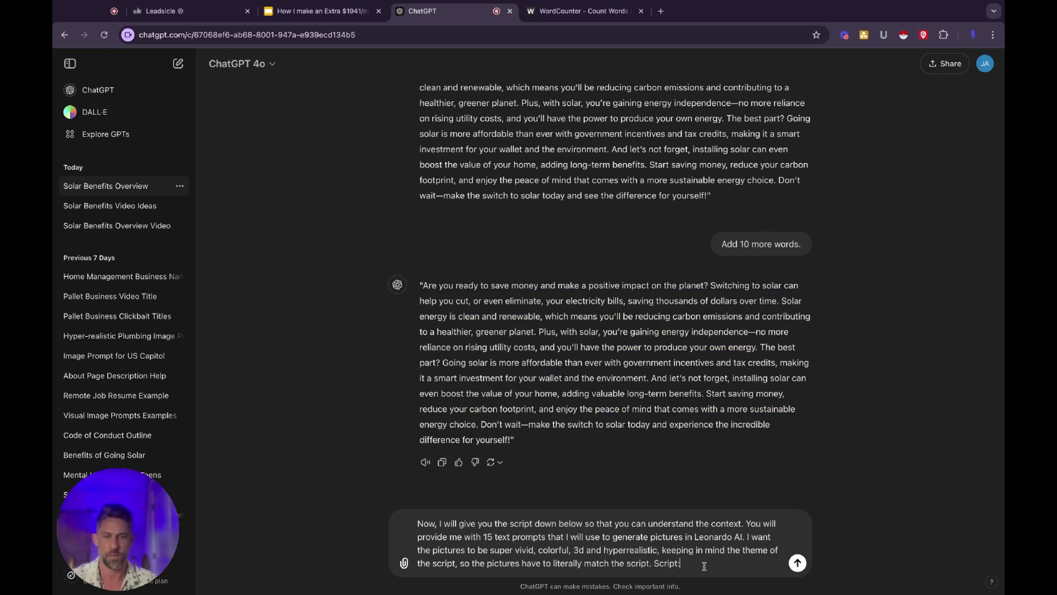
{"action": "key", "text": "ctrl+v"}
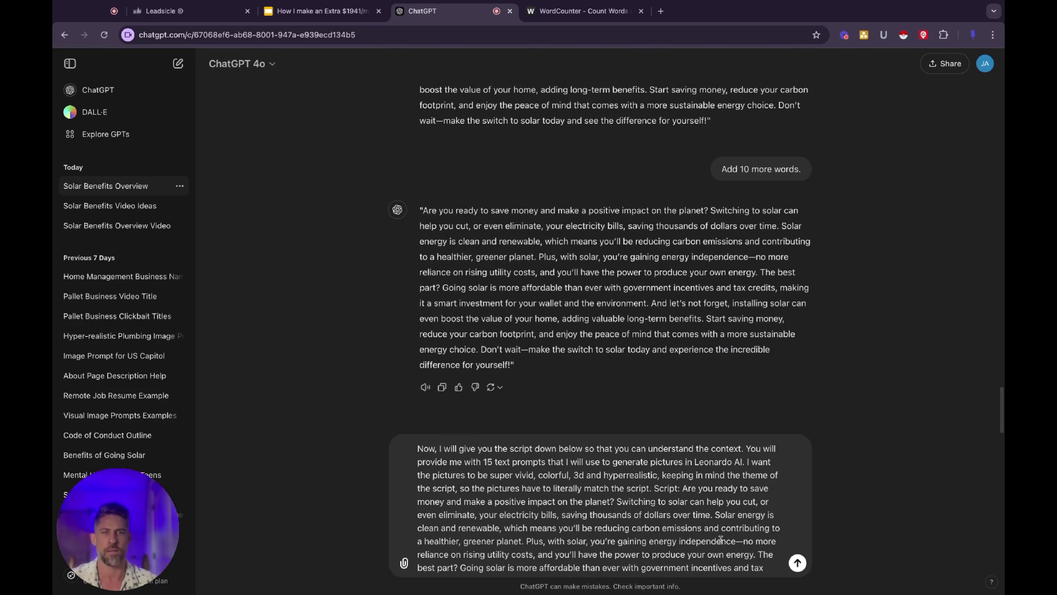
{"action": "left_click", "coordinate": [798, 563]}
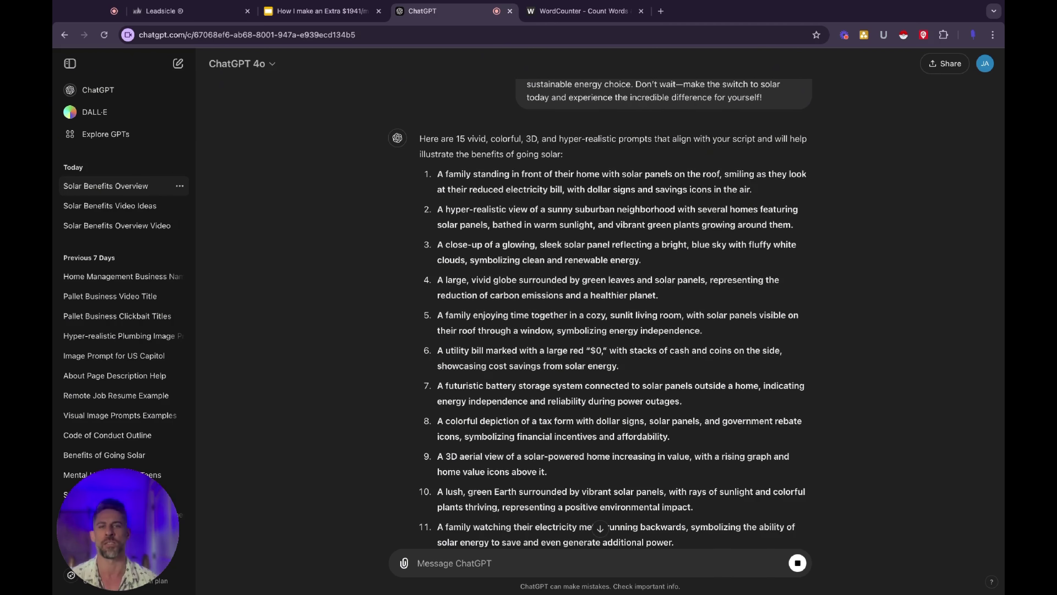
{"action": "scroll", "coordinate": [696, 312], "scroll_direction": "down", "scroll_amount": 5}
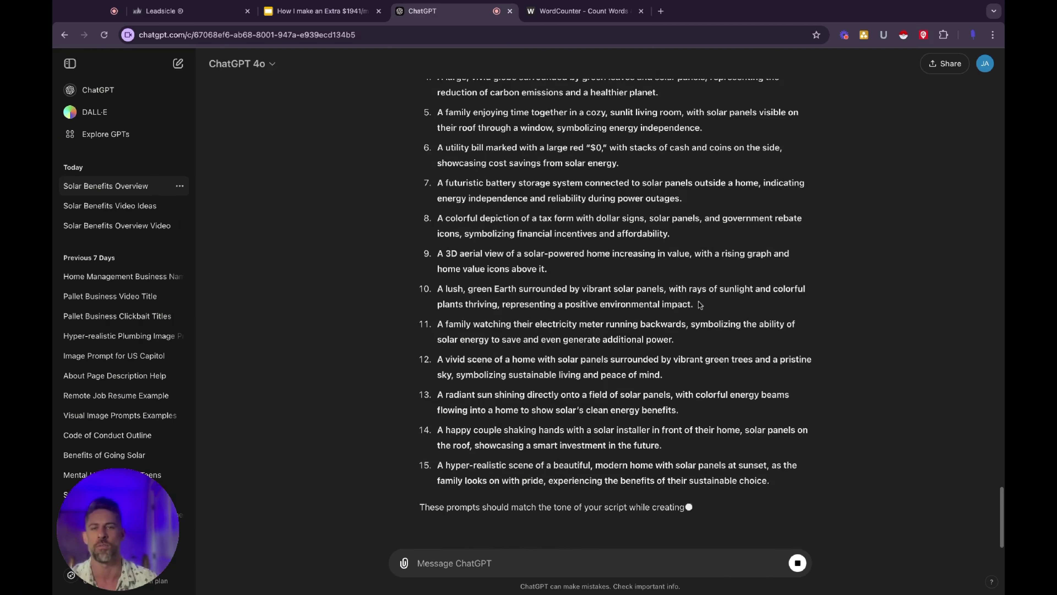
{"action": "scroll", "coordinate": [670, 318], "scroll_direction": "up", "scroll_amount": 3}
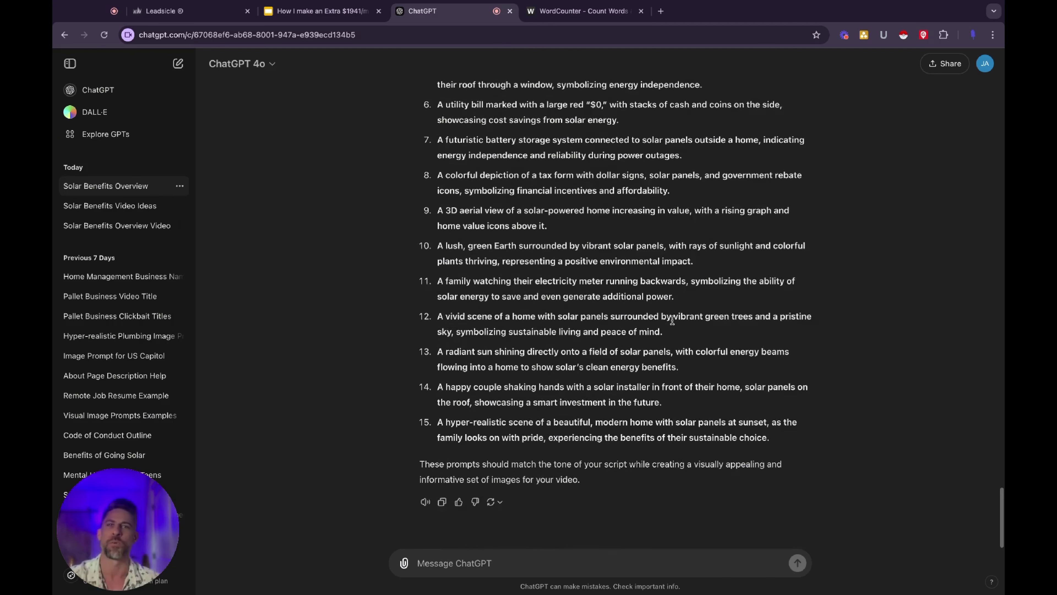
{"action": "scroll", "coordinate": [672, 323], "scroll_direction": "up", "scroll_amount": 5}
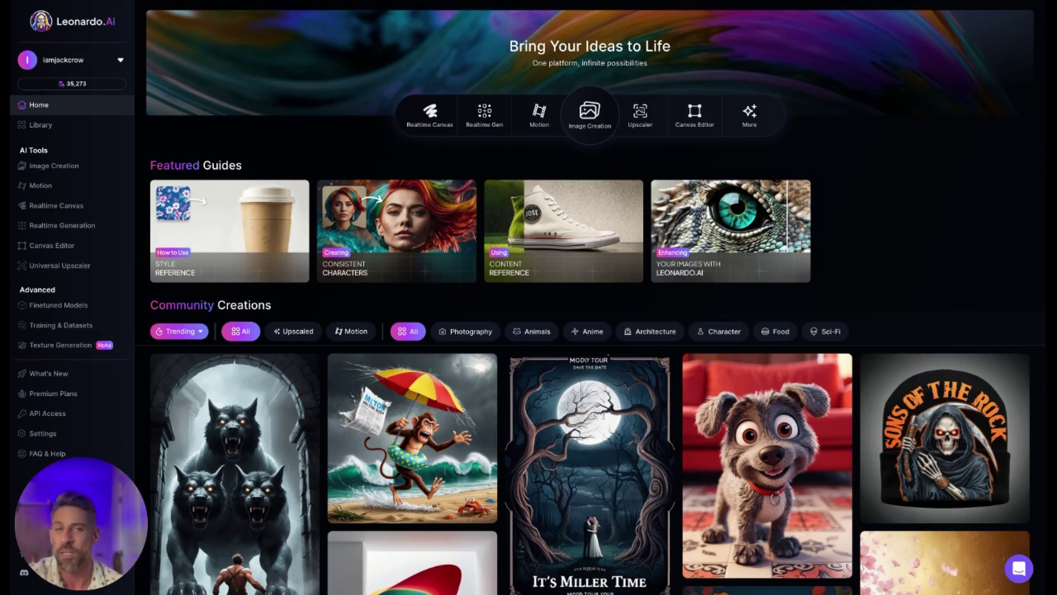
Switch to Leonardo.Ai, open Image Creation and examine the solar-home prompt that ends with "Hyper realistic.".
{"action": "left_click_drag", "start_coordinate": [88, 492], "coordinate": [912, 446]}
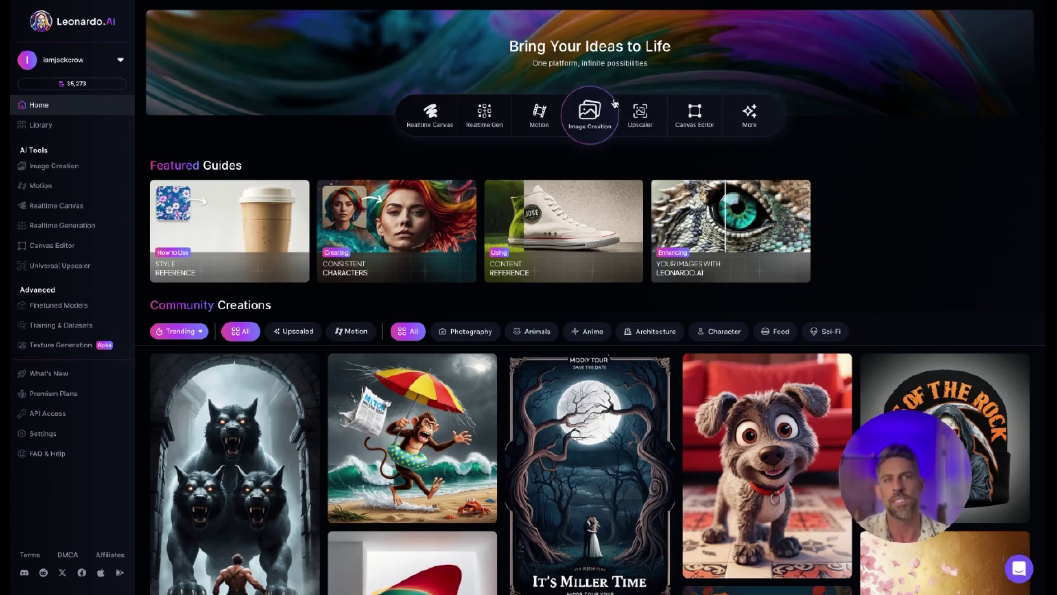
{"action": "left_click", "coordinate": [588, 120]}
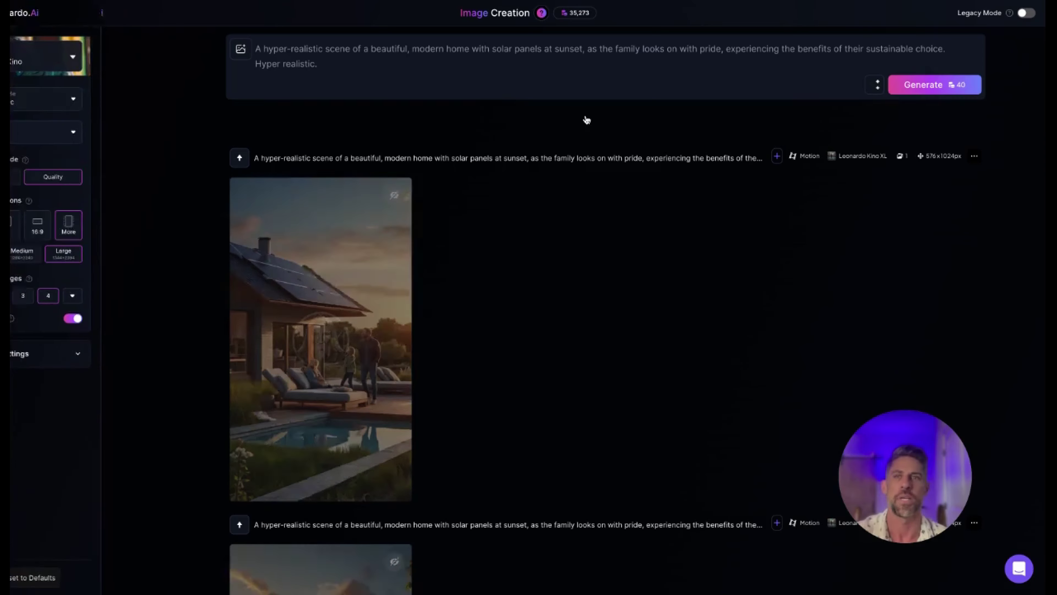
{"action": "left_click", "coordinate": [336, 68]}
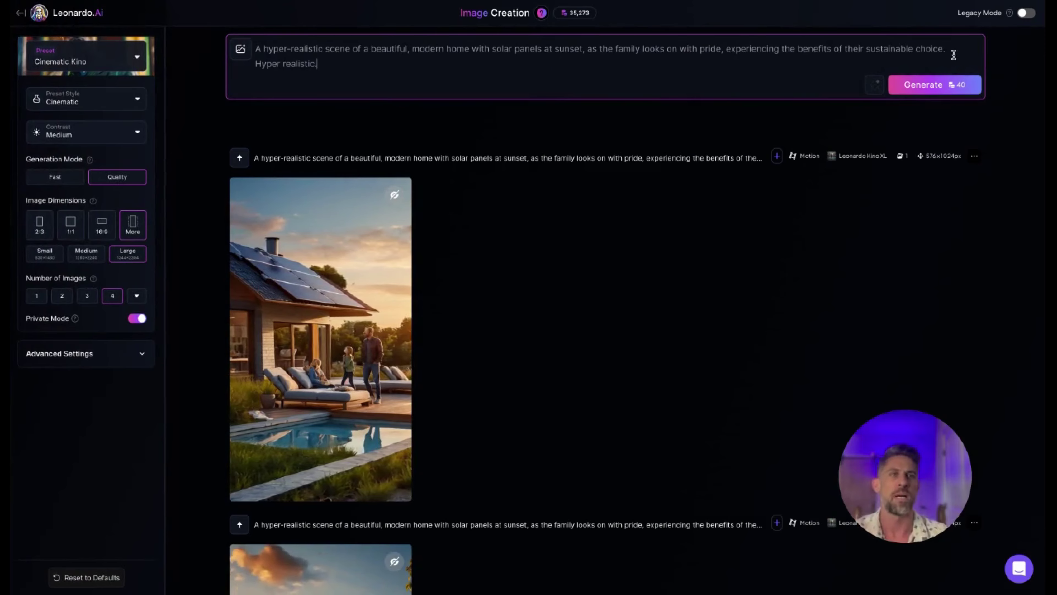
{"action": "left_click_drag", "start_coordinate": [944, 49], "coordinate": [290, 41]}
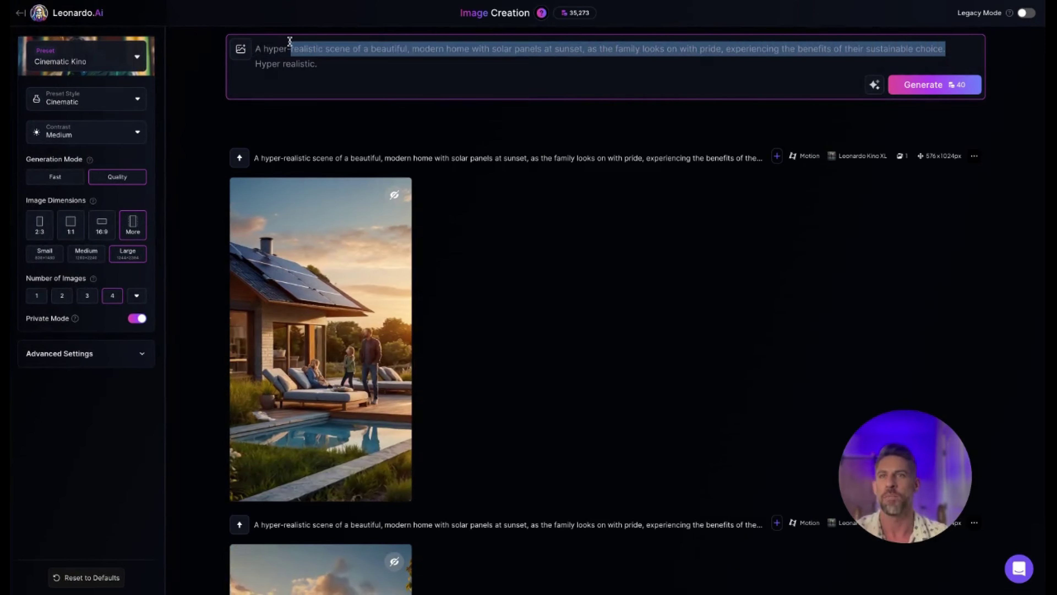
{"action": "left_click", "coordinate": [356, 83]}
Look through the previously generated solar images and the prompts used for them.
{"action": "scroll", "coordinate": [415, 125], "scroll_direction": "down", "scroll_amount": 8}
{"action": "scroll", "coordinate": [460, 262], "scroll_direction": "down", "scroll_amount": 20}
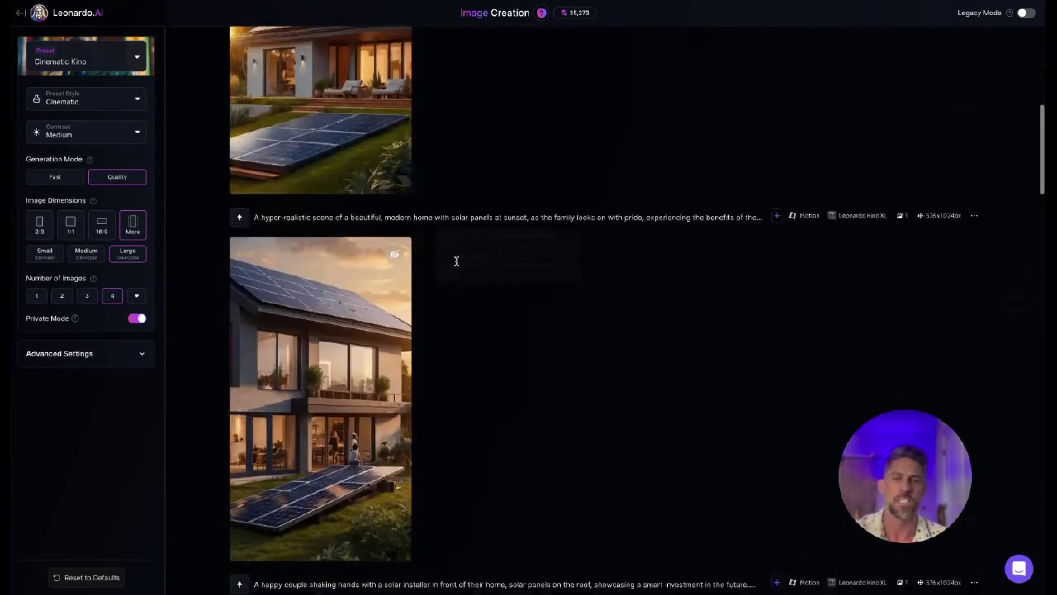
{"action": "scroll", "coordinate": [432, 261], "scroll_direction": "down", "scroll_amount": 20}
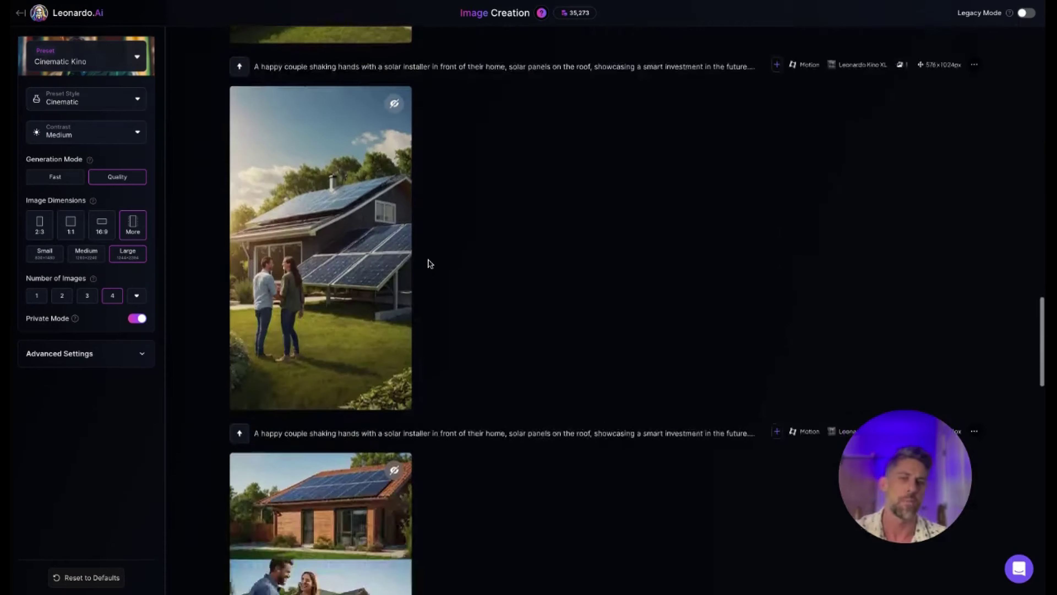
{"action": "scroll", "coordinate": [430, 263], "scroll_direction": "down", "scroll_amount": 20}
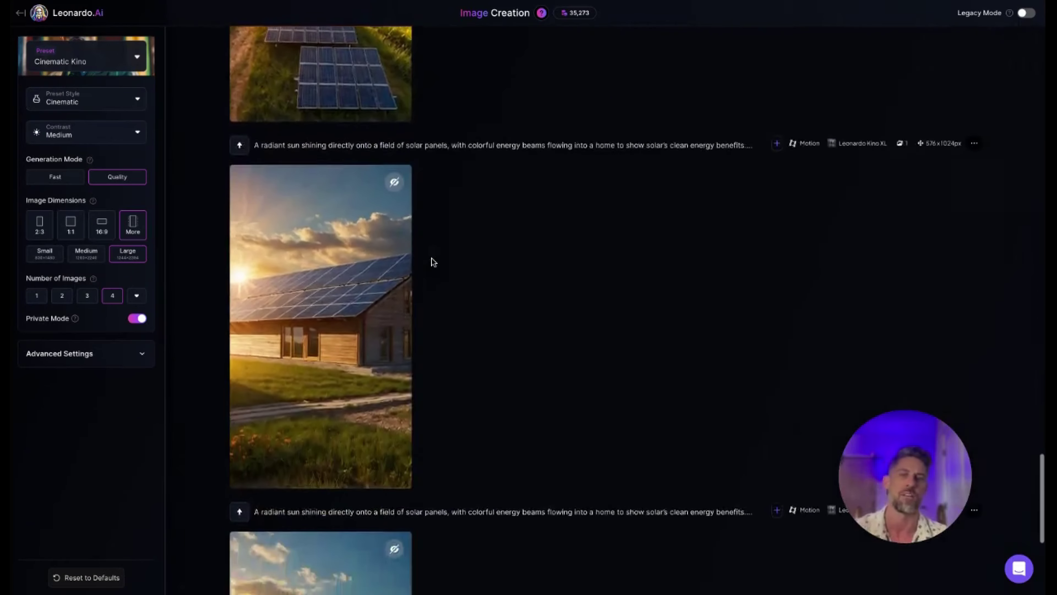
{"action": "key", "text": "Home"}
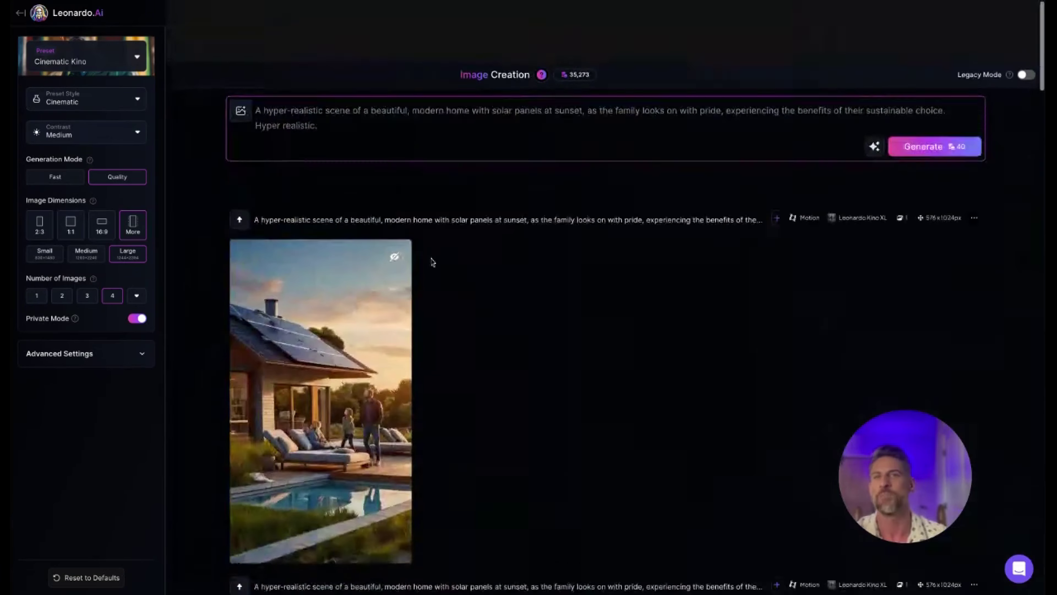
{"action": "scroll", "coordinate": [432, 261], "scroll_direction": "down", "scroll_amount": 2}
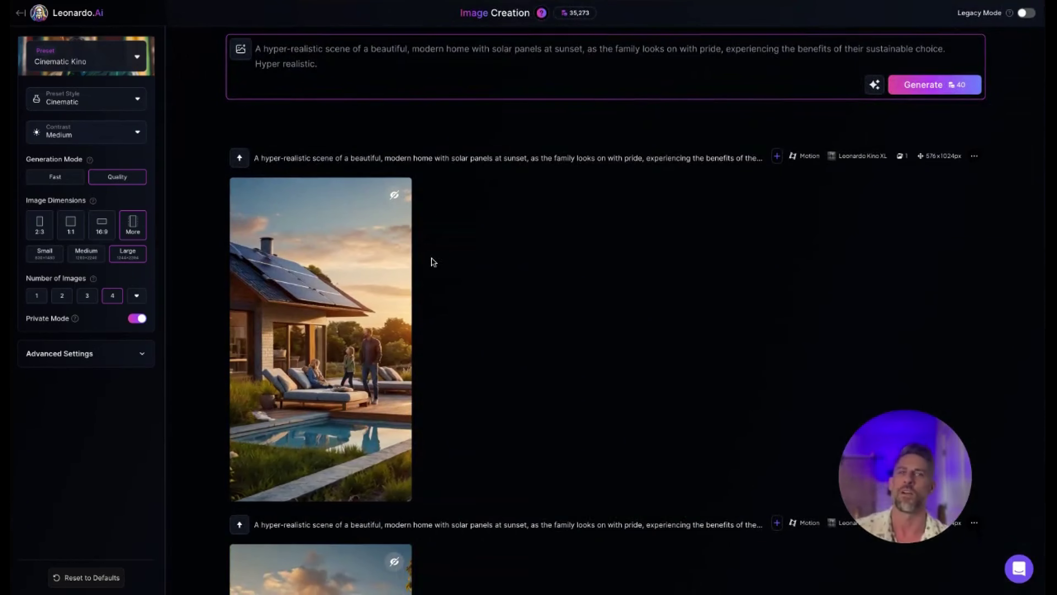
{"action": "scroll", "coordinate": [433, 258], "scroll_direction": "down", "scroll_amount": 1}
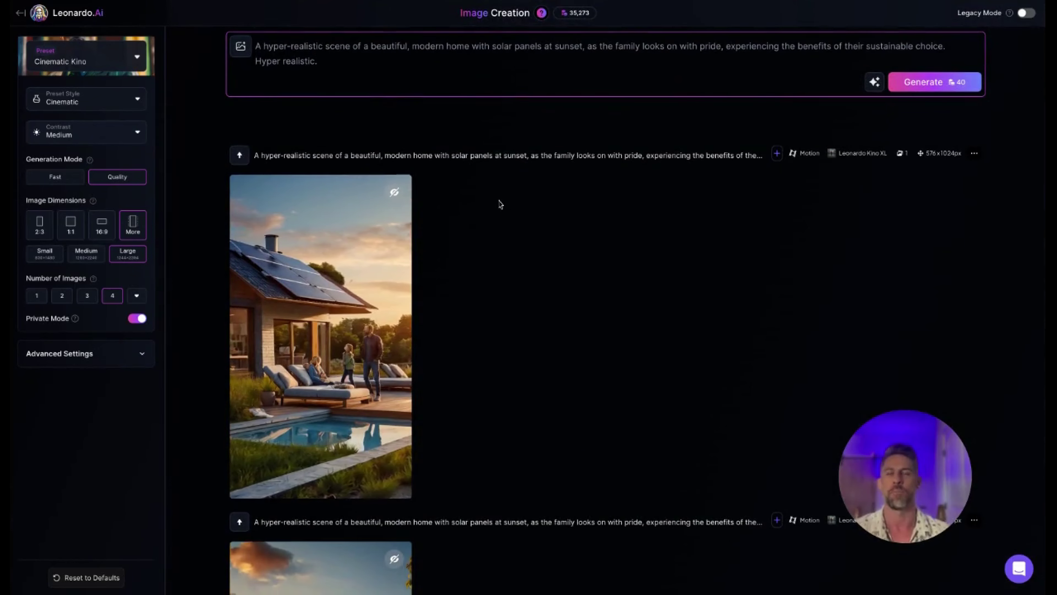
{"action": "scroll", "coordinate": [500, 204], "scroll_direction": "down", "scroll_amount": 1}
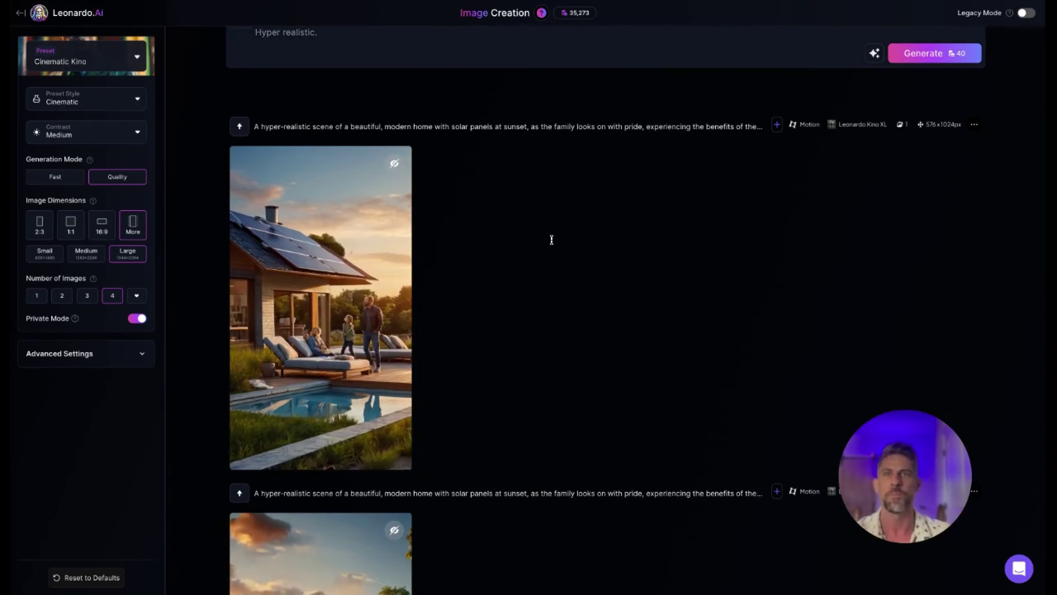
Replace the prompt's first line with the description of the family smiling at their reduced electricity bill, keeping "Hyper realistic." directly below it.
{"action": "scroll", "coordinate": [552, 239], "scroll_direction": "up", "scroll_amount": 1}
{"action": "triple_click", "coordinate": [389, 49]}
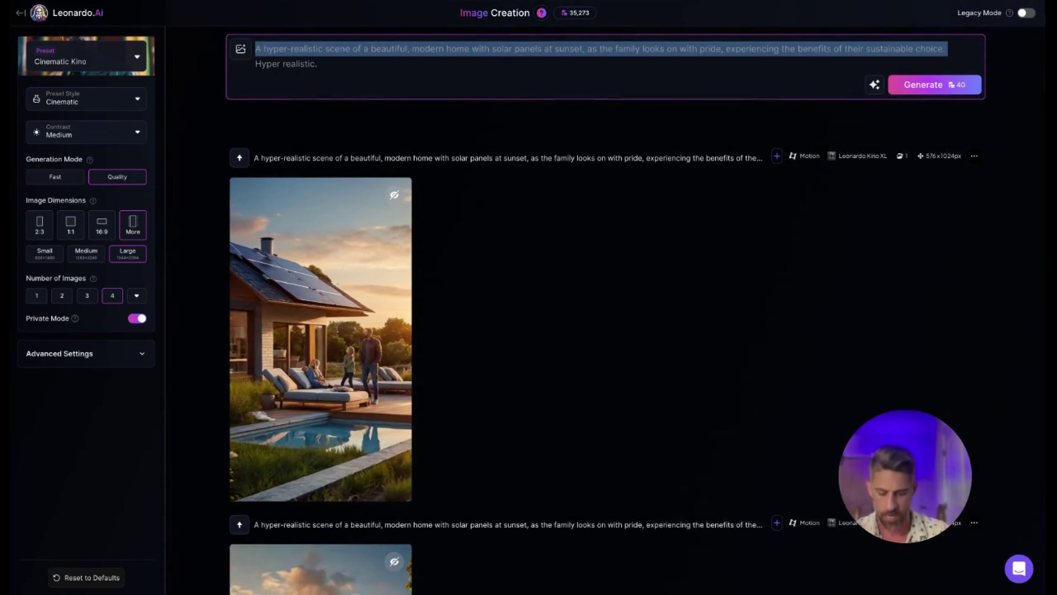
{"action": "type", "text": "A family standing in front of their home with solar panels on the roof, smiling as they look at their reduced electricity bill, with dollar signs and savings icons in the air."}
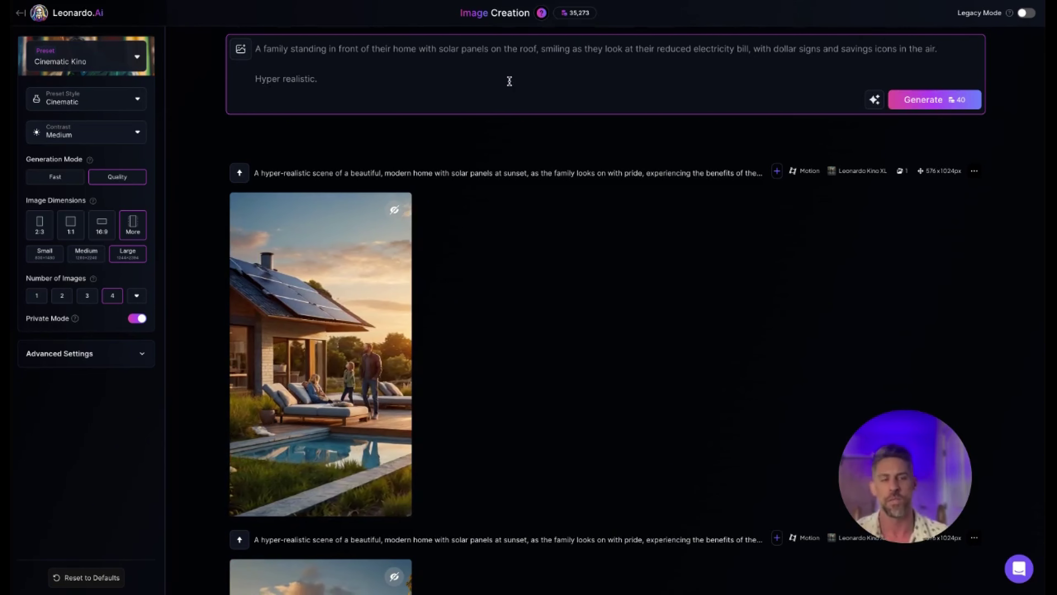
{"action": "key", "text": "BackSpace"}
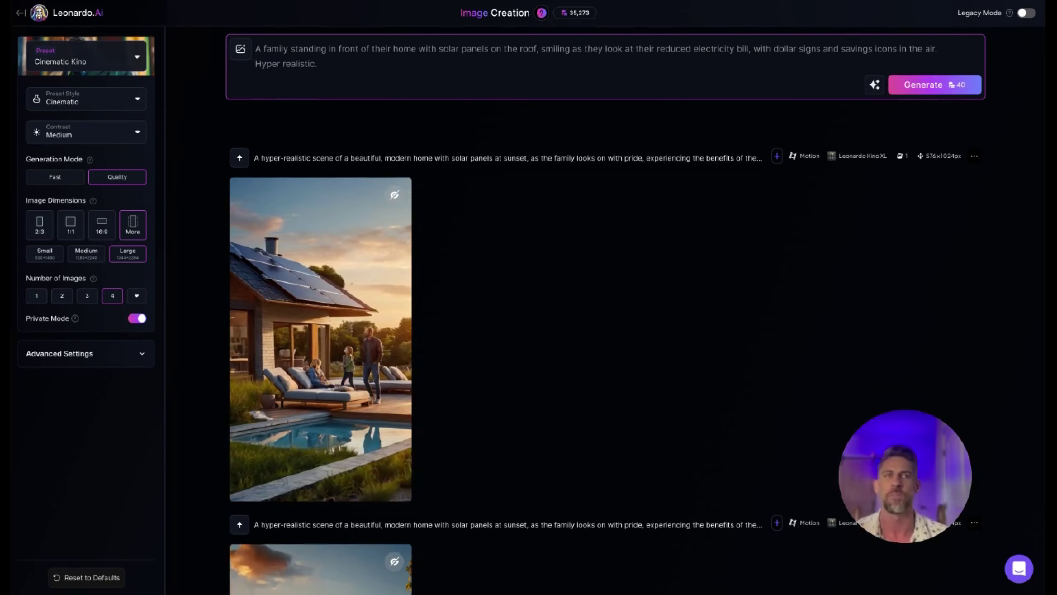
Replace the family description with the hyper-realistic sunny suburban neighborhood prompt featuring solar homes and vibrant green plants, keeping "Hyper realistic." at the end.
{"action": "left_click_drag", "start_coordinate": [271, 49], "coordinate": [254, 48]}
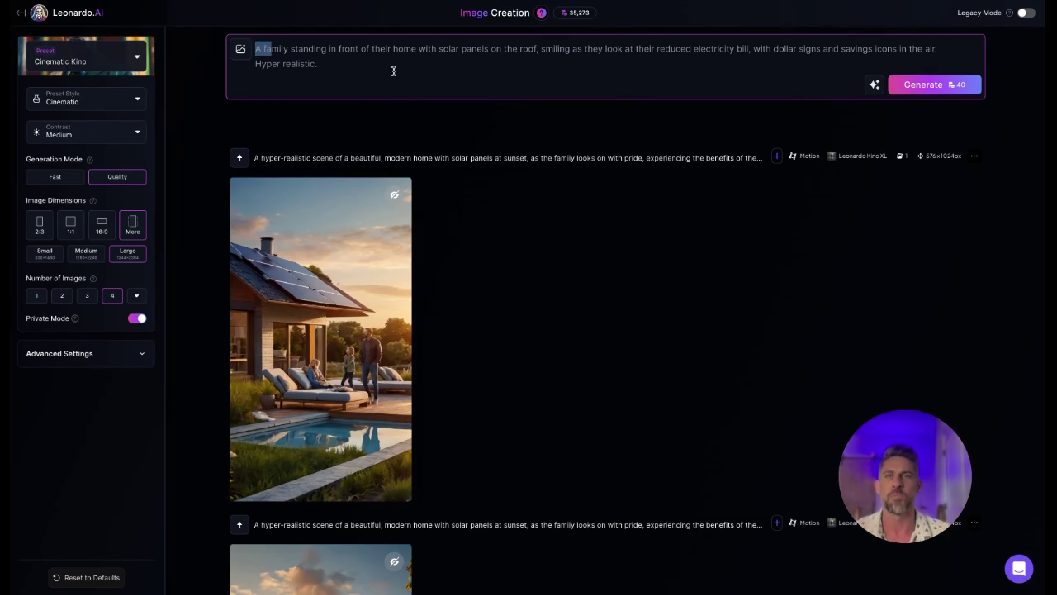
{"action": "left_click_drag", "start_coordinate": [393, 72], "coordinate": [247, 64]}
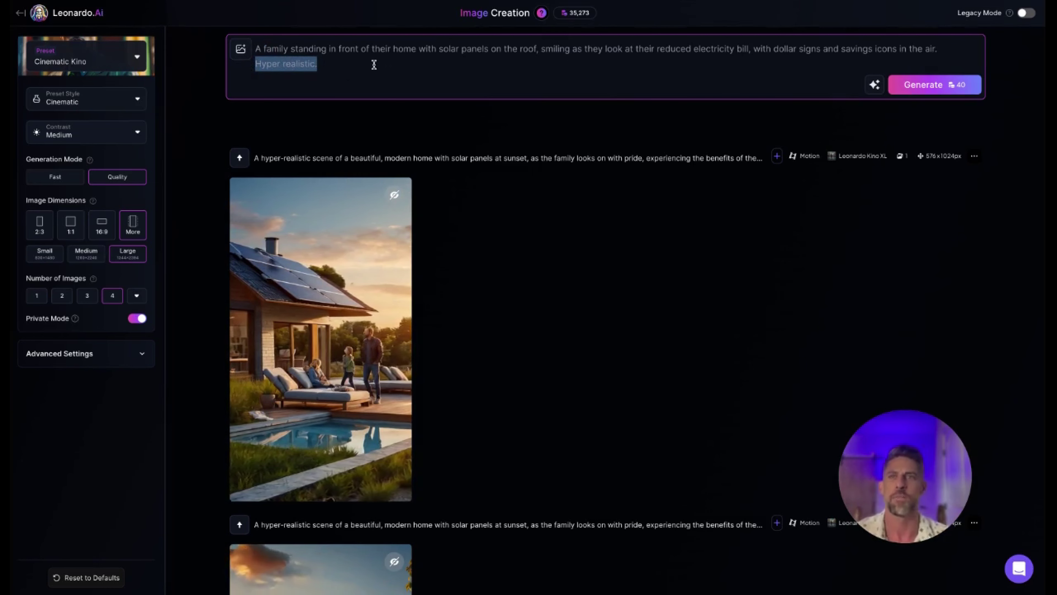
{"action": "left_click_drag", "start_coordinate": [340, 64], "coordinate": [256, 64]}
{"action": "left_click", "coordinate": [294, 62]}
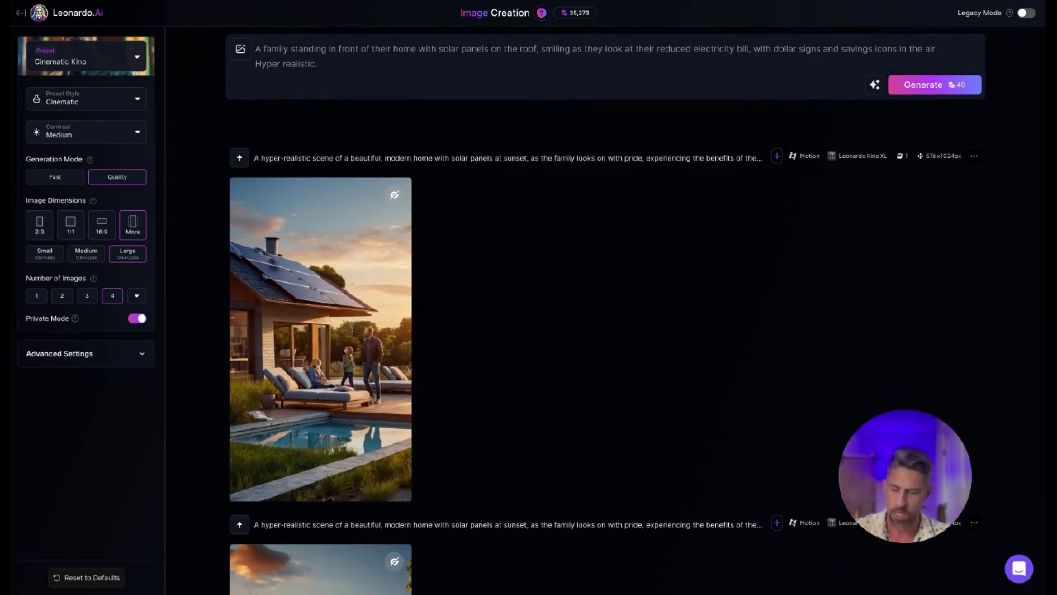
{"action": "triple_click", "coordinate": [596, 48]}
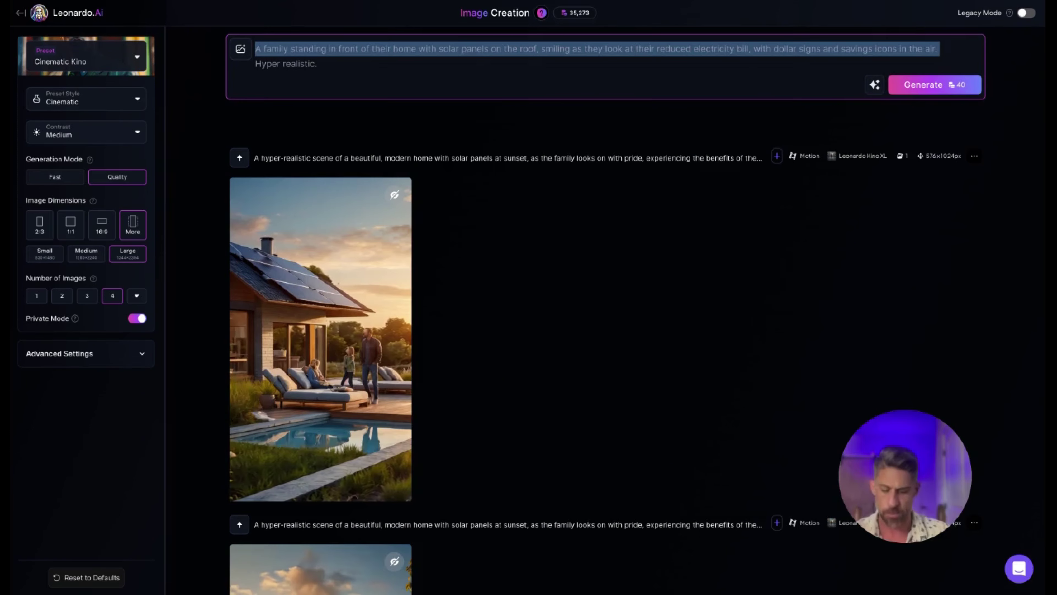
{"action": "type", "text": "A hyper-realistic view of a sunny suburban neighborhood with several homes featuring solar panels, bathed in warm sunlight, and vibrant green plants growing around them."}
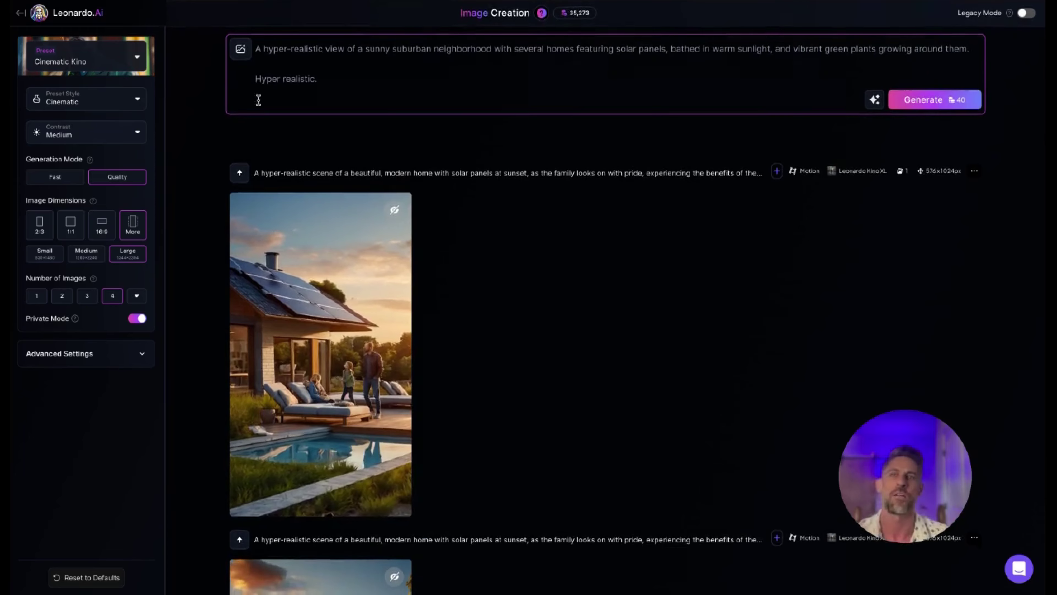
Leave Image Creation, open the personal image library and browse the generated solar pictures.
{"action": "left_click", "coordinate": [21, 14]}
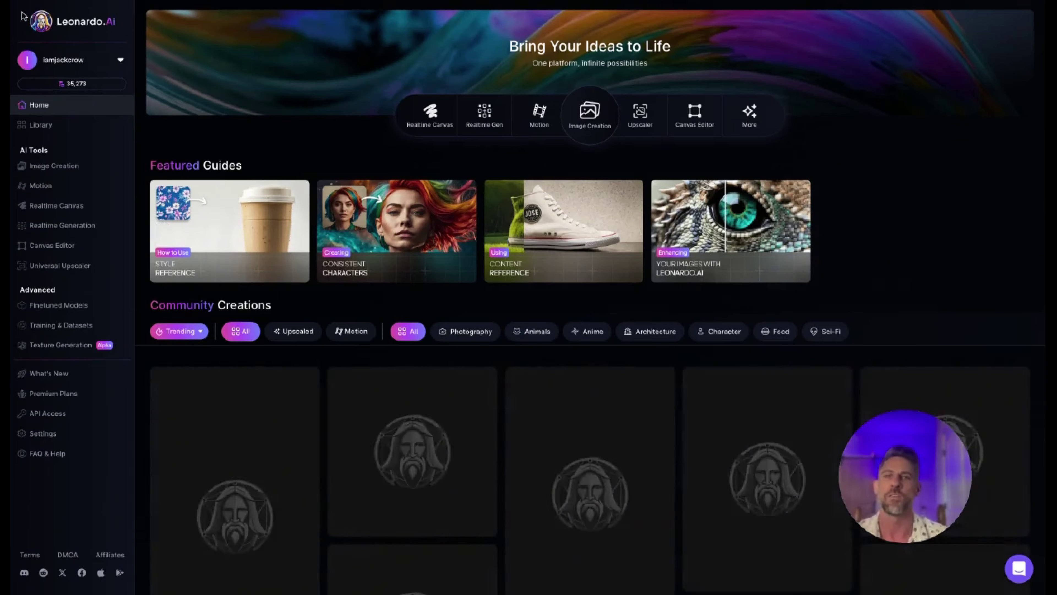
{"action": "left_click", "coordinate": [39, 126]}
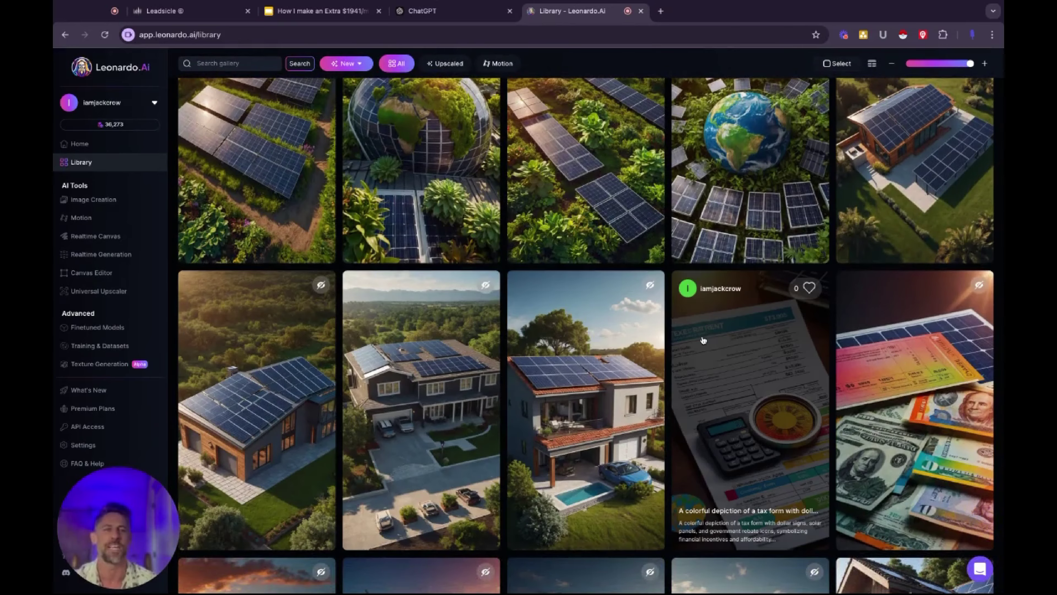
{"action": "scroll", "coordinate": [703, 341], "scroll_direction": "down", "scroll_amount": 7}
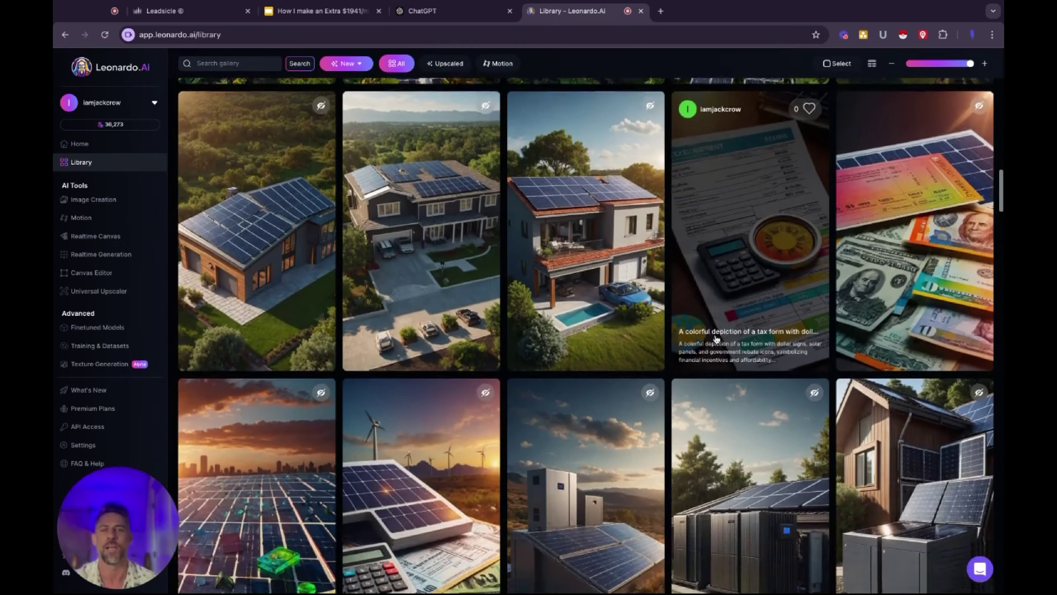
{"action": "scroll", "coordinate": [716, 339], "scroll_direction": "down", "scroll_amount": 10}
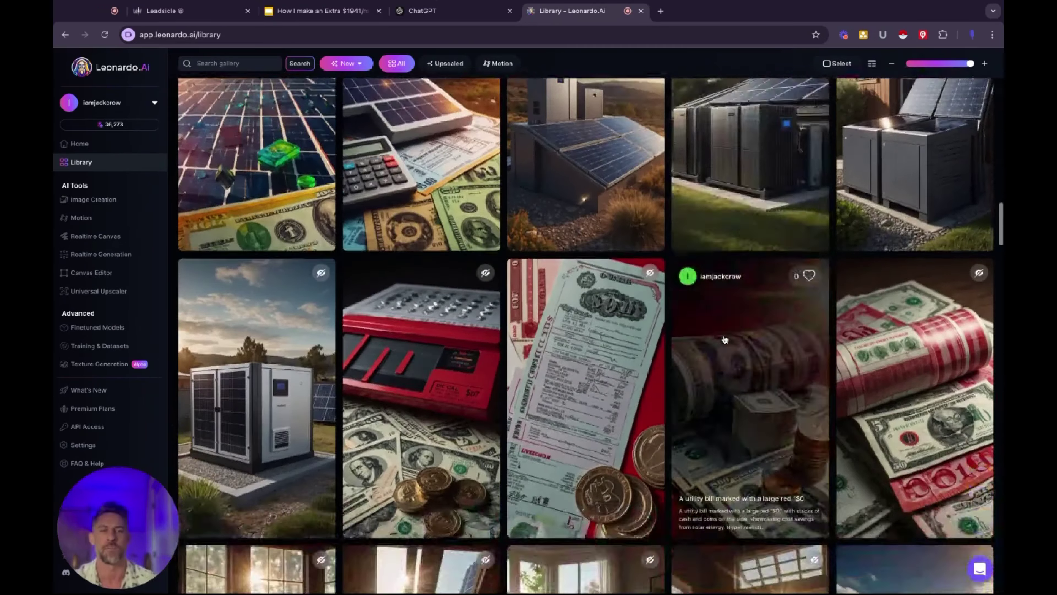
{"action": "scroll", "coordinate": [695, 327], "scroll_direction": "down", "scroll_amount": 15}
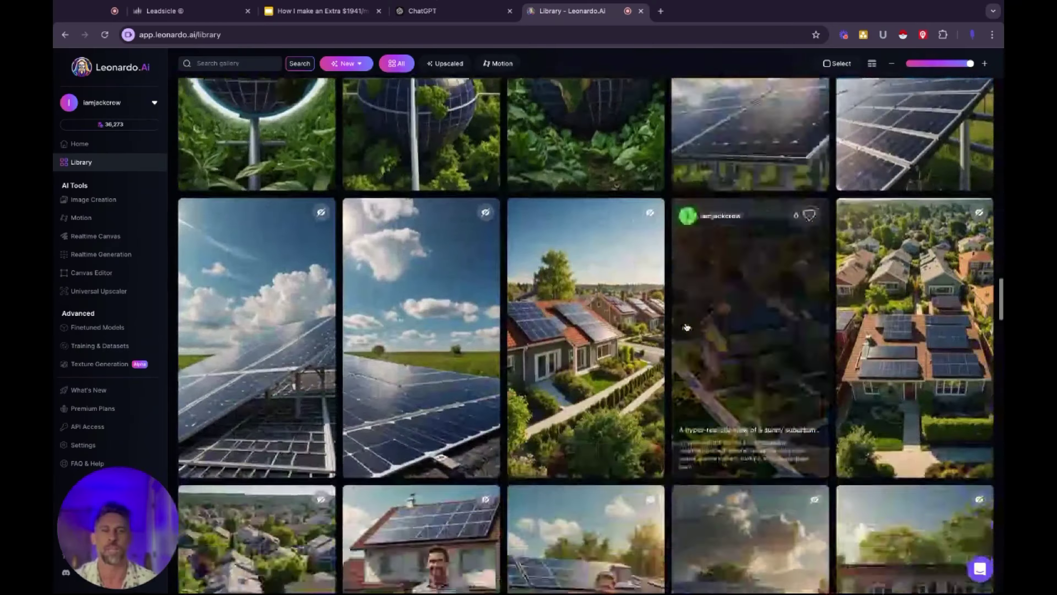
{"action": "scroll", "coordinate": [687, 327], "scroll_direction": "up", "scroll_amount": 2}
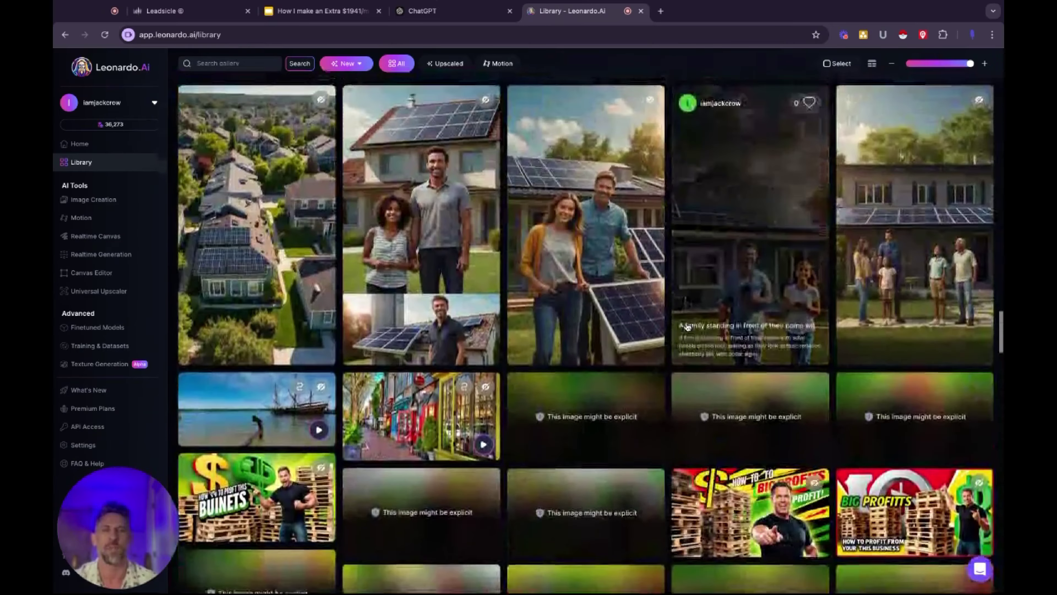
Examine the enlarged solar images one by one, from the family home shots through the neighborhoods, panels and globes to the living-room scene.
{"action": "left_click", "coordinate": [911, 250]}
{"action": "left_click", "coordinate": [308, 195]}
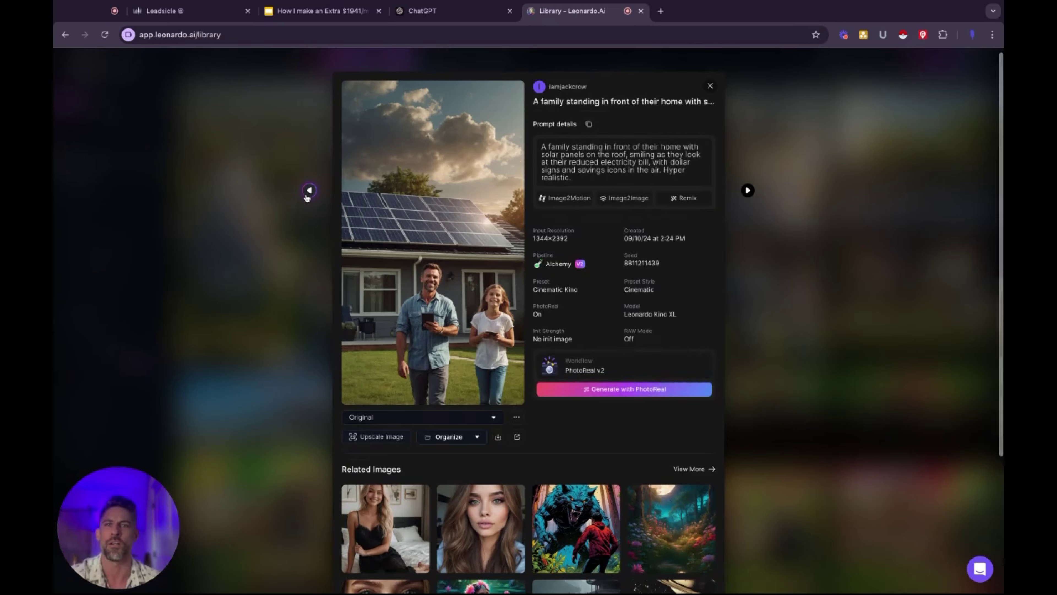
{"action": "left_click", "coordinate": [308, 195]}
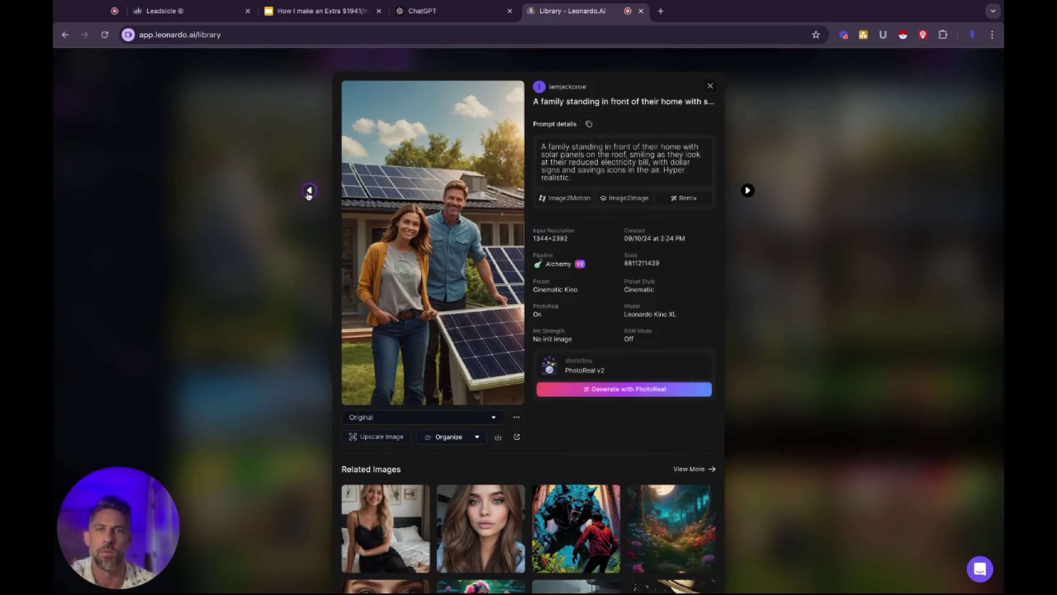
{"action": "left_click", "coordinate": [308, 195]}
{"action": "left_click", "coordinate": [309, 191]}
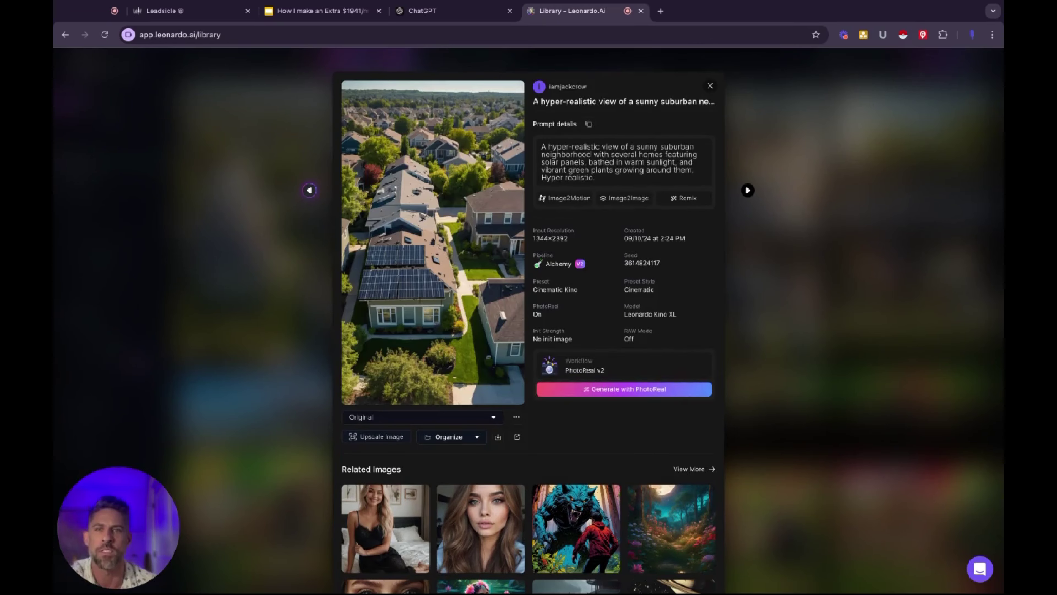
{"action": "left_click", "coordinate": [309, 191]}
{"action": "left_click", "coordinate": [309, 190]}
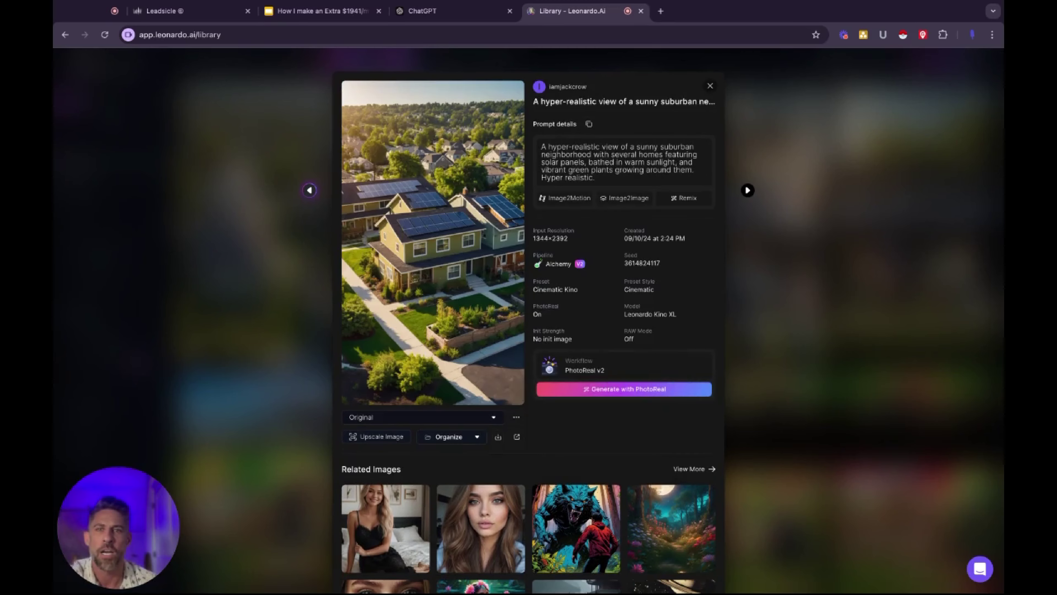
{"action": "left_click", "coordinate": [309, 191]}
{"action": "left_click", "coordinate": [310, 190]}
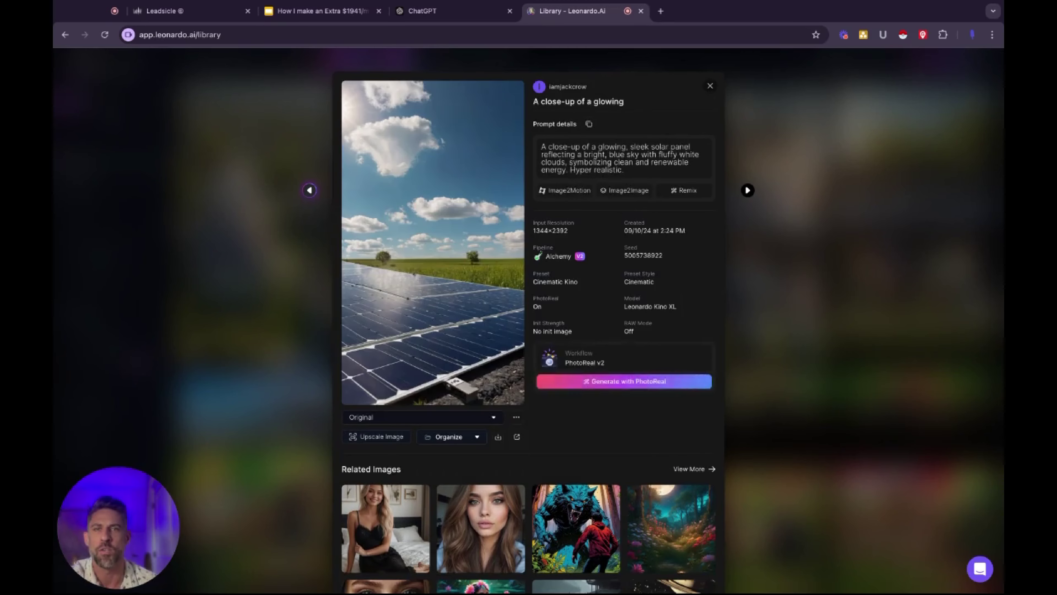
{"action": "left_click", "coordinate": [309, 190]}
{"action": "left_click", "coordinate": [310, 190]}
{"action": "left_click", "coordinate": [310, 190]}
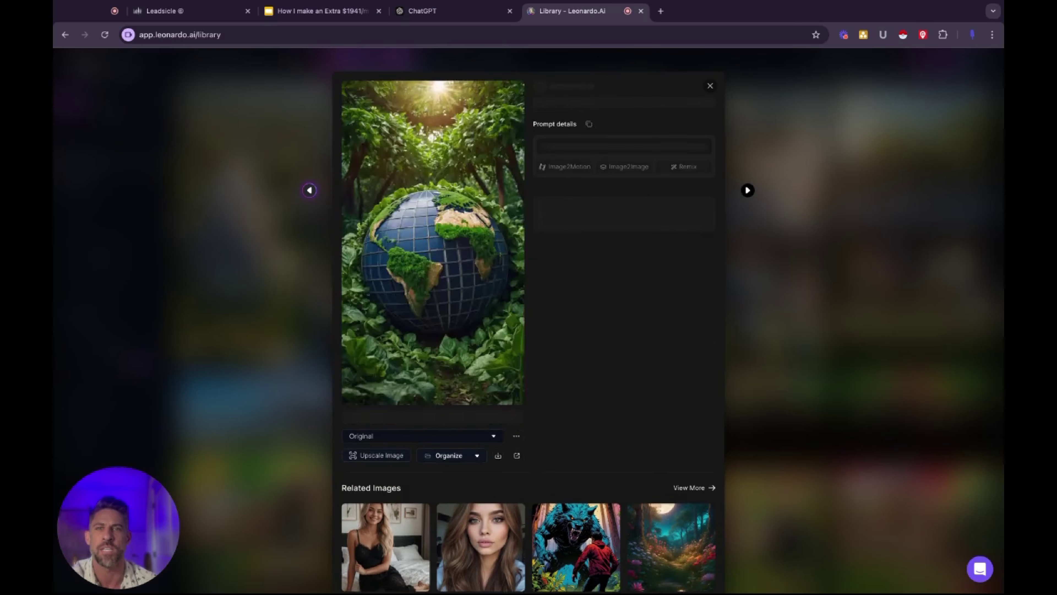
{"action": "left_click", "coordinate": [309, 191]}
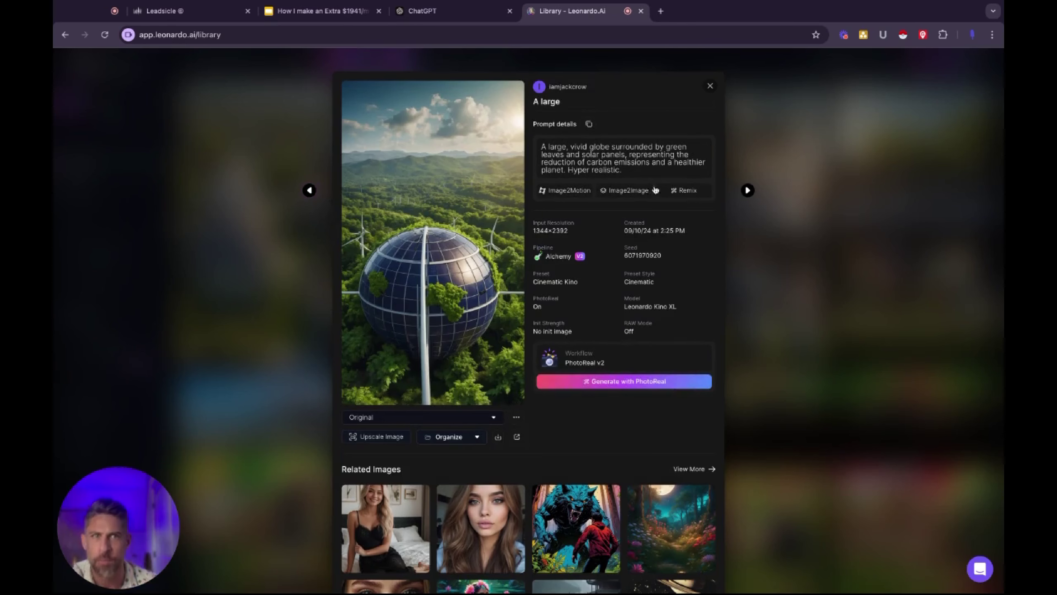
{"action": "left_click", "coordinate": [748, 190]}
{"action": "left_click", "coordinate": [310, 191]}
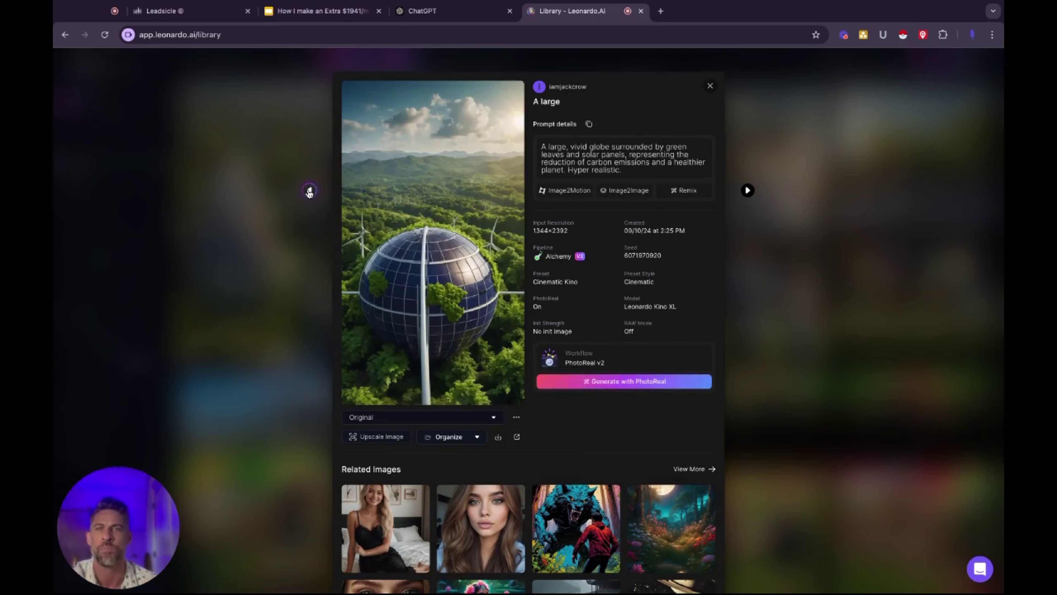
{"action": "left_click", "coordinate": [309, 191]}
{"action": "left_click", "coordinate": [310, 190]}
{"action": "left_click", "coordinate": [309, 190]}
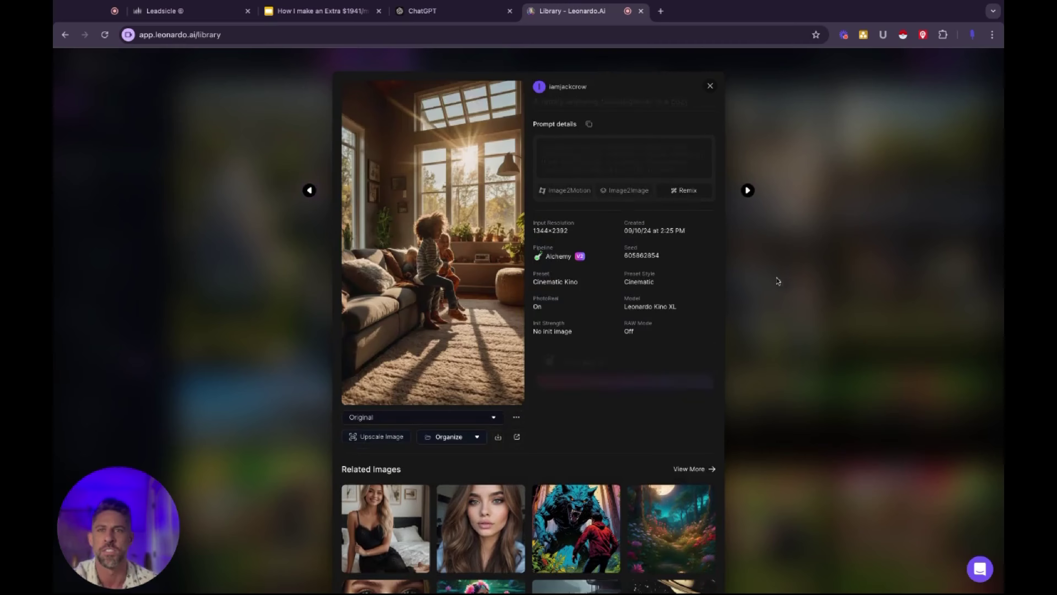
{"action": "left_click", "coordinate": [899, 303]}
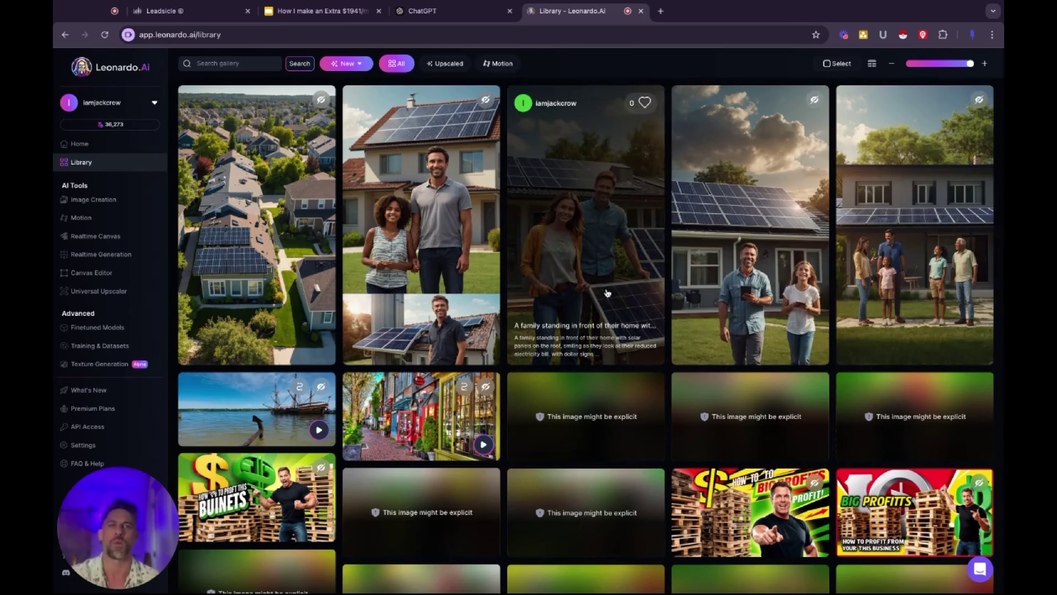
Reveal the image flagged as possibly explicit in the first row of the library.
{"action": "scroll", "coordinate": [606, 292], "scroll_direction": "up", "scroll_amount": 15}
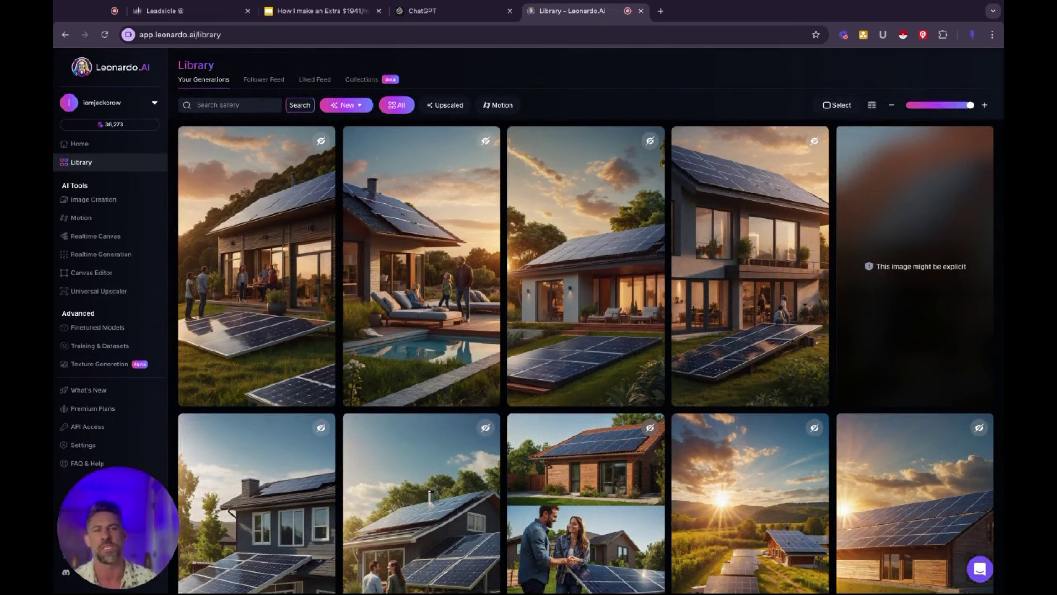
{"action": "left_click", "coordinate": [923, 272]}
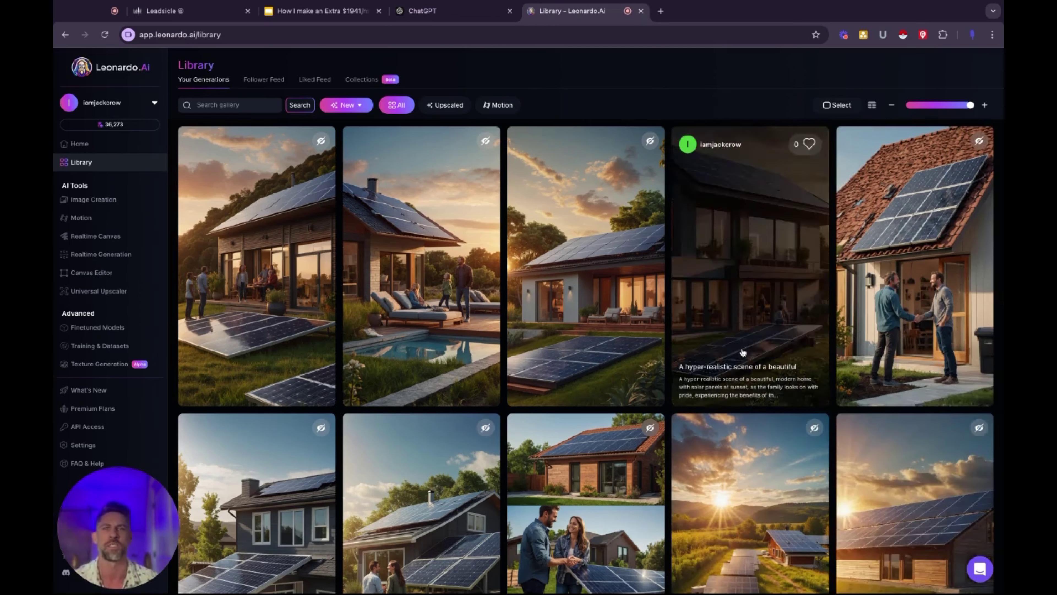
Look through the library's generated solar images down to the row of families in front of their homes.
{"action": "scroll", "coordinate": [605, 382], "scroll_direction": "down", "scroll_amount": 6}
{"action": "scroll", "coordinate": [606, 382], "scroll_direction": "down", "scroll_amount": 15}
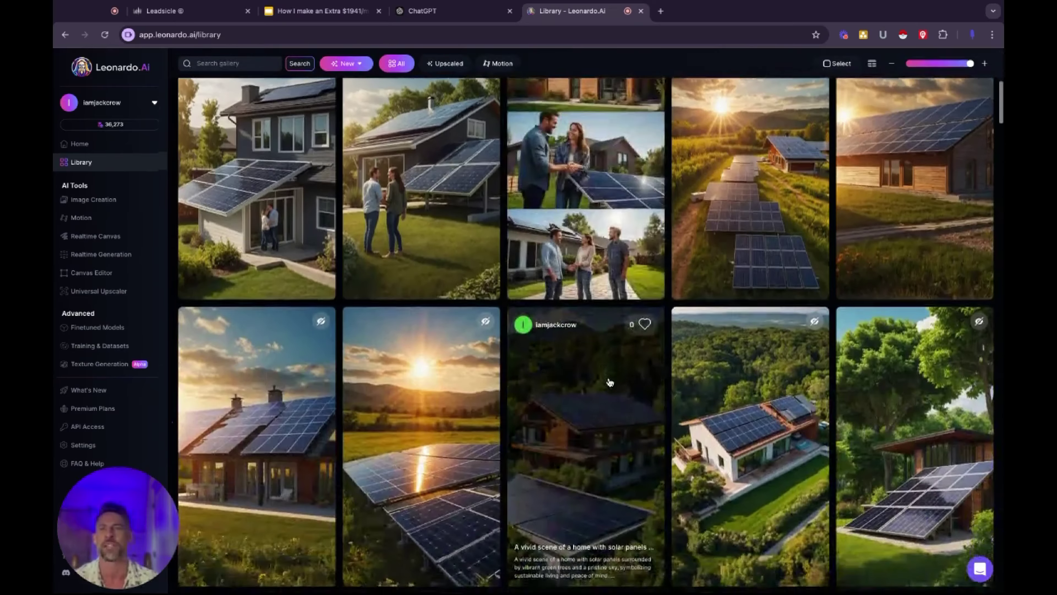
{"action": "scroll", "coordinate": [609, 383], "scroll_direction": "down", "scroll_amount": 13}
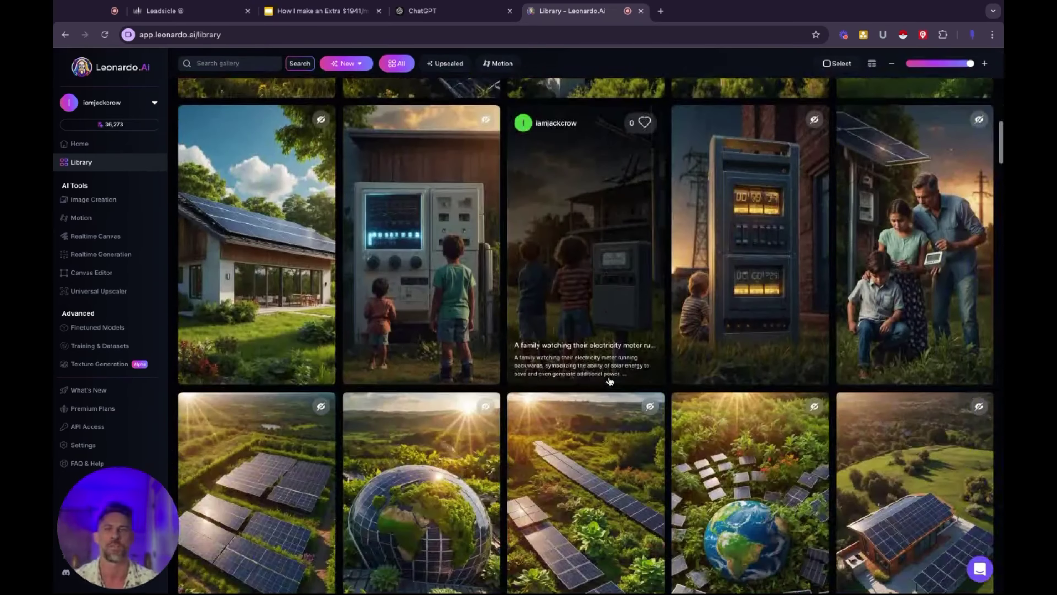
{"action": "scroll", "coordinate": [612, 390], "scroll_direction": "down", "scroll_amount": 10}
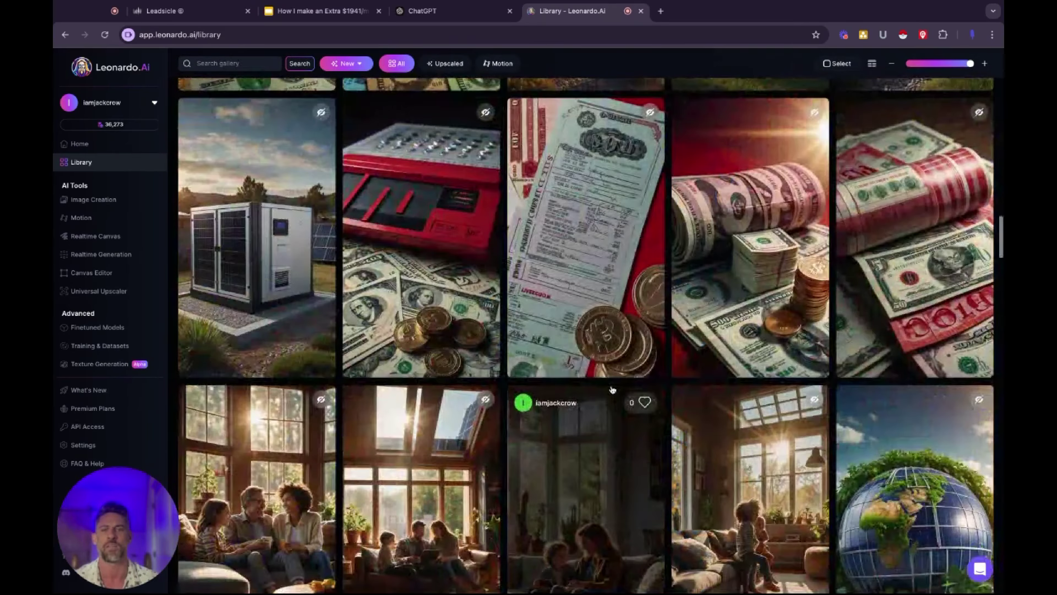
{"action": "scroll", "coordinate": [604, 384], "scroll_direction": "down", "scroll_amount": 15}
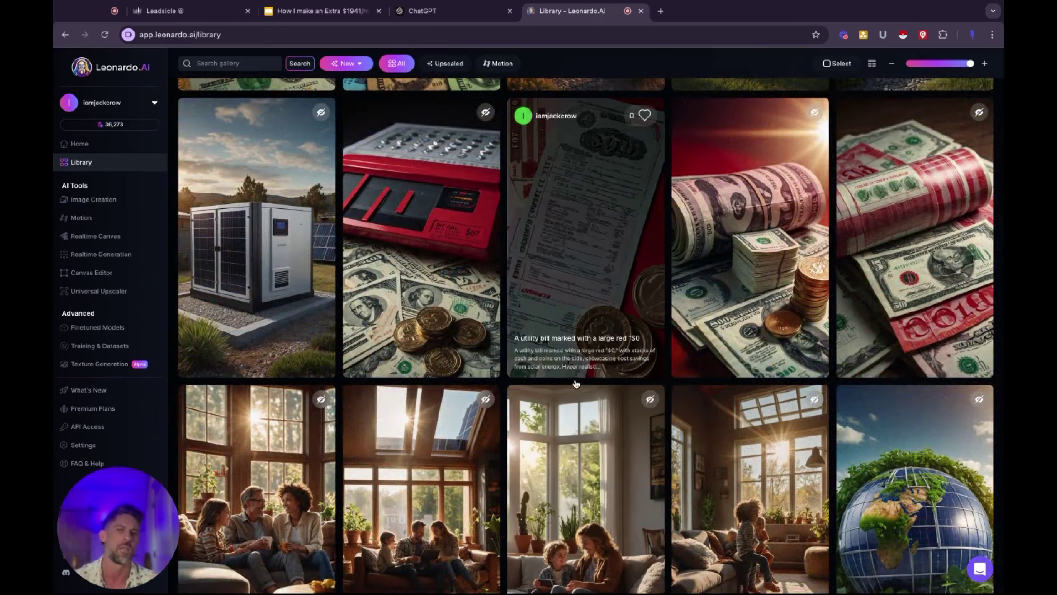
{"action": "scroll", "coordinate": [592, 374], "scroll_direction": "down", "scroll_amount": 11}
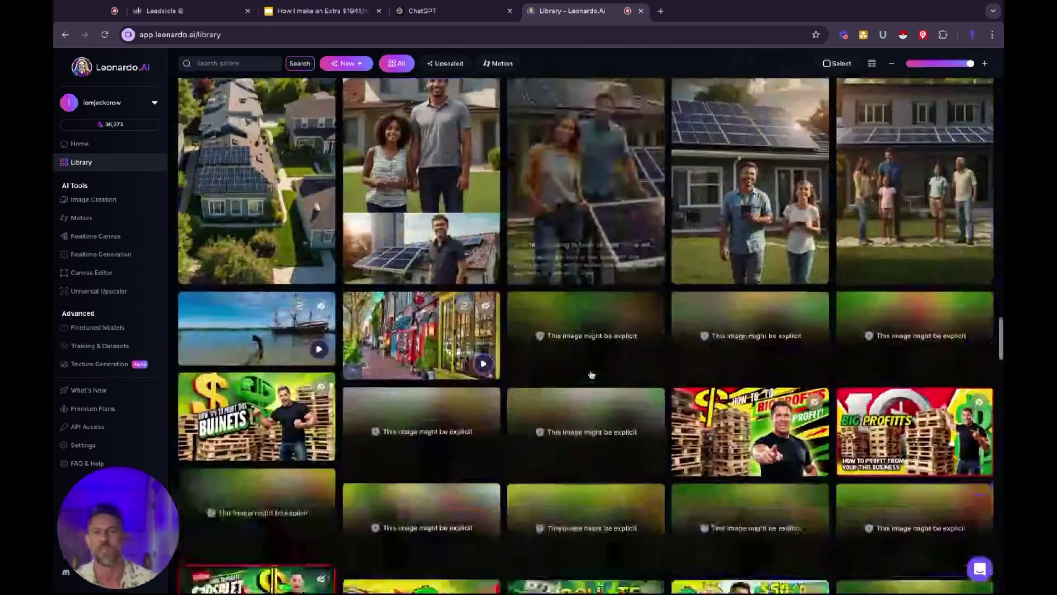
{"action": "scroll", "coordinate": [591, 375], "scroll_direction": "up", "scroll_amount": 7}
{"action": "scroll", "coordinate": [593, 375], "scroll_direction": "down", "scroll_amount": 1}
{"action": "scroll", "coordinate": [593, 375], "scroll_direction": "down", "scroll_amount": 2}
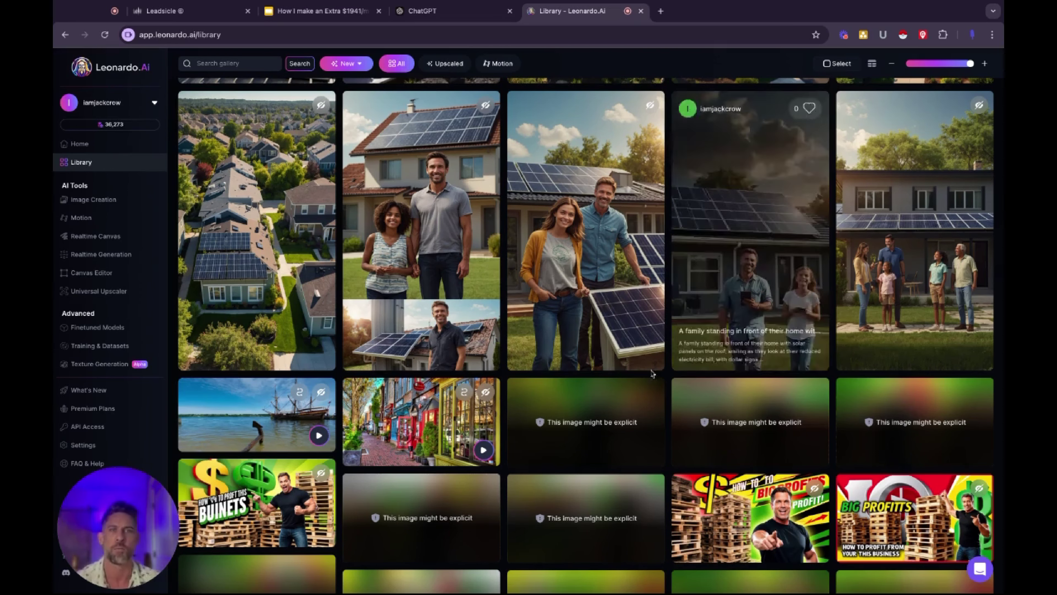
Preview the group family image and the image of the couple beside the solar panel at full size.
{"action": "left_click", "coordinate": [901, 225]}
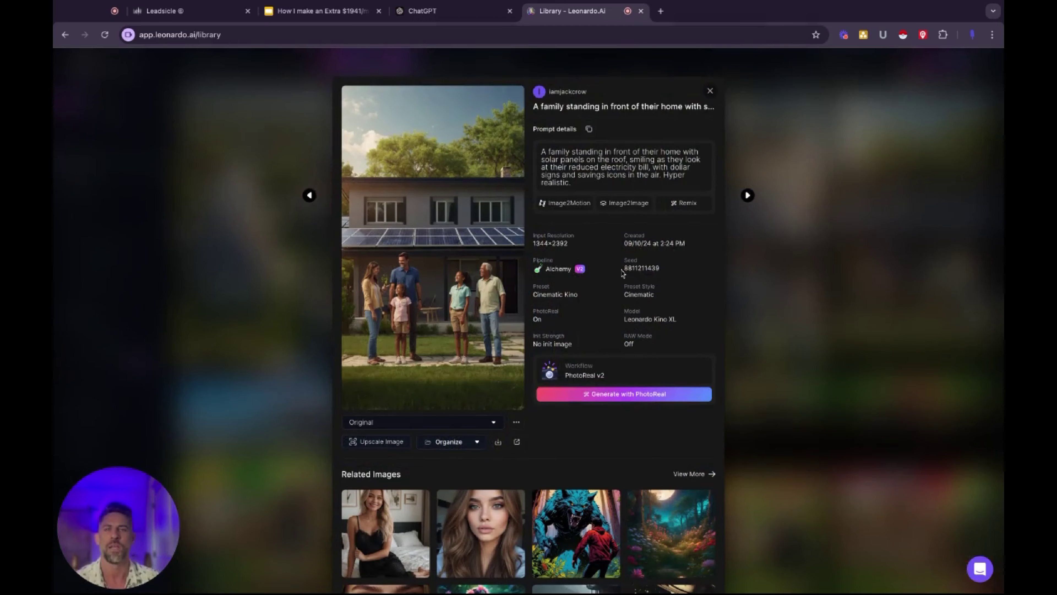
{"action": "left_click", "coordinate": [843, 121]}
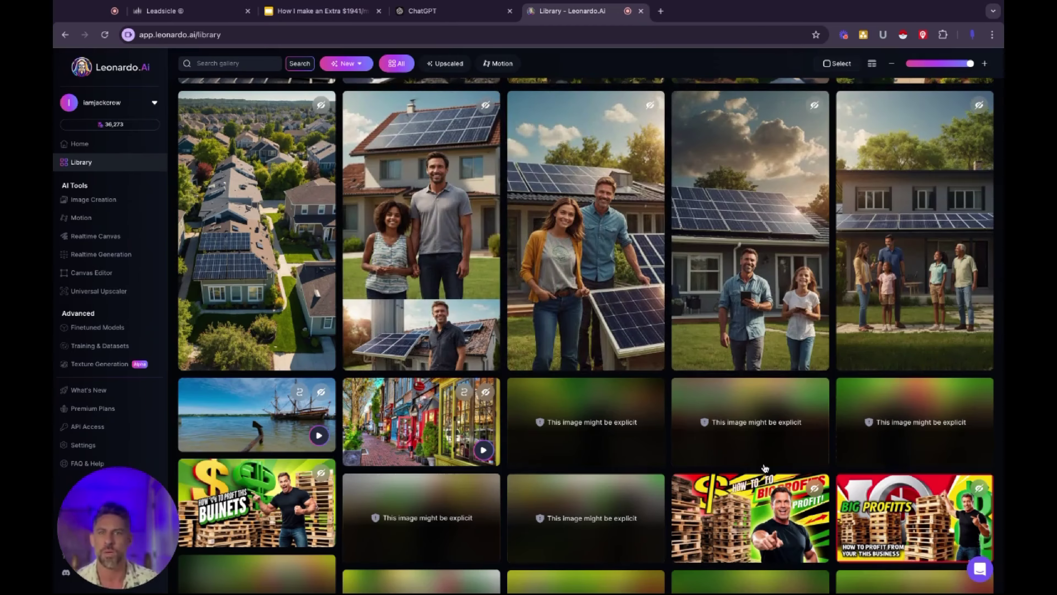
{"action": "left_click", "coordinate": [584, 229]}
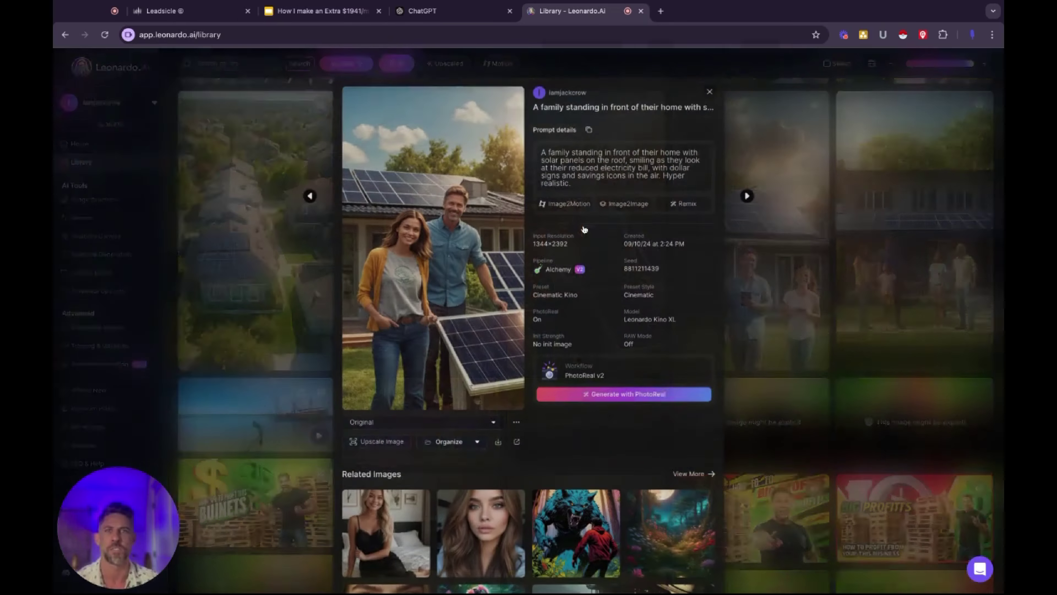
{"action": "left_click", "coordinate": [710, 92]}
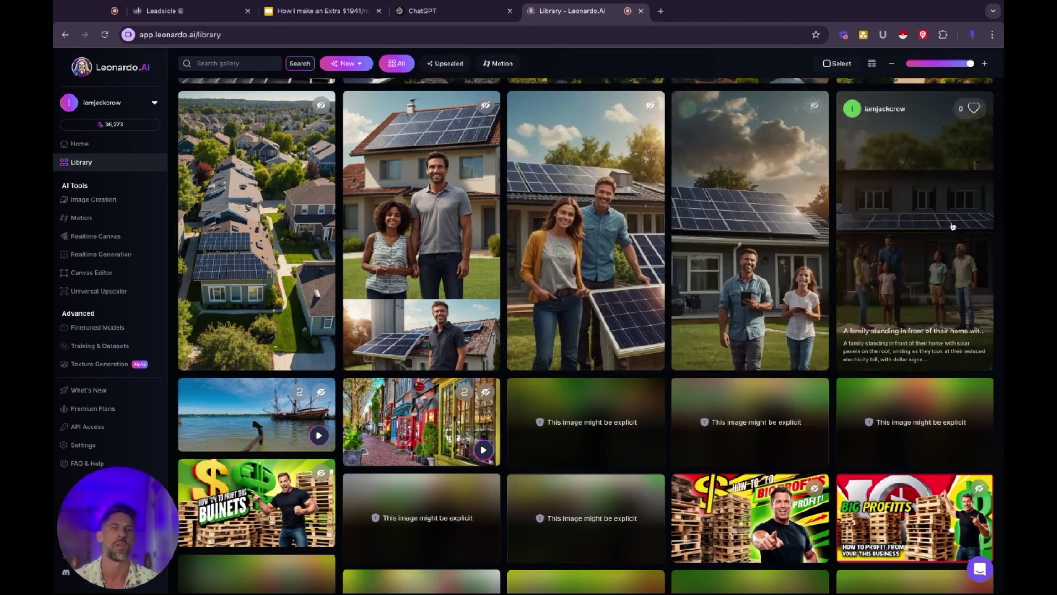
Generate a motion video from the group family image with motion strength 3, and return to the library.
{"action": "left_click", "coordinate": [891, 220]}
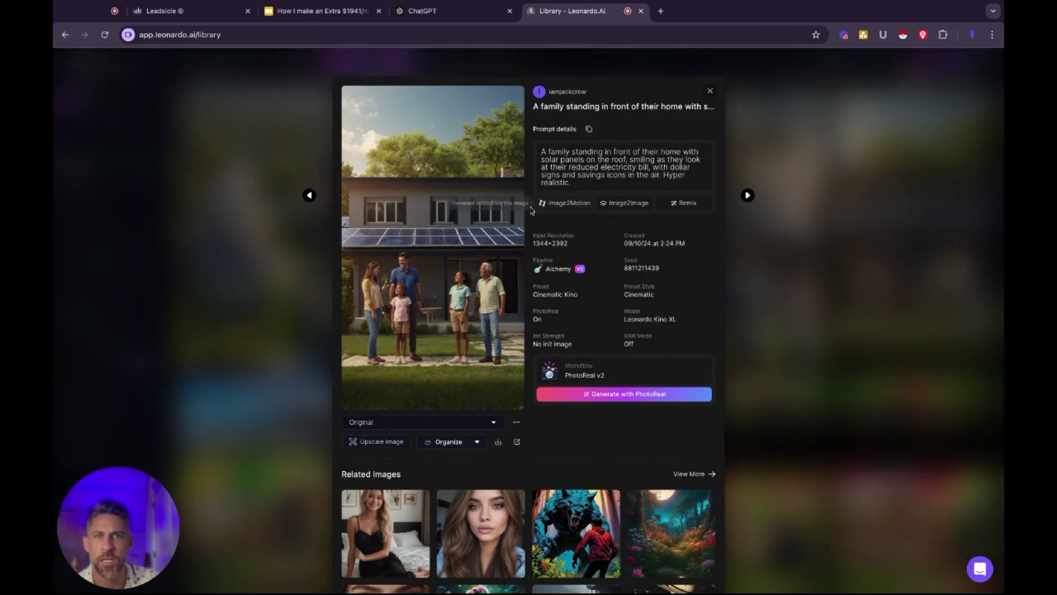
{"action": "left_click", "coordinate": [553, 204]}
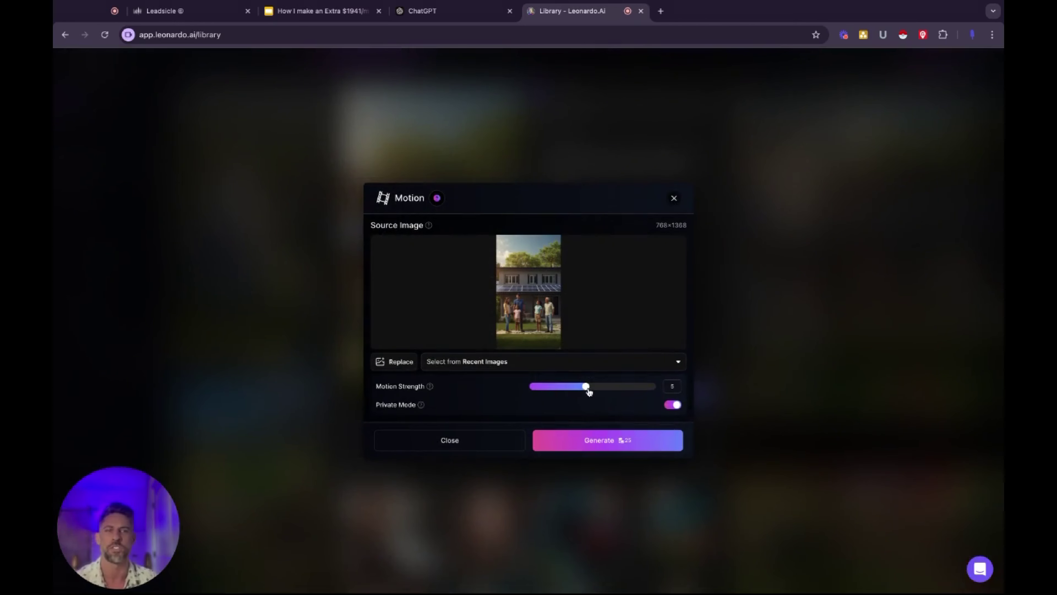
{"action": "key", "text": "Left"}
{"action": "key", "text": "Left"}
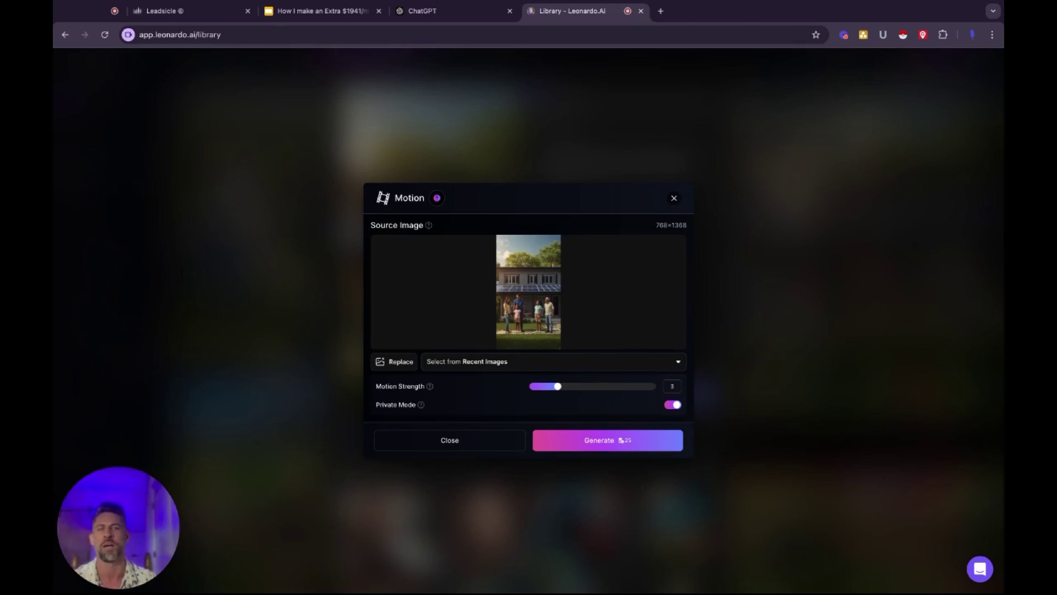
{"action": "left_click", "coordinate": [608, 436]}
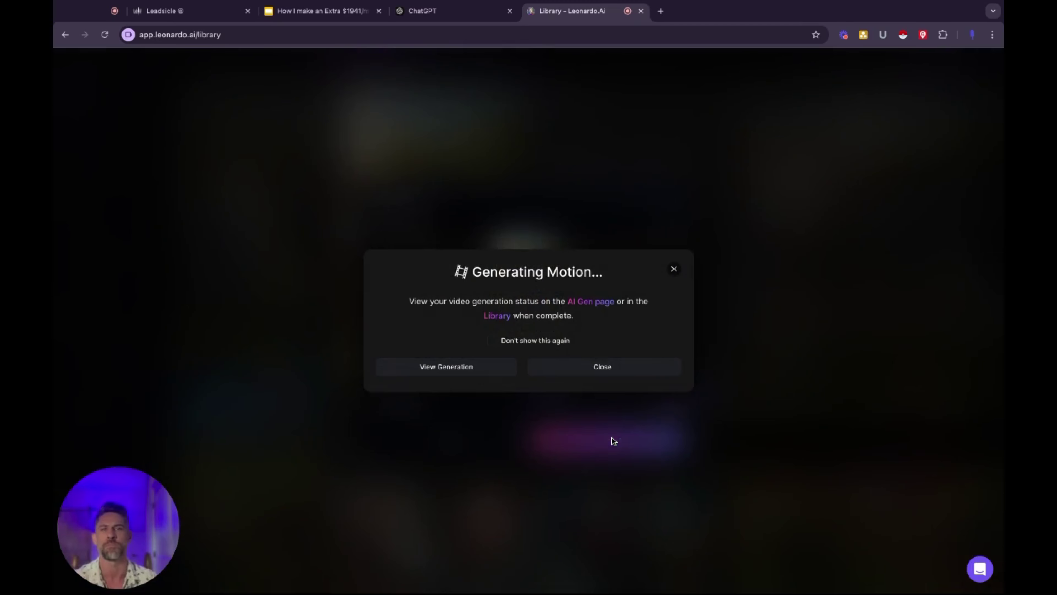
{"action": "left_click", "coordinate": [600, 367]}
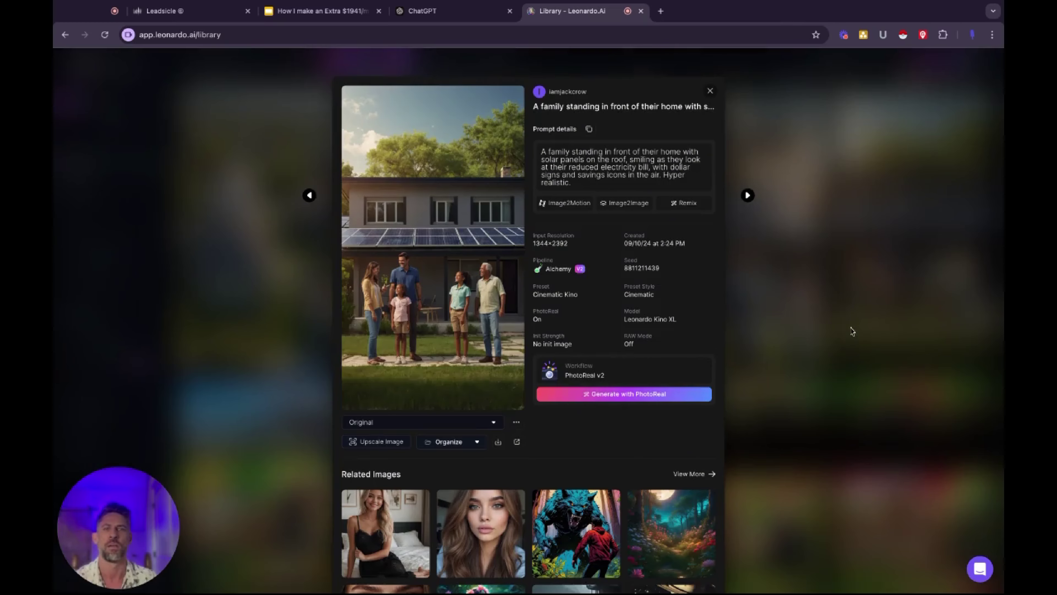
{"action": "left_click", "coordinate": [853, 331]}
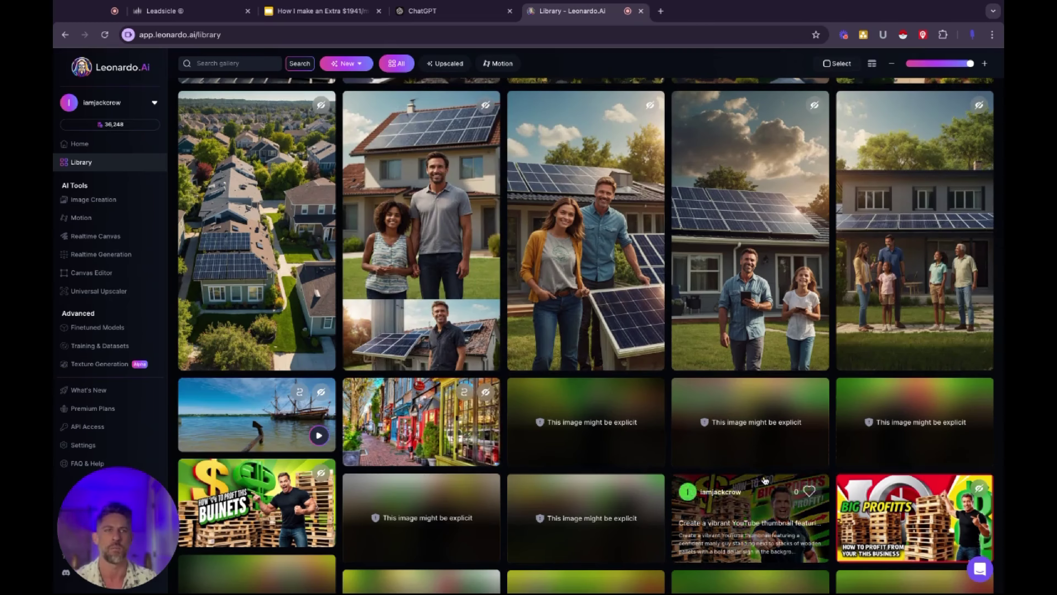
Generate a motion video from the image of the couple beside the solar panel, and return to the library.
{"action": "left_click", "coordinate": [598, 220]}
{"action": "left_click", "coordinate": [563, 204]}
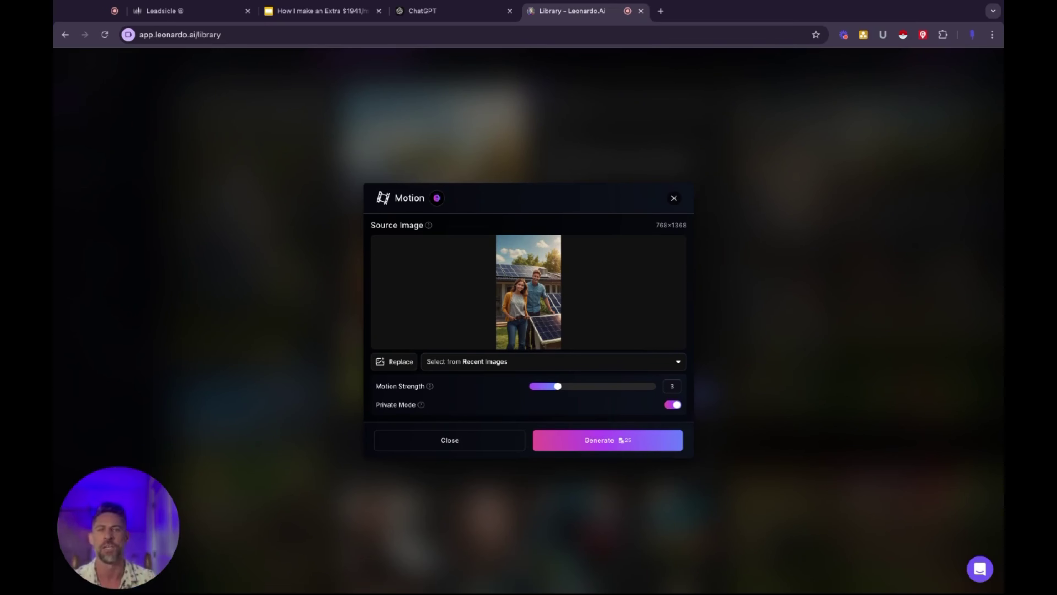
{"action": "left_click", "coordinate": [608, 440]}
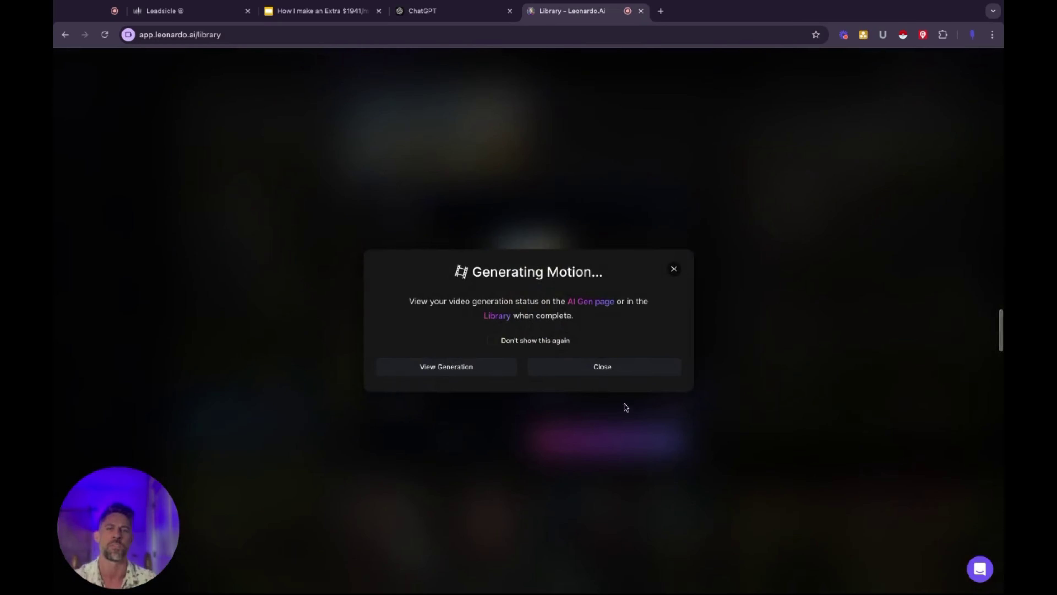
{"action": "left_click", "coordinate": [604, 367]}
{"action": "left_click", "coordinate": [819, 366]}
Generate a motion video from the sunny suburban neighborhood image with the large brown solar roof in front, and return to the library.
{"action": "scroll", "coordinate": [786, 381], "scroll_direction": "up", "scroll_amount": 5}
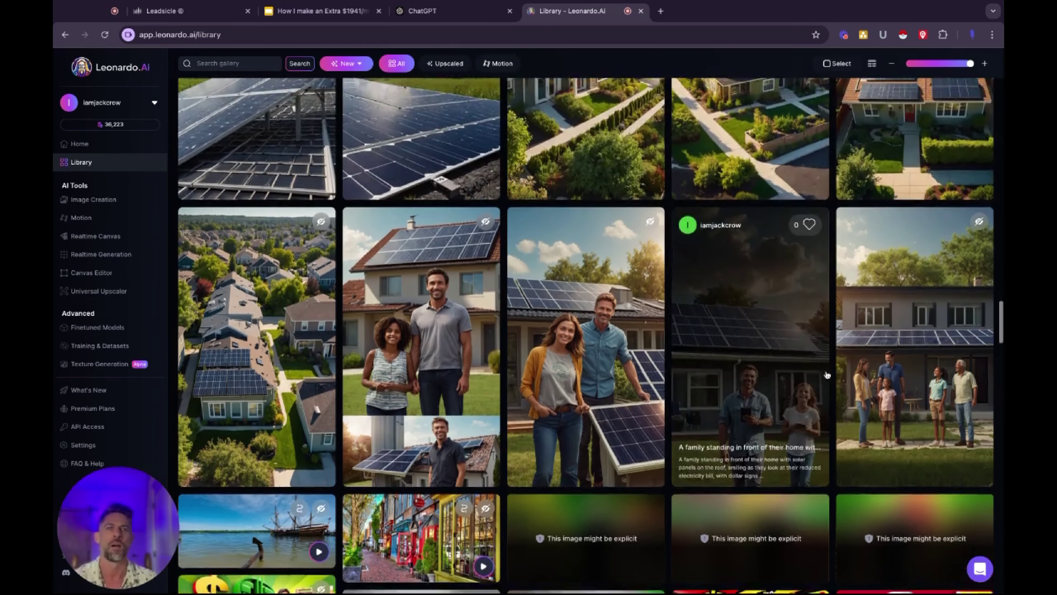
{"action": "scroll", "coordinate": [179, 471], "scroll_direction": "down", "scroll_amount": 2}
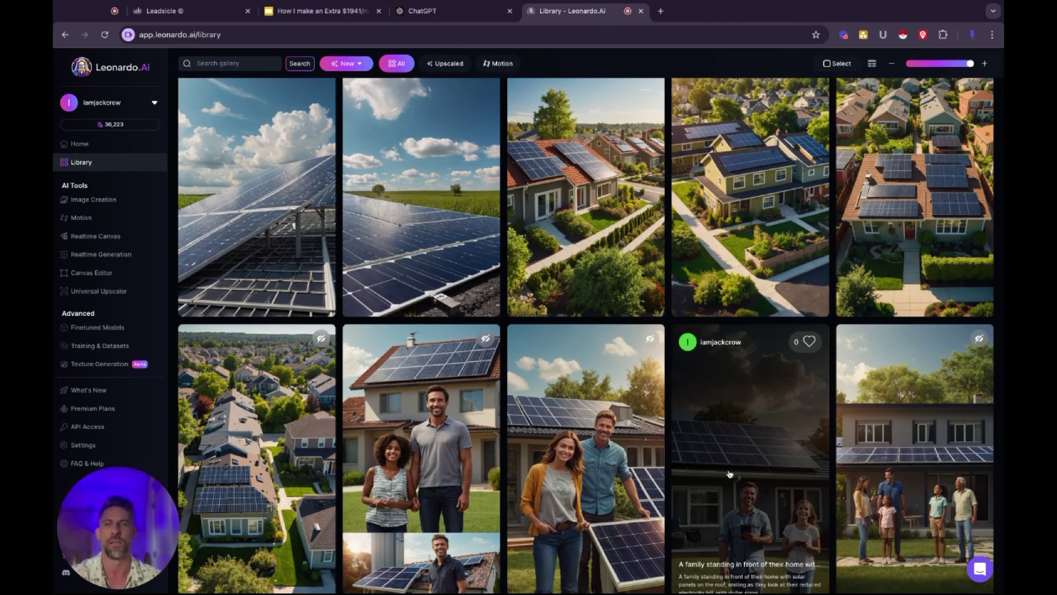
{"action": "scroll", "coordinate": [749, 417], "scroll_direction": "up", "scroll_amount": 2}
{"action": "left_click", "coordinate": [873, 258]}
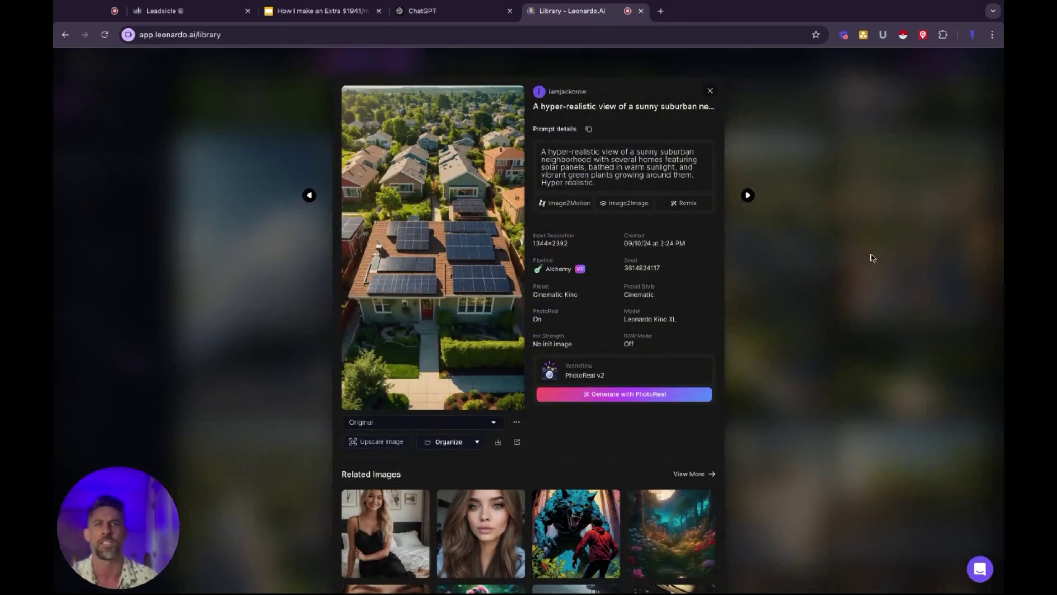
{"action": "left_click", "coordinate": [563, 205]}
{"action": "left_click", "coordinate": [608, 440]}
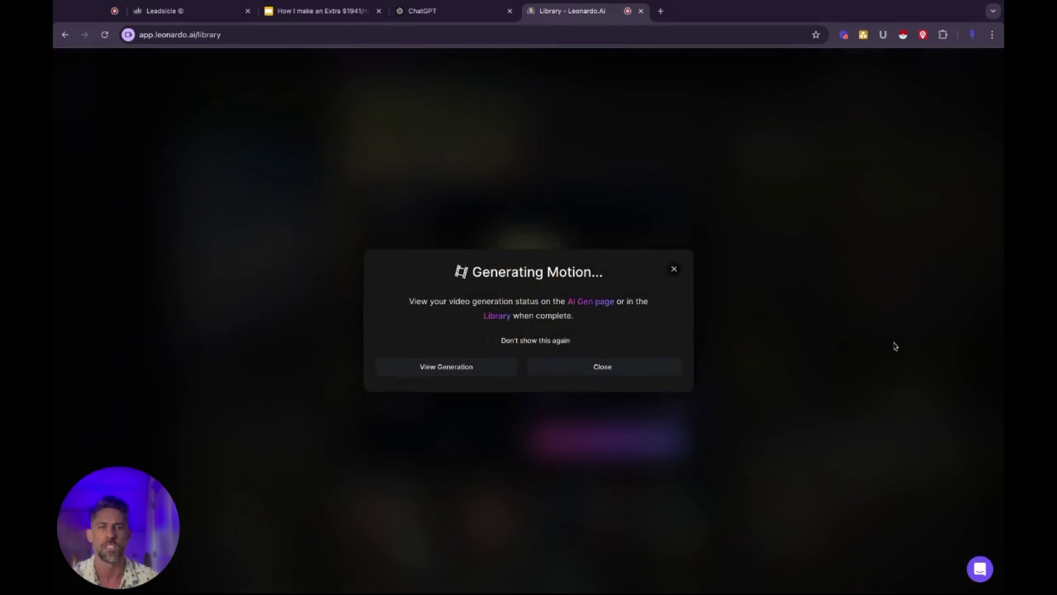
{"action": "left_click", "coordinate": [894, 350]}
{"action": "left_click", "coordinate": [894, 350]}
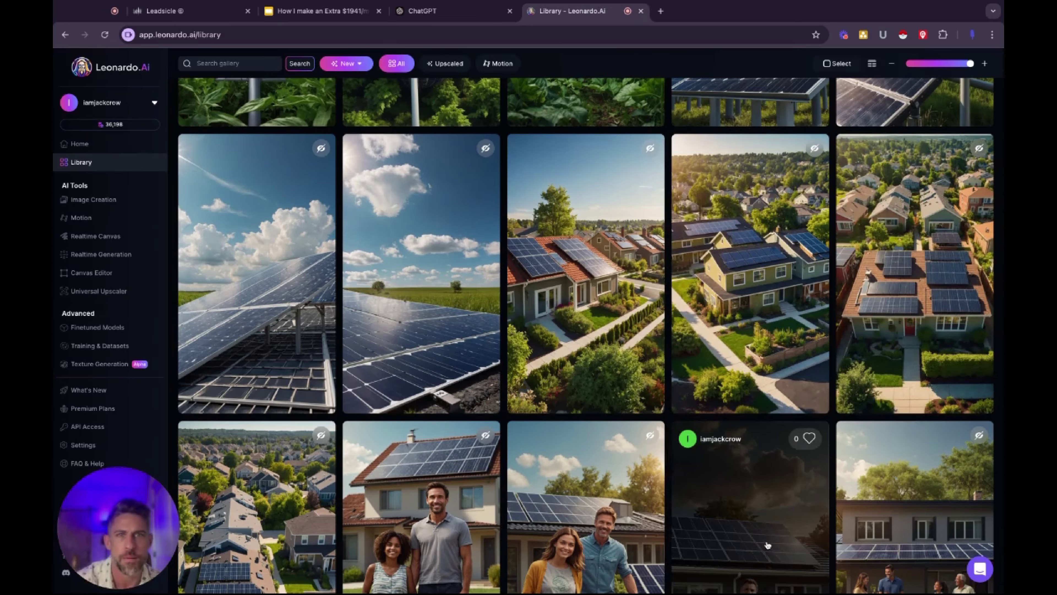
Generate a motion video from the sunny suburban neighborhood image with the green solar-roofed houses, and return to the library.
{"action": "left_click", "coordinate": [785, 301]}
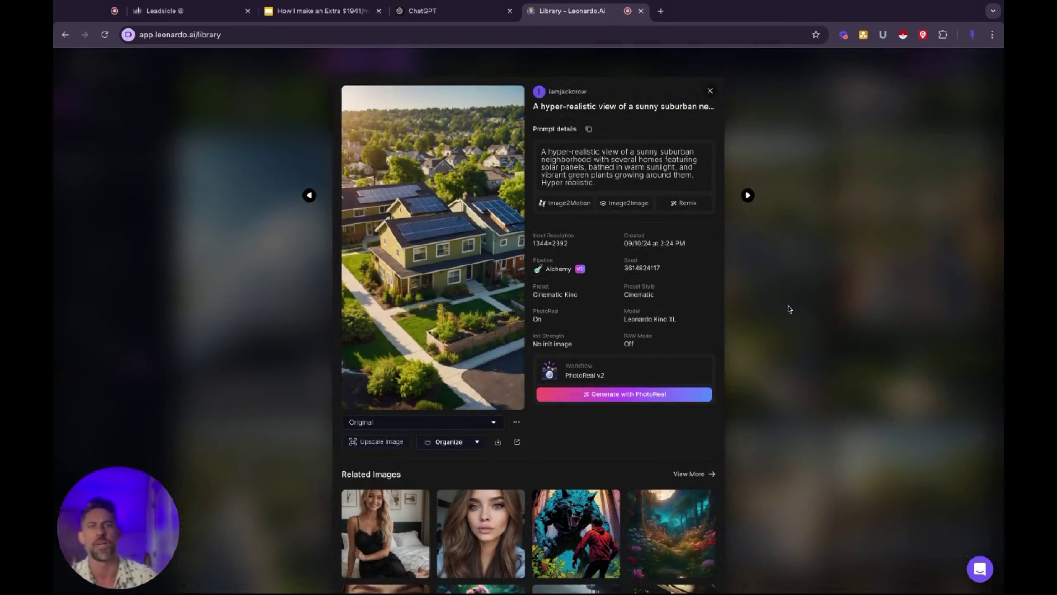
{"action": "left_click", "coordinate": [566, 203]}
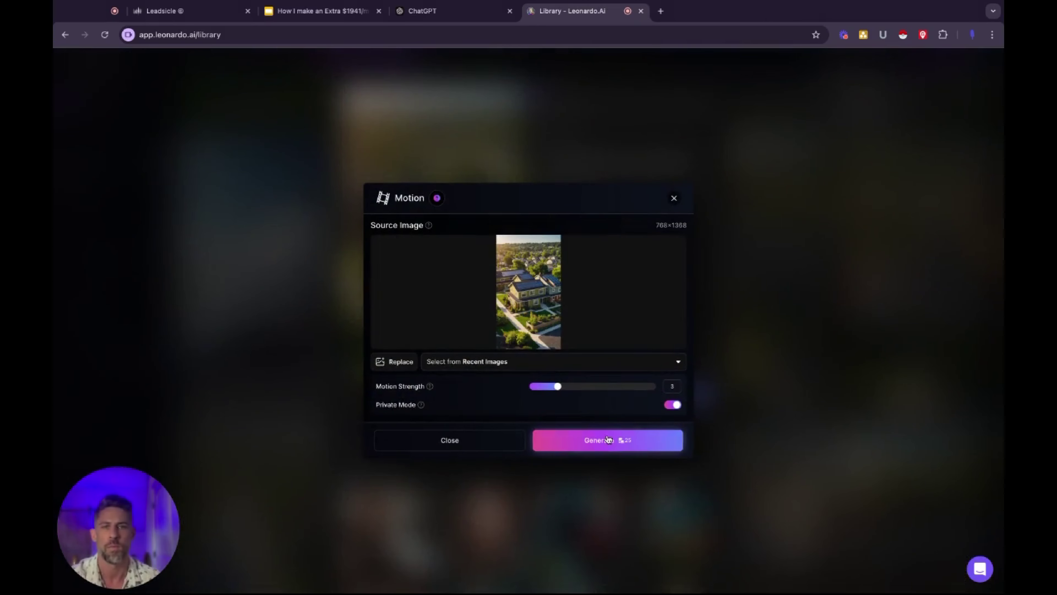
{"action": "left_click", "coordinate": [588, 440]}
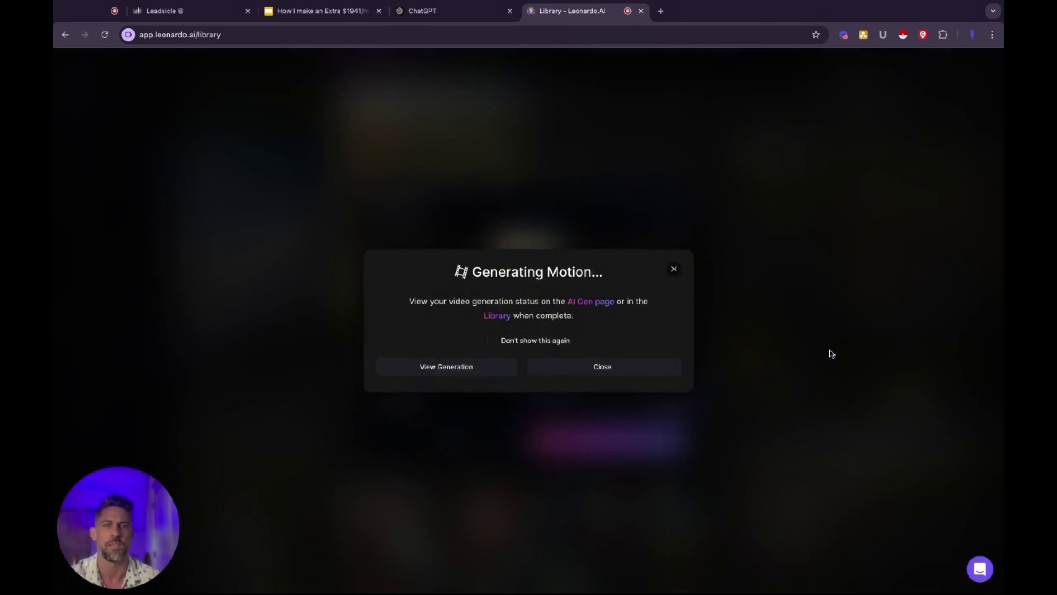
{"action": "left_click", "coordinate": [835, 352]}
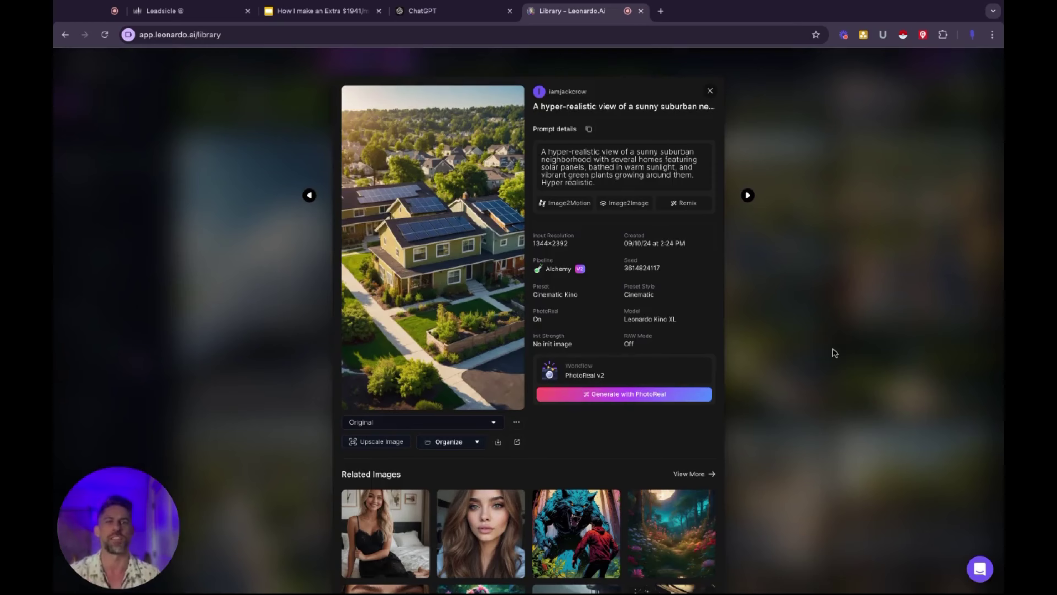
{"action": "left_click", "coordinate": [834, 352]}
Choose the close-up image of the black solar panel beside the green field and open it for Image2Motion.
{"action": "scroll", "coordinate": [749, 358], "scroll_direction": "up", "scroll_amount": 3}
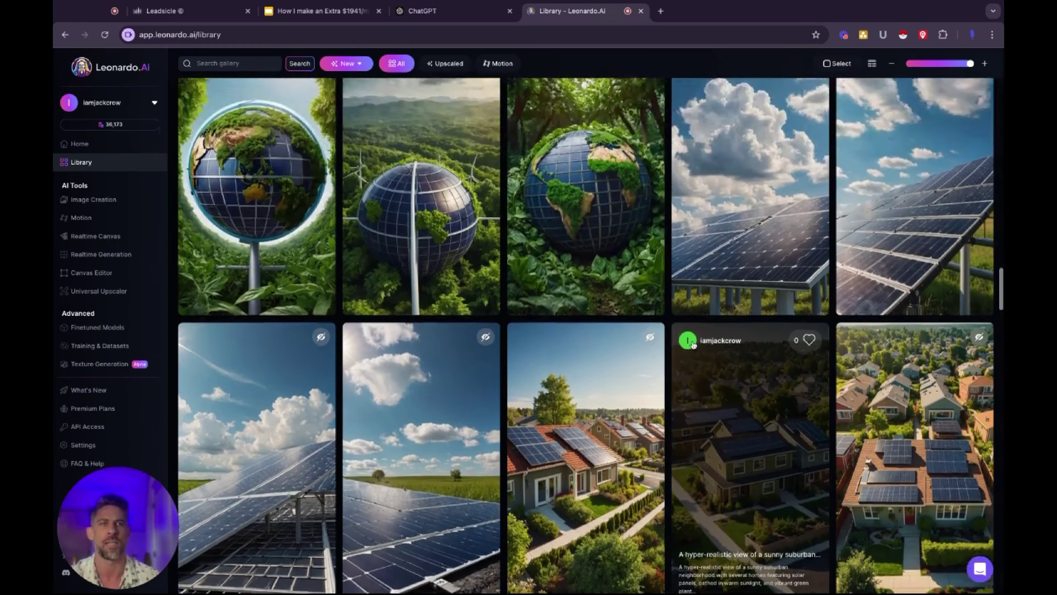
{"action": "scroll", "coordinate": [551, 385], "scroll_direction": "down", "scroll_amount": 1}
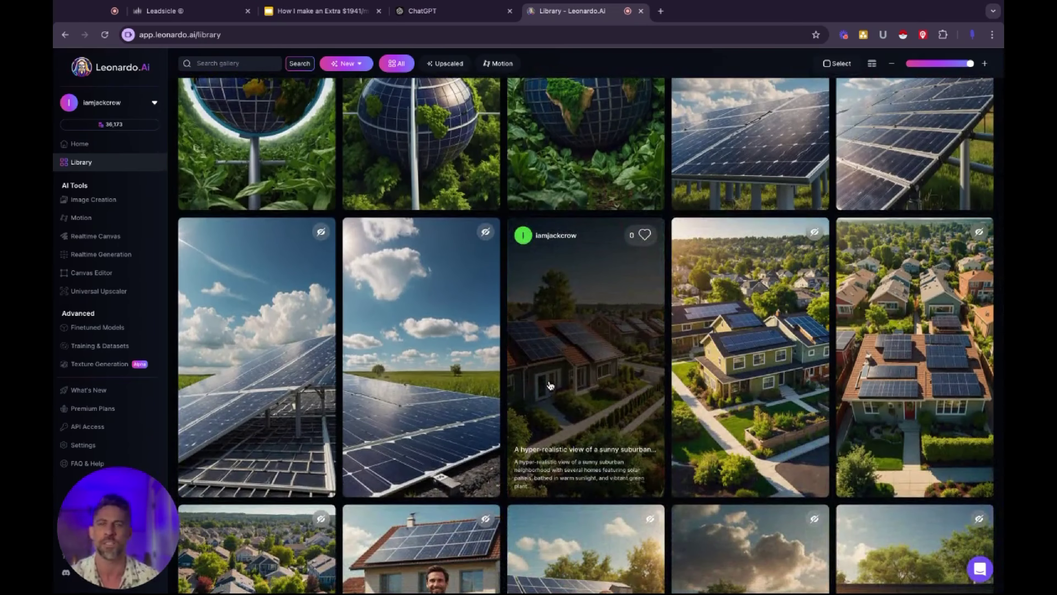
{"action": "scroll", "coordinate": [551, 386], "scroll_direction": "up", "scroll_amount": 3}
{"action": "scroll", "coordinate": [551, 386], "scroll_direction": "down", "scroll_amount": 3}
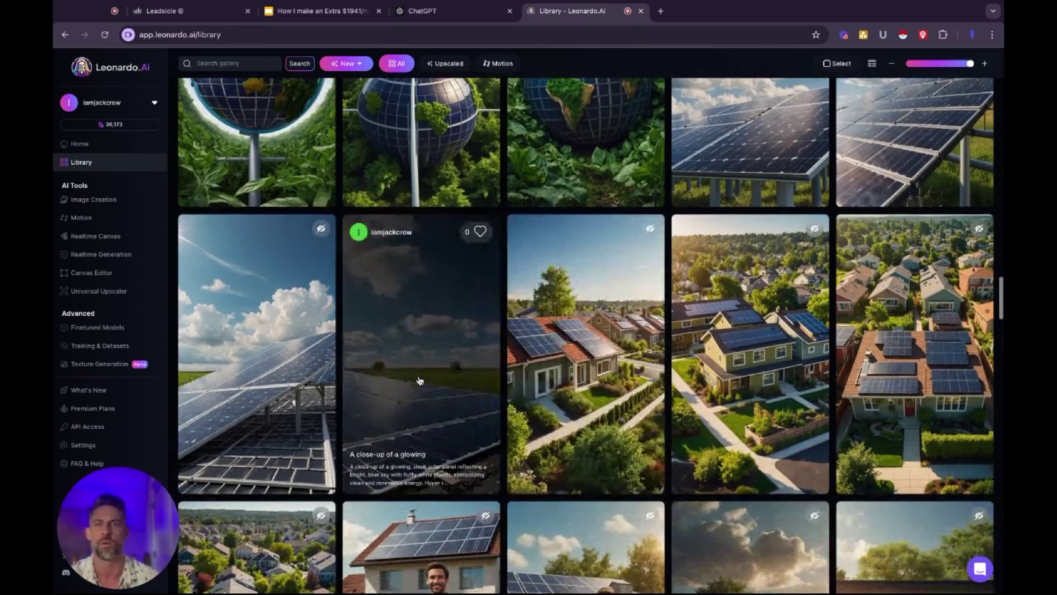
{"action": "left_click", "coordinate": [478, 375]}
{"action": "left_click", "coordinate": [575, 196]}
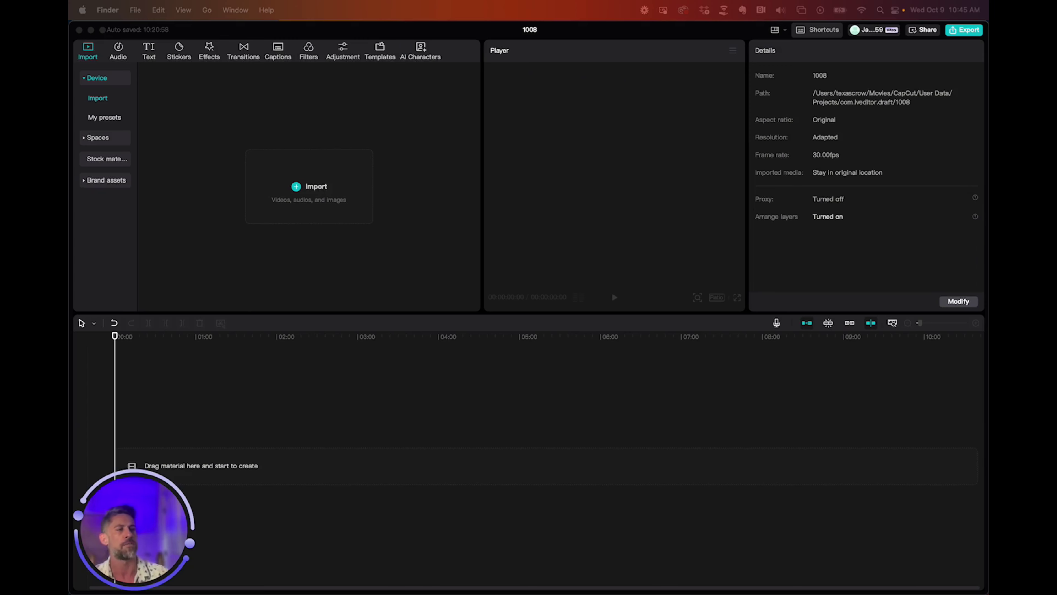
Switch to CapCut and add the ElevenLabs voiceover MP3 to the start of the audio track in project 1008.
{"action": "left_click_drag", "start_coordinate": [879, 367], "coordinate": [235, 537]}
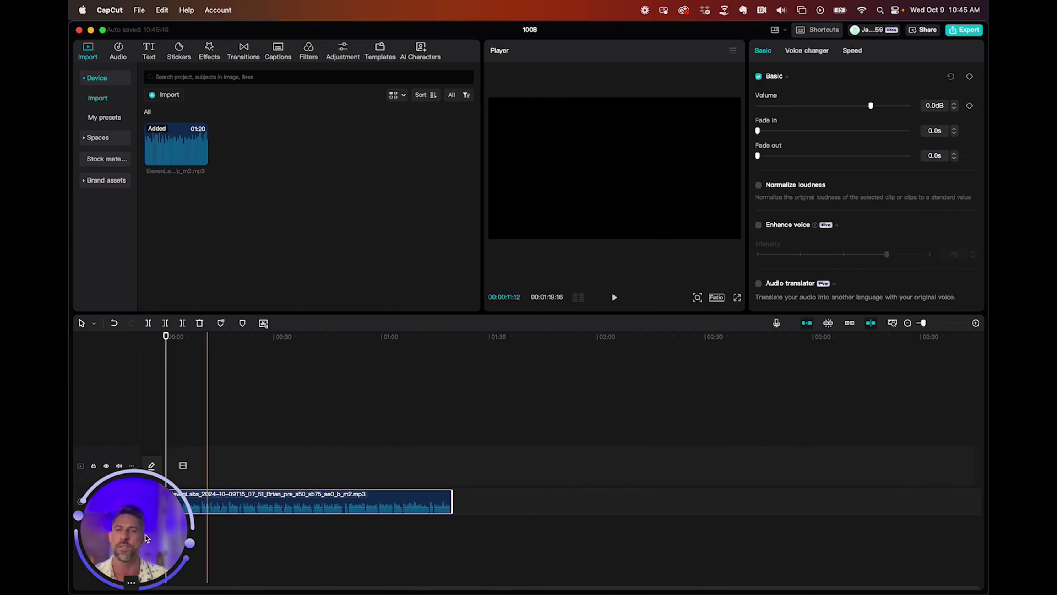
{"action": "left_click_drag", "start_coordinate": [106, 540], "coordinate": [807, 220]}
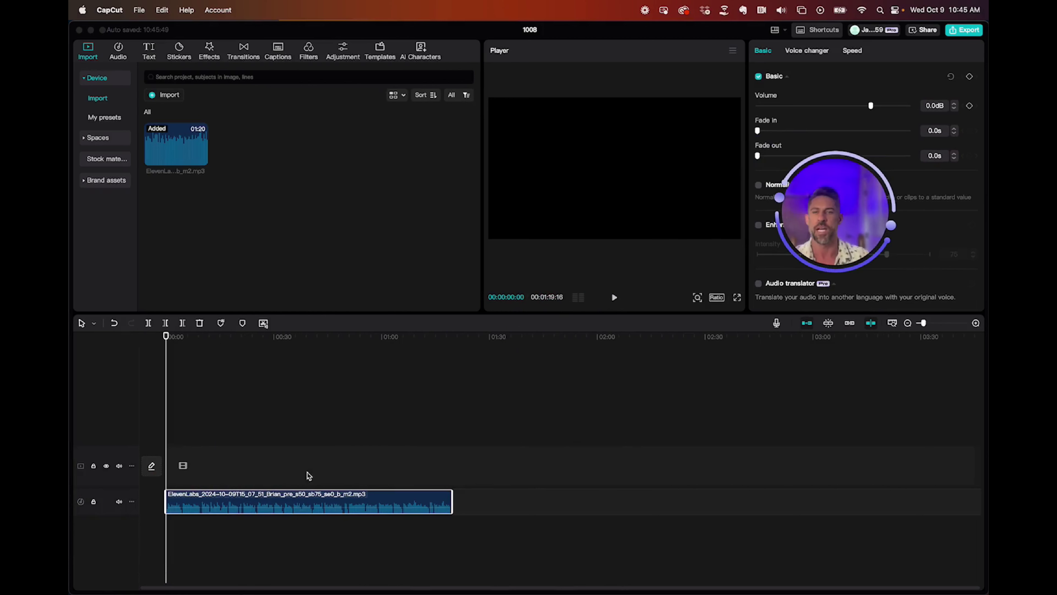
Examine the opening seconds of the voiceover waveform for silent gaps between phrases.
{"action": "left_click", "coordinate": [300, 449]}
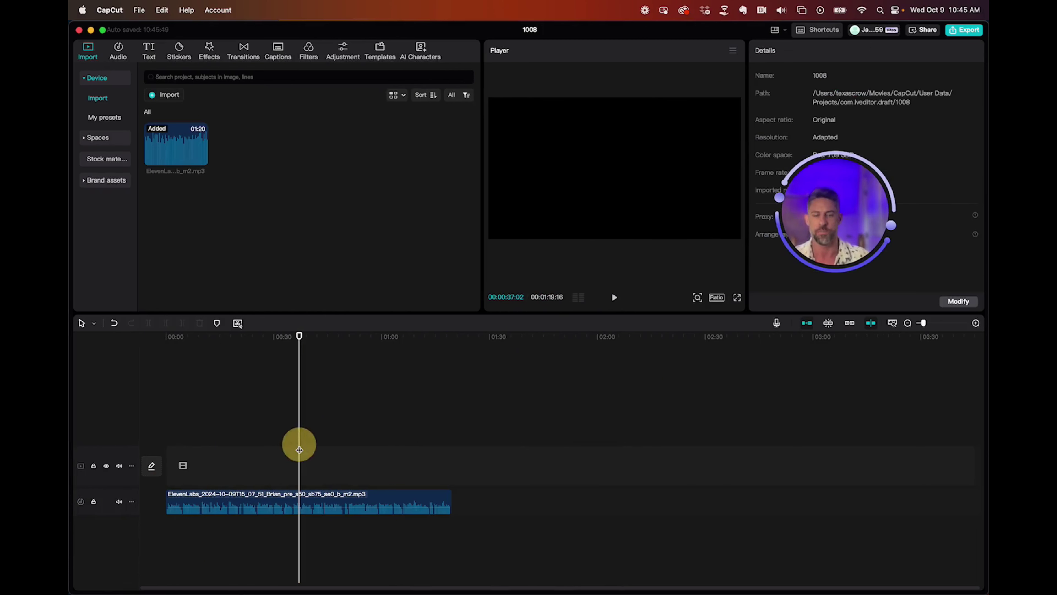
{"action": "scroll", "coordinate": [300, 449], "scroll_direction": "up", "scroll_amount": 3}
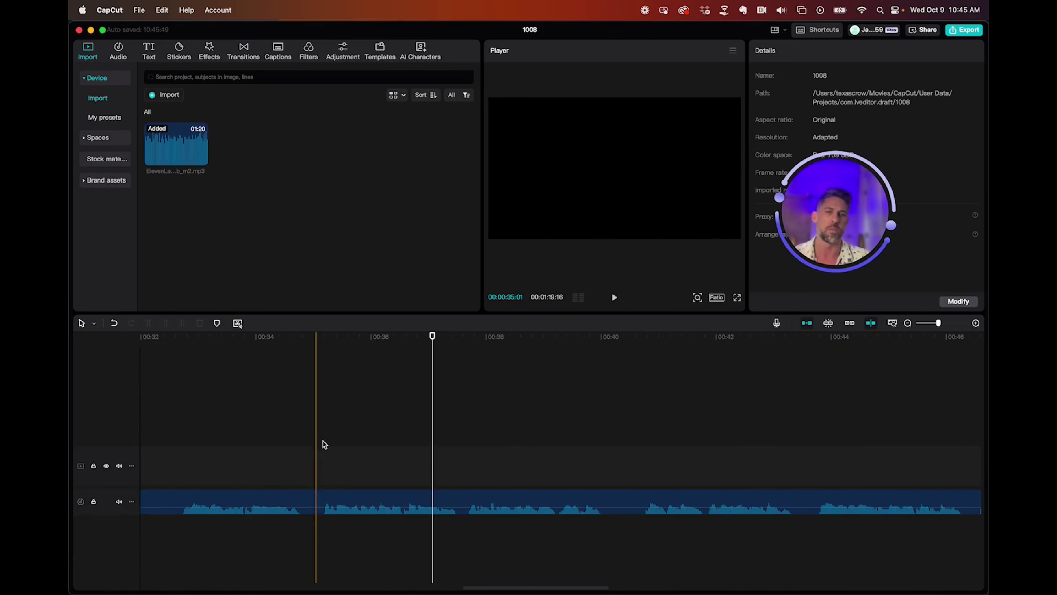
{"action": "scroll", "coordinate": [324, 442], "scroll_direction": "left", "scroll_amount": 10}
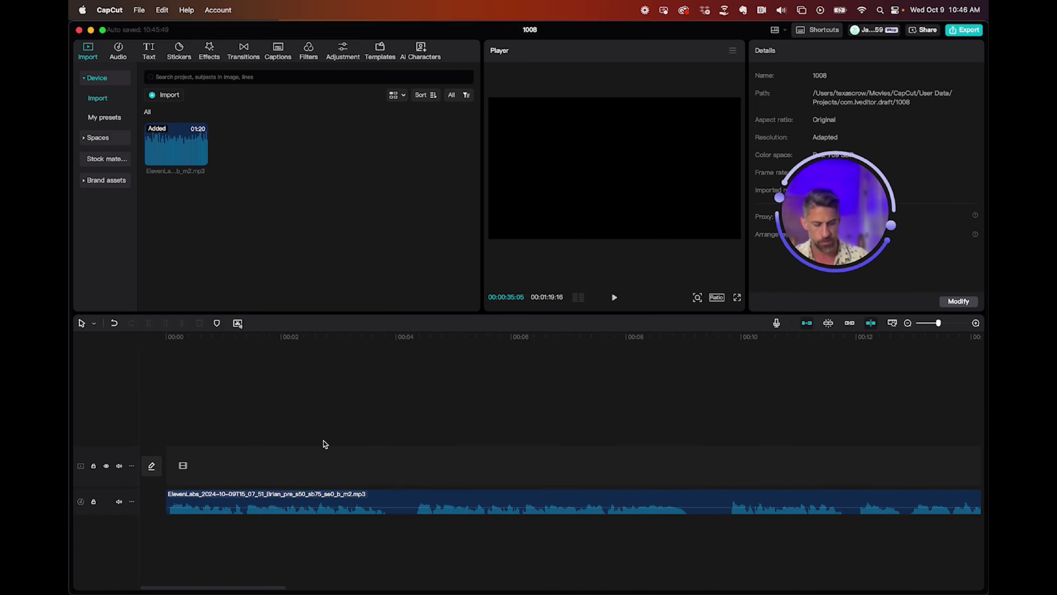
{"action": "scroll", "coordinate": [325, 444], "scroll_direction": "up", "scroll_amount": 5}
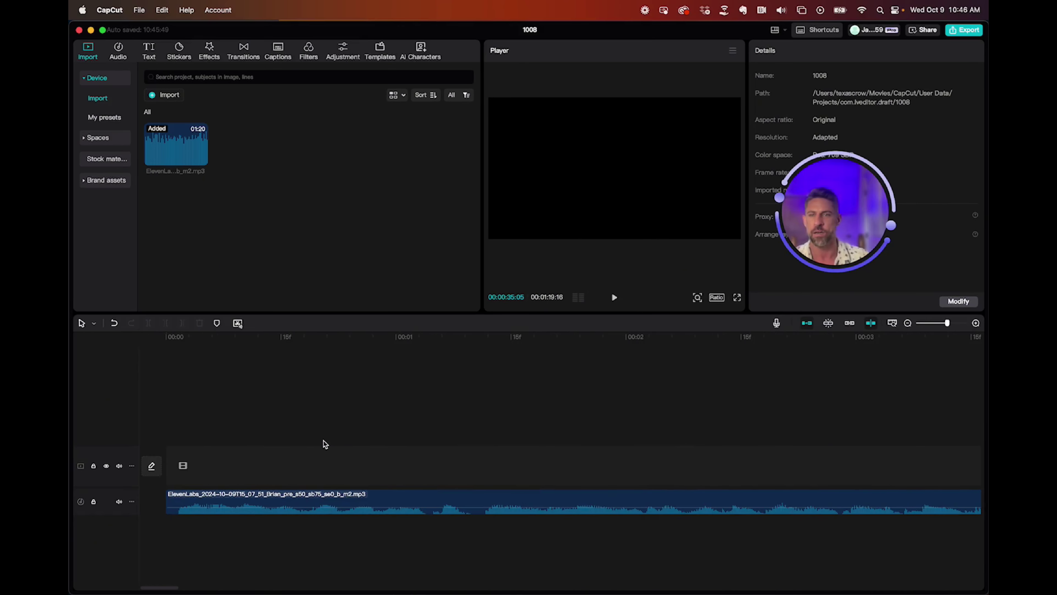
{"action": "scroll", "coordinate": [508, 478], "scroll_direction": "right", "scroll_amount": 10}
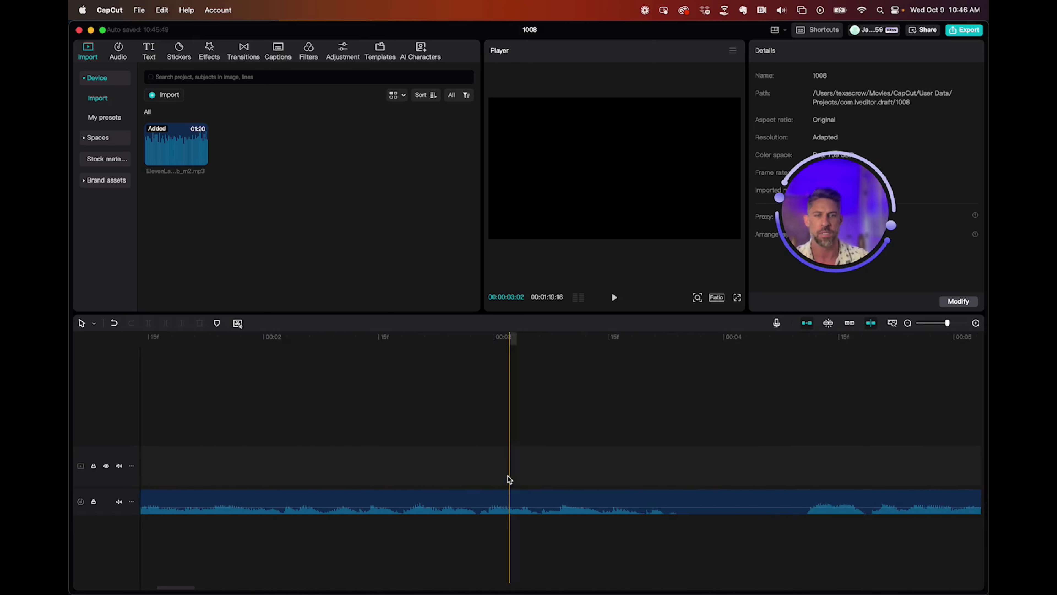
{"action": "scroll", "coordinate": [512, 451], "scroll_direction": "right", "scroll_amount": 12}
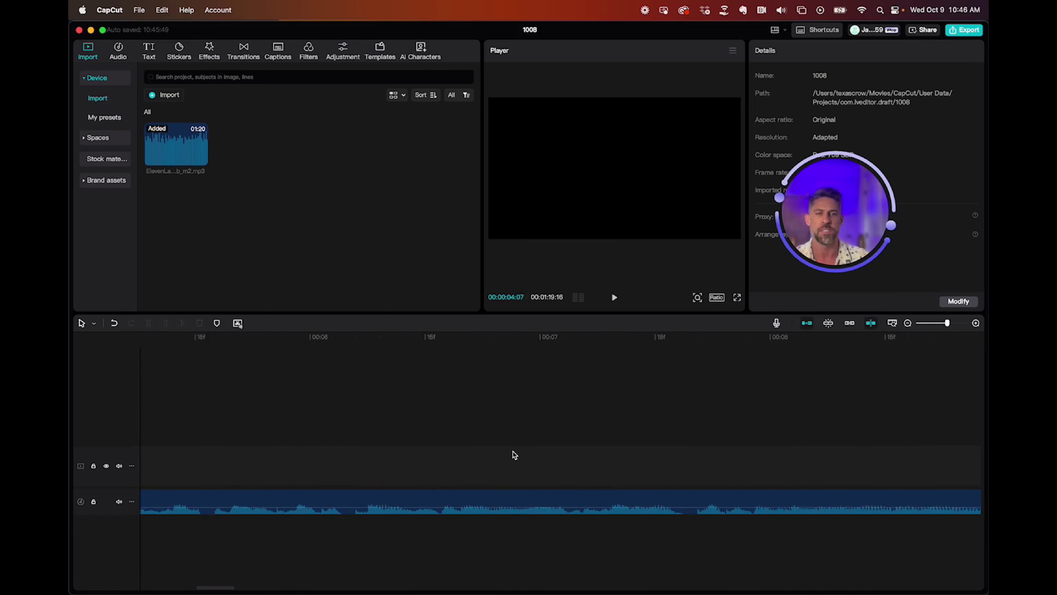
{"action": "scroll", "coordinate": [515, 456], "scroll_direction": "left", "scroll_amount": 20}
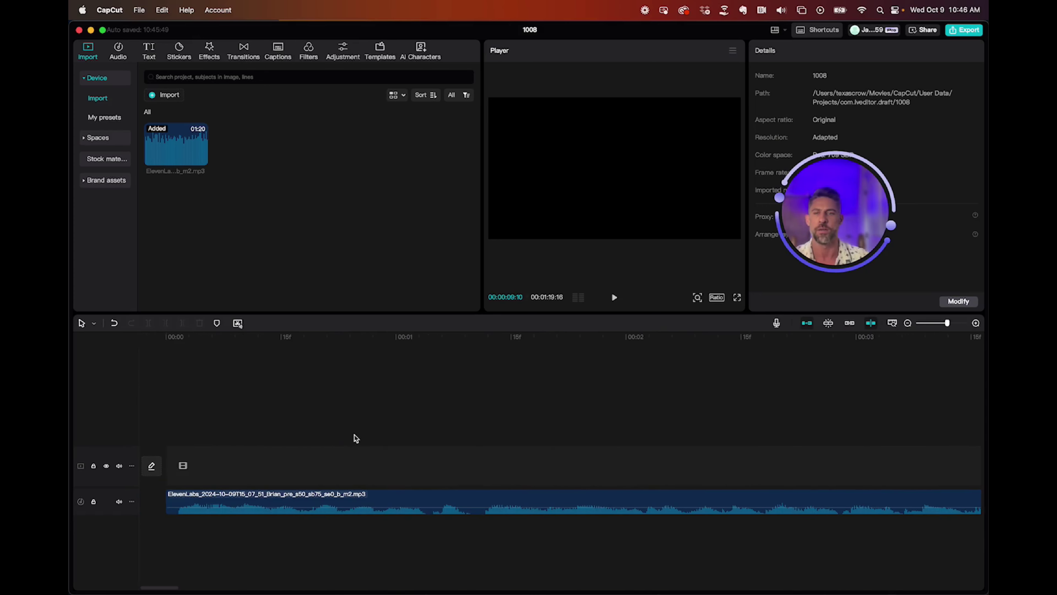
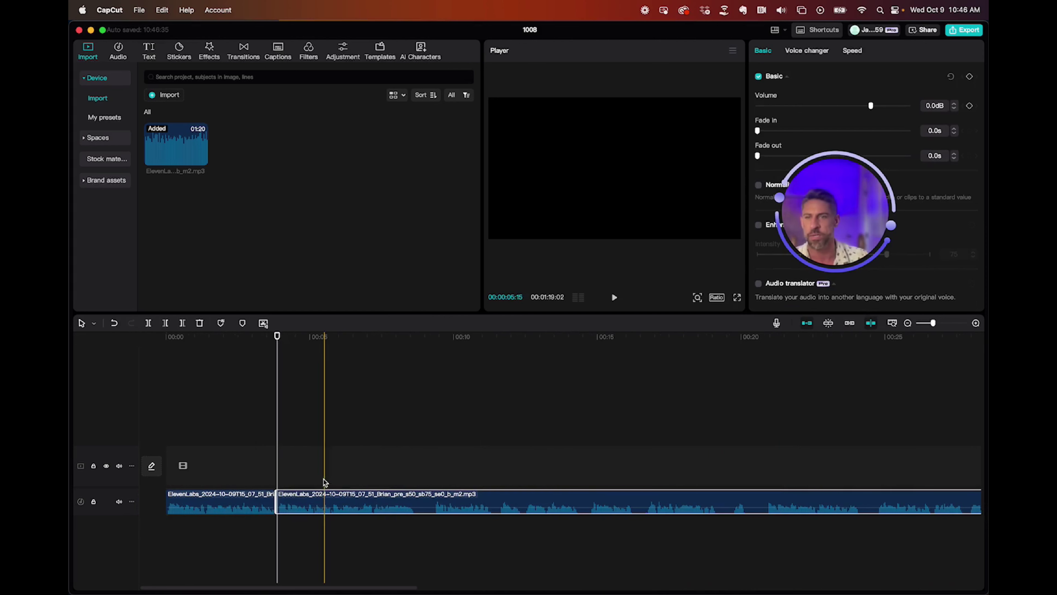
Raise the volume of the first voiceover clip.
{"action": "left_click", "coordinate": [226, 504]}
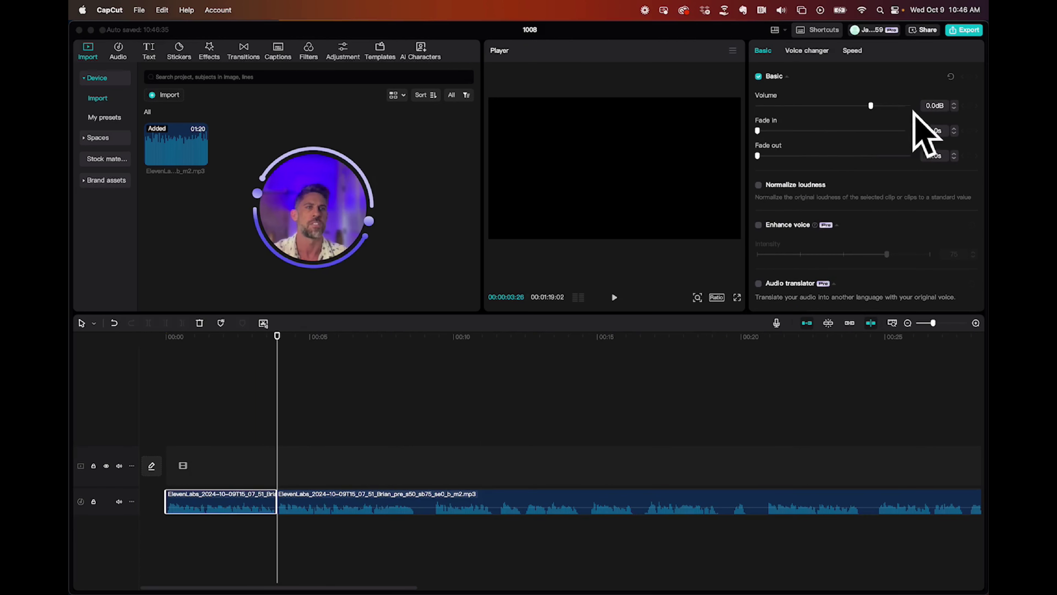
{"action": "left_click", "coordinate": [928, 107]}
{"action": "left_click", "coordinate": [922, 162]}
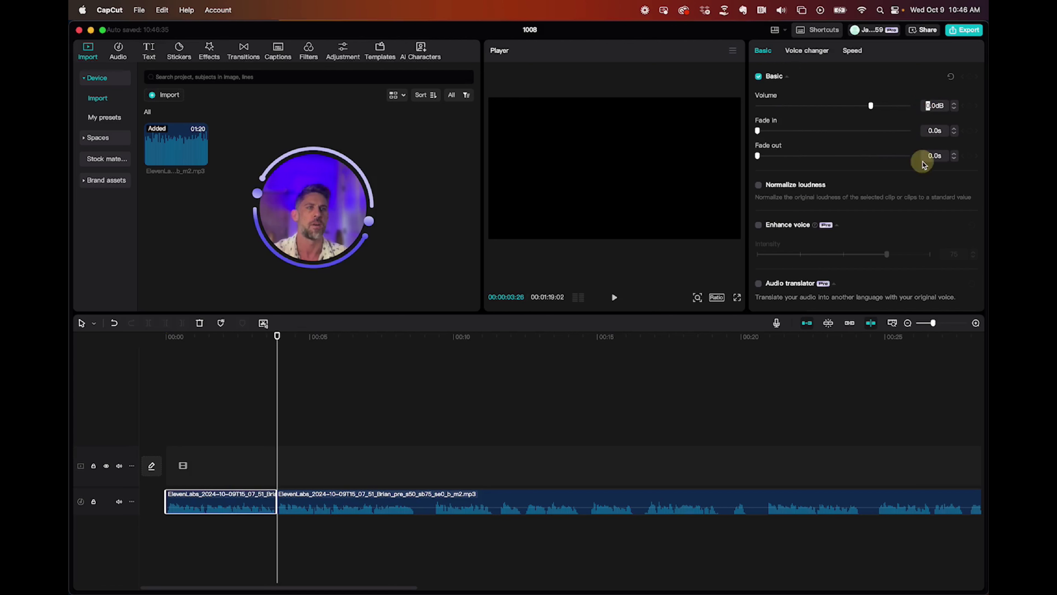
{"action": "left_click", "coordinate": [533, 359]}
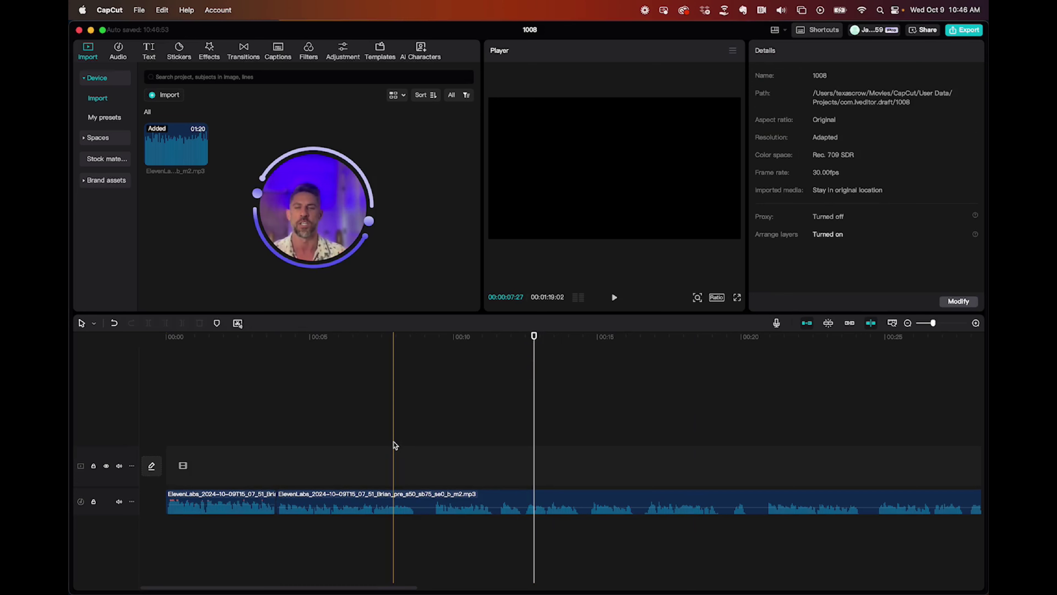
Set the volume of the second voiceover clip to 8.0 dB.
{"action": "left_click", "coordinate": [503, 500]}
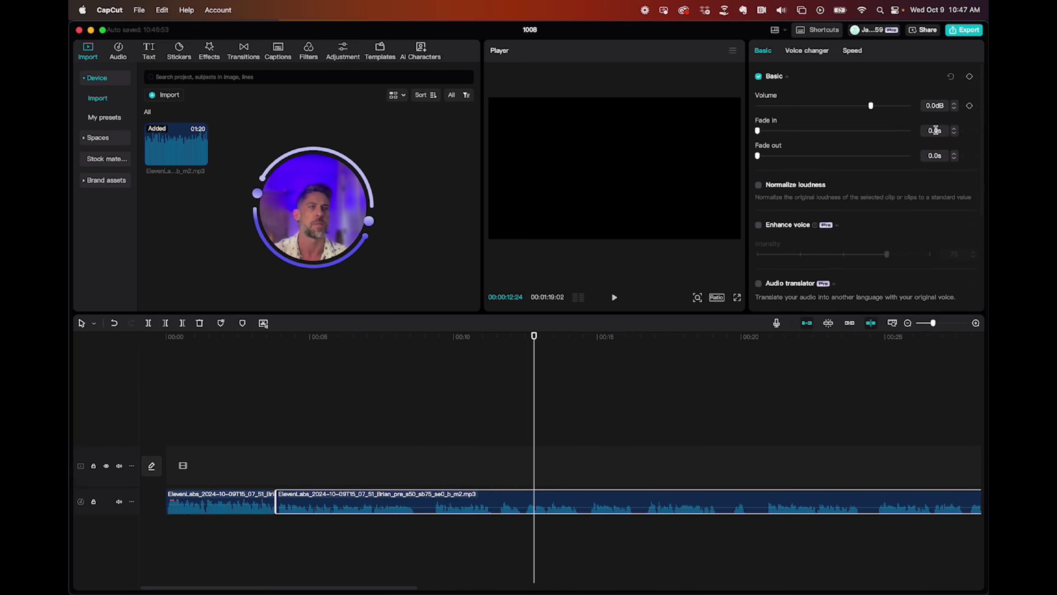
{"action": "left_click", "coordinate": [911, 106]}
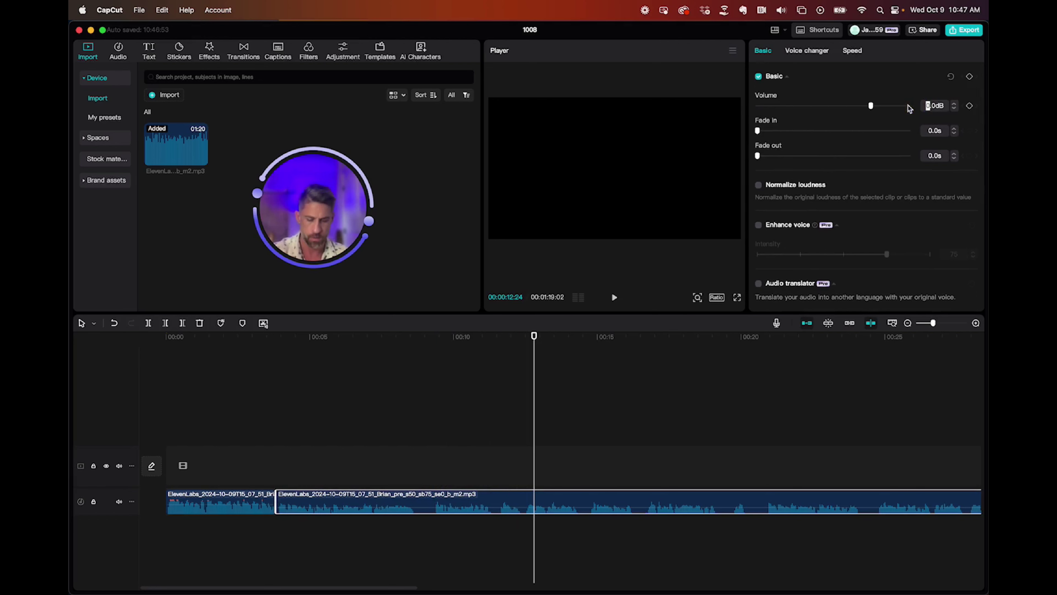
{"action": "left_click", "coordinate": [746, 387]}
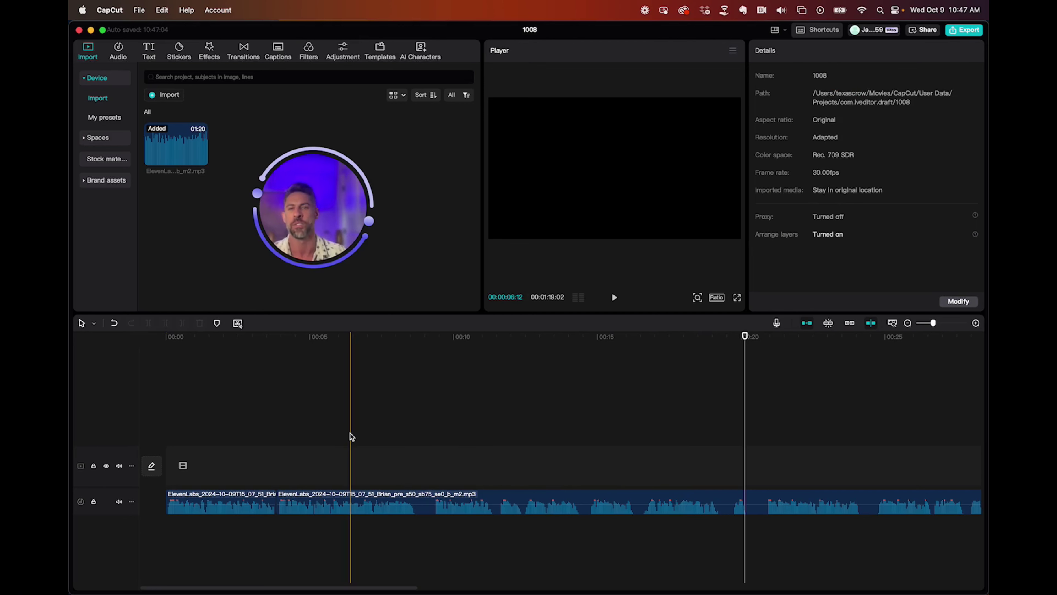
Split the second voiceover clip at about 00:00:08:18, where the silence begins, and again just before the speech resumes.
{"action": "left_click", "coordinate": [358, 447]}
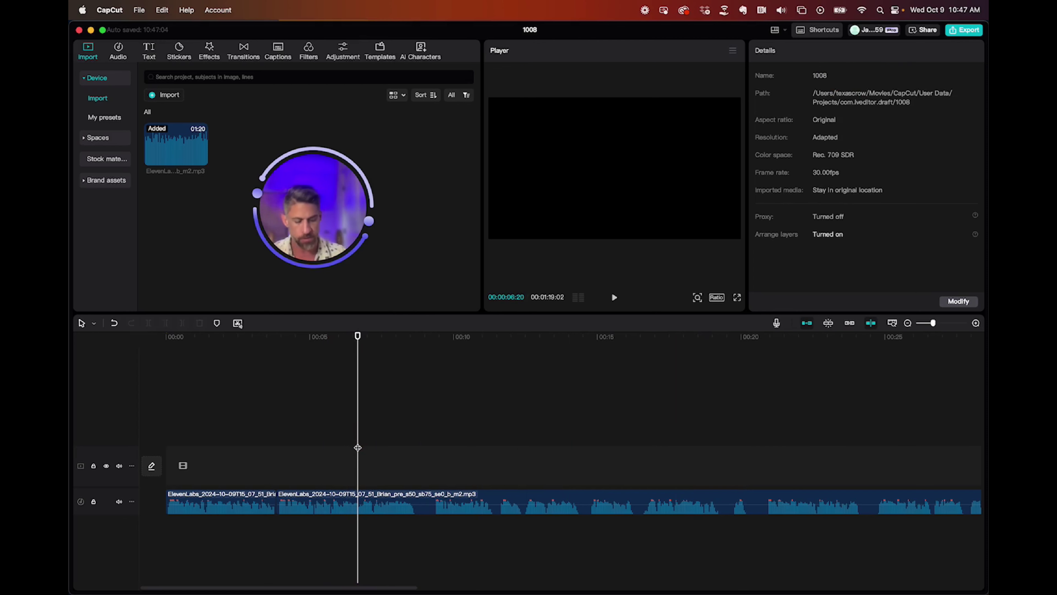
{"action": "scroll", "coordinate": [358, 447], "scroll_direction": "up", "scroll_amount": 5}
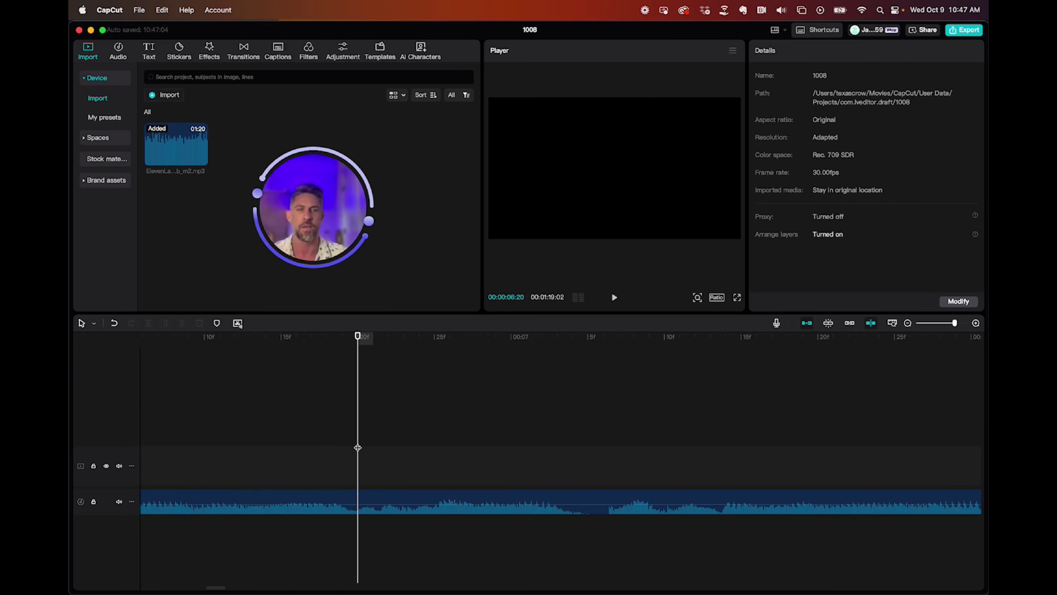
{"action": "scroll", "coordinate": [358, 447], "scroll_direction": "left", "scroll_amount": 15}
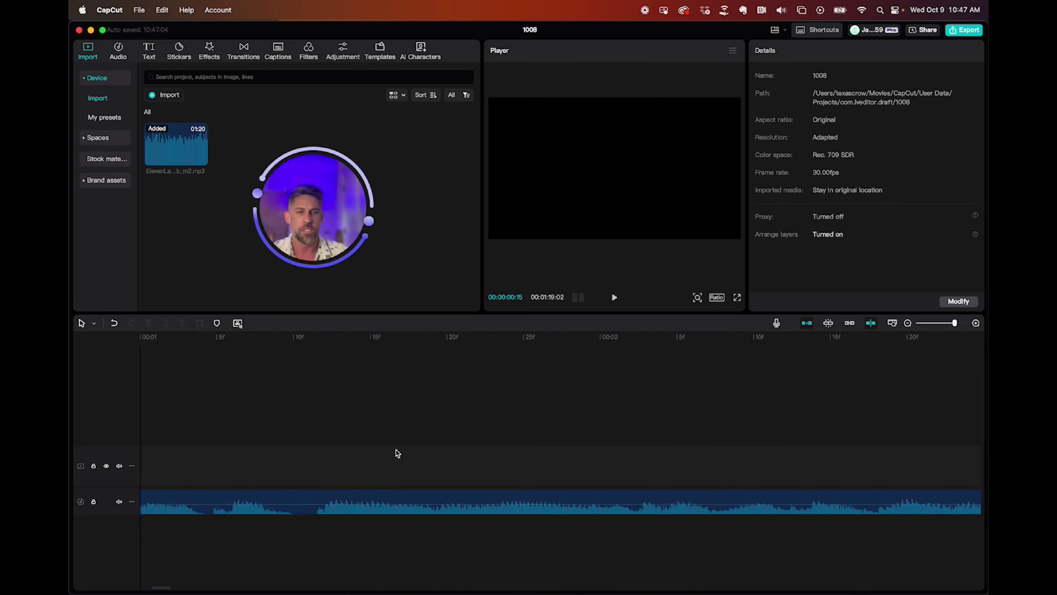
{"action": "scroll", "coordinate": [397, 454], "scroll_direction": "right", "scroll_amount": 15}
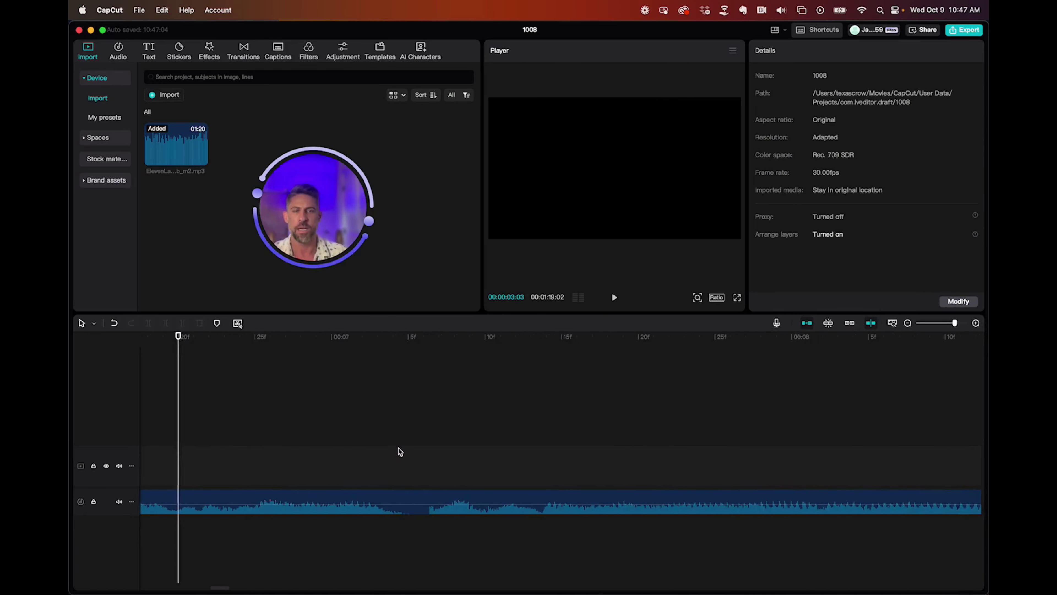
{"action": "scroll", "coordinate": [399, 448], "scroll_direction": "right", "scroll_amount": 10}
{"action": "left_click", "coordinate": [383, 483]}
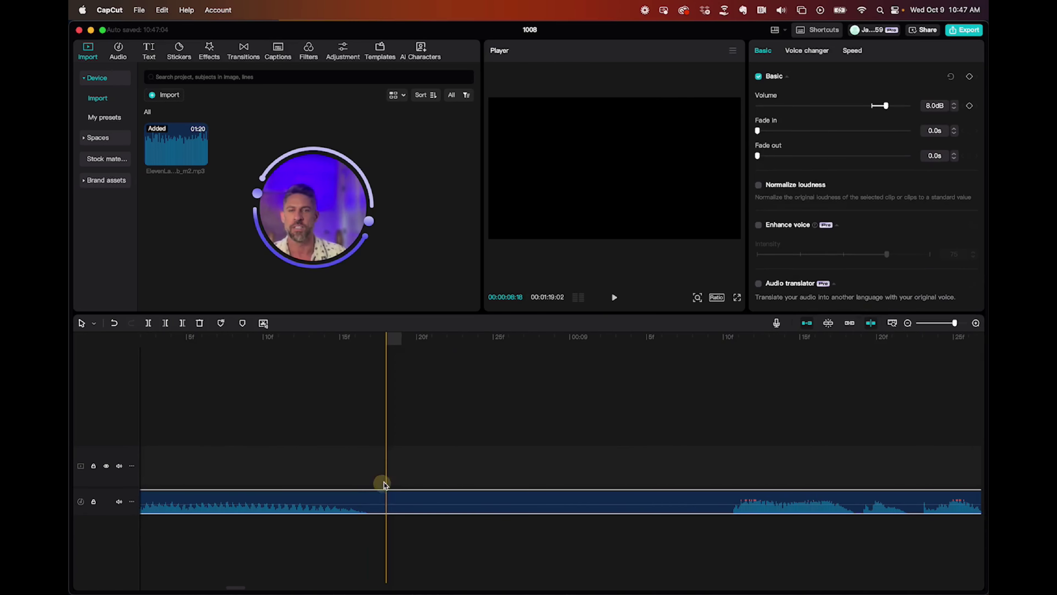
{"action": "scroll", "coordinate": [393, 482], "scroll_direction": "right", "scroll_amount": 1}
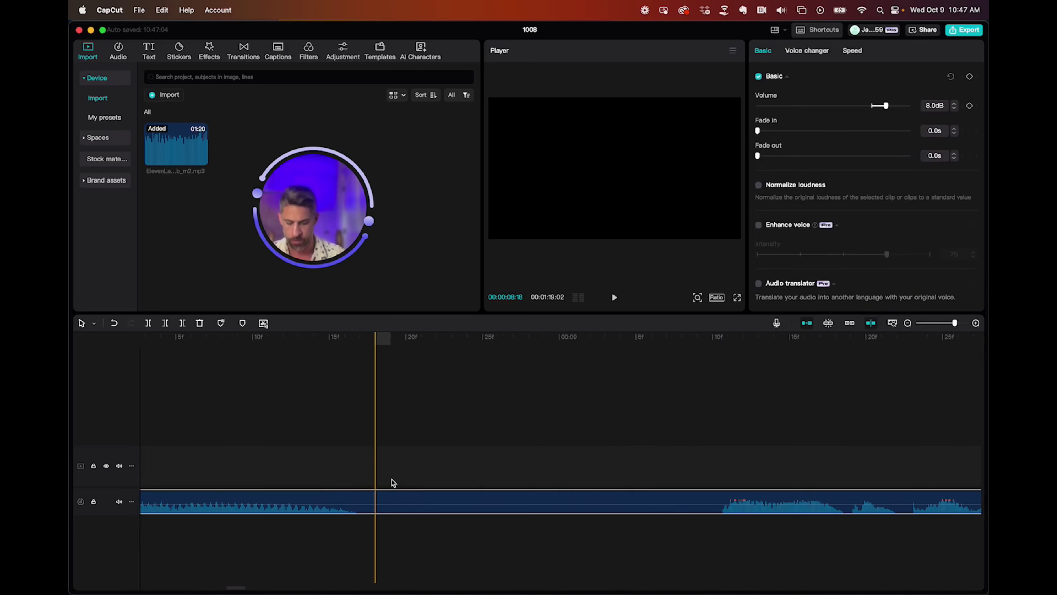
{"action": "key", "text": "super+b"}
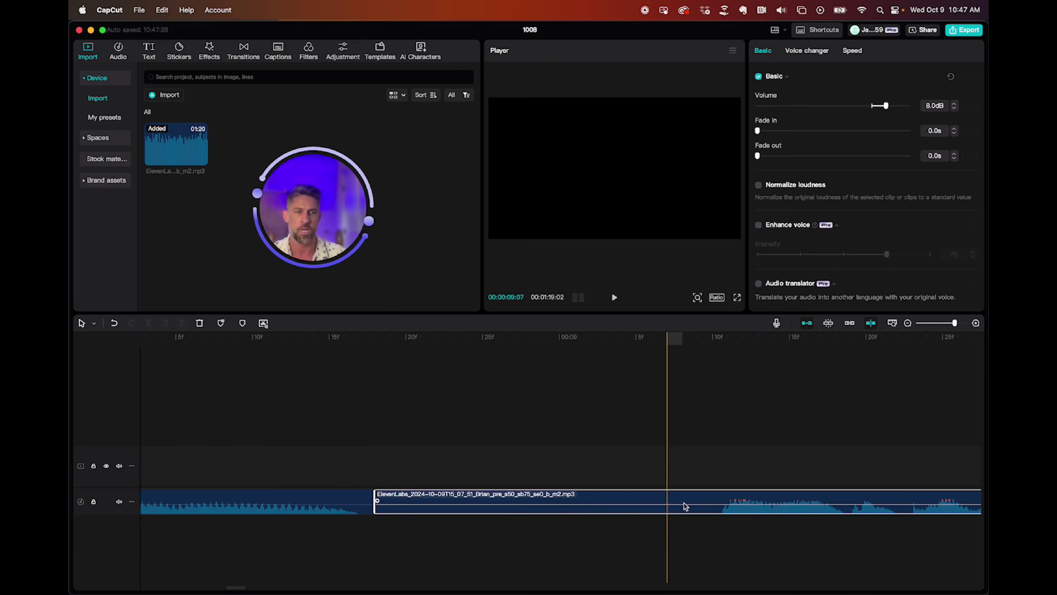
{"action": "key", "text": "super+b"}
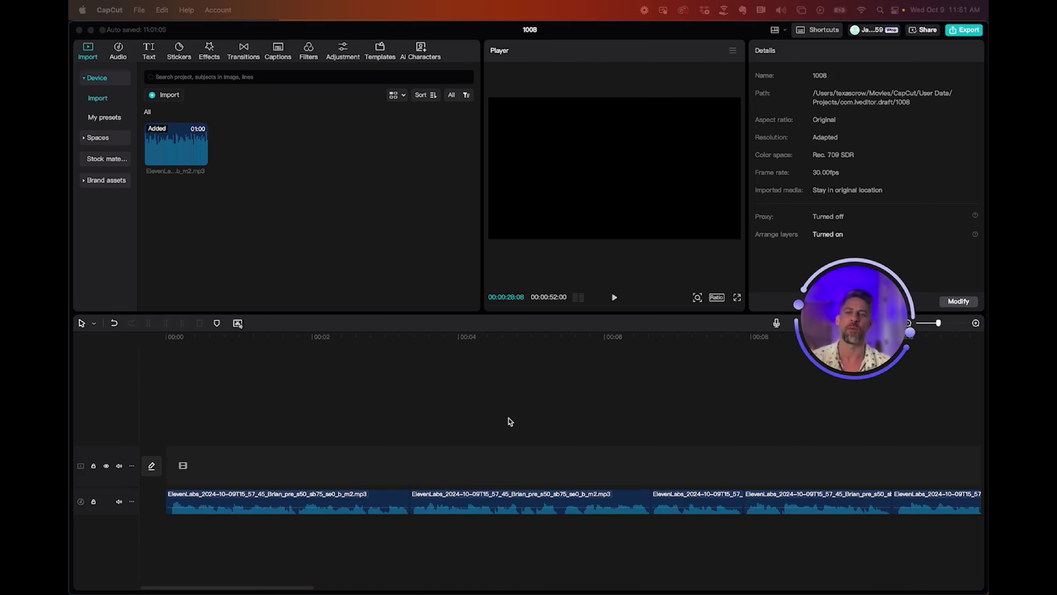
Examine the first few seconds of the cut voiceover's waveform up close, past the join between its first two clips.
{"action": "left_click", "coordinate": [262, 415]}
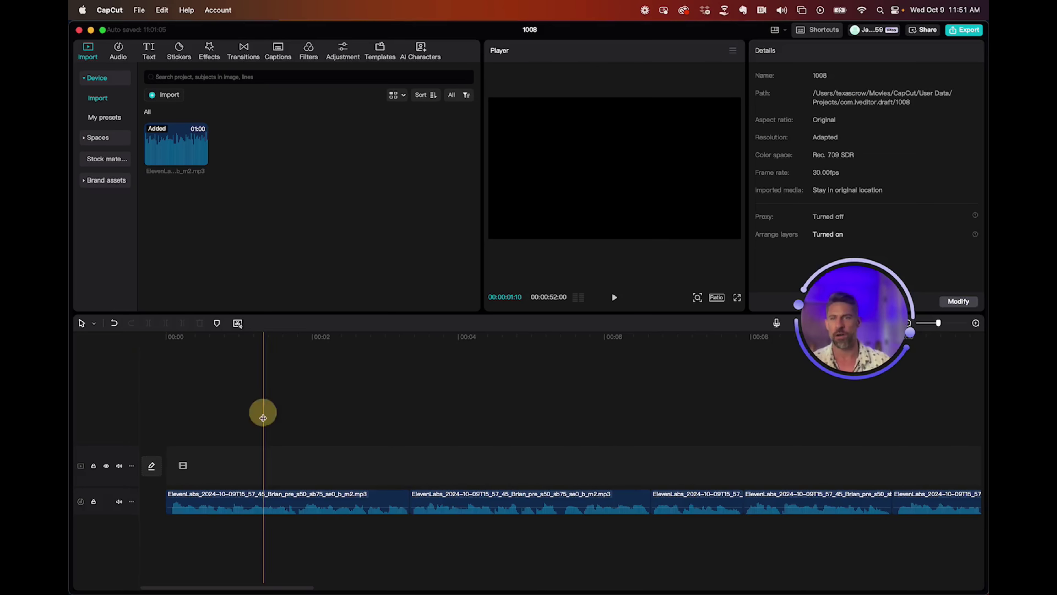
{"action": "scroll", "coordinate": [265, 442], "scroll_direction": "up", "scroll_amount": 5}
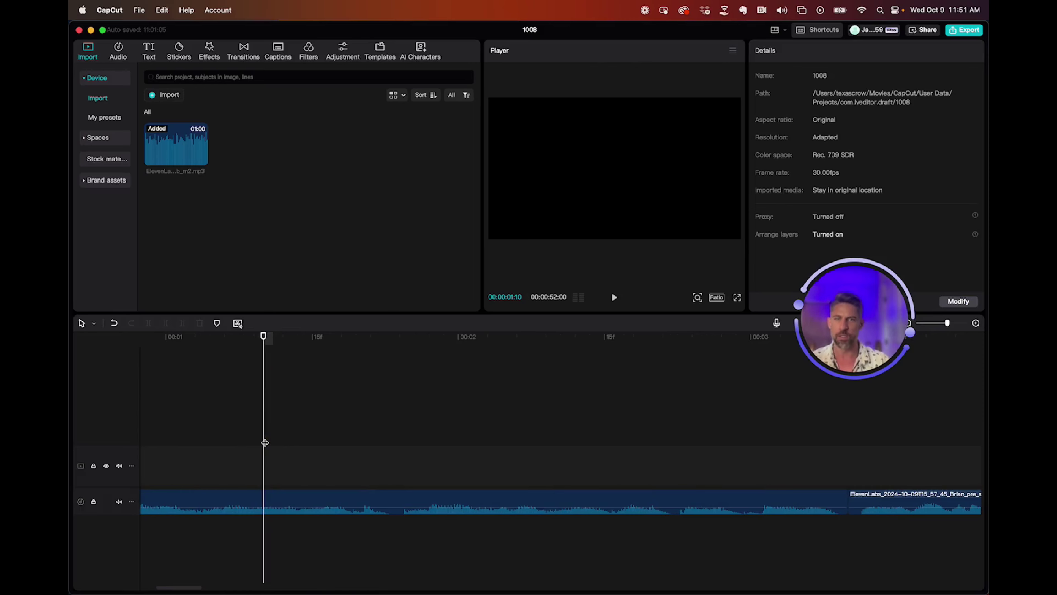
{"action": "scroll", "coordinate": [472, 380], "scroll_direction": "right", "scroll_amount": 10}
{"action": "left_click", "coordinate": [474, 383]}
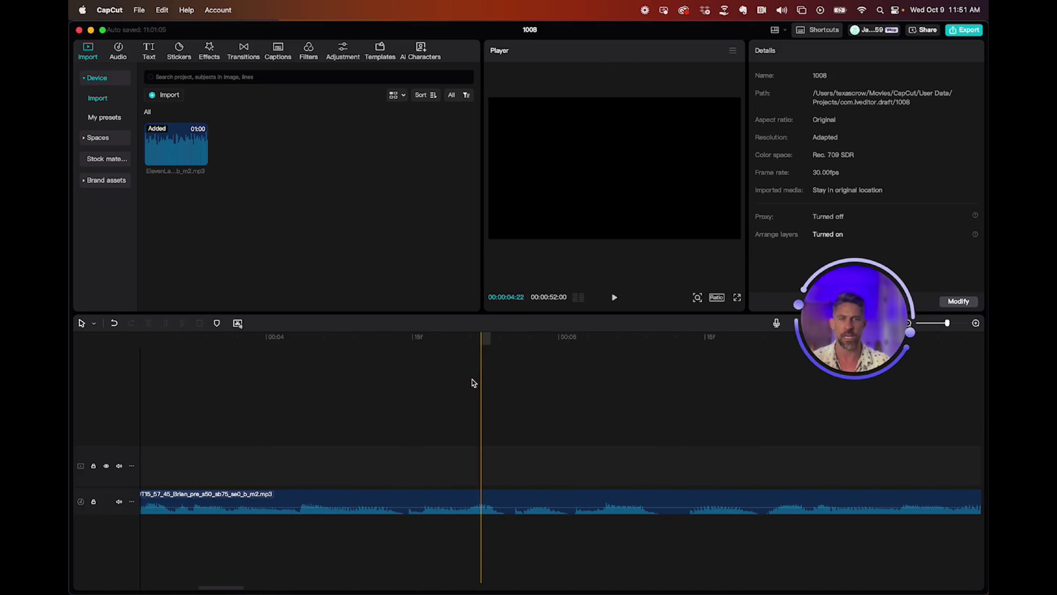
Review the cut voiceover up close around 00:00:11 and as a whole, moving the playhead and checking playback.
{"action": "scroll", "coordinate": [478, 394], "scroll_direction": "right", "scroll_amount": 15}
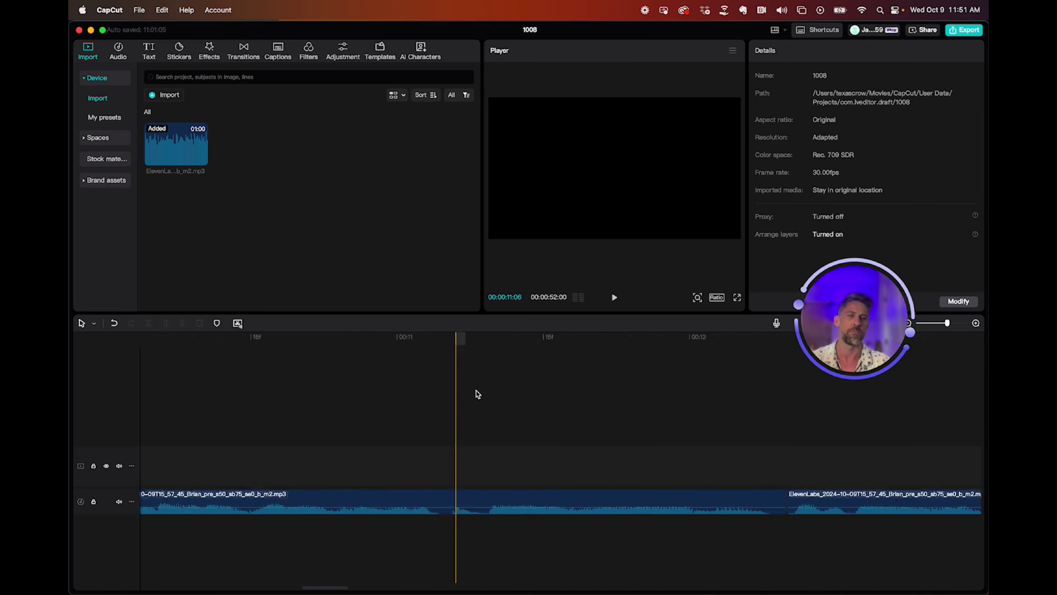
{"action": "scroll", "coordinate": [475, 391], "scroll_direction": "left", "scroll_amount": 8}
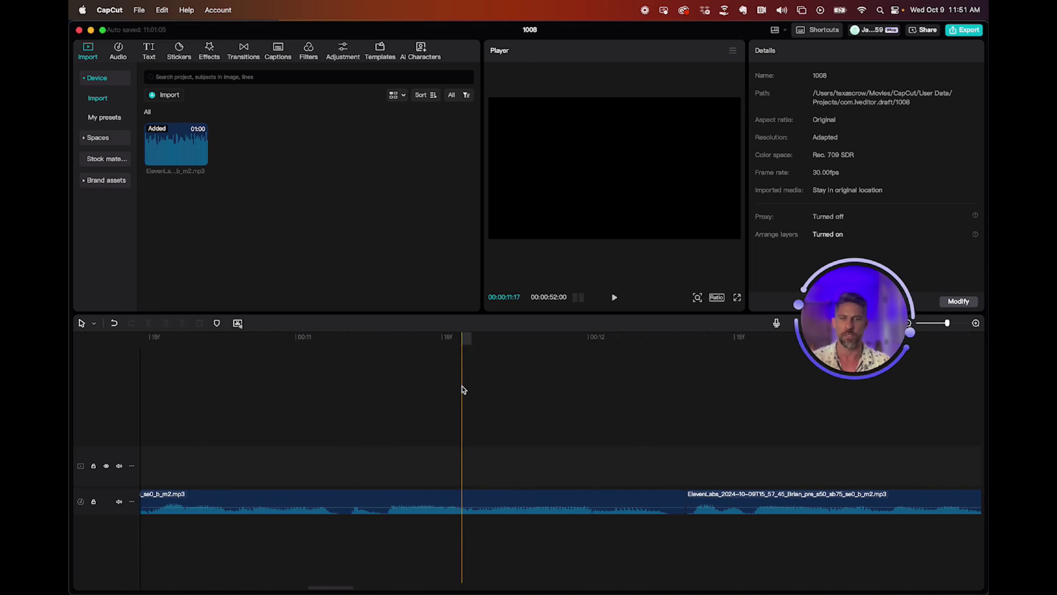
{"action": "scroll", "coordinate": [462, 390], "scroll_direction": "down", "scroll_amount": 10}
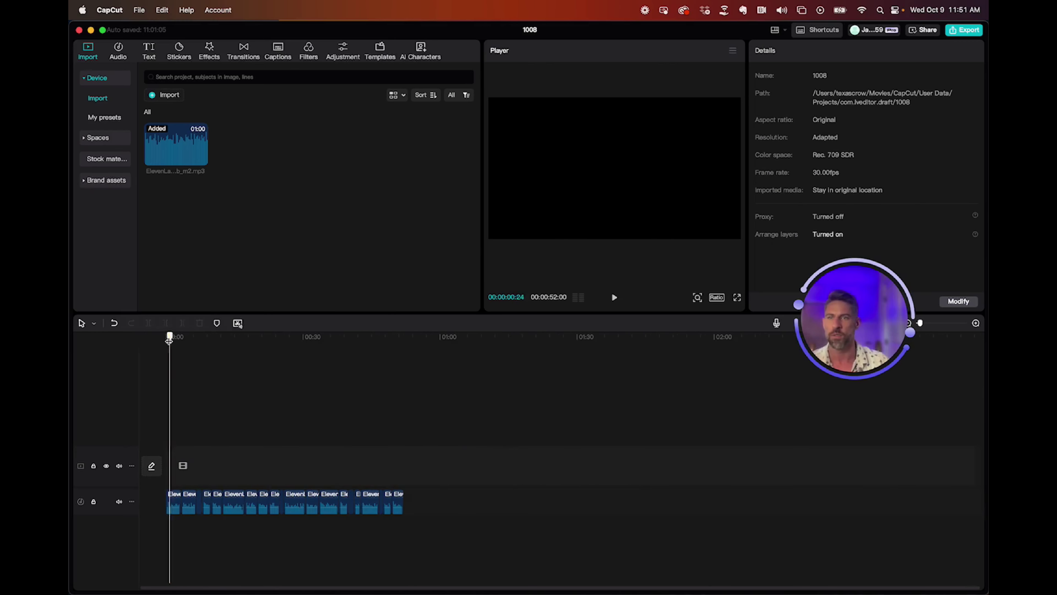
{"action": "left_click_drag", "start_coordinate": [148, 338], "coordinate": [169, 342]}
{"action": "left_click", "coordinate": [209, 341]}
{"action": "key", "text": "space"}
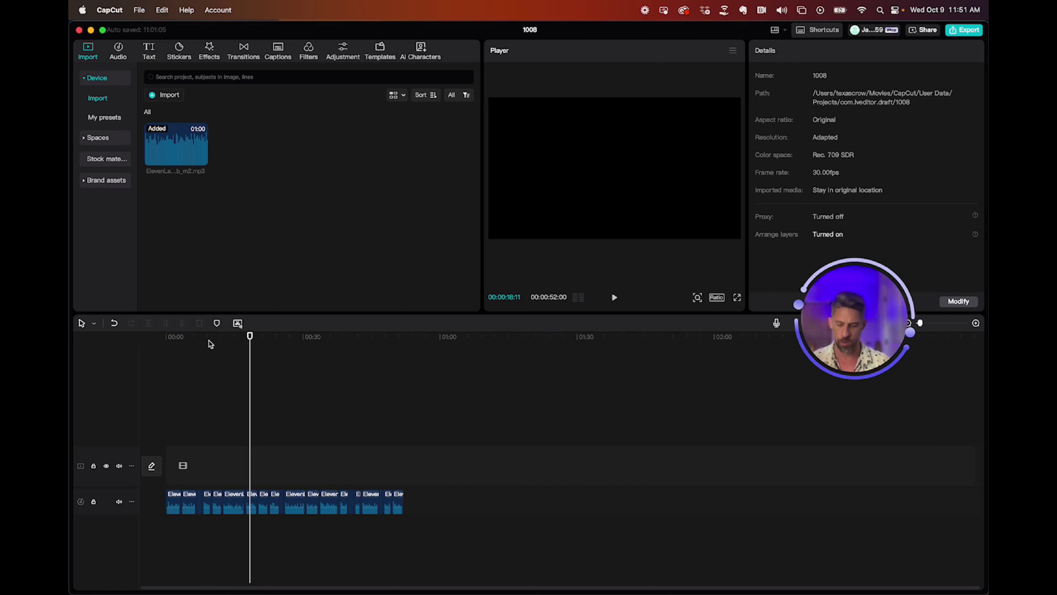
{"action": "scroll", "coordinate": [210, 343], "scroll_direction": "up", "scroll_amount": 5}
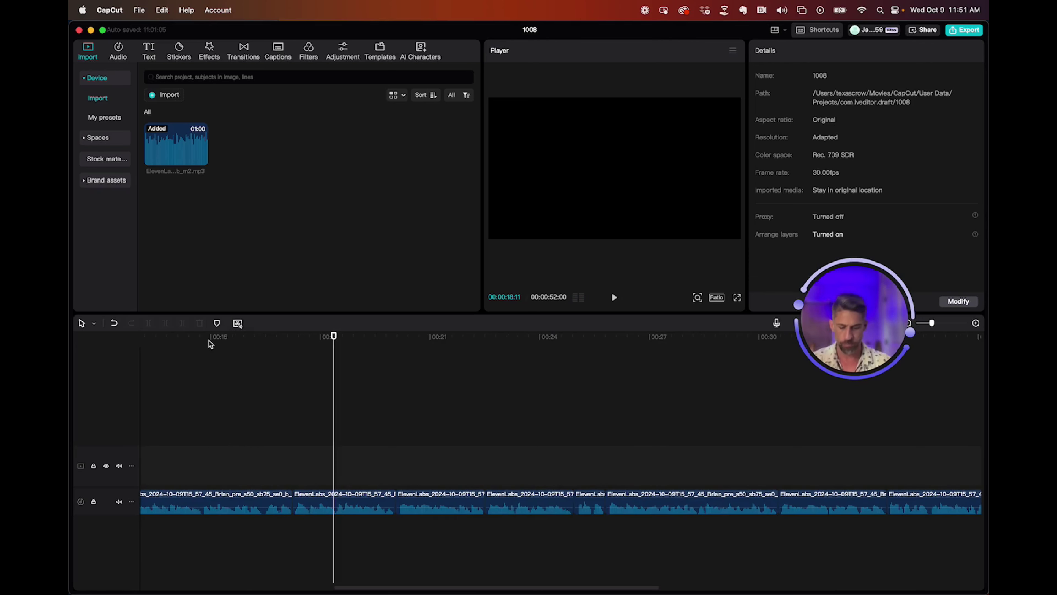
{"action": "scroll", "coordinate": [209, 341], "scroll_direction": "down", "scroll_amount": 3}
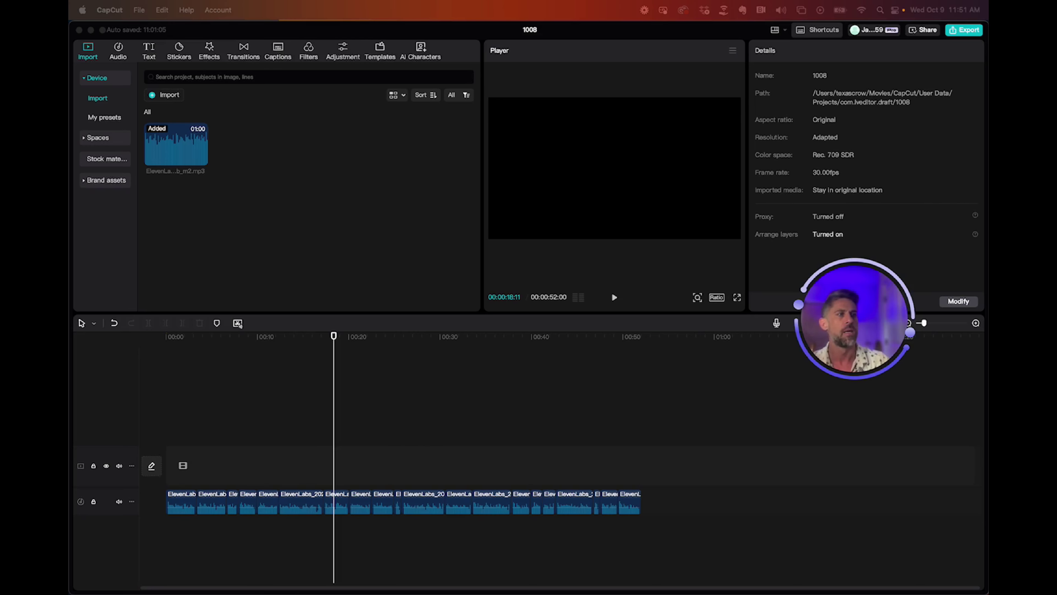
Import the solar videos 1.mp4 to 39.mp4 with the voiceover file into the timeline and move them to start at 00:00.
{"action": "left_click_drag", "start_coordinate": [1055, 267], "coordinate": [185, 466]}
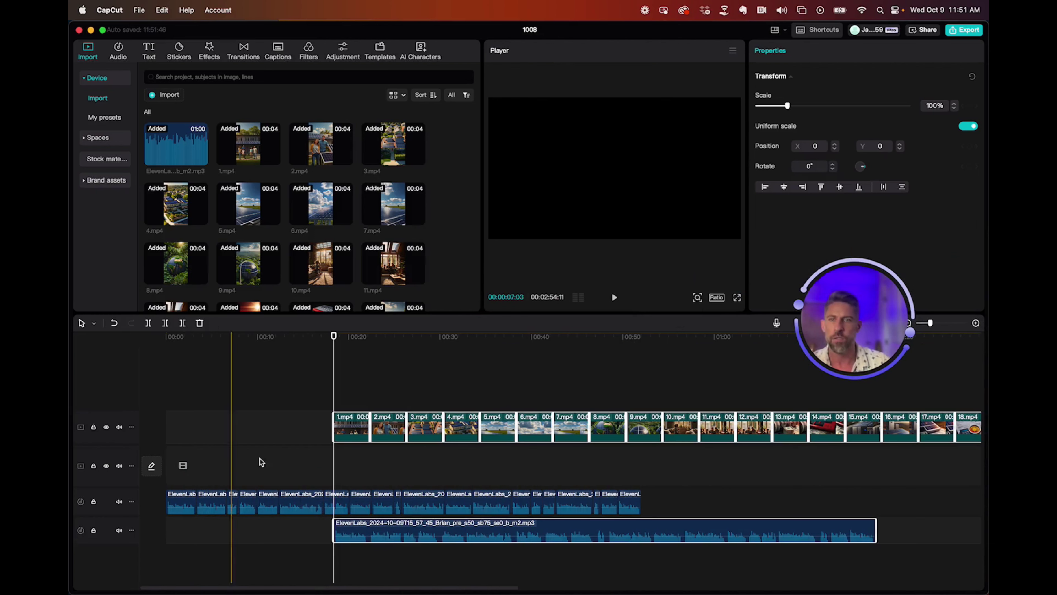
{"action": "mouse_move", "coordinate": [333, 336]}
{"action": "left_mouse_down"}
{"action": "mouse_move", "coordinate": [170, 343]}
{"action": "mouse_move", "coordinate": [300, 355]}
{"action": "mouse_move", "coordinate": [295, 333]}
{"action": "mouse_move", "coordinate": [333, 340]}
{"action": "left_mouse_up"}
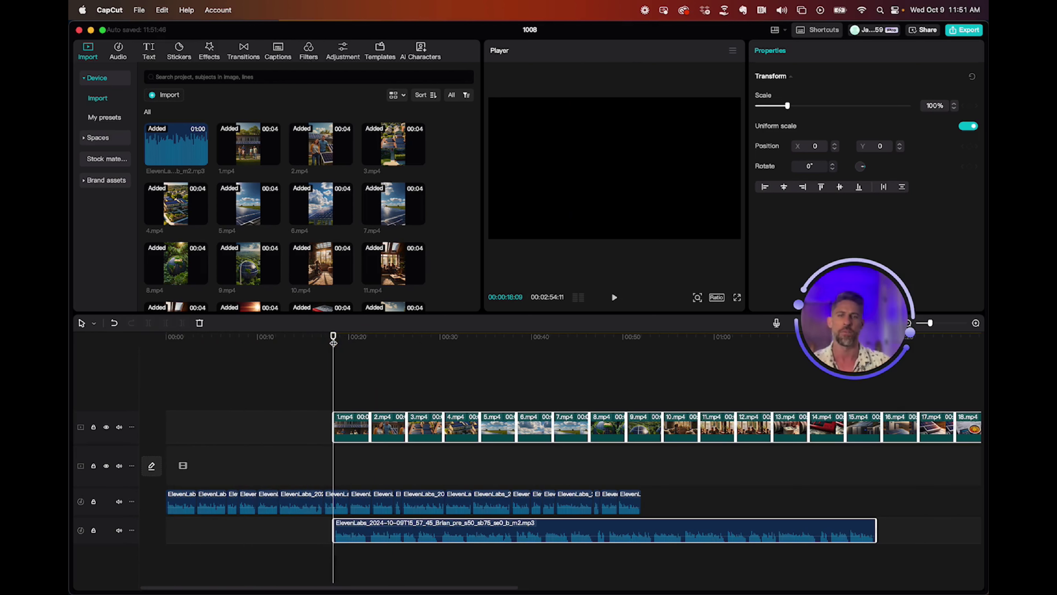
{"action": "left_click", "coordinate": [334, 340]}
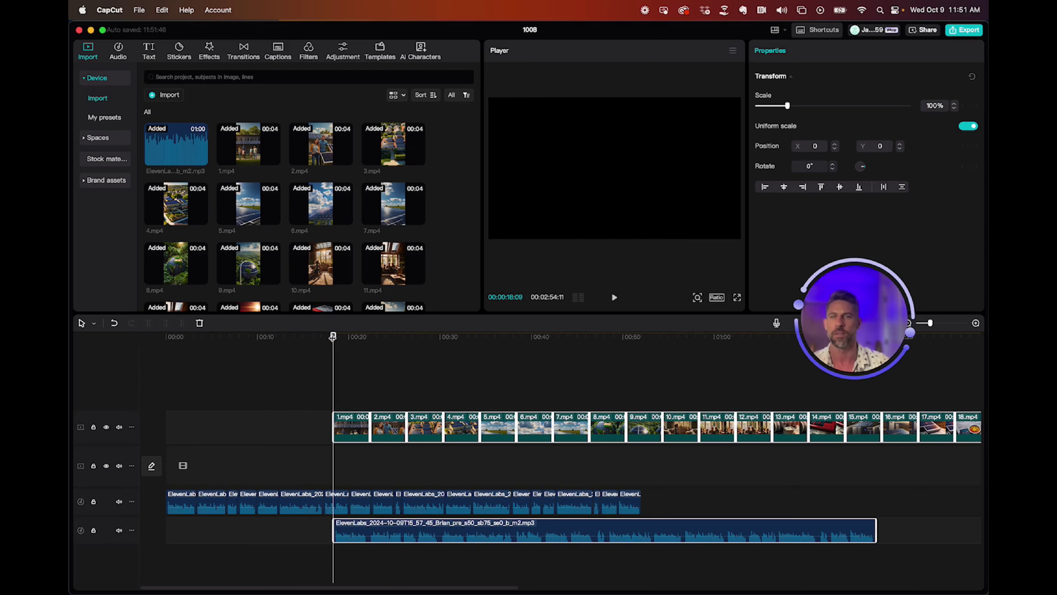
{"action": "left_click_drag", "start_coordinate": [333, 337], "coordinate": [152, 340]}
{"action": "left_click_drag", "start_coordinate": [348, 428], "coordinate": [181, 429]}
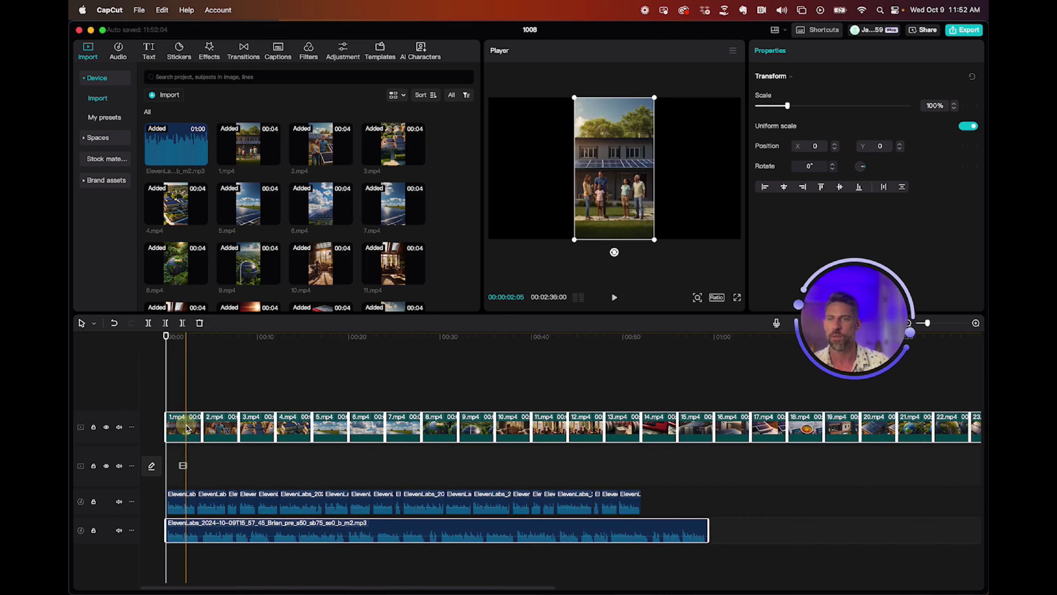
{"action": "left_click", "coordinate": [454, 398]}
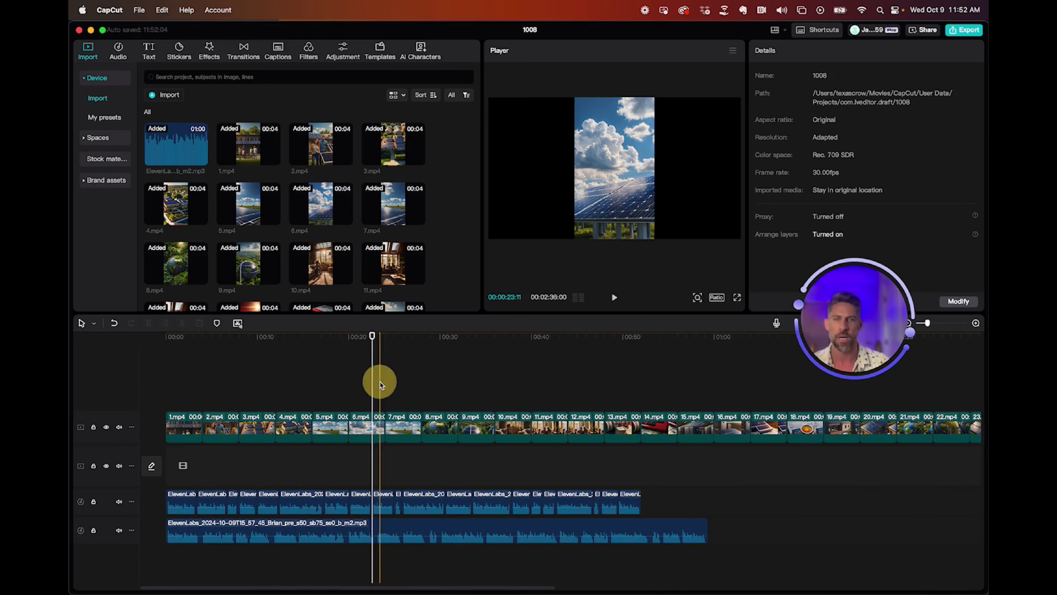
Move all the solar video clips down onto the main video track and delete the uncut duplicate voiceover.
{"action": "scroll", "coordinate": [380, 386], "scroll_direction": "down", "scroll_amount": 6}
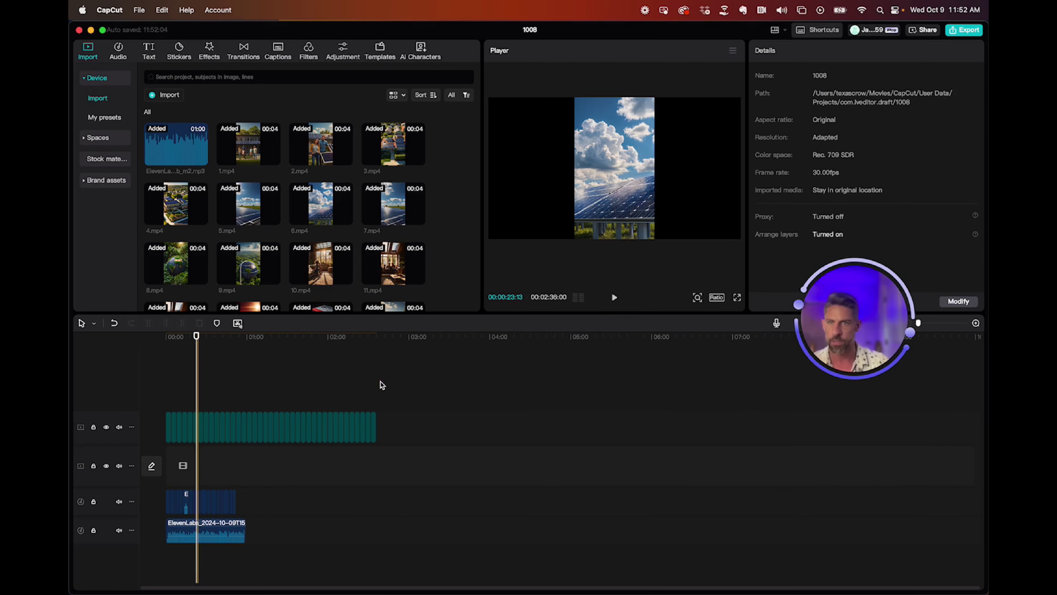
{"action": "left_click_drag", "start_coordinate": [385, 425], "coordinate": [182, 466]}
{"action": "scroll", "coordinate": [271, 375], "scroll_direction": "up", "scroll_amount": 6}
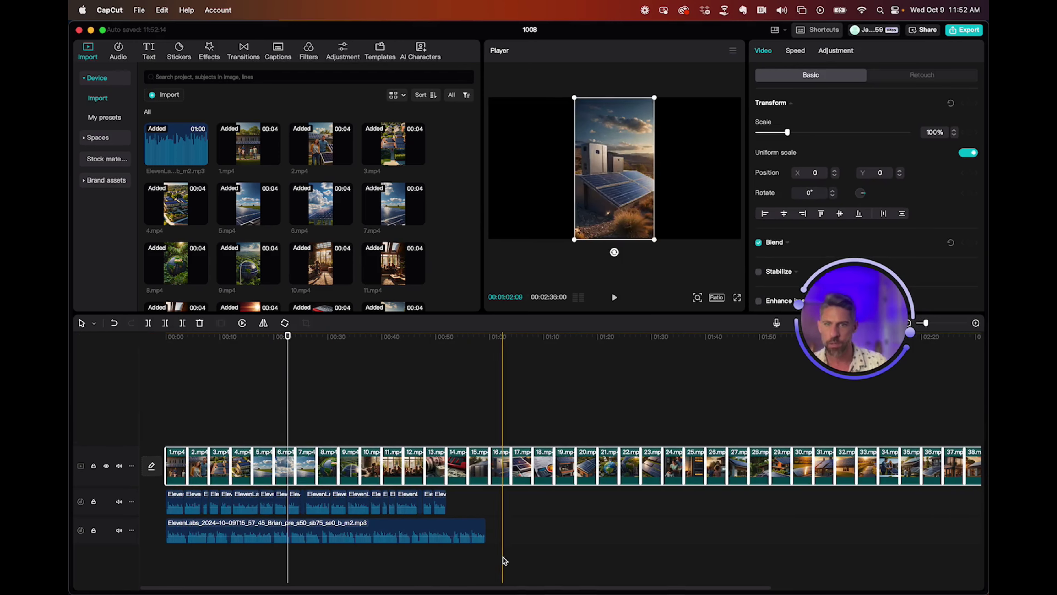
{"action": "left_click", "coordinate": [401, 528]}
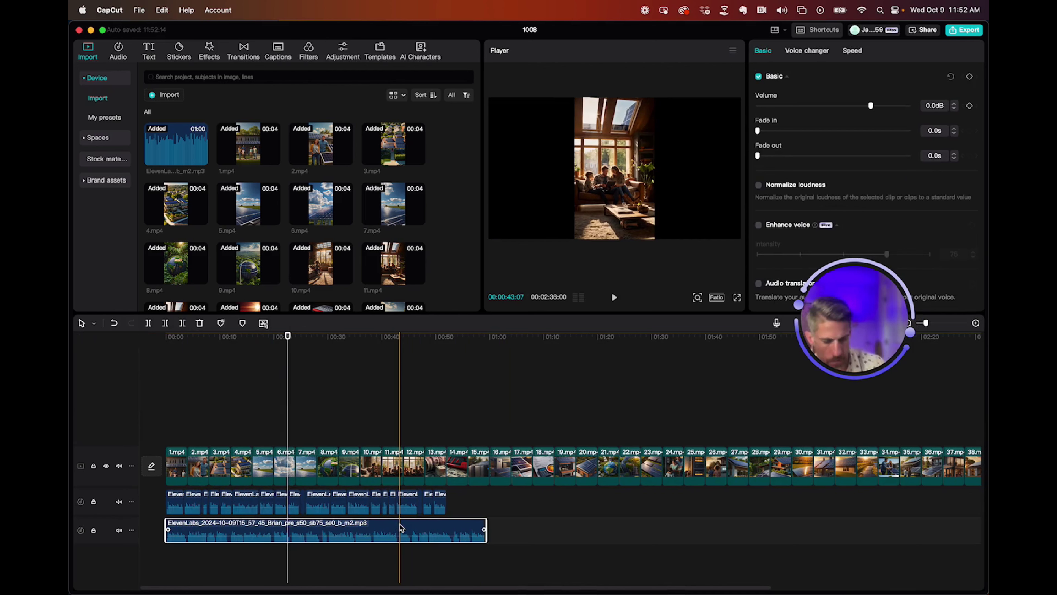
{"action": "key", "text": "Delete"}
{"action": "left_click", "coordinate": [555, 501]}
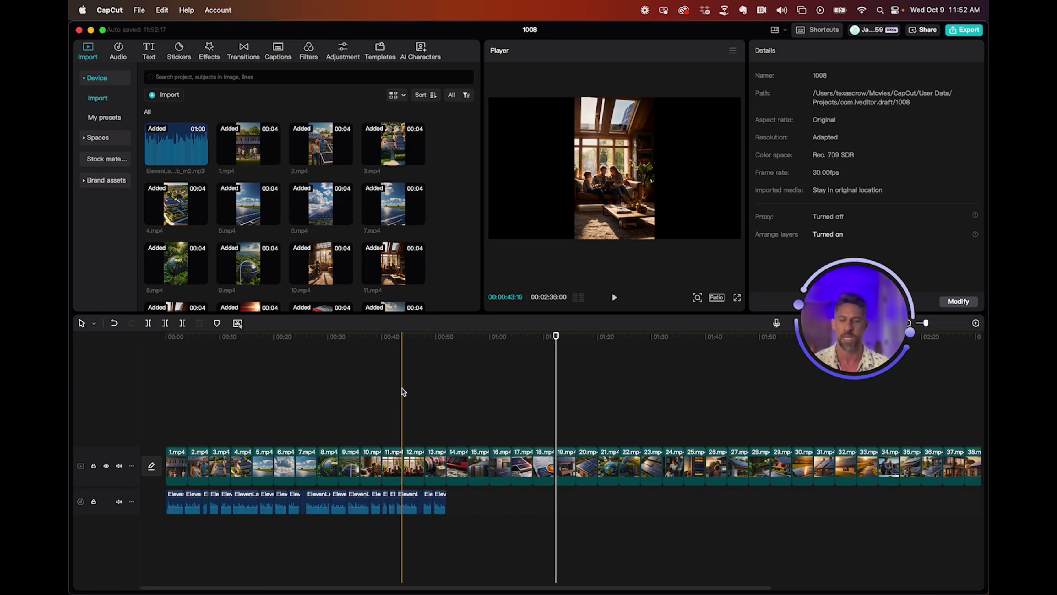
Select all 39 video clips and shorten them together so the sequence ends at about 00:00:53:09, near the voiceover's end.
{"action": "scroll", "coordinate": [320, 403], "scroll_direction": "up", "scroll_amount": 10}
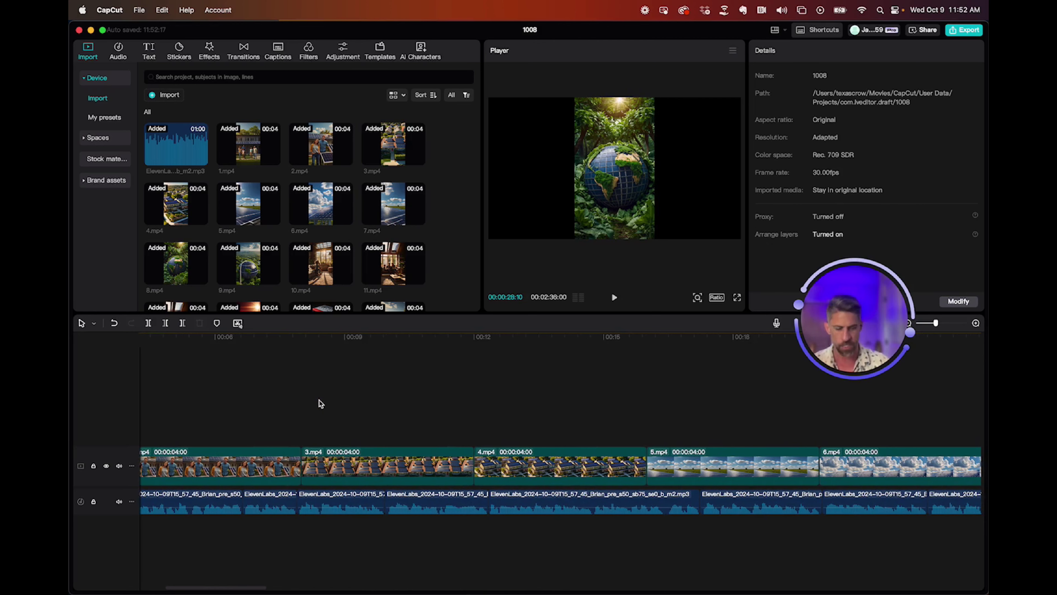
{"action": "scroll", "coordinate": [319, 400], "scroll_direction": "down", "scroll_amount": 10}
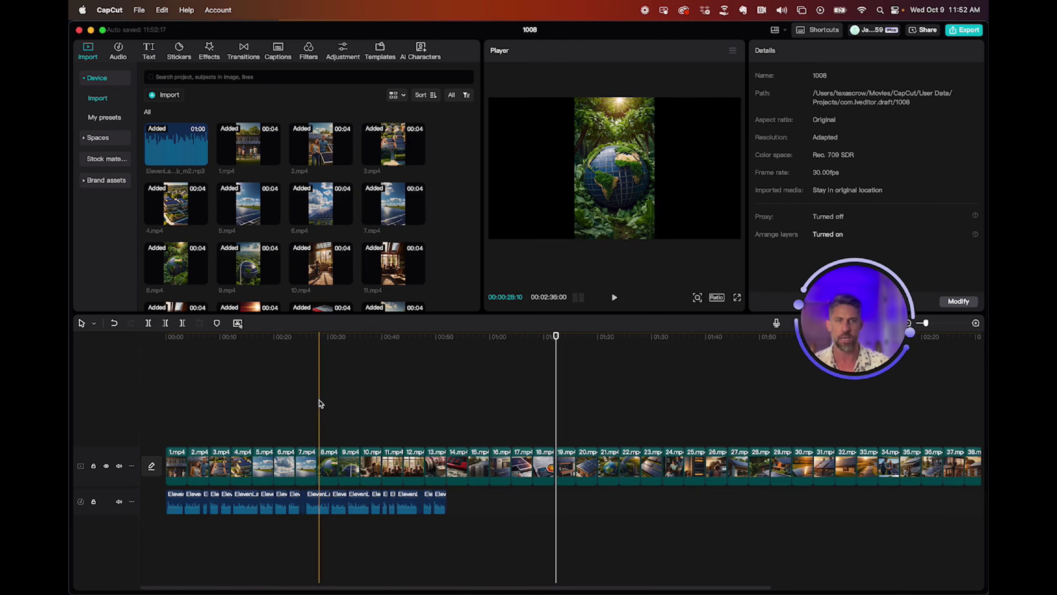
{"action": "left_click_drag", "start_coordinate": [618, 456], "coordinate": [156, 456]}
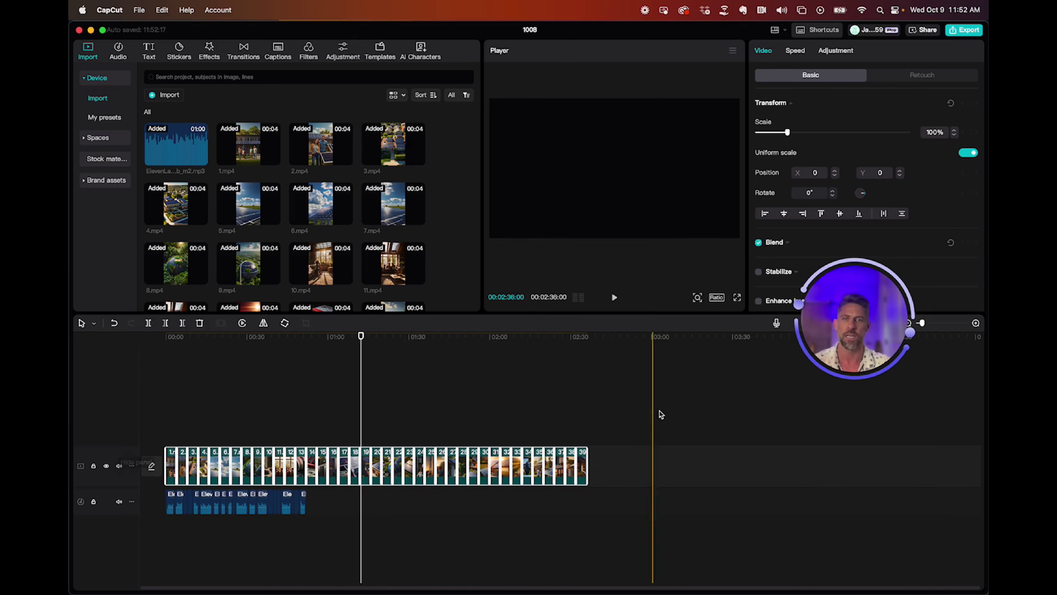
{"action": "left_click", "coordinate": [587, 465]}
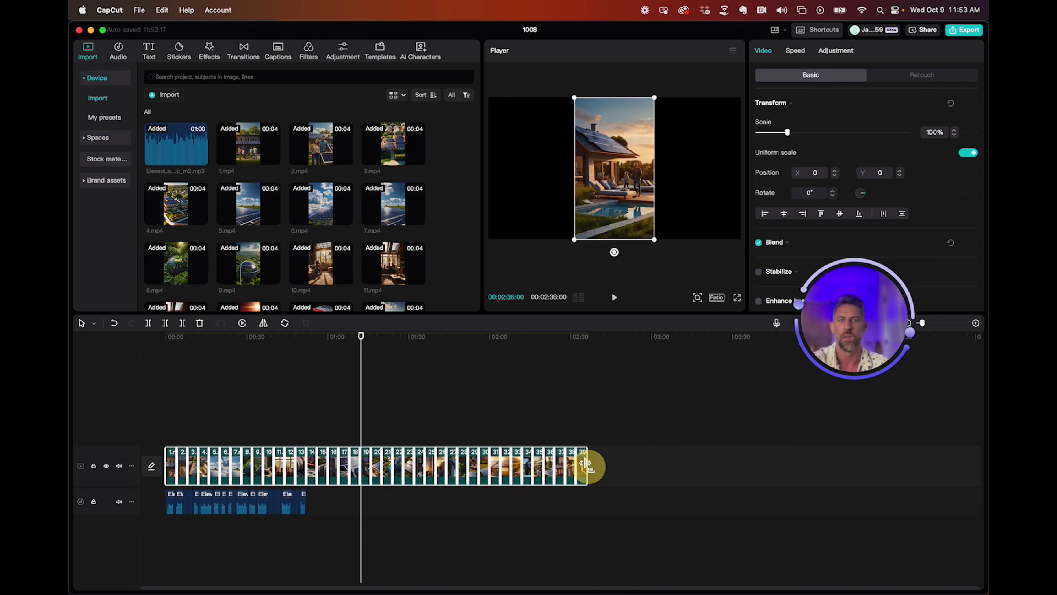
{"action": "left_click_drag", "start_coordinate": [587, 465], "coordinate": [408, 461]}
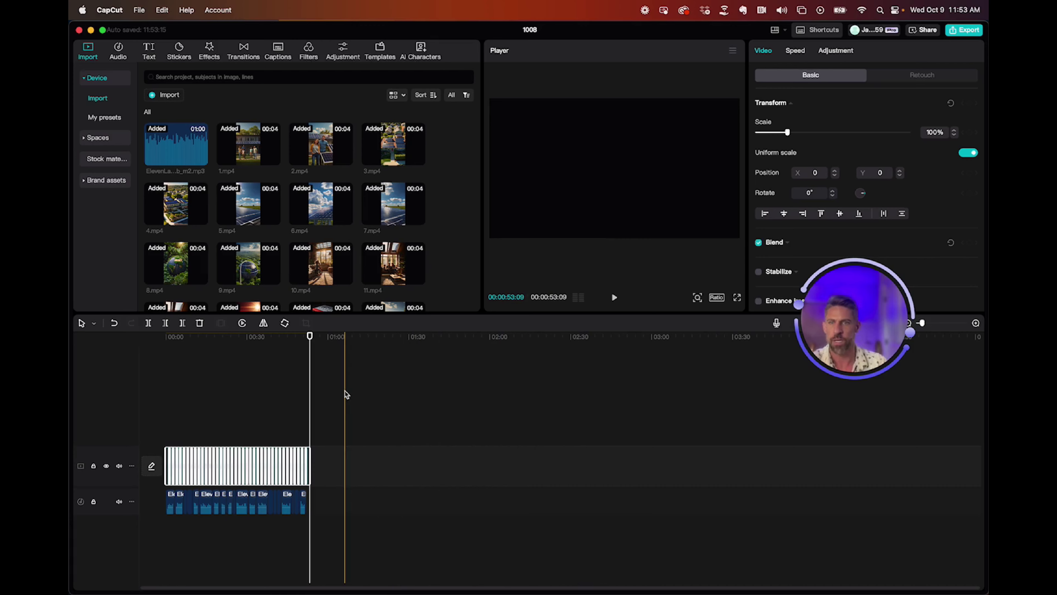
{"action": "left_click", "coordinate": [344, 391]}
Play the first nine seconds of the shortened video clips together with the voiceover.
{"action": "scroll", "coordinate": [344, 390], "scroll_direction": "up", "scroll_amount": 10}
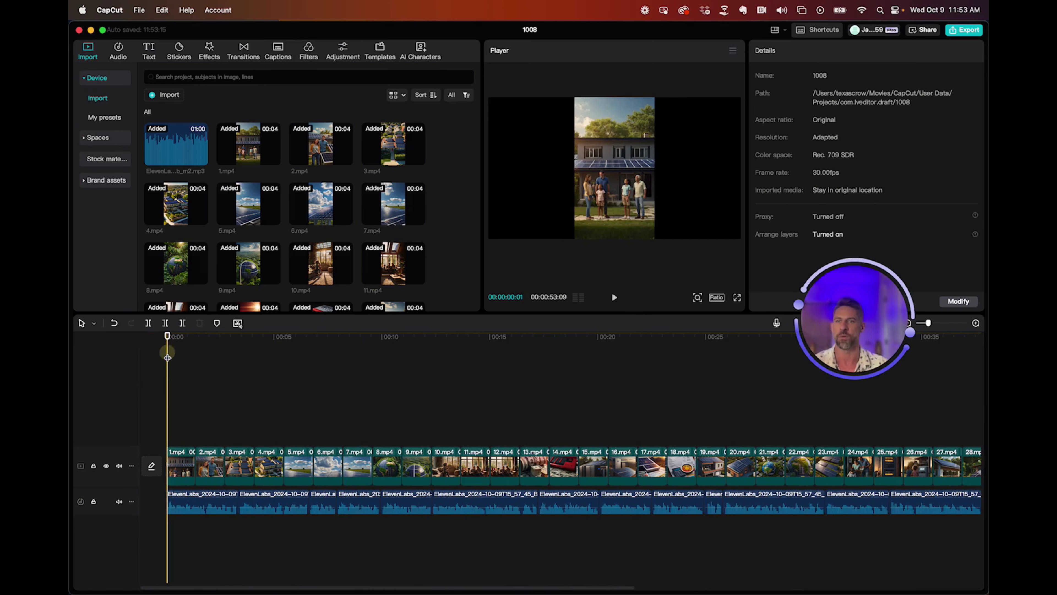
{"action": "key", "text": "space"}
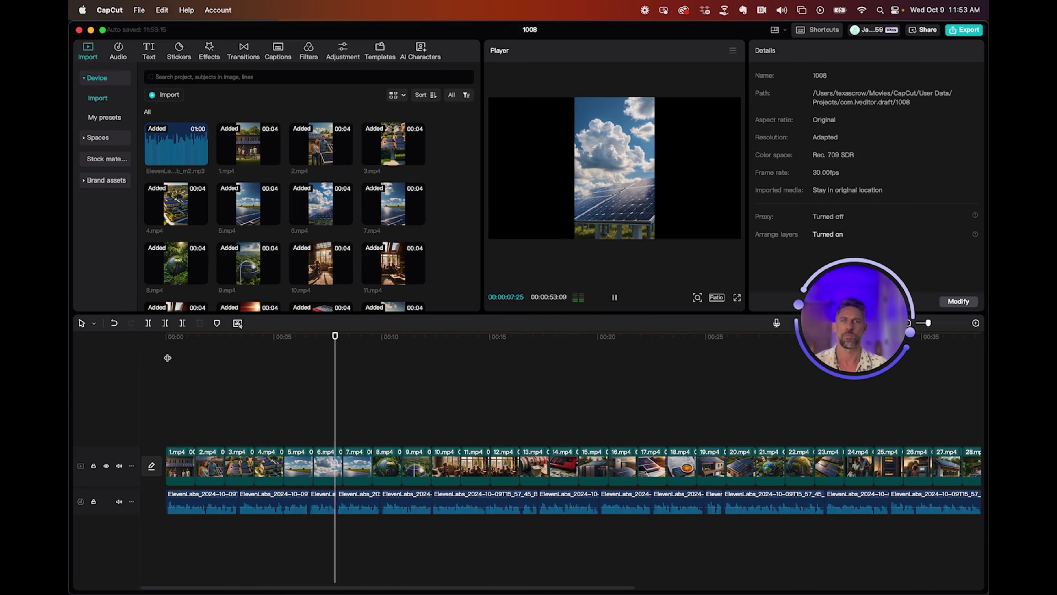
{"action": "key", "text": "space"}
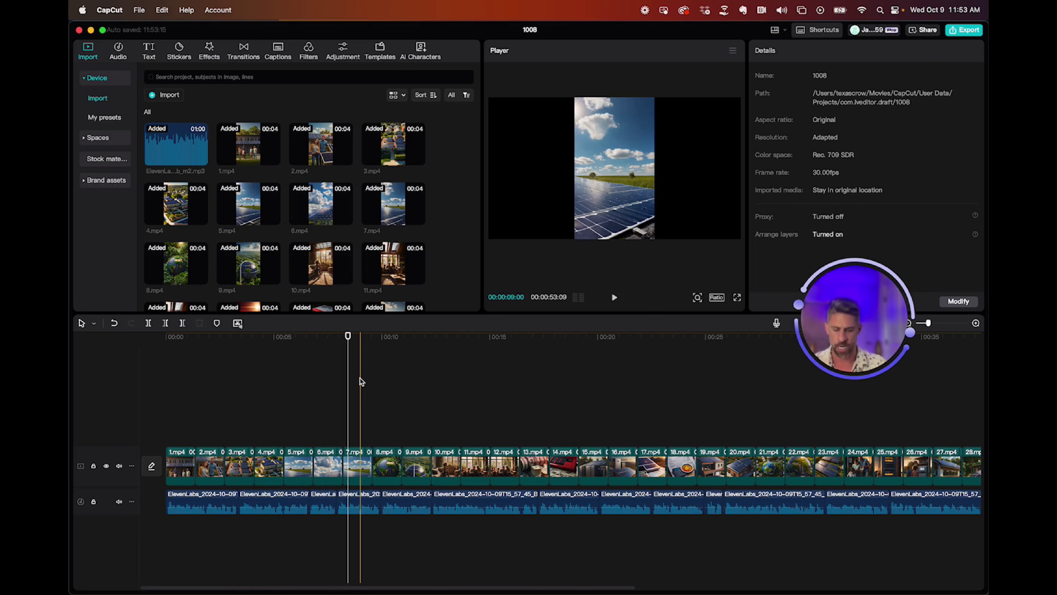
Delete the 5.mp4 clip from the main video track.
{"action": "scroll", "coordinate": [362, 382], "scroll_direction": "up", "scroll_amount": 5}
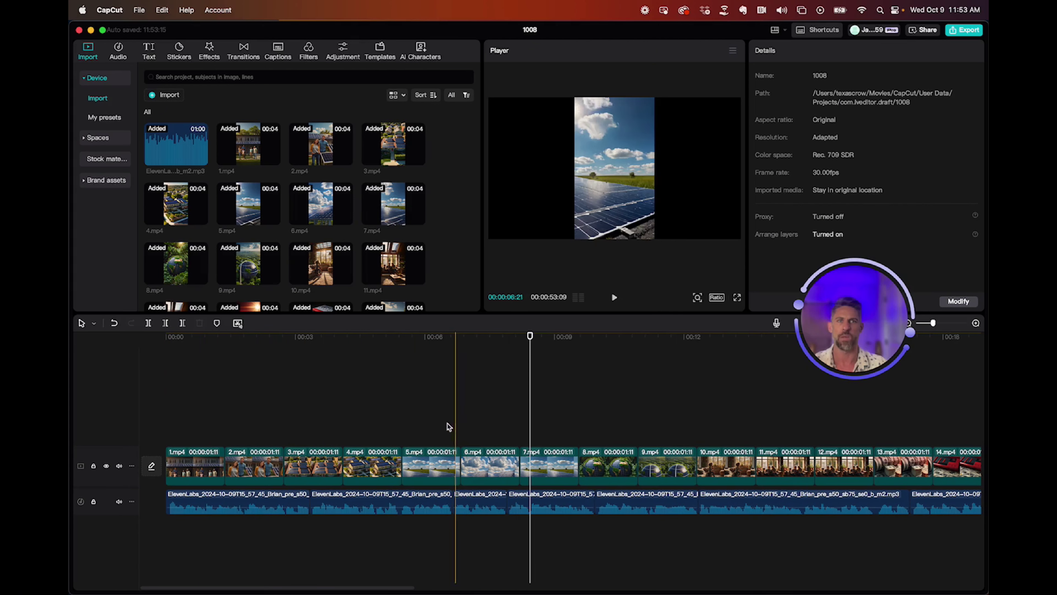
{"action": "left_click", "coordinate": [428, 469]}
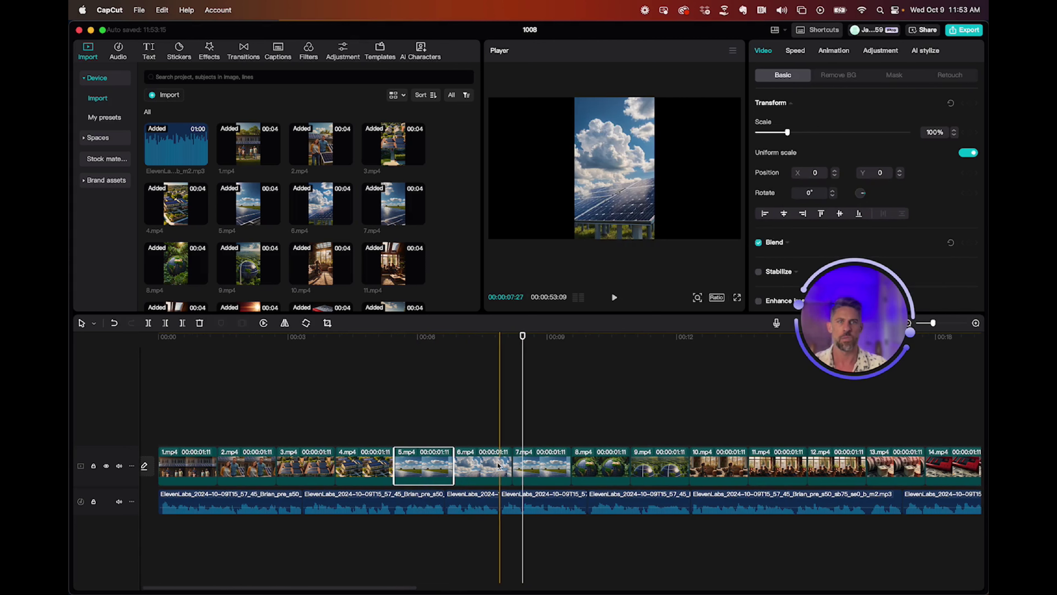
{"action": "key", "text": "Delete"}
Check the following clips for repetitive images and delete the 21.mp4 clip from the main video track.
{"action": "scroll", "coordinate": [412, 474], "scroll_direction": "right", "scroll_amount": 5}
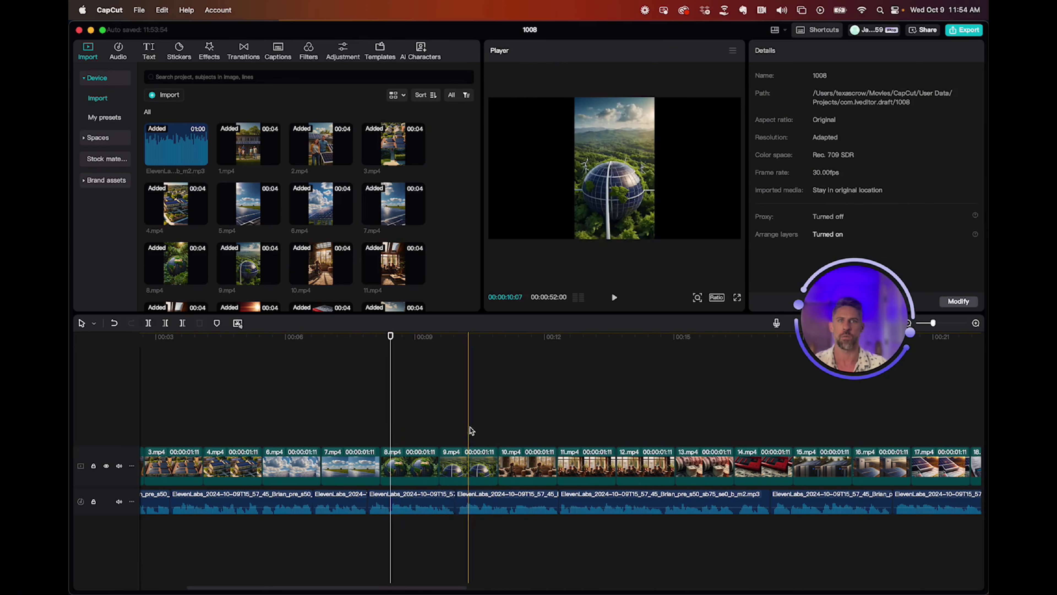
{"action": "scroll", "coordinate": [516, 433], "scroll_direction": "right", "scroll_amount": 5}
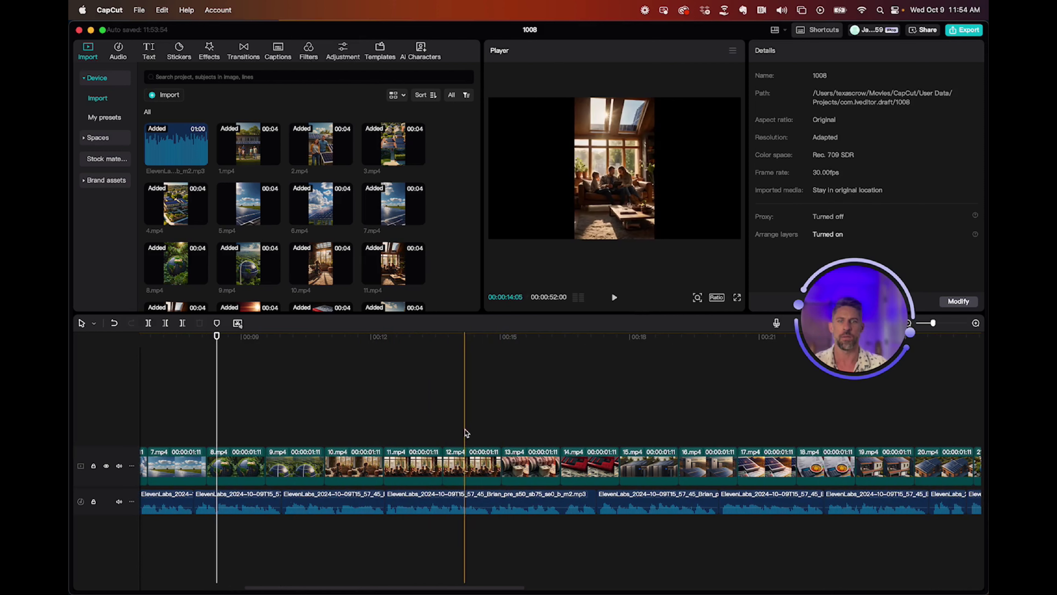
{"action": "scroll", "coordinate": [430, 435], "scroll_direction": "right", "scroll_amount": 5}
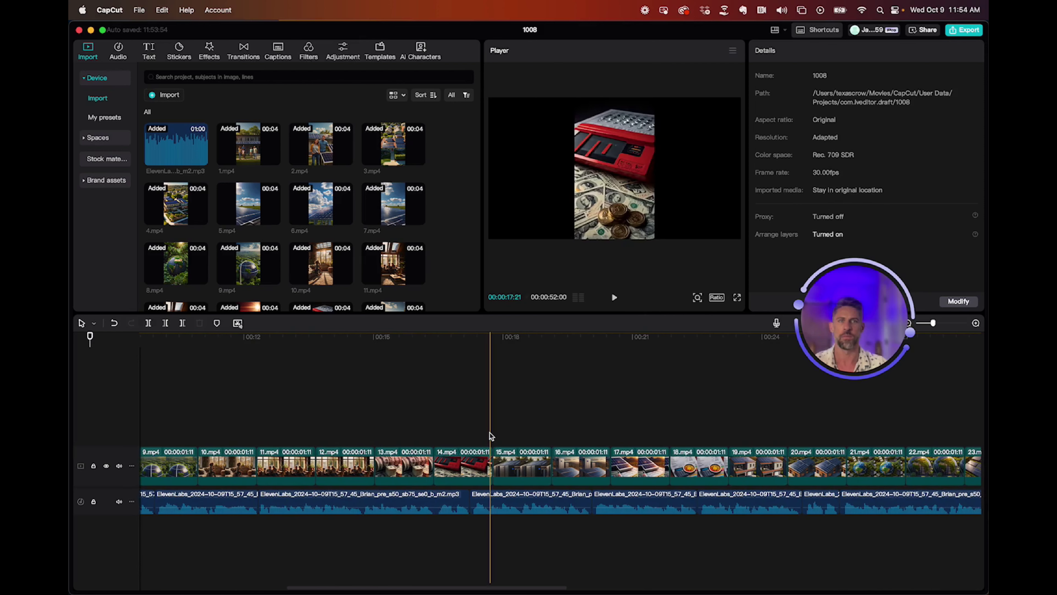
{"action": "scroll", "coordinate": [640, 444], "scroll_direction": "right", "scroll_amount": 5}
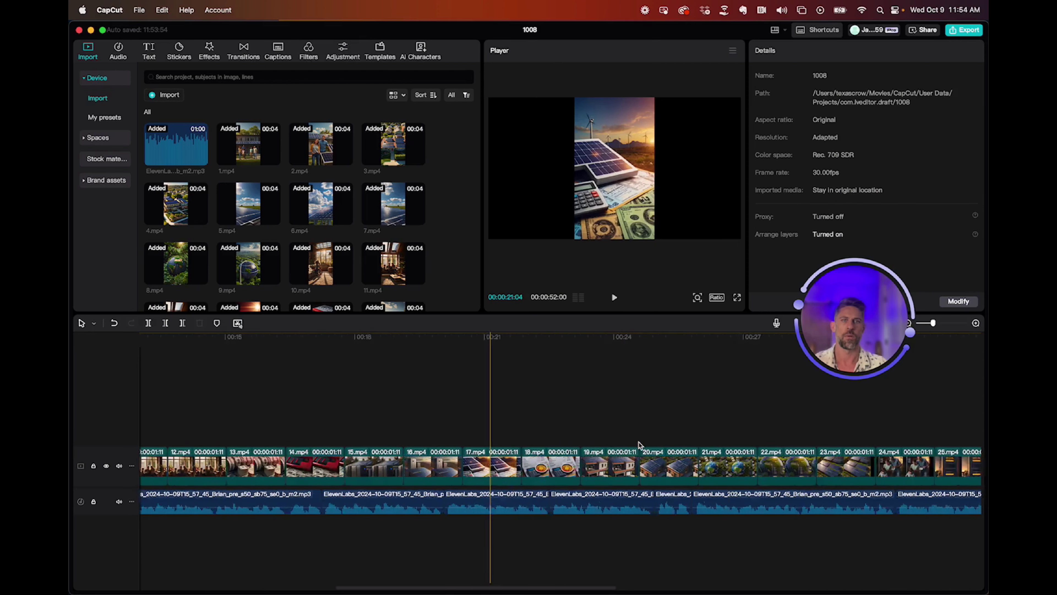
{"action": "scroll", "coordinate": [640, 445], "scroll_direction": "right", "scroll_amount": 5}
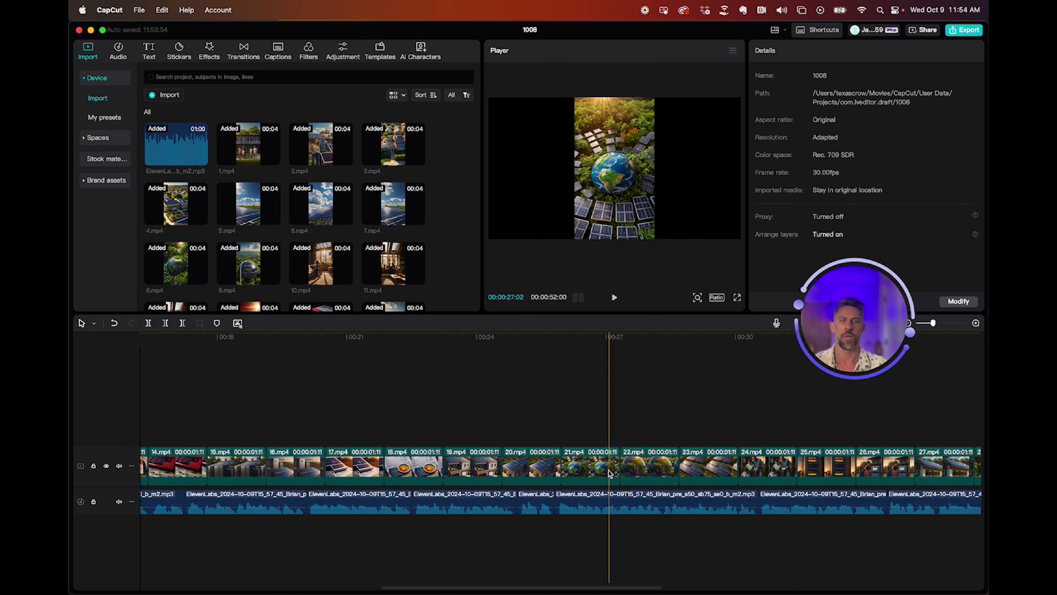
{"action": "left_click", "coordinate": [594, 470]}
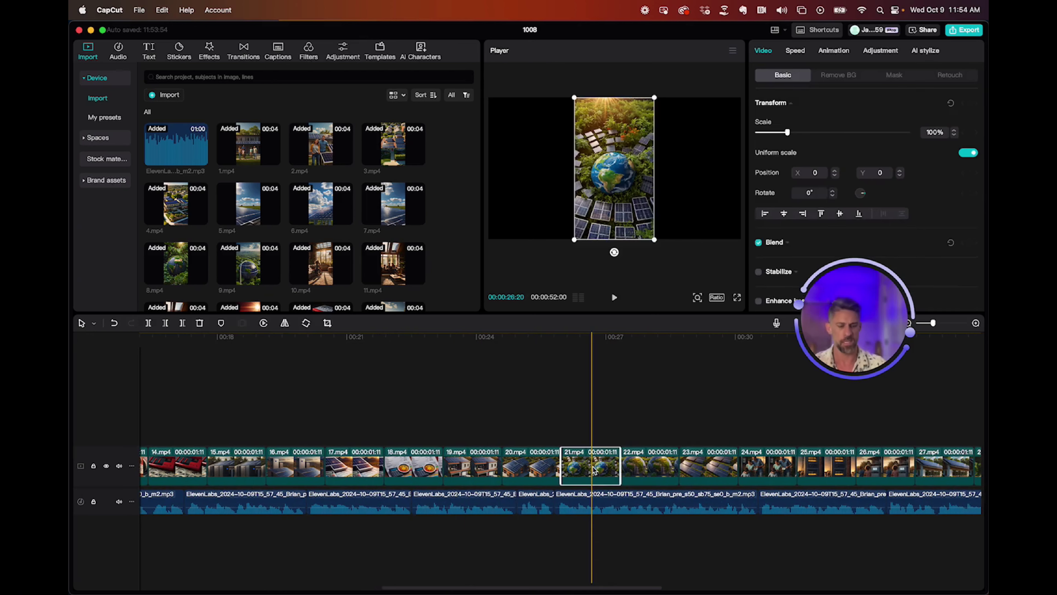
{"action": "key", "text": "Delete"}
Delete the 25.mp4 clip at about 00:00:30 from the main video track.
{"action": "scroll", "coordinate": [595, 470], "scroll_direction": "right", "scroll_amount": 5}
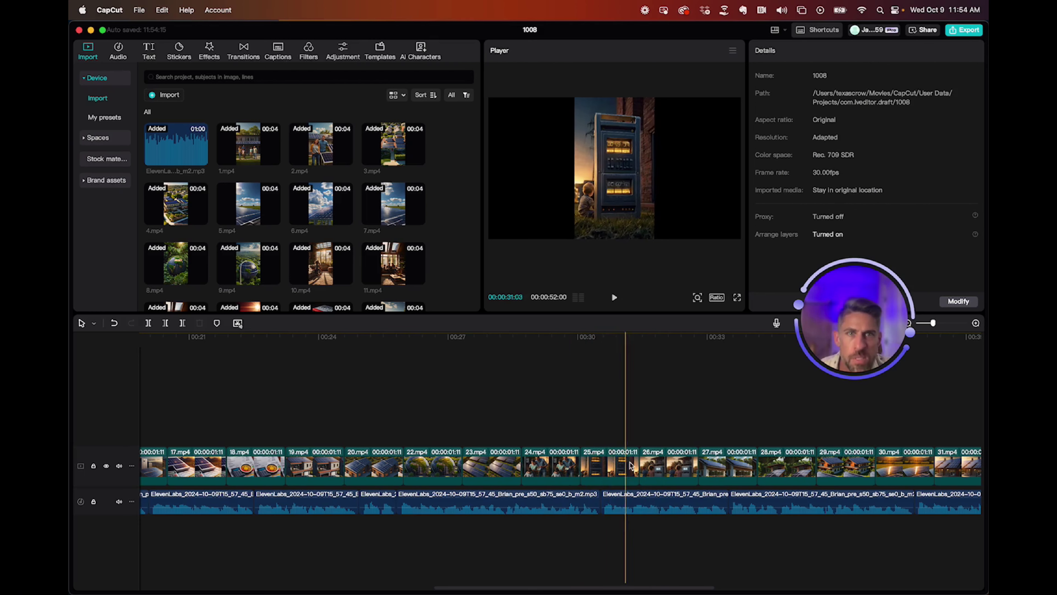
{"action": "left_click", "coordinate": [605, 465]}
{"action": "key", "text": "BackSpace"}
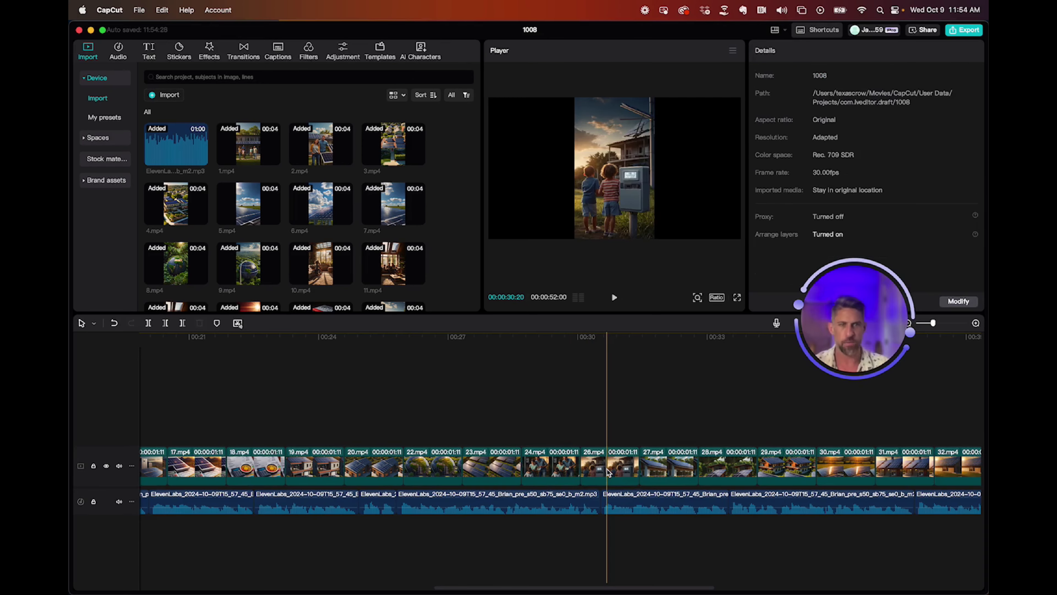
Undo the deletion of the 25.mp4 clip.
{"action": "scroll", "coordinate": [607, 469], "scroll_direction": "right", "scroll_amount": 2}
{"action": "scroll", "coordinate": [607, 469], "scroll_direction": "left", "scroll_amount": 2}
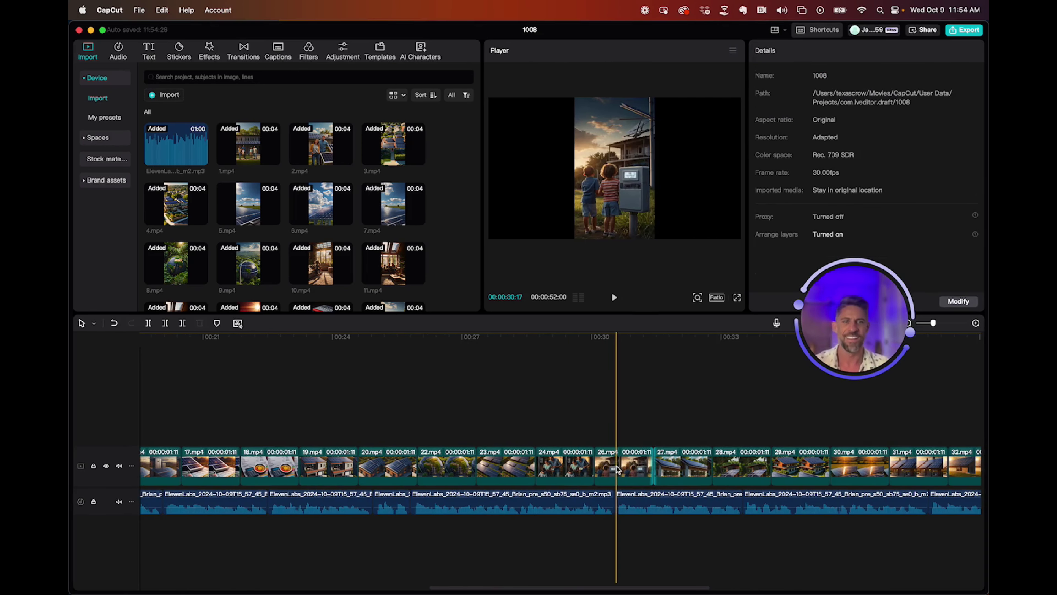
{"action": "key", "text": "super+z"}
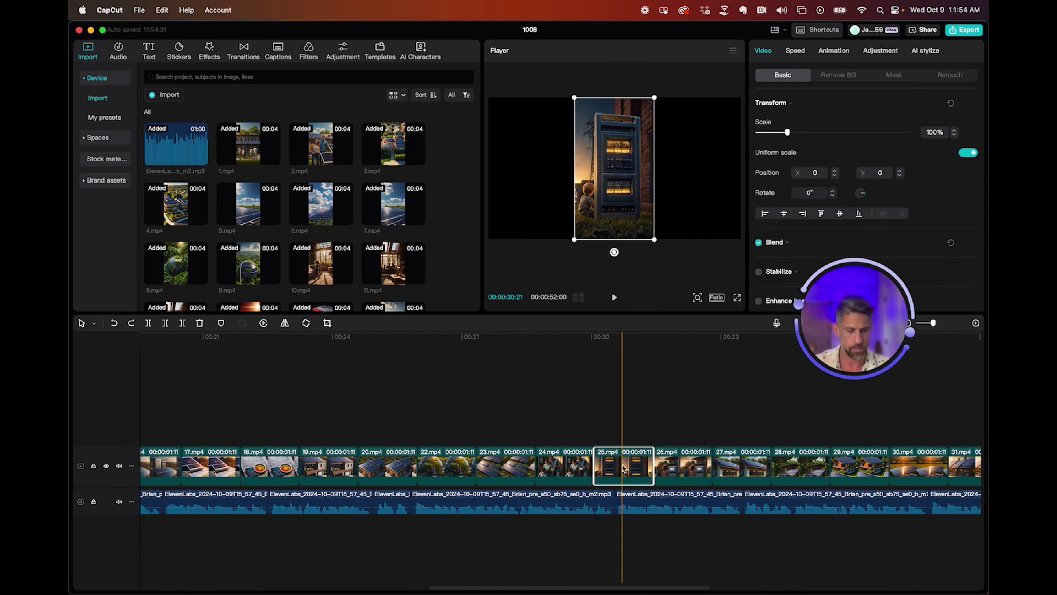
Delete the 25.mp4 clip from the main video track and check the remaining clips up to the track's end.
{"action": "key", "text": "BackSpace"}
{"action": "scroll", "coordinate": [574, 450], "scroll_direction": "right", "scroll_amount": 15}
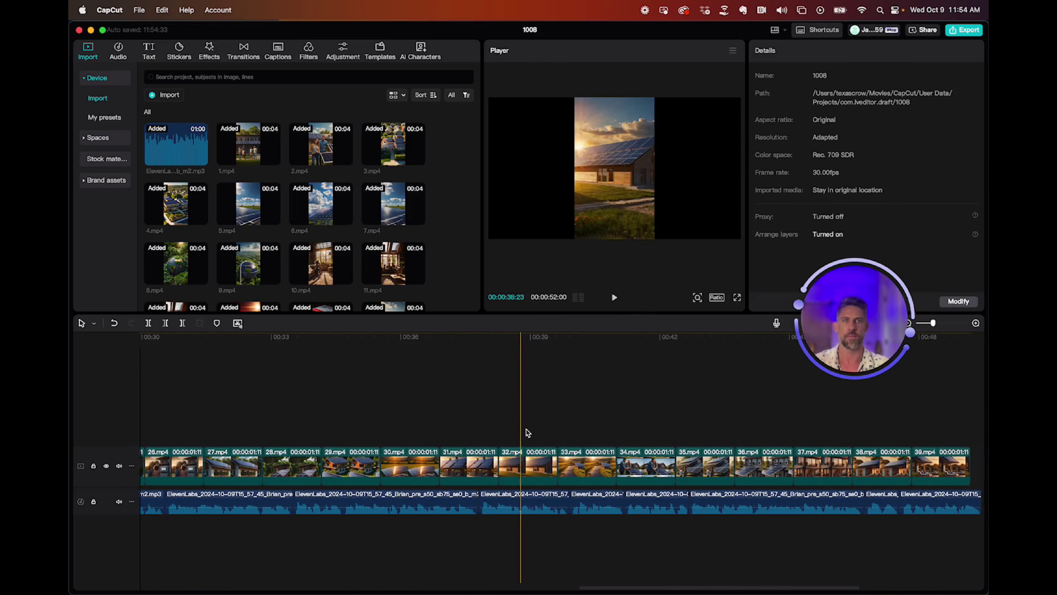
{"action": "scroll", "coordinate": [500, 435], "scroll_direction": "right", "scroll_amount": 5}
{"action": "scroll", "coordinate": [591, 437], "scroll_direction": "right", "scroll_amount": 10}
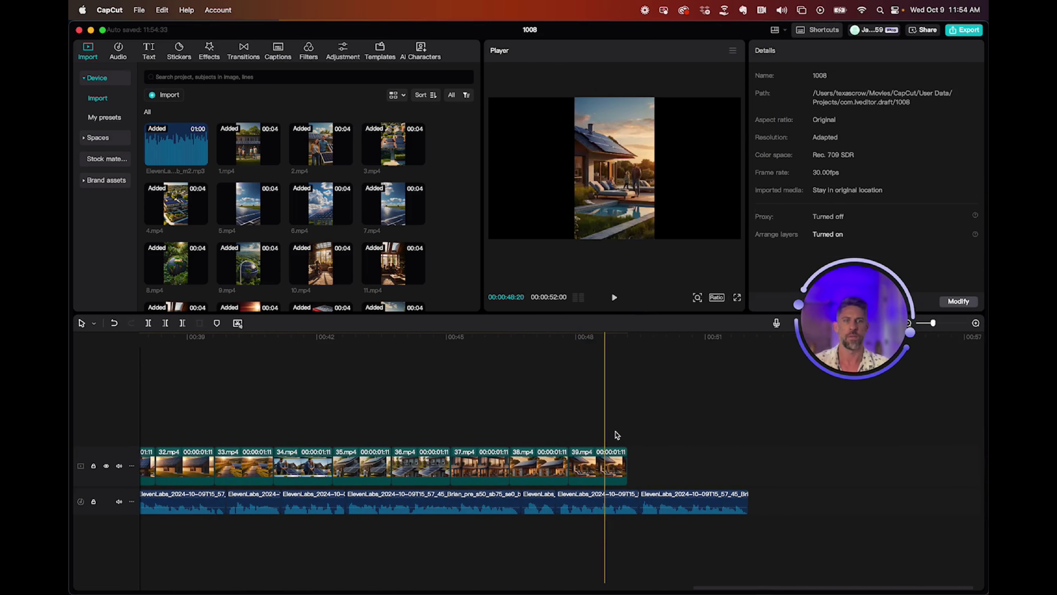
Select all clips on the main video track and stretch them together until the track ends just past the voiceover, at 00:00:54:00.
{"action": "scroll", "coordinate": [582, 448], "scroll_direction": "down", "scroll_amount": 5}
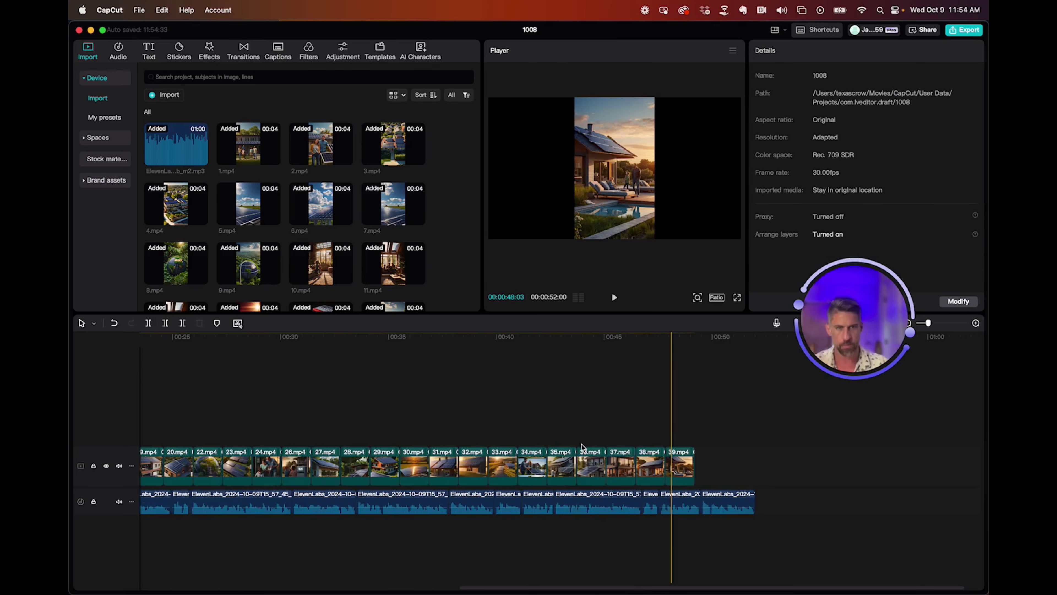
{"action": "left_click", "coordinate": [720, 462]}
{"action": "left_click_drag", "start_coordinate": [720, 463], "coordinate": [137, 442]}
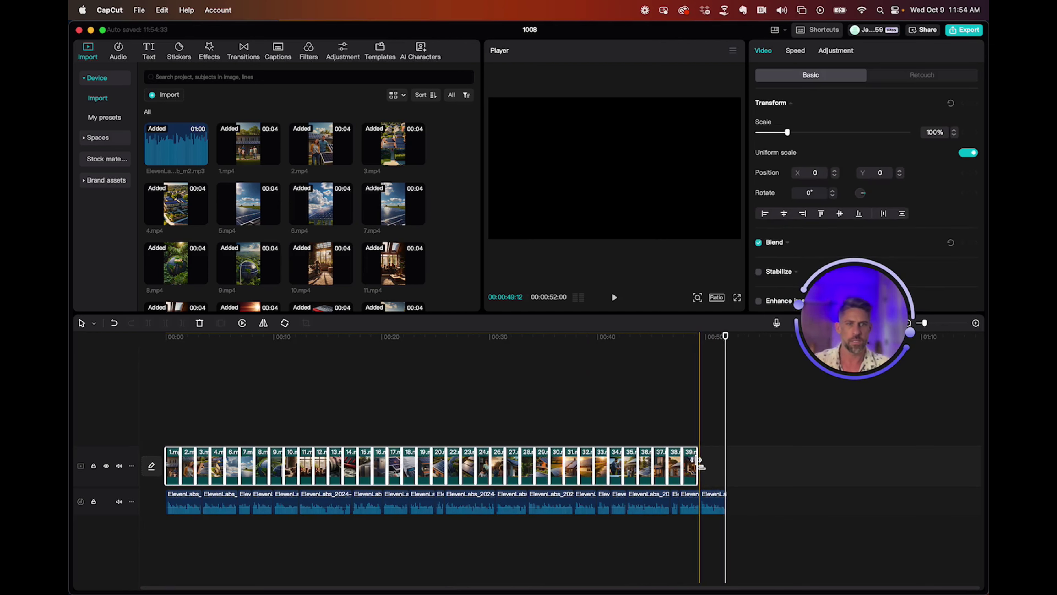
{"action": "left_click_drag", "start_coordinate": [696, 463], "coordinate": [702, 467]}
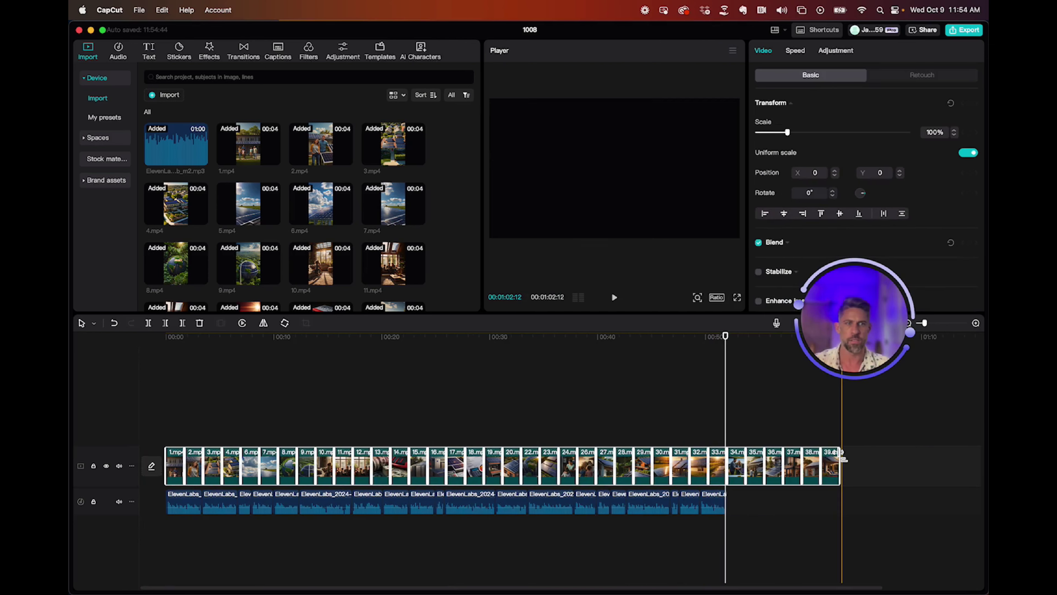
{"action": "left_click_drag", "start_coordinate": [837, 453], "coordinate": [888, 459]}
{"action": "left_click_drag", "start_coordinate": [799, 458], "coordinate": [798, 466]}
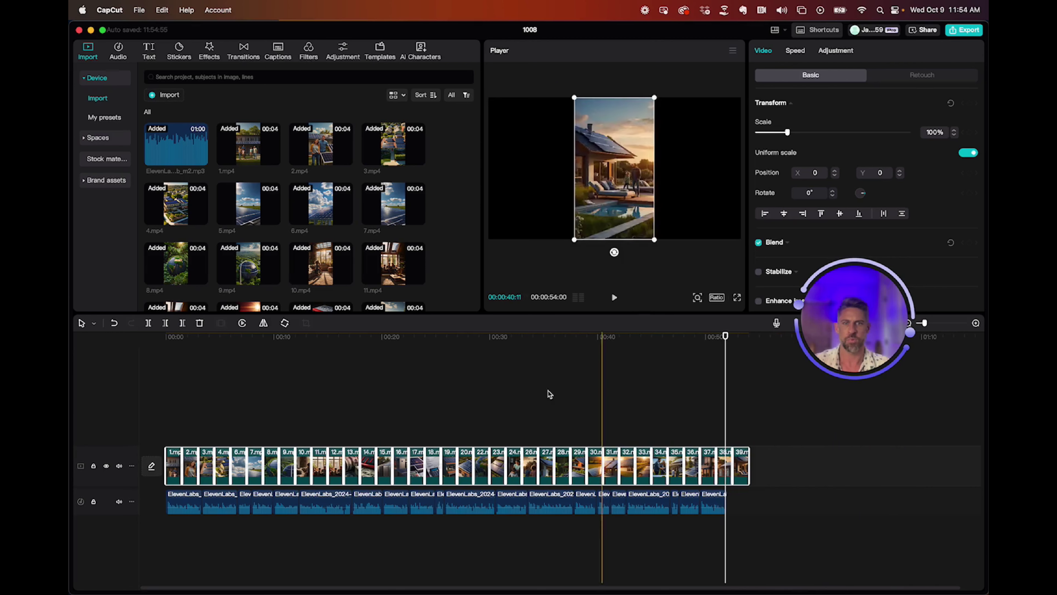
Play the ad from the start to review the pacing and delete the 30.mp4 clip at about 00:00:39.
{"action": "left_click", "coordinate": [220, 385]}
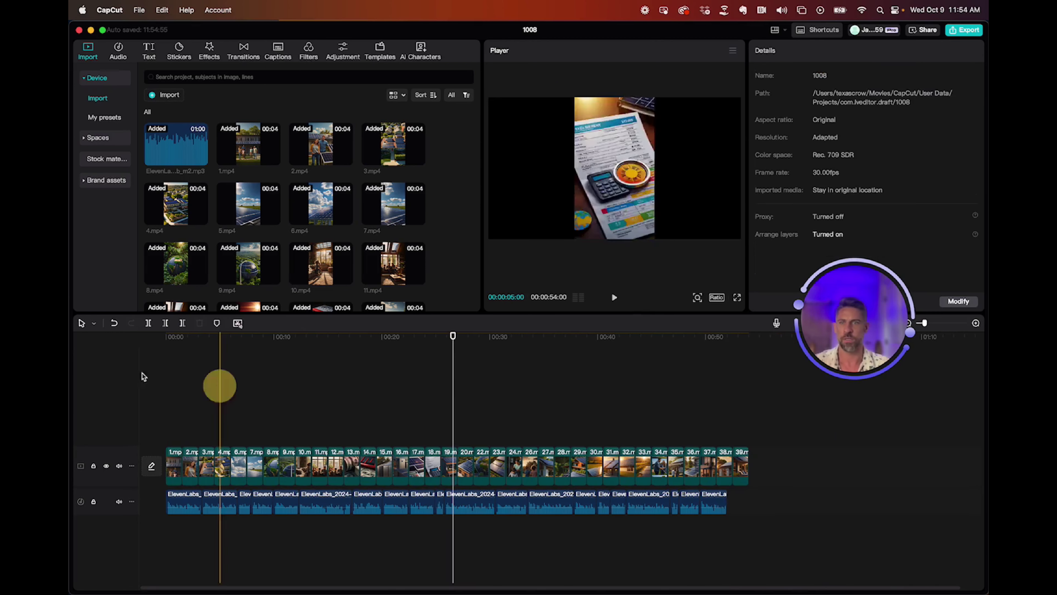
{"action": "left_click", "coordinate": [165, 350]}
{"action": "key", "text": "space"}
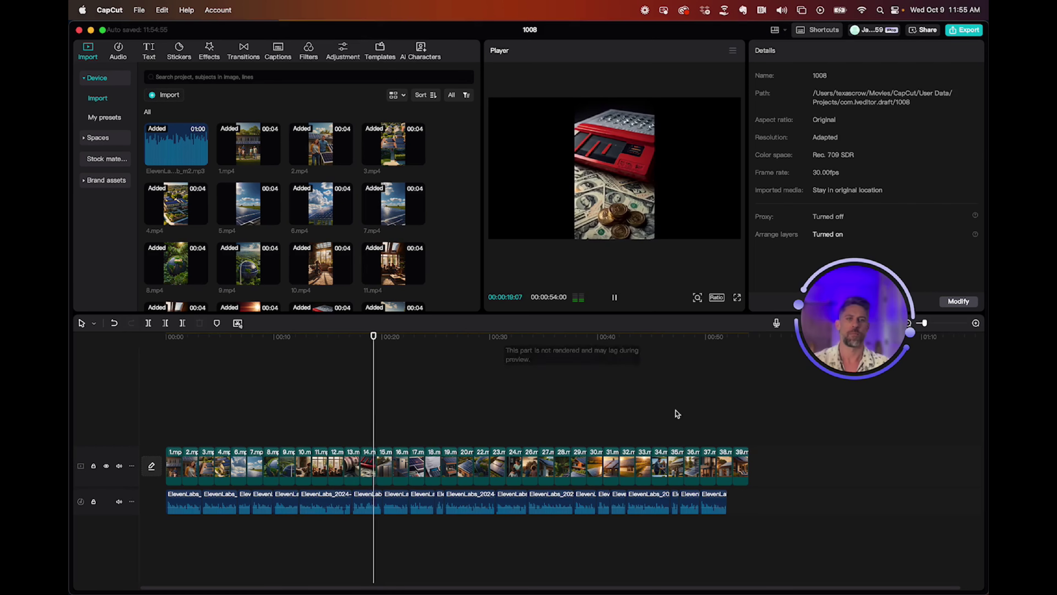
{"action": "left_click", "coordinate": [684, 408]}
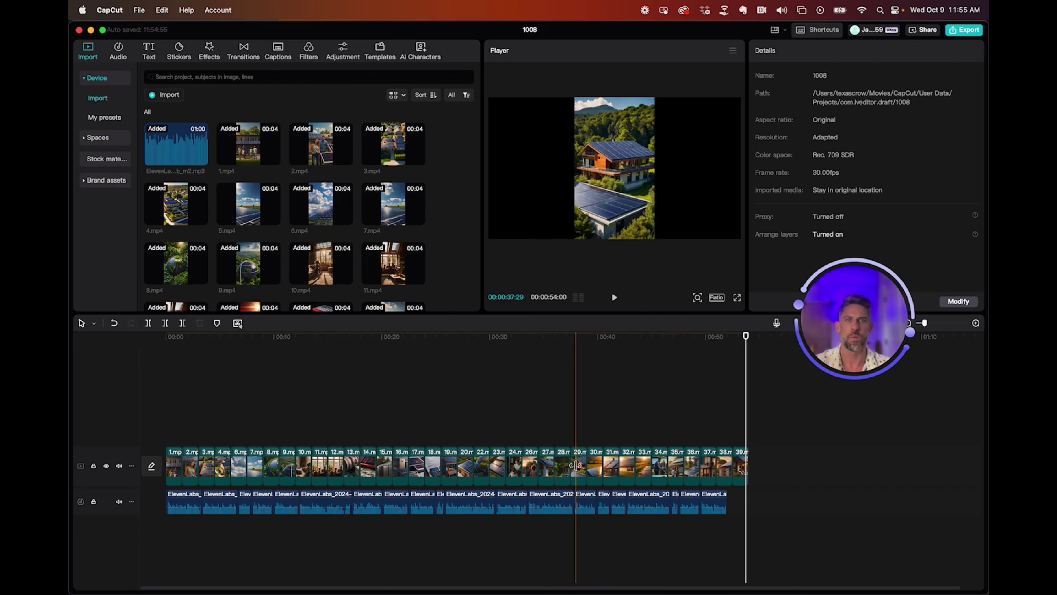
{"action": "left_click", "coordinate": [597, 470]}
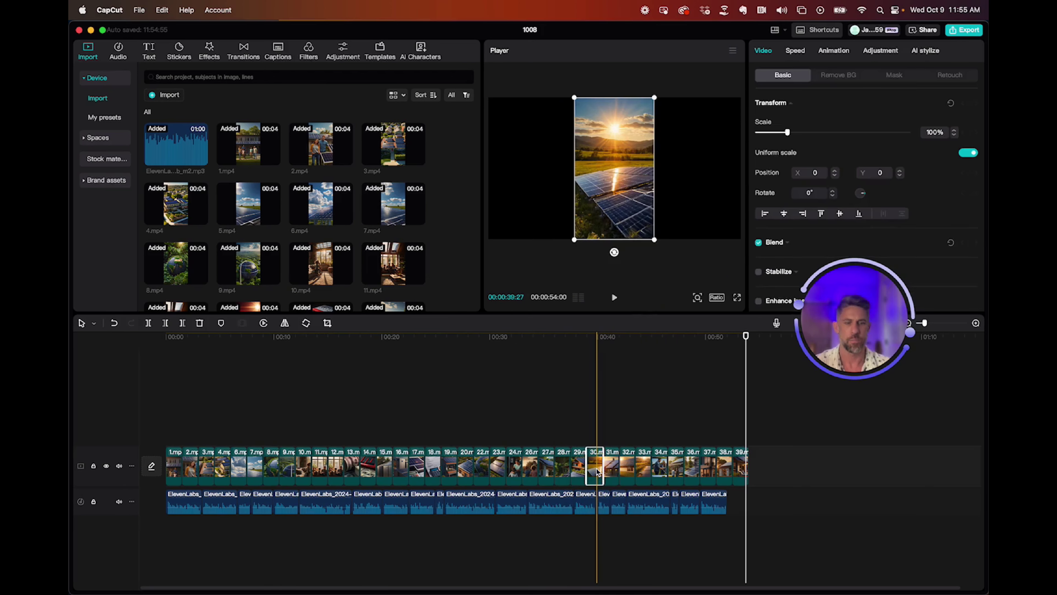
{"action": "key", "text": "Delete"}
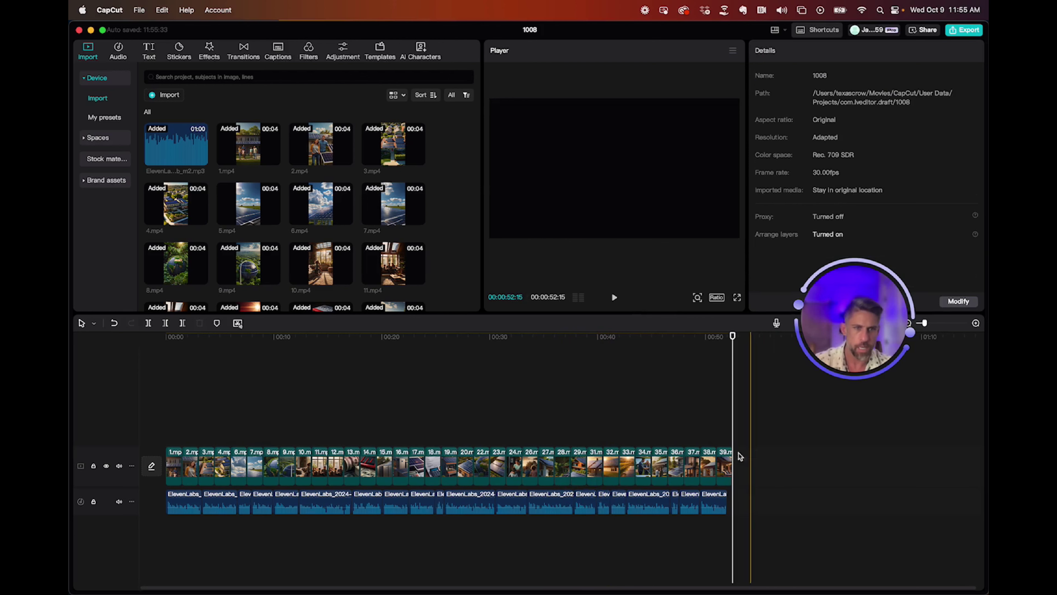
Preview the opening of the re-timed ad and return the playhead to the start.
{"action": "left_click_drag", "start_coordinate": [733, 335], "coordinate": [135, 334]}
{"action": "key", "text": "space"}
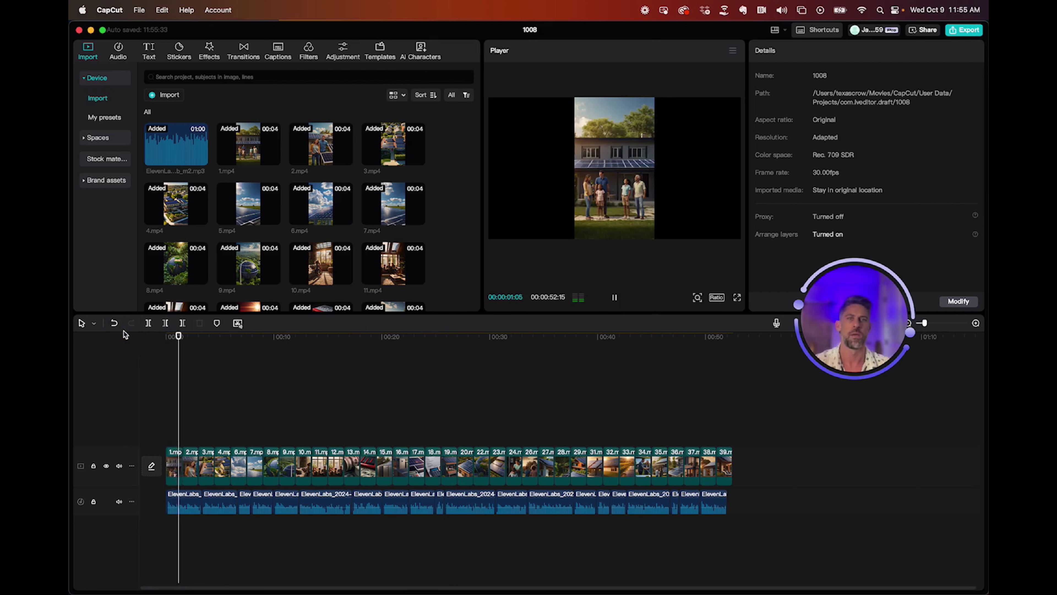
{"action": "left_click_drag", "start_coordinate": [704, 375], "coordinate": [146, 373]}
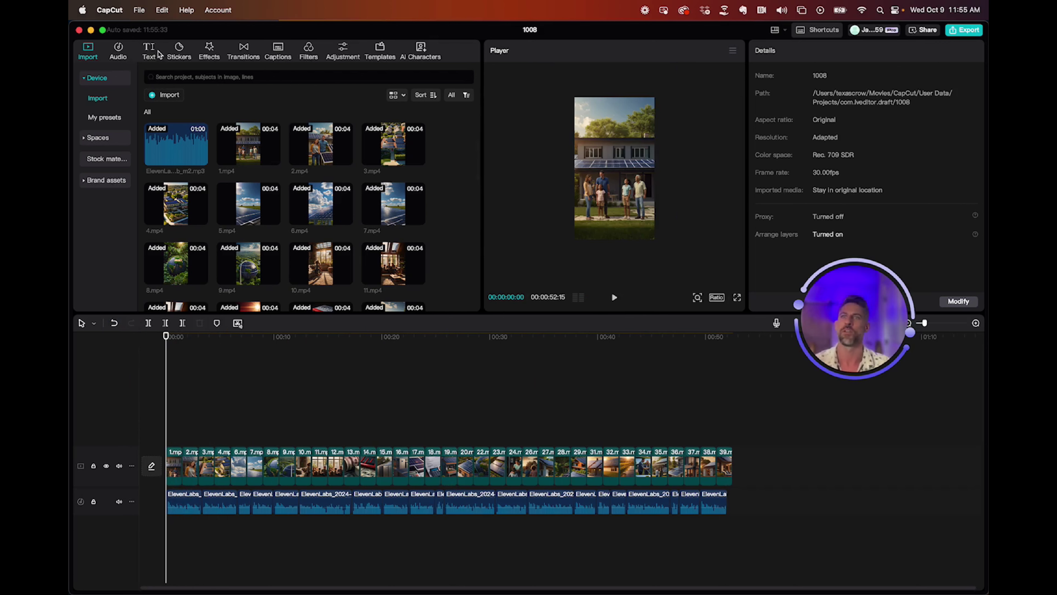
Generate English auto captions for the voiceover with auto highlight and filler word identification enabled.
{"action": "left_click", "coordinate": [149, 50]}
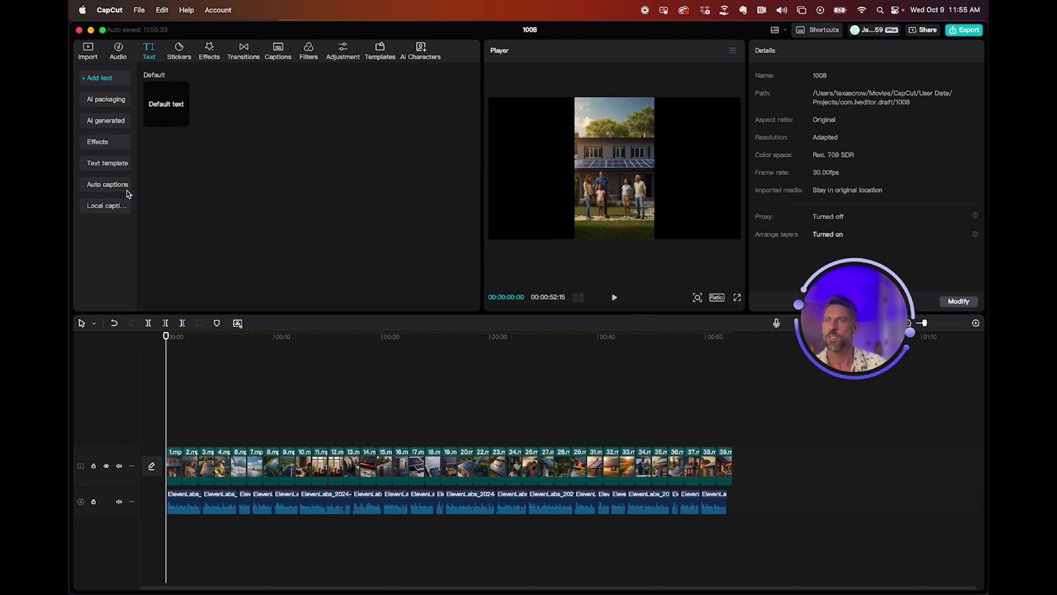
{"action": "left_click", "coordinate": [105, 186]}
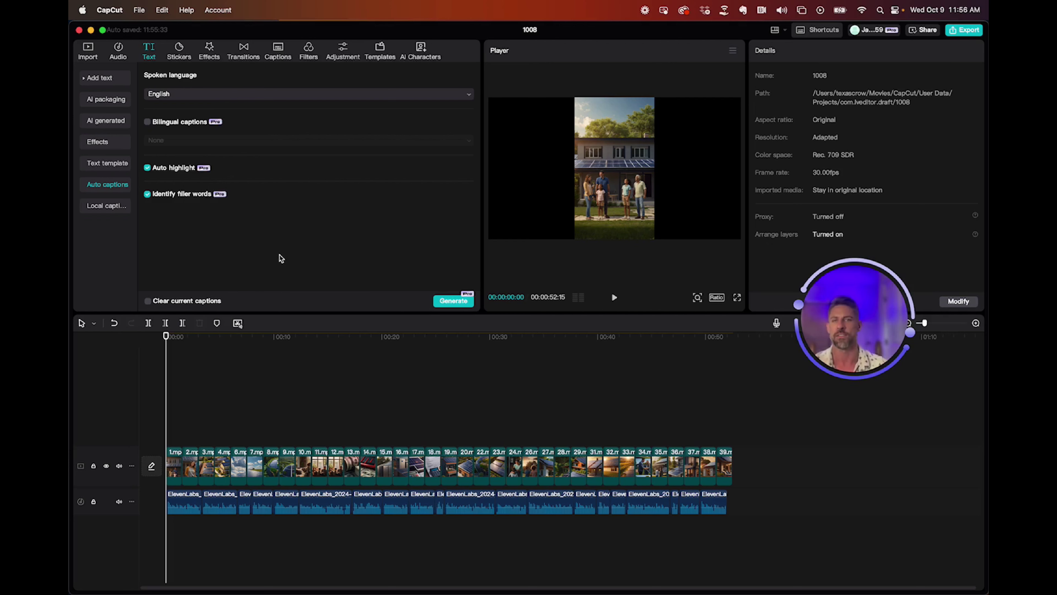
{"action": "left_click", "coordinate": [450, 301]}
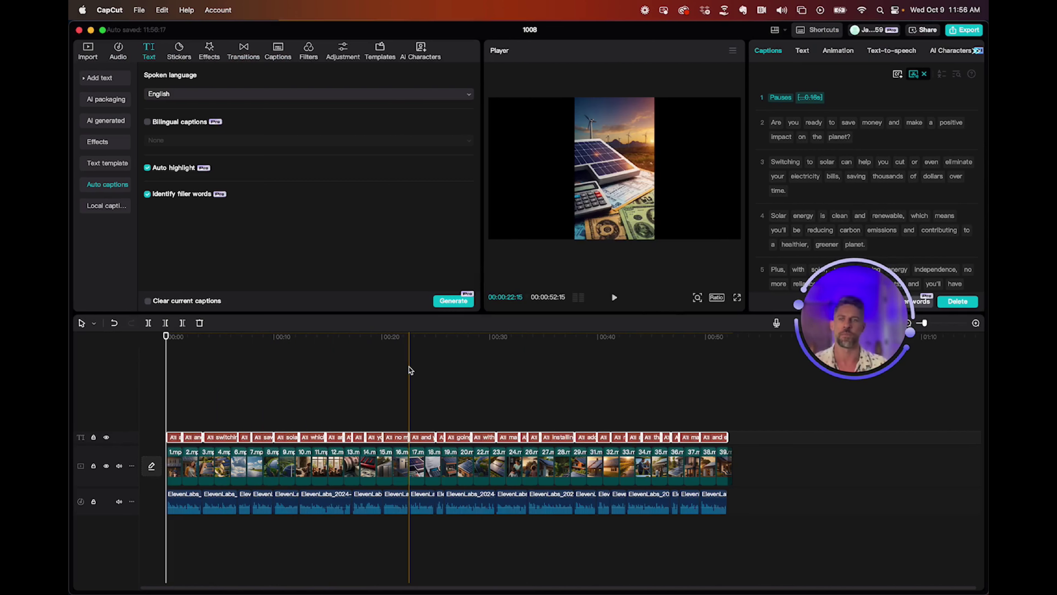
Shrink the "are you ready to save money" caption to fit within the vertical video and move it up near the frame's middle.
{"action": "left_click", "coordinate": [173, 354]}
{"action": "left_click_drag", "start_coordinate": [166, 341], "coordinate": [174, 336]}
{"action": "scroll", "coordinate": [173, 336], "scroll_direction": "up", "scroll_amount": 3}
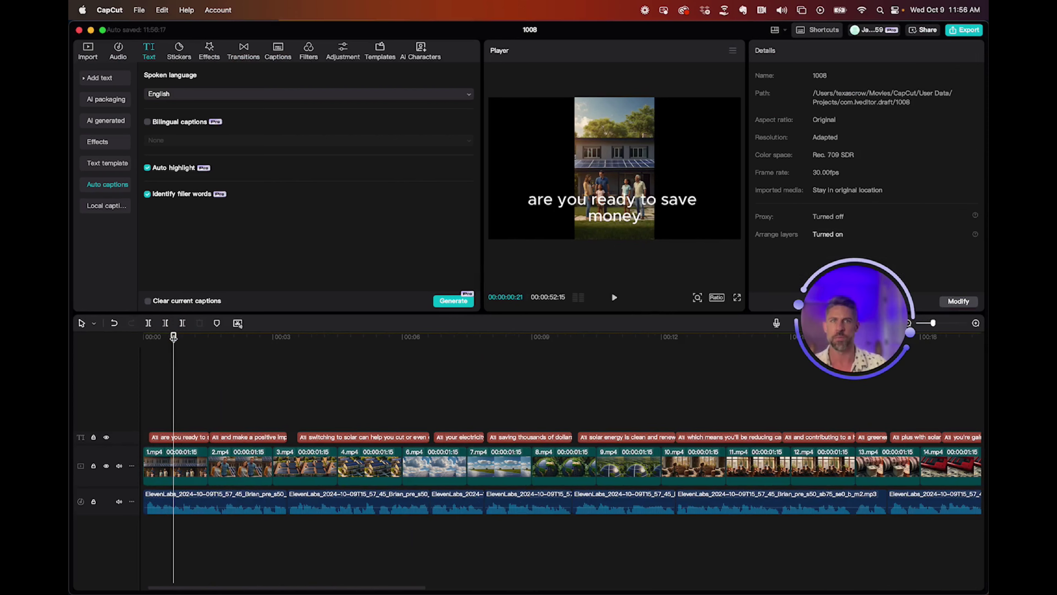
{"action": "scroll", "coordinate": [194, 433], "scroll_direction": "left", "scroll_amount": 2}
{"action": "left_click", "coordinate": [195, 439]}
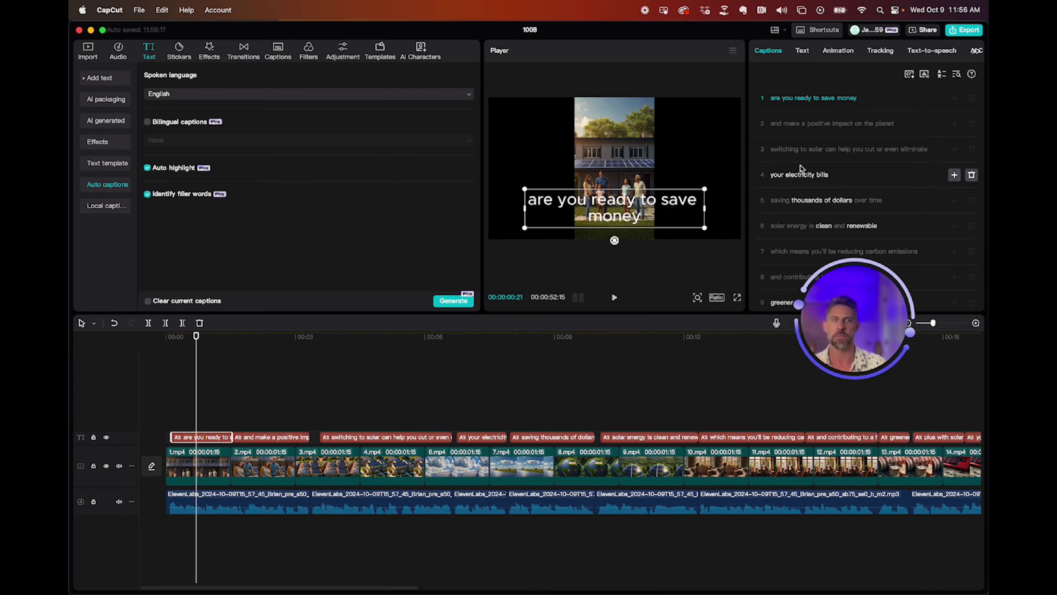
{"action": "left_click_drag", "start_coordinate": [706, 228], "coordinate": [631, 208]}
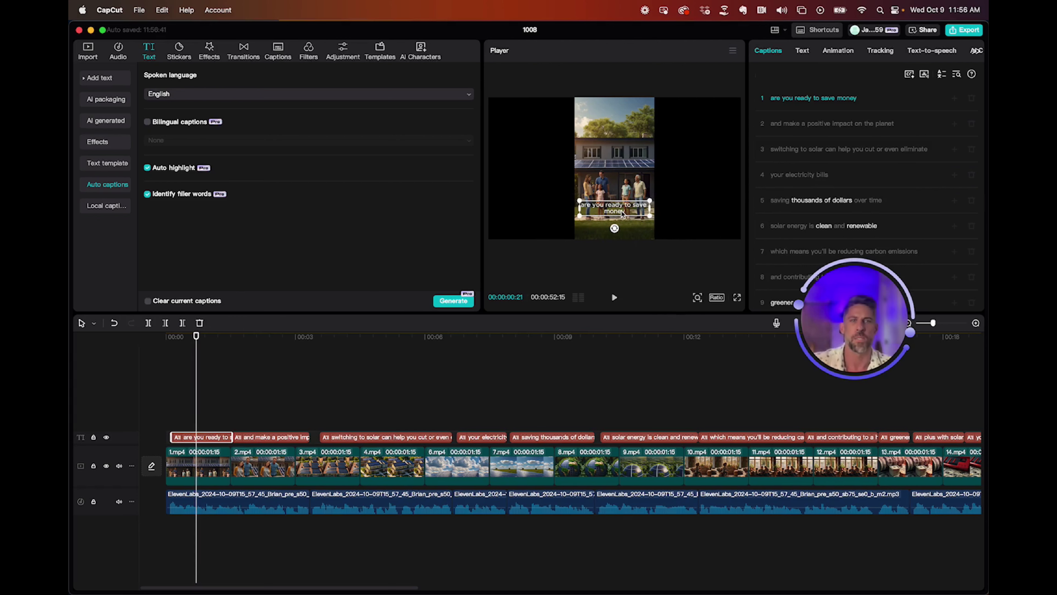
{"action": "left_click_drag", "start_coordinate": [622, 212], "coordinate": [620, 187]}
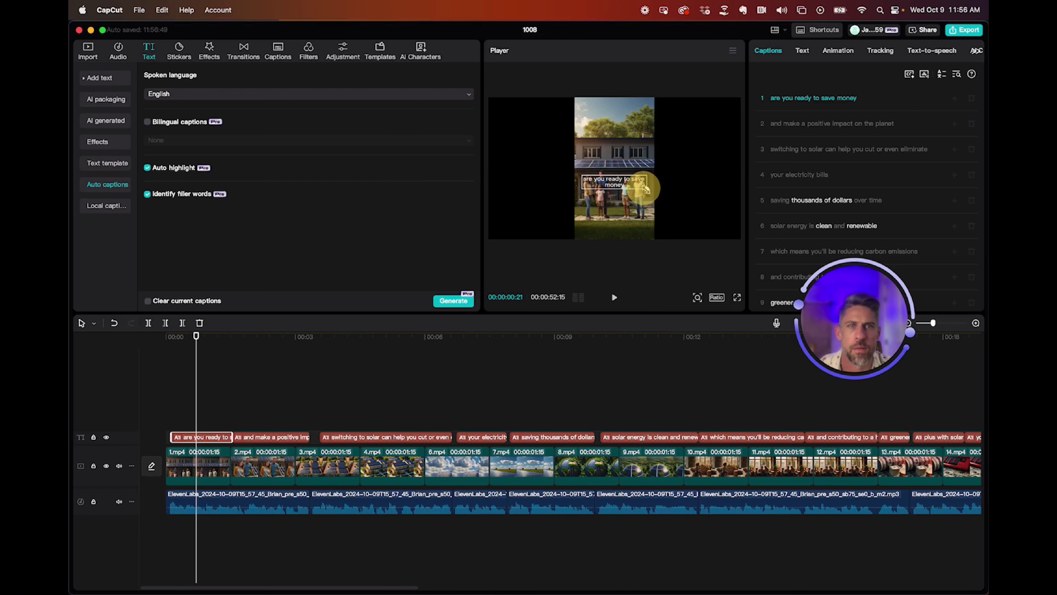
{"action": "left_click", "coordinate": [210, 406]}
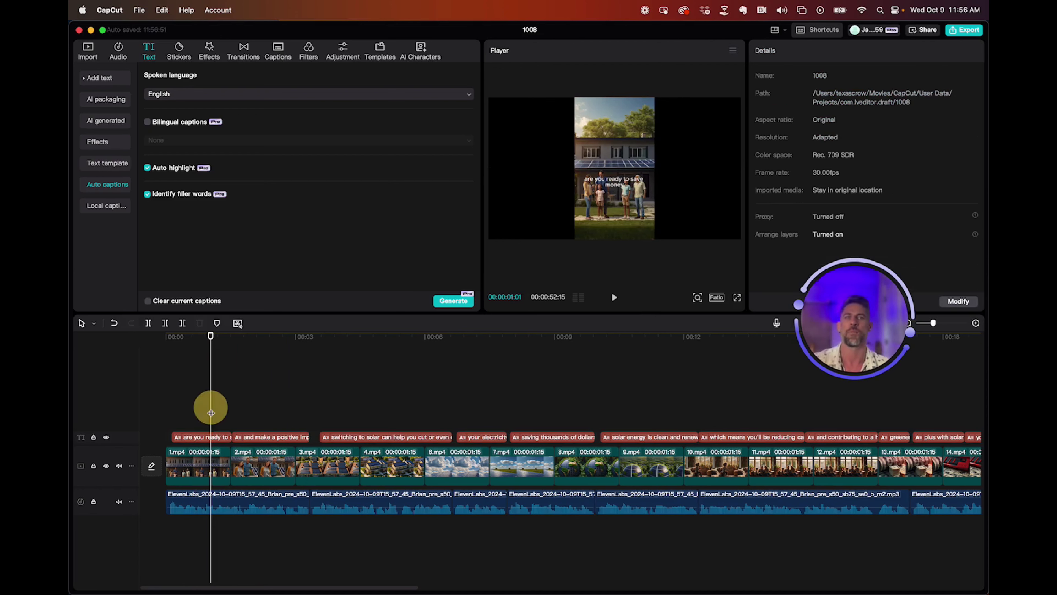
Apply the white and yellow "THE QUICK" text template from the first row to all captions.
{"action": "left_click", "coordinate": [199, 438]}
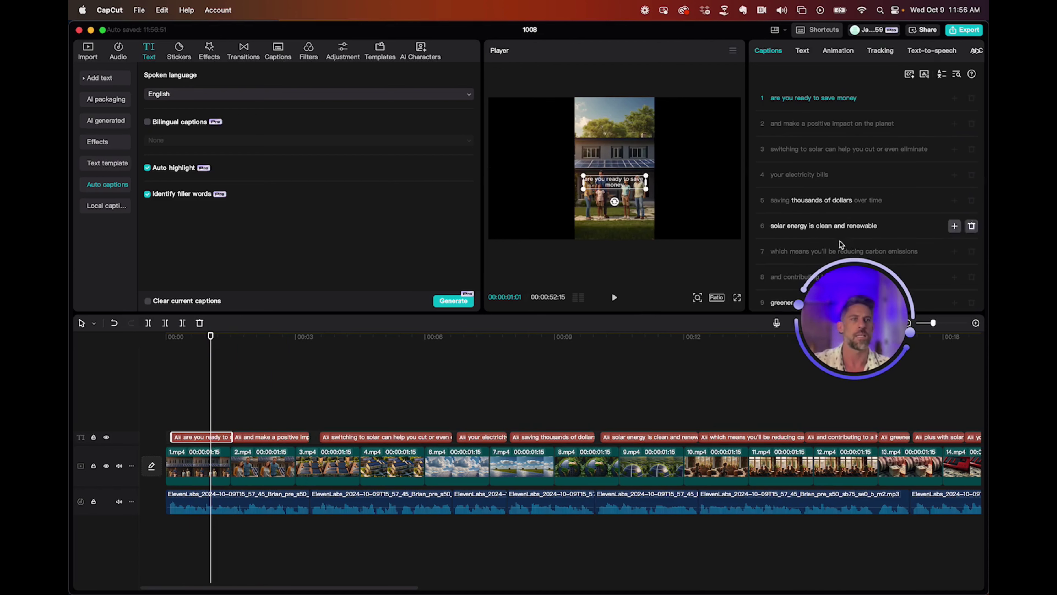
{"action": "left_click", "coordinate": [804, 53]}
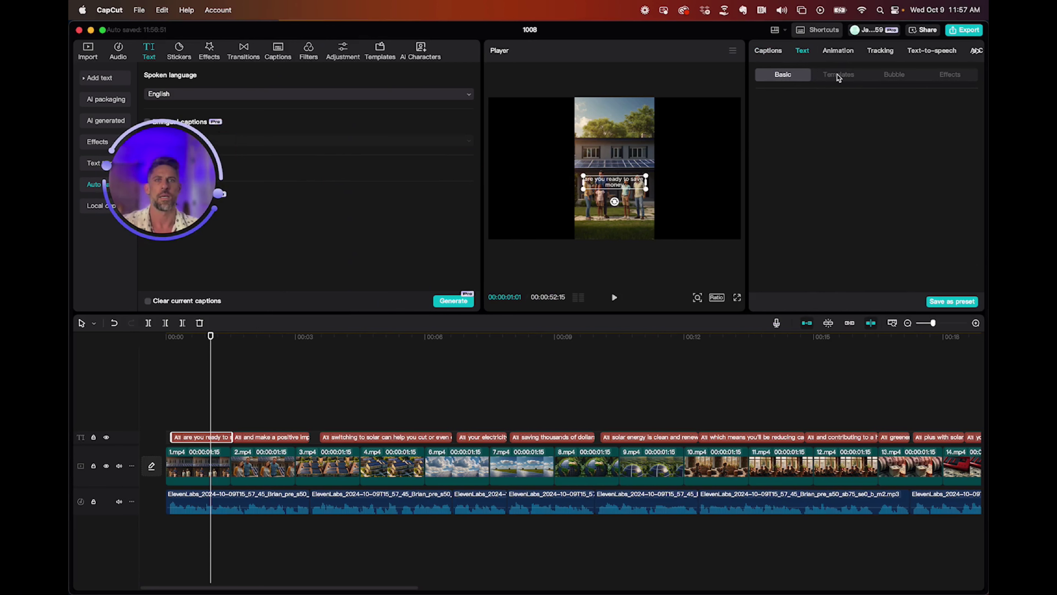
{"action": "left_click", "coordinate": [833, 51]}
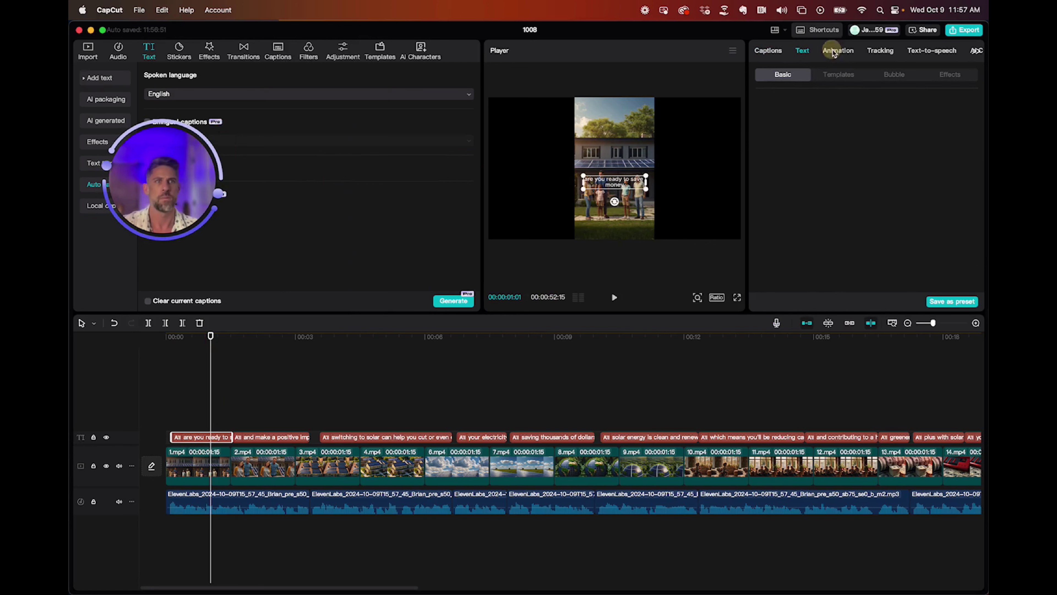
{"action": "left_click", "coordinate": [838, 76]}
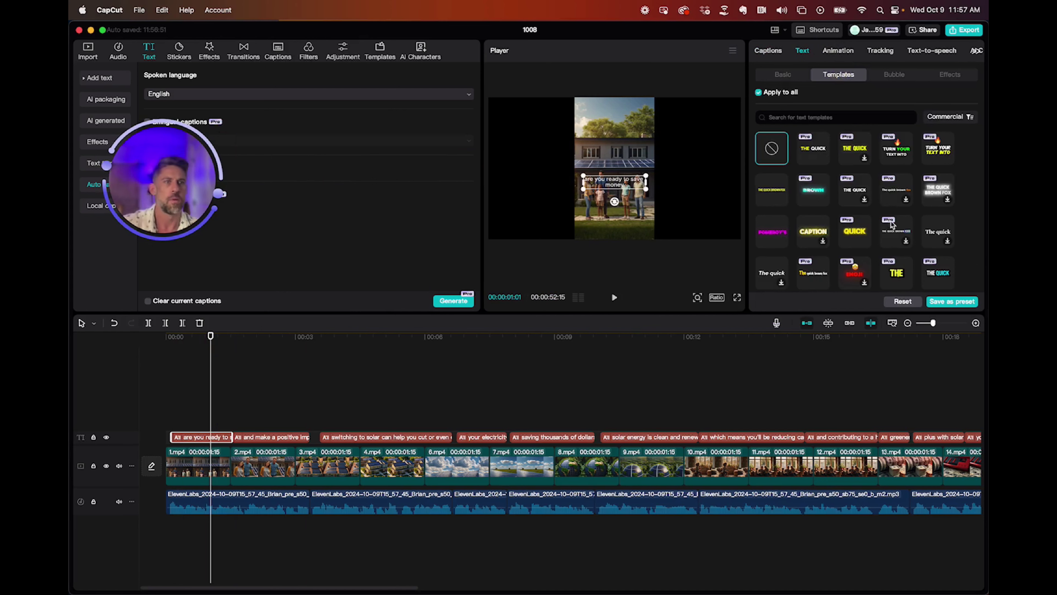
{"action": "left_click", "coordinate": [809, 151]}
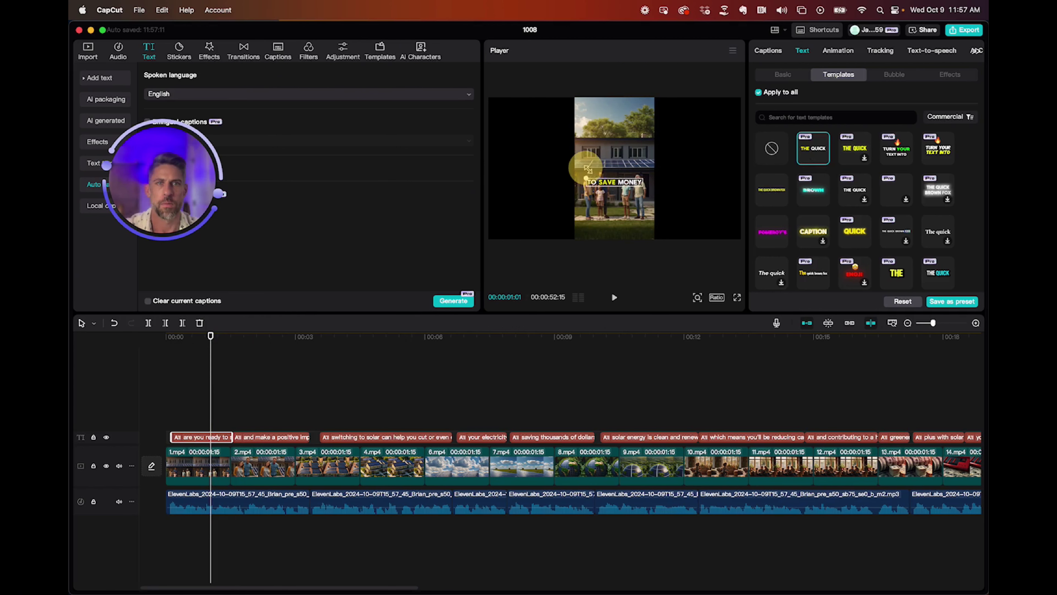
Preview the styled captions and resize the "switching to solar" caption to fit within the vertical video.
{"action": "left_click", "coordinate": [184, 385]}
{"action": "key", "text": "space"}
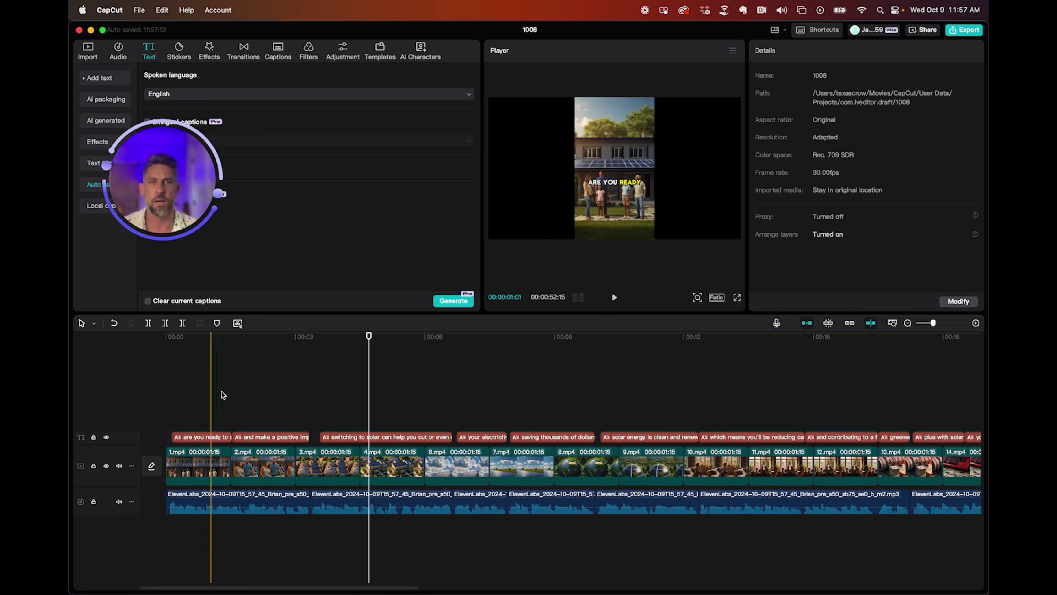
{"action": "left_click", "coordinate": [336, 407]}
{"action": "left_click", "coordinate": [339, 438]}
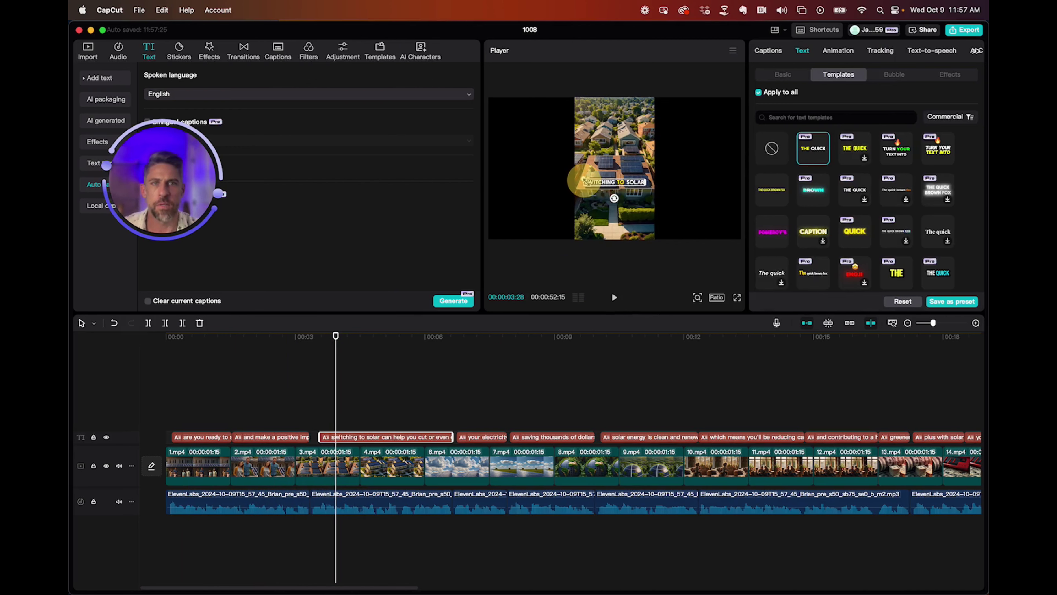
{"action": "left_click", "coordinate": [415, 416]}
{"action": "key", "text": "space"}
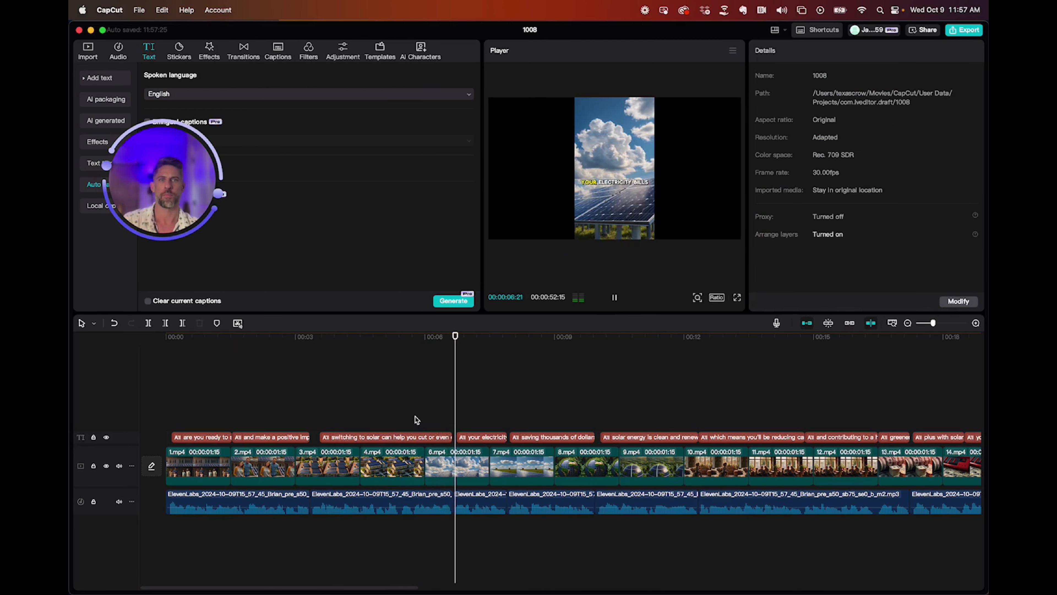
Check the following captions for overflow and scale down the "with government incentives" caption at about 00:00:28 to fit the vertical video.
{"action": "scroll", "coordinate": [412, 414], "scroll_direction": "right", "scroll_amount": 5}
{"action": "key", "text": "space"}
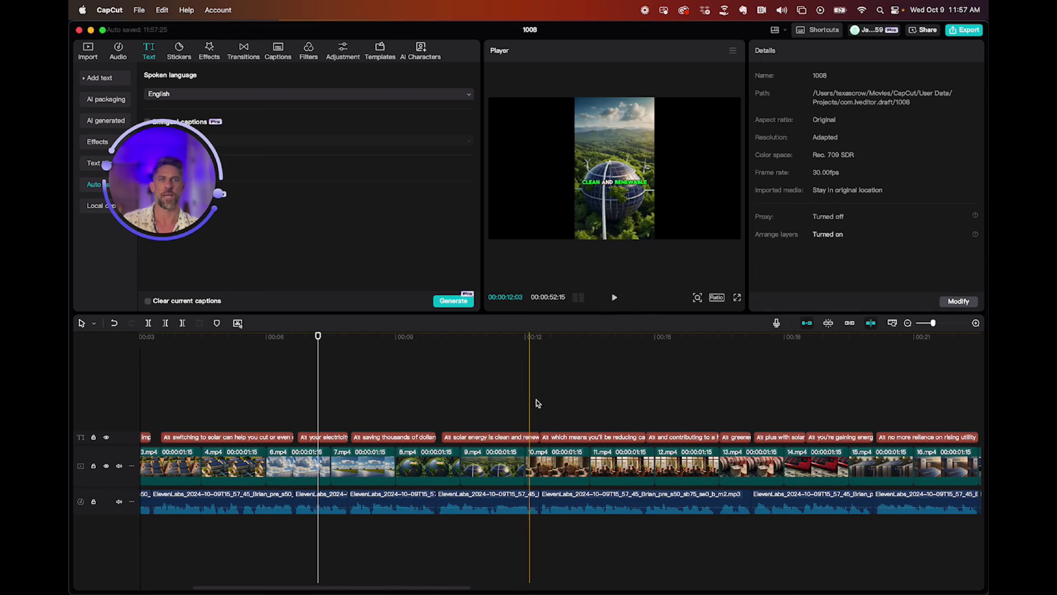
{"action": "scroll", "coordinate": [539, 403], "scroll_direction": "right", "scroll_amount": 7}
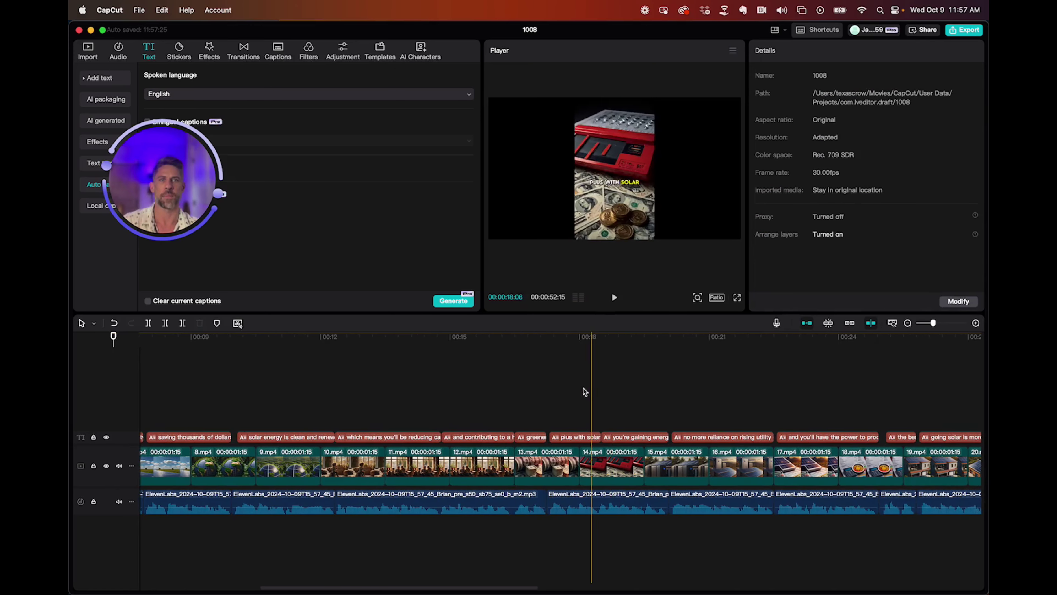
{"action": "scroll", "coordinate": [585, 389], "scroll_direction": "right", "scroll_amount": 5}
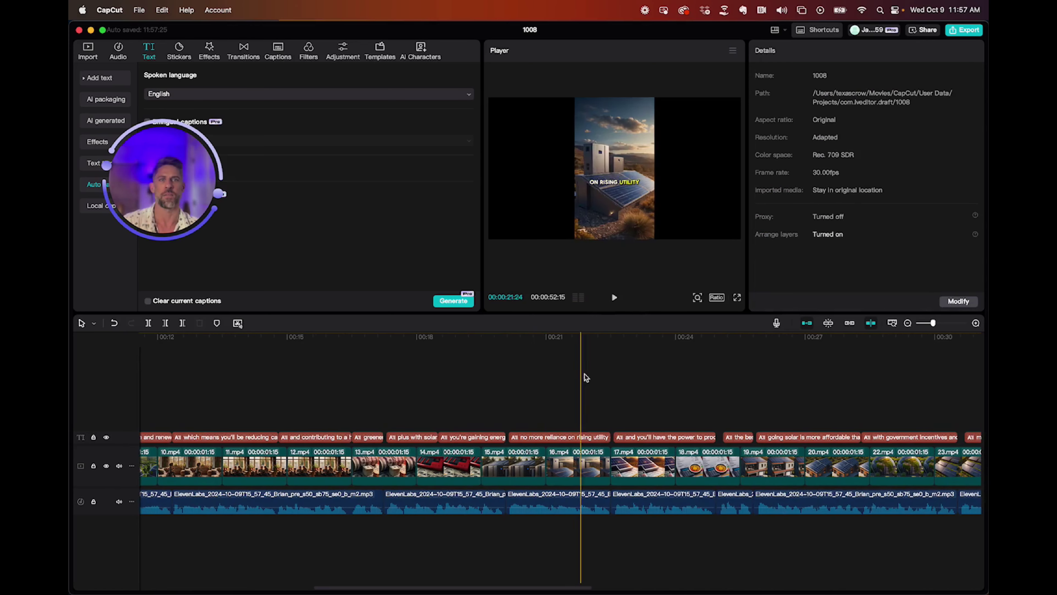
{"action": "scroll", "coordinate": [584, 374], "scroll_direction": "right", "scroll_amount": 8}
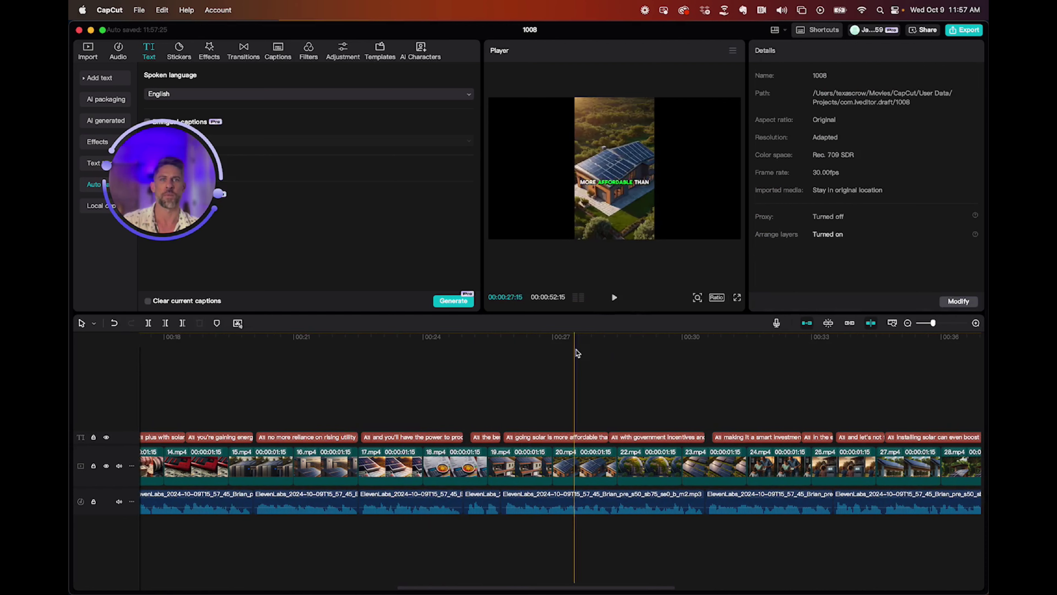
{"action": "left_click", "coordinate": [620, 350]}
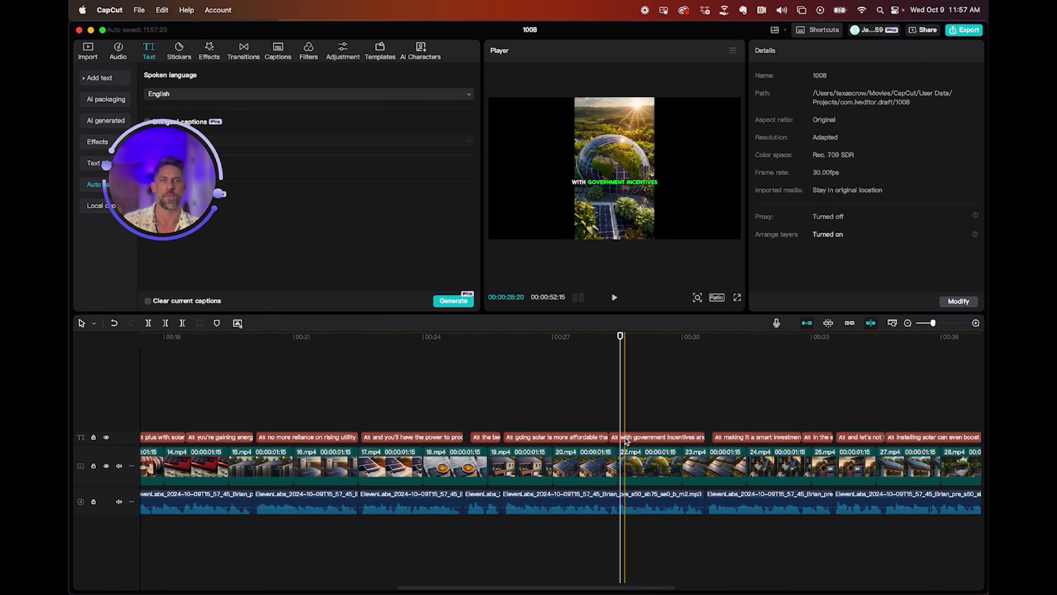
{"action": "left_click", "coordinate": [641, 369]}
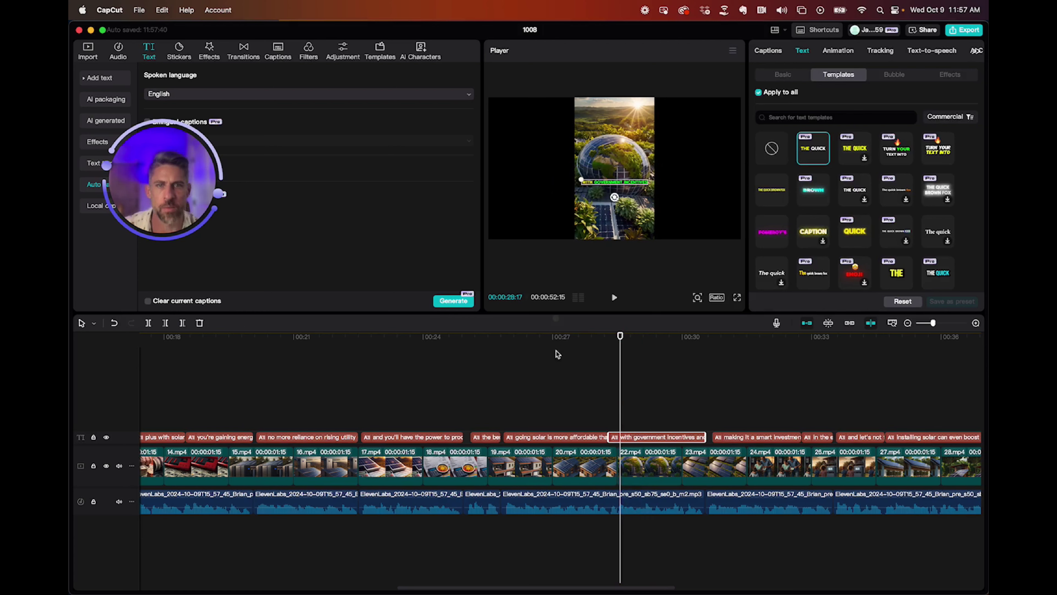
Check the remaining captions from about 00:00:27 to the end of the timeline for overflow.
{"action": "left_click", "coordinate": [530, 404]}
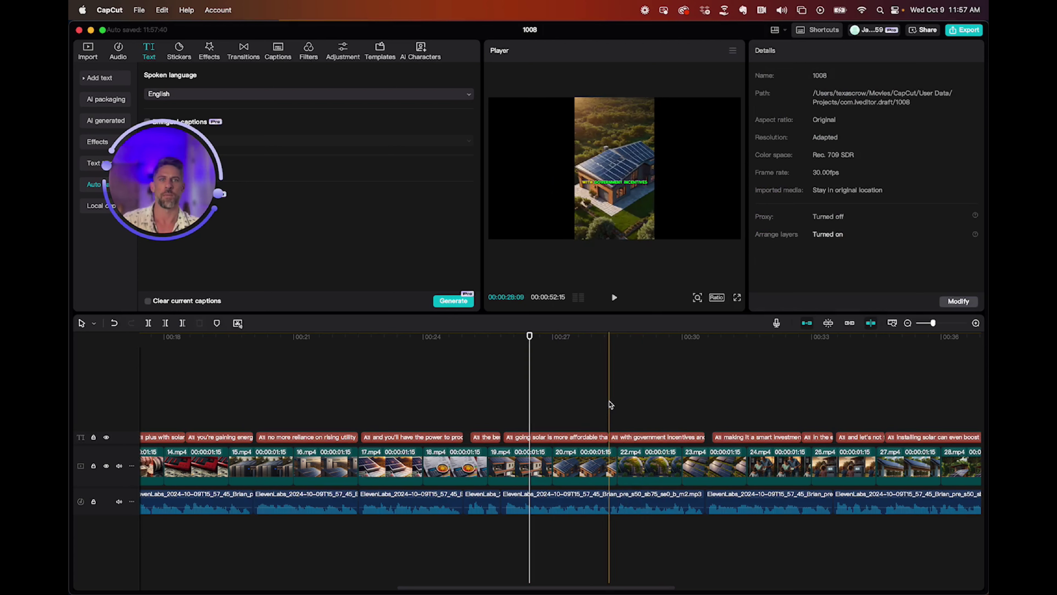
{"action": "scroll", "coordinate": [607, 400], "scroll_direction": "right", "scroll_amount": 5}
{"action": "scroll", "coordinate": [489, 390], "scroll_direction": "right", "scroll_amount": 3}
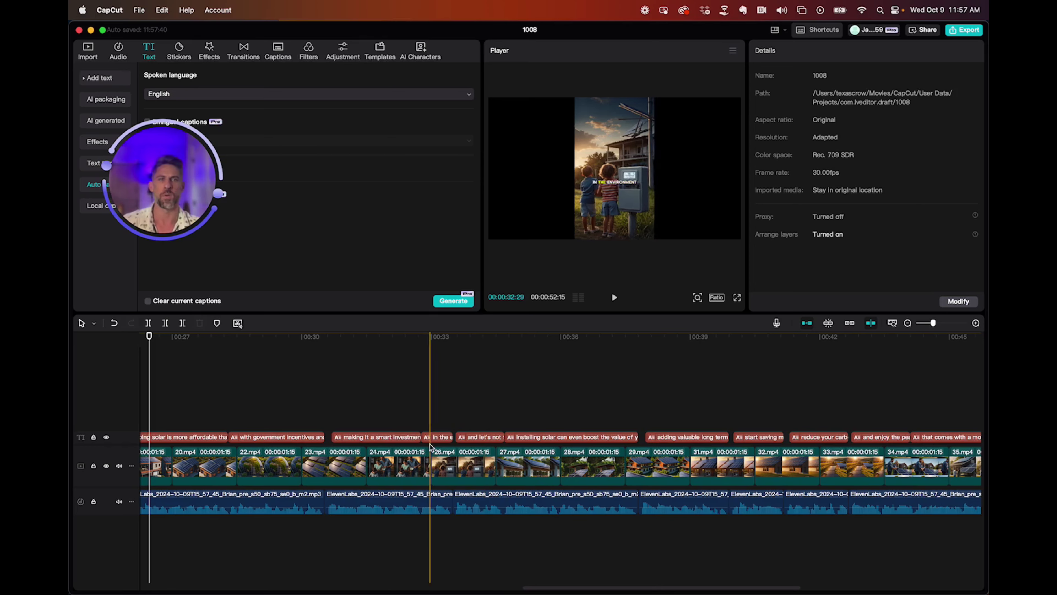
{"action": "scroll", "coordinate": [431, 447], "scroll_direction": "right", "scroll_amount": 8}
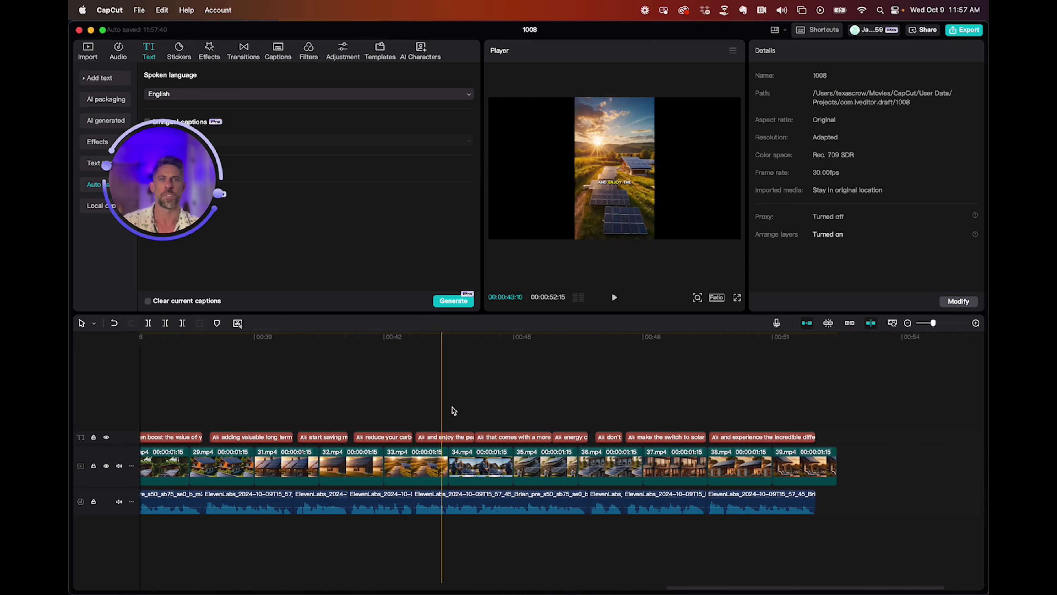
{"action": "scroll", "coordinate": [454, 411], "scroll_direction": "right", "scroll_amount": 1}
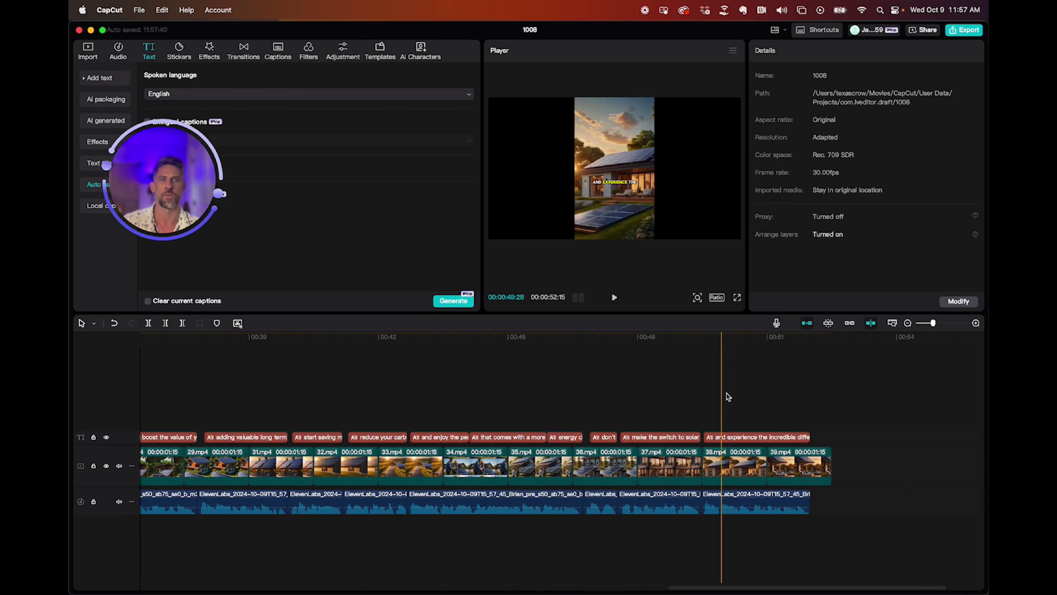
Preview the opening captions from the start of the video to about 00:00:06.
{"action": "key", "text": "Home"}
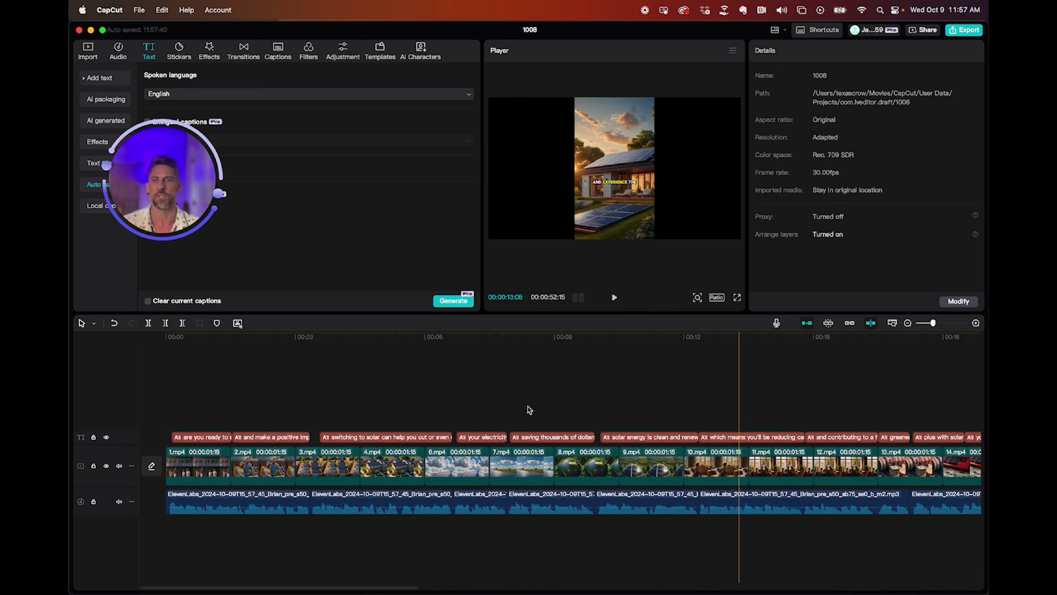
{"action": "left_click", "coordinate": [188, 415]}
{"action": "key", "text": "space"}
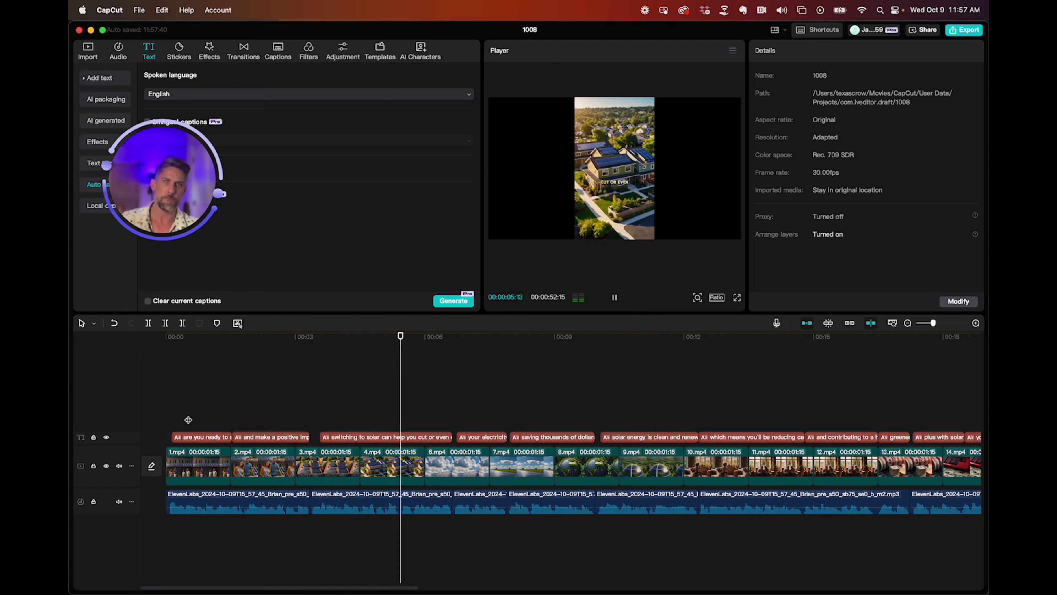
{"action": "key", "text": "space"}
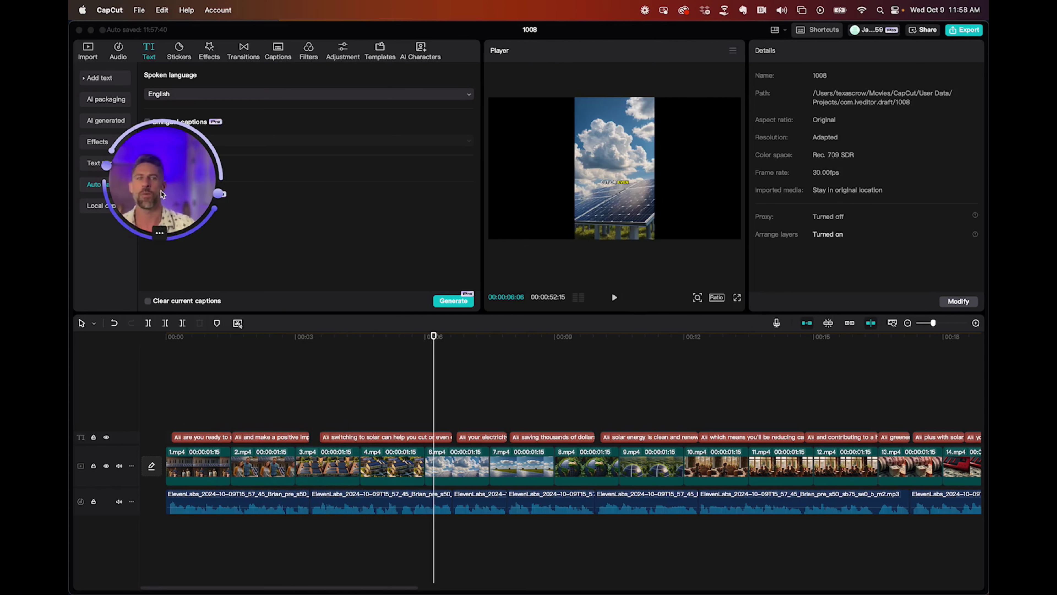
{"action": "left_click_drag", "start_coordinate": [172, 214], "coordinate": [891, 385]}
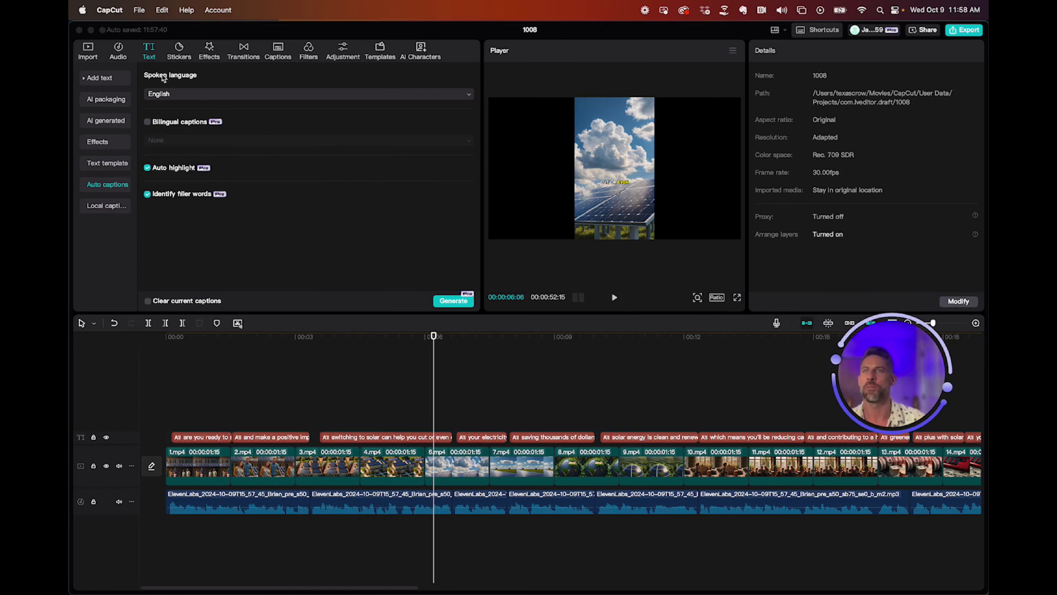
Find the Vignette video effect with the recent "vignette" search and add it at the start of the timeline.
{"action": "left_click", "coordinate": [210, 53]}
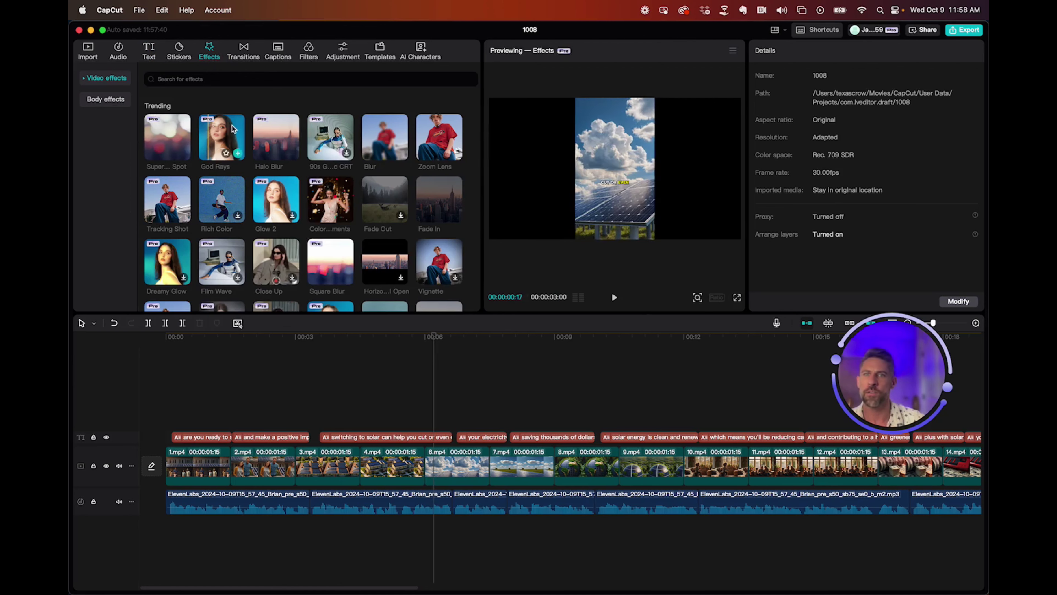
{"action": "left_click", "coordinate": [182, 80]}
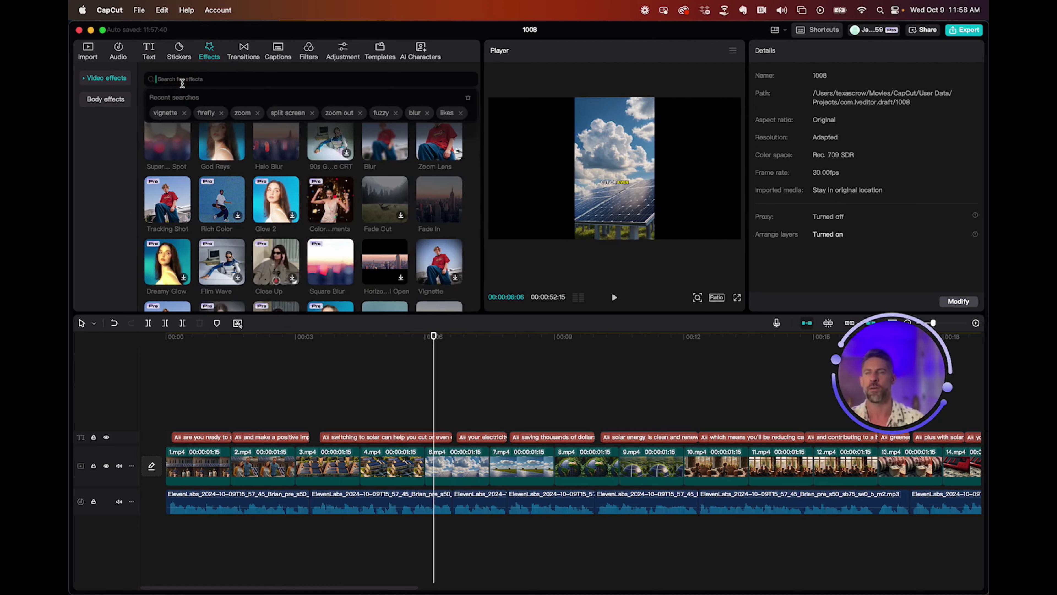
{"action": "left_click", "coordinate": [166, 113]}
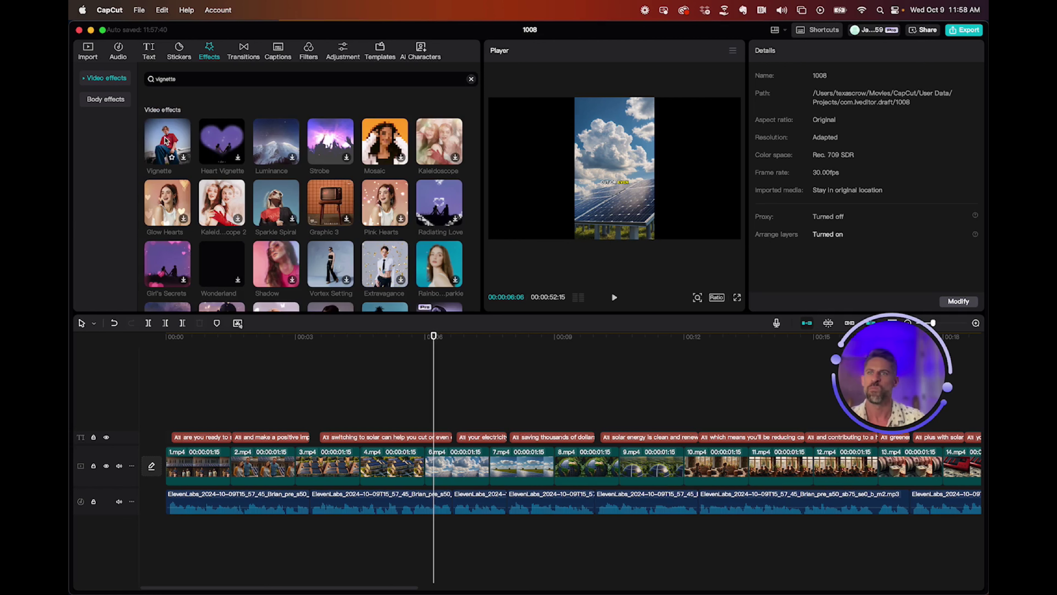
{"action": "left_click", "coordinate": [225, 350]}
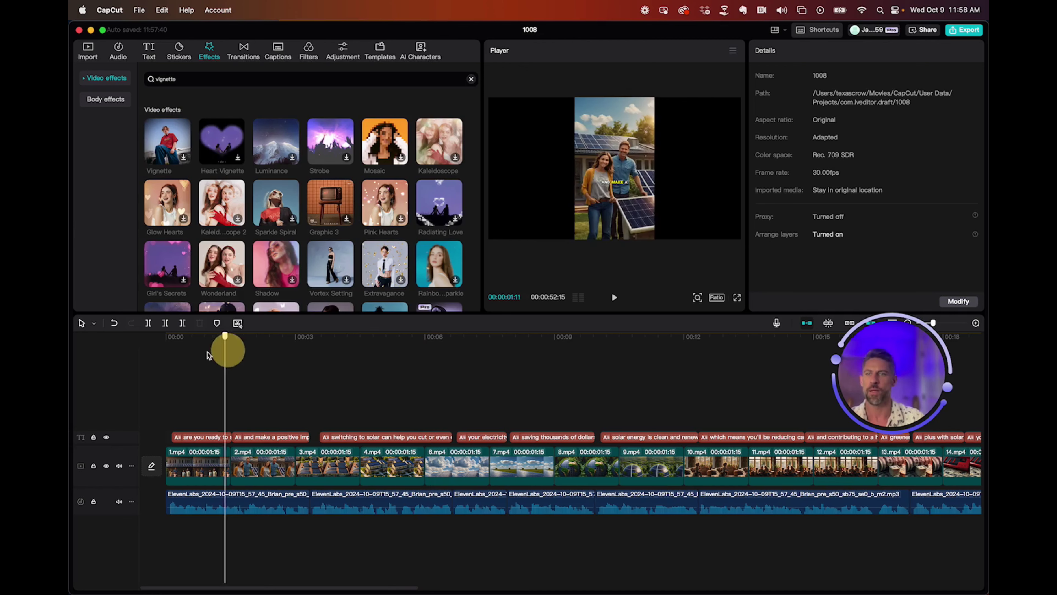
{"action": "left_click", "coordinate": [151, 351]}
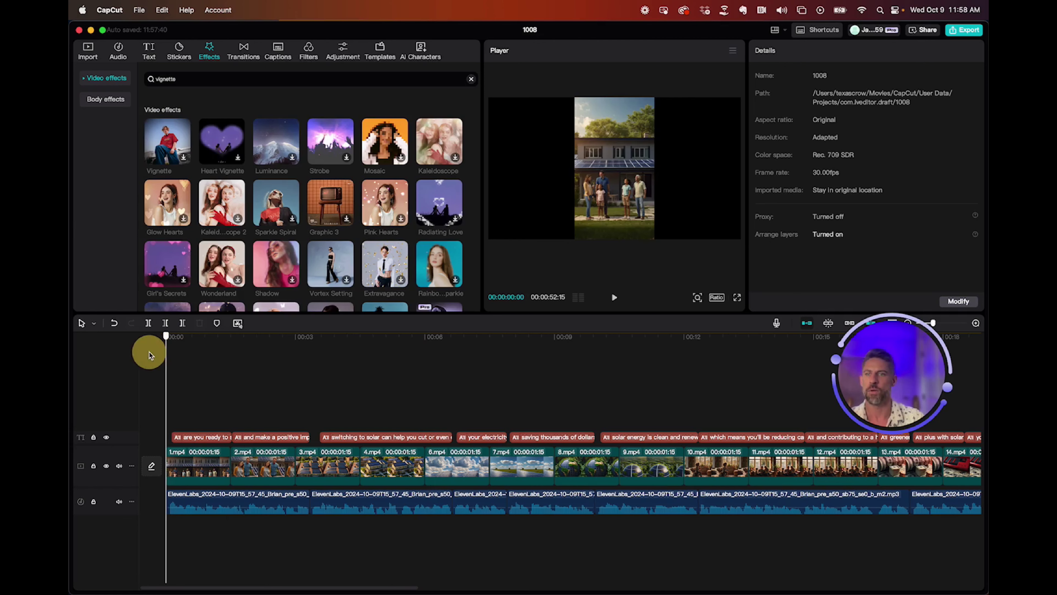
{"action": "left_click", "coordinate": [183, 158]}
{"action": "left_click", "coordinate": [184, 158]}
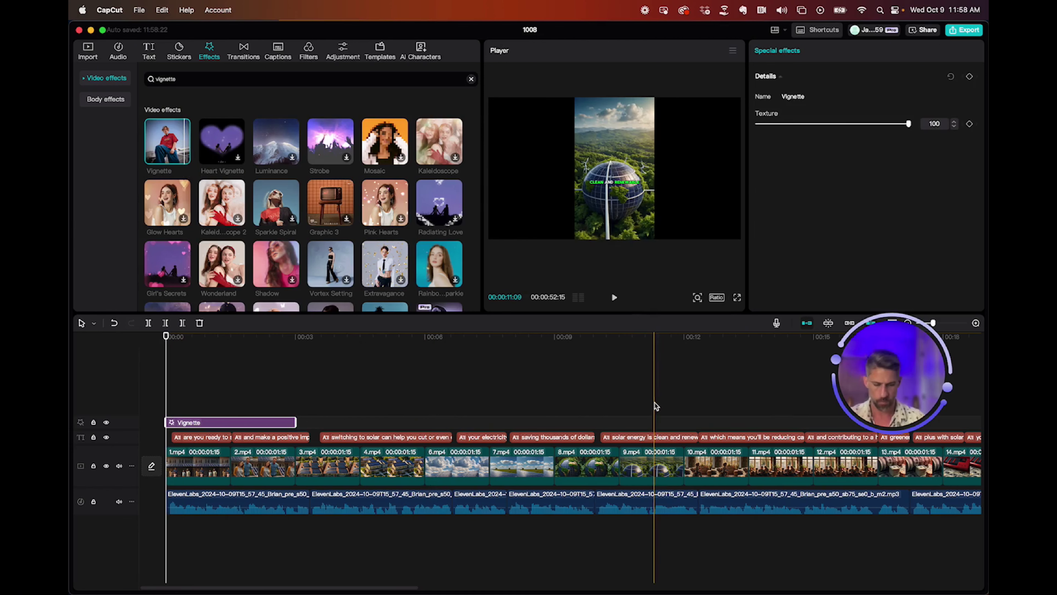
Extend the Vignette effect to the end of the last clip so it covers the whole video.
{"action": "scroll", "coordinate": [656, 406], "scroll_direction": "down", "scroll_amount": 3}
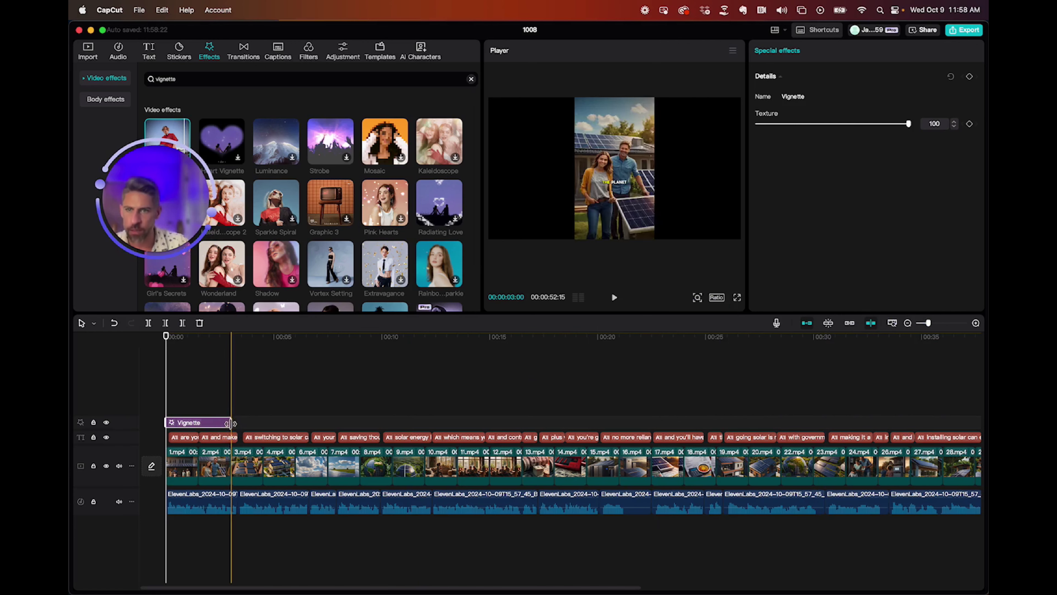
{"action": "left_click_drag", "start_coordinate": [227, 423], "coordinate": [592, 440]}
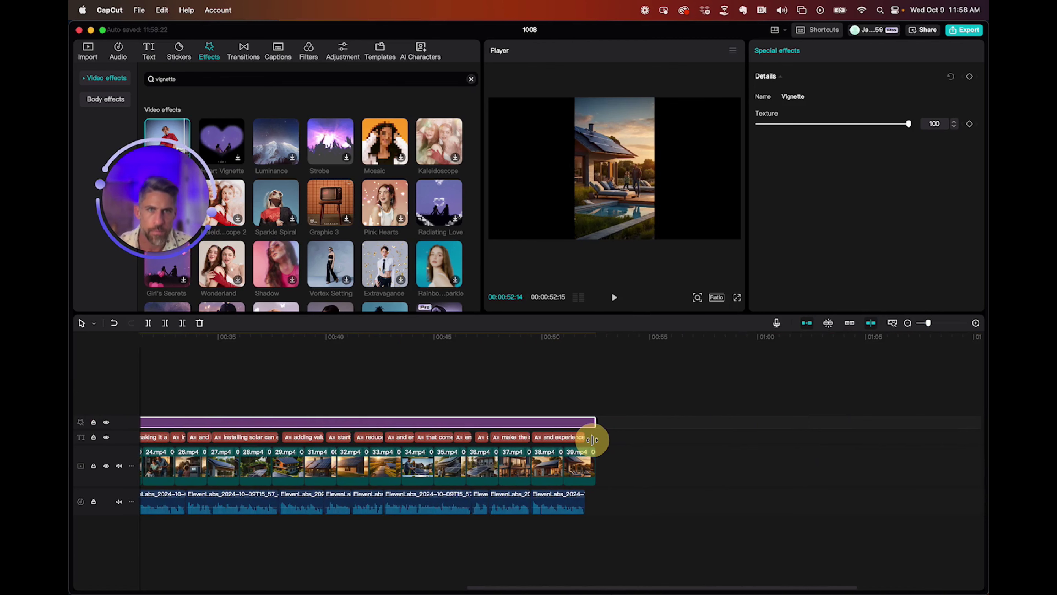
{"action": "scroll", "coordinate": [638, 382], "scroll_direction": "left", "scroll_amount": 3}
{"action": "left_click", "coordinate": [638, 382]}
{"action": "scroll", "coordinate": [638, 383], "scroll_direction": "left", "scroll_amount": 10}
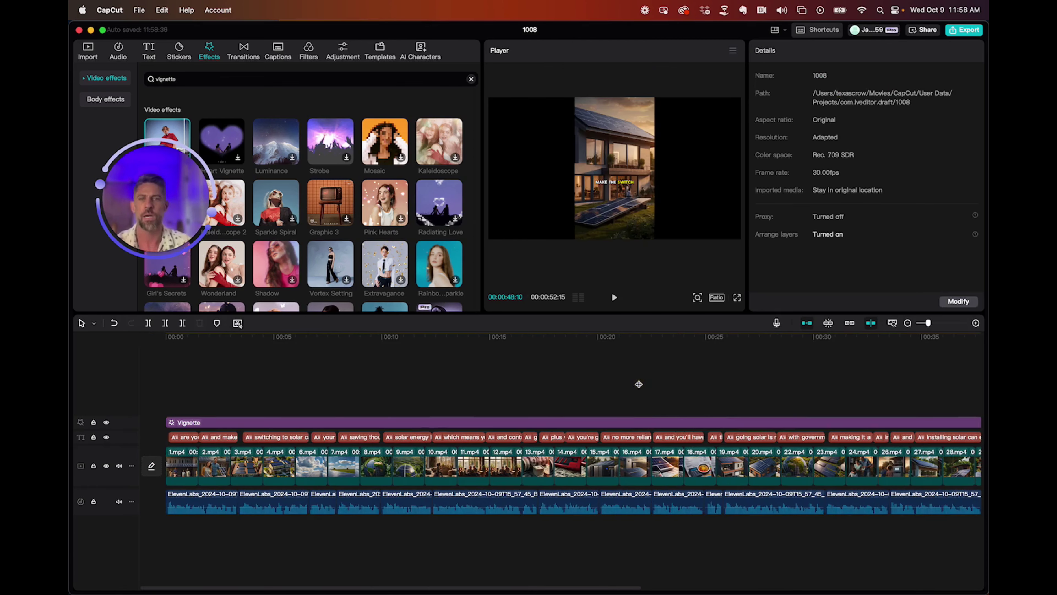
{"action": "left_click_drag", "start_coordinate": [153, 193], "coordinate": [865, 298]}
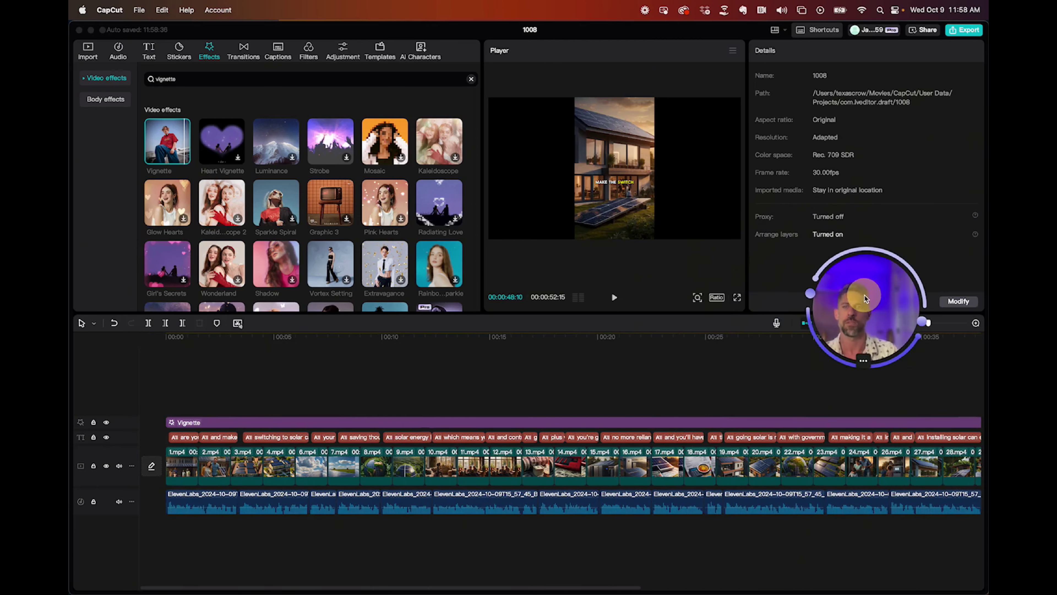
Add the Mix overlay transition at the cut between 1.mp4 and 2.mp4, accepting duplicate frames for the short clips.
{"action": "left_click", "coordinate": [241, 401]}
{"action": "scroll", "coordinate": [241, 402], "scroll_direction": "up", "scroll_amount": 5}
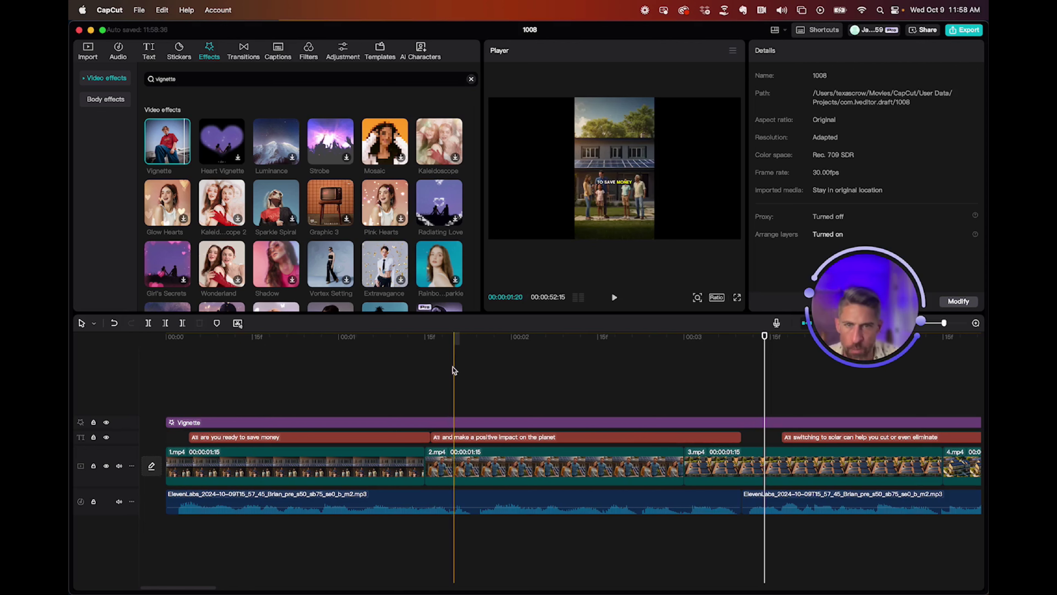
{"action": "scroll", "coordinate": [424, 351], "scroll_direction": "right", "scroll_amount": 1}
{"action": "scroll", "coordinate": [424, 351], "scroll_direction": "left", "scroll_amount": 1}
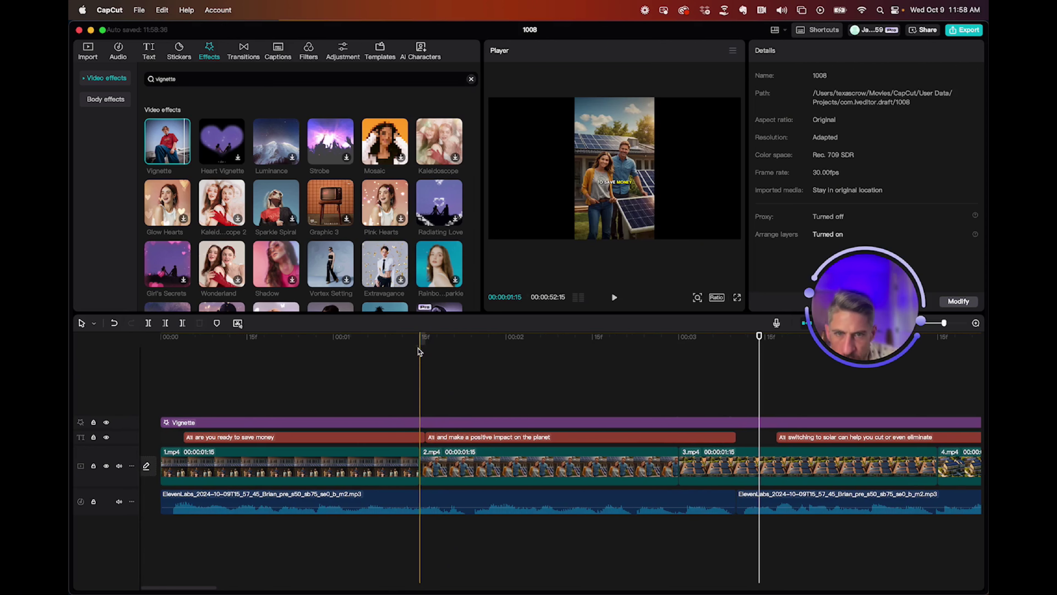
{"action": "left_click", "coordinate": [424, 351]}
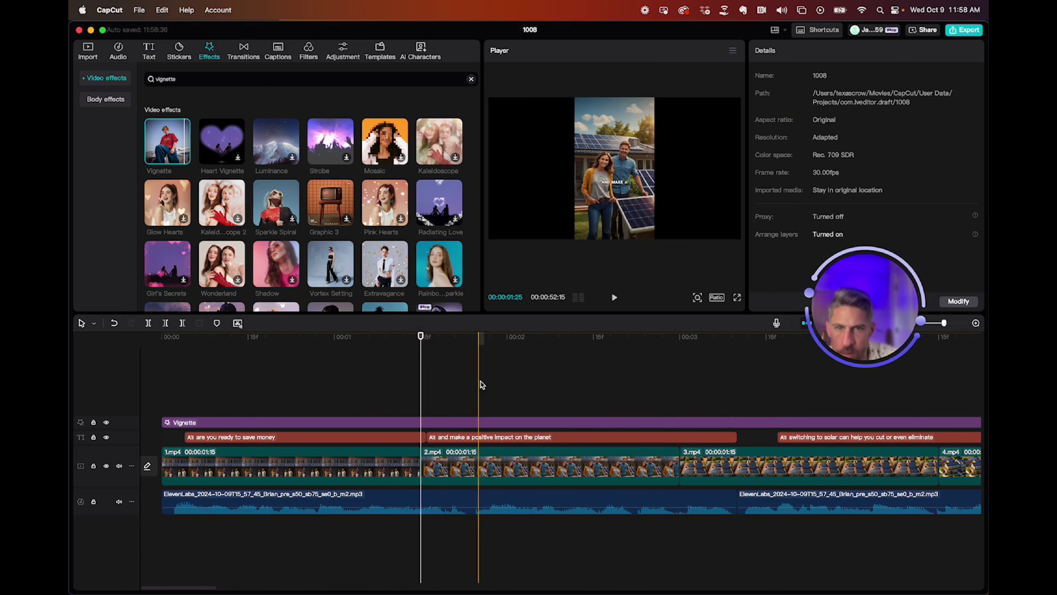
{"action": "left_click", "coordinate": [247, 61]}
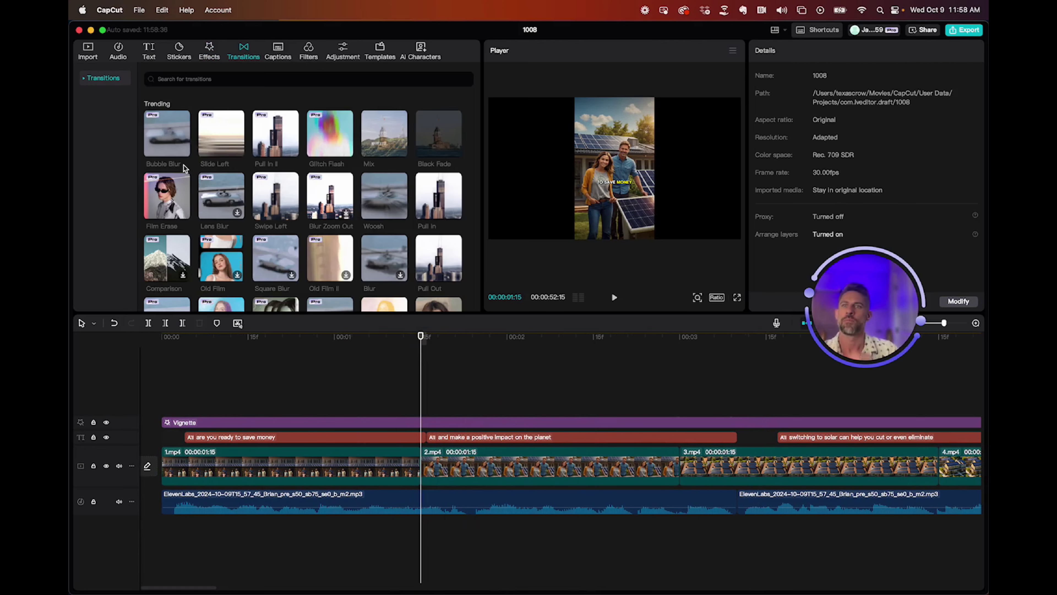
{"action": "left_click", "coordinate": [84, 79]}
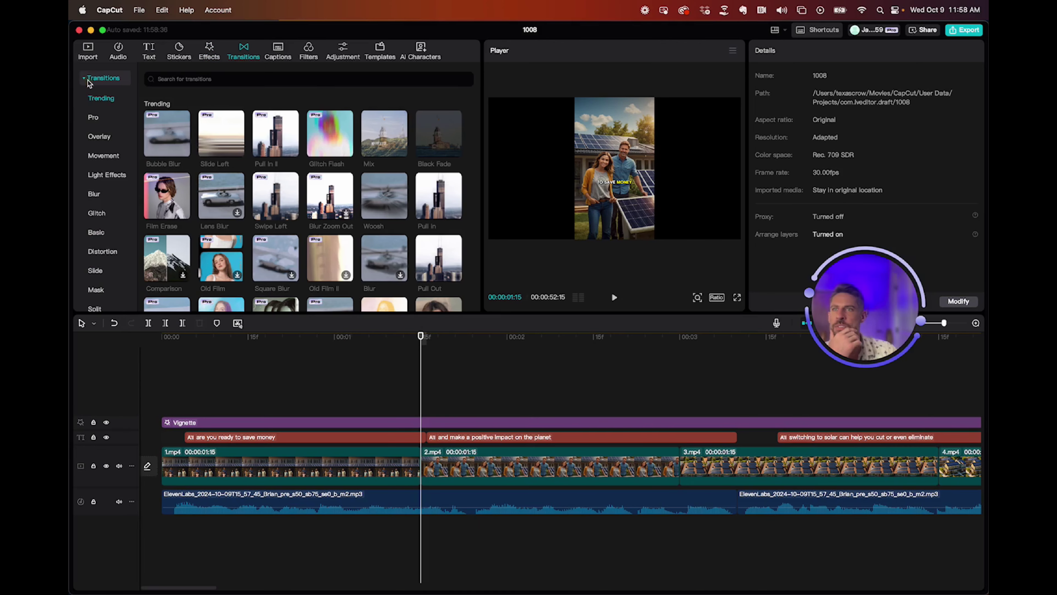
{"action": "left_click", "coordinate": [101, 140]}
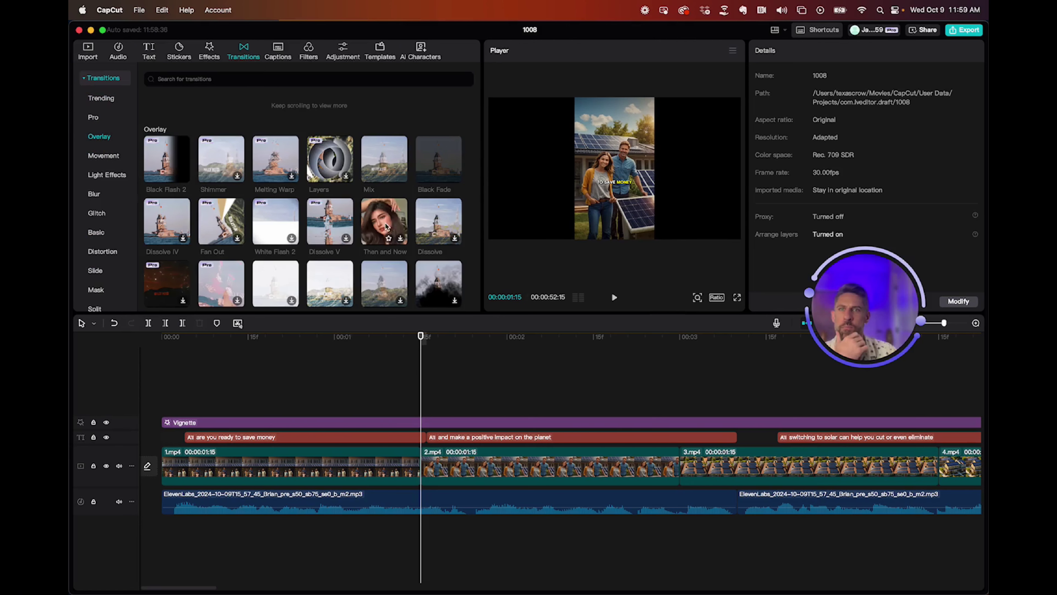
{"action": "left_click", "coordinate": [395, 182]}
{"action": "left_click", "coordinate": [400, 177]}
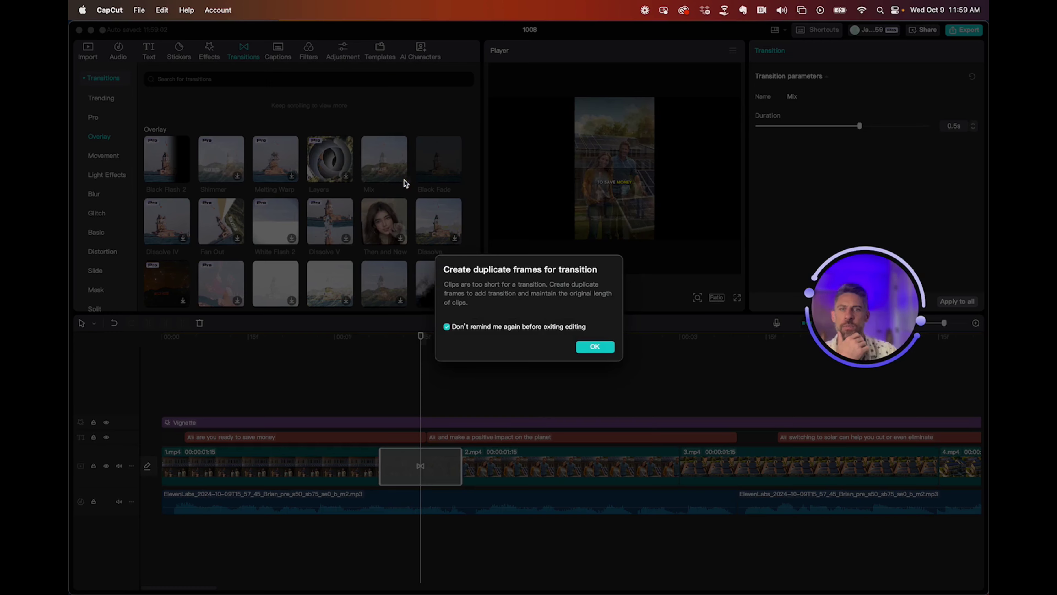
{"action": "left_click", "coordinate": [595, 348]}
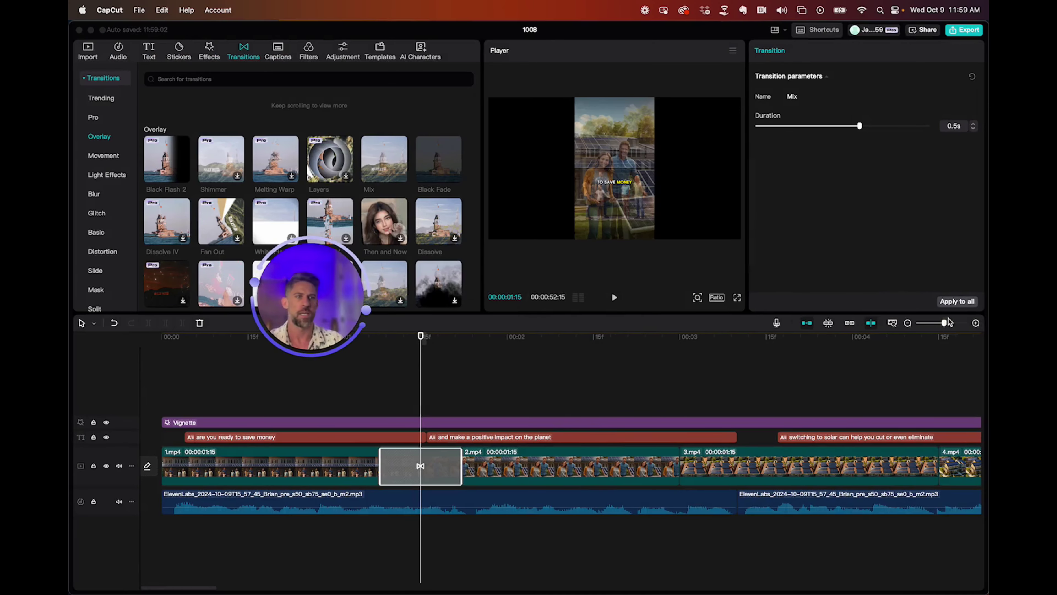
Apply the 0.5 s Mix transition to all clips on the timeline.
{"action": "left_click", "coordinate": [958, 302]}
{"action": "scroll", "coordinate": [627, 420], "scroll_direction": "down", "scroll_amount": 5}
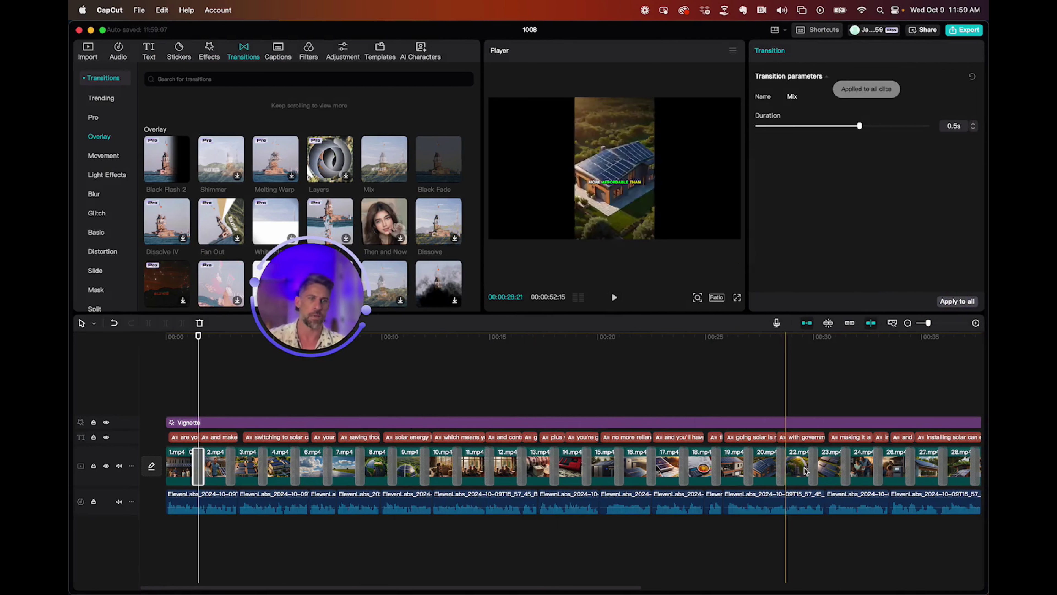
{"action": "scroll", "coordinate": [791, 466], "scroll_direction": "down", "scroll_amount": 3}
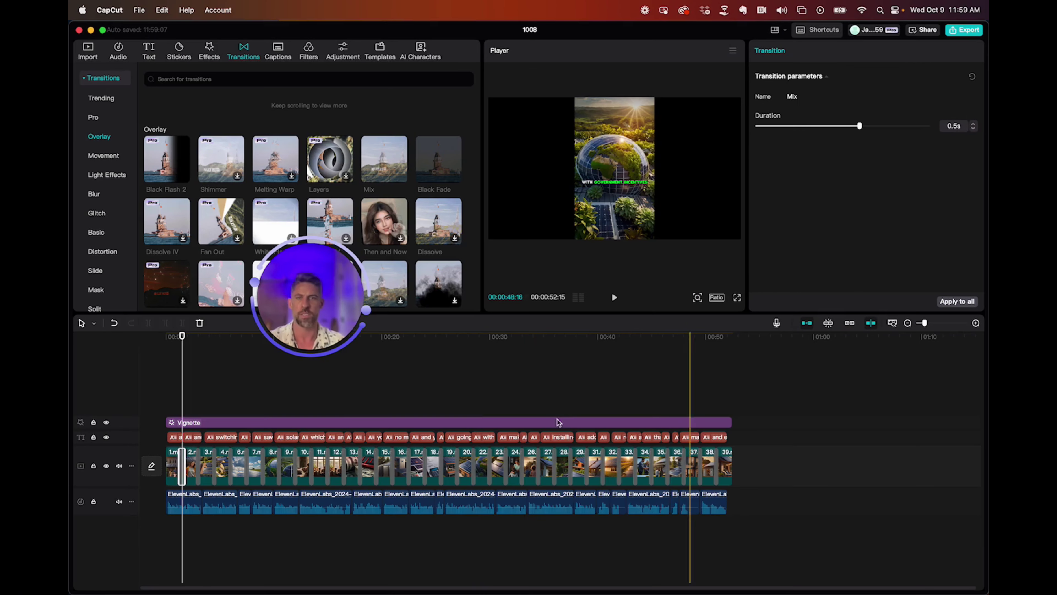
{"action": "left_click_drag", "start_coordinate": [310, 298], "coordinate": [907, 299]}
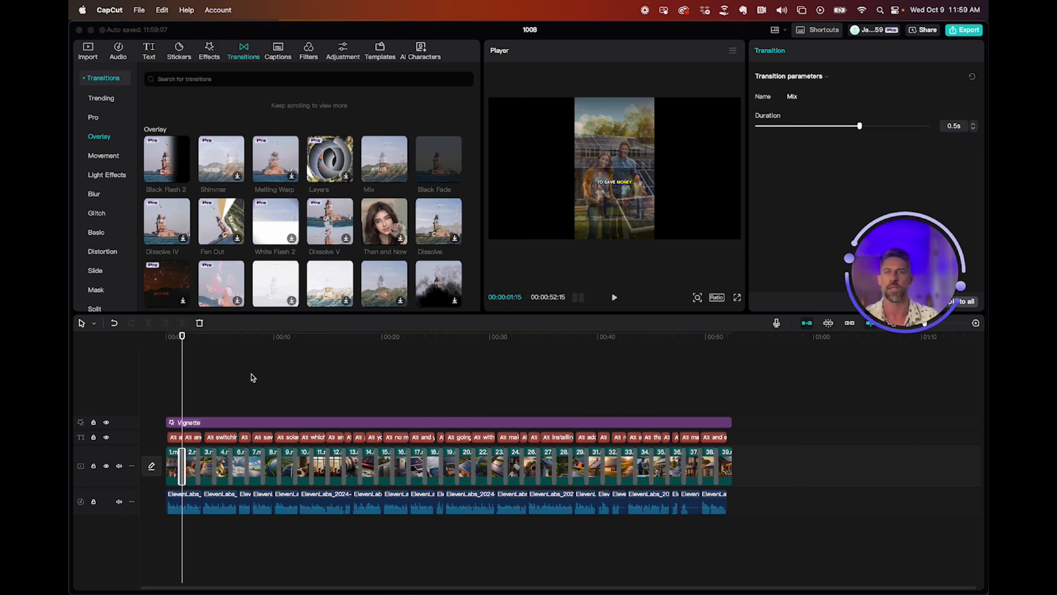
Play the video from the beginning to review the transitions, vignette and captions.
{"action": "left_click", "coordinate": [224, 377]}
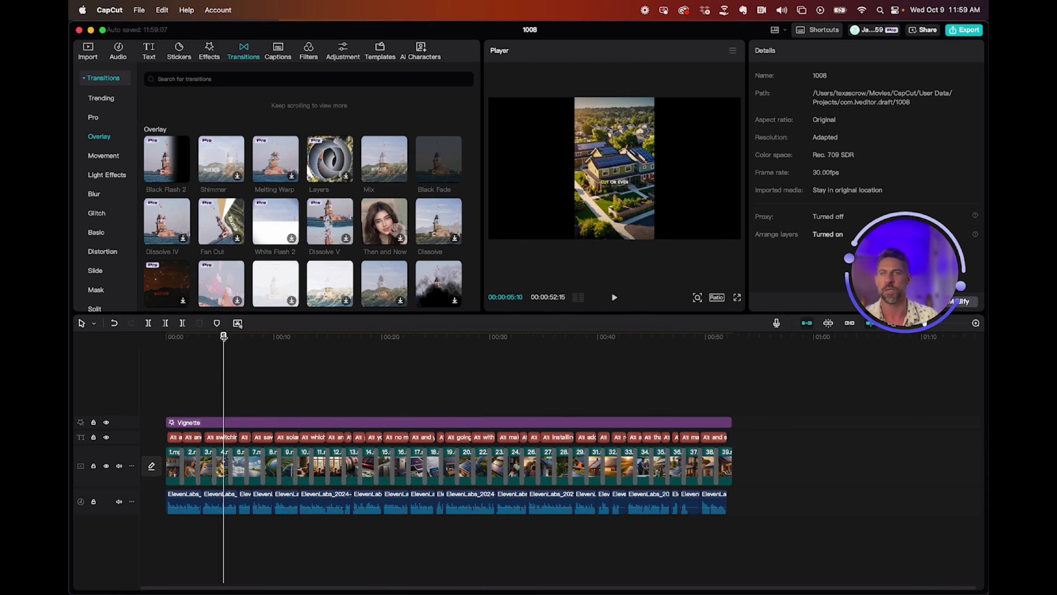
{"action": "left_click_drag", "start_coordinate": [224, 335], "coordinate": [149, 341]}
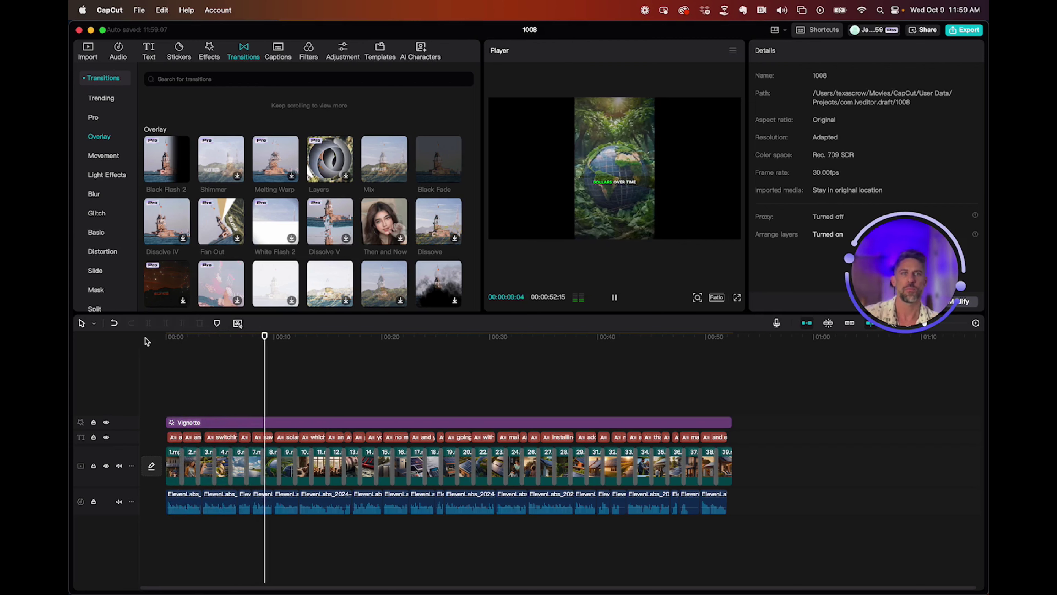
{"action": "left_click", "coordinate": [577, 390]}
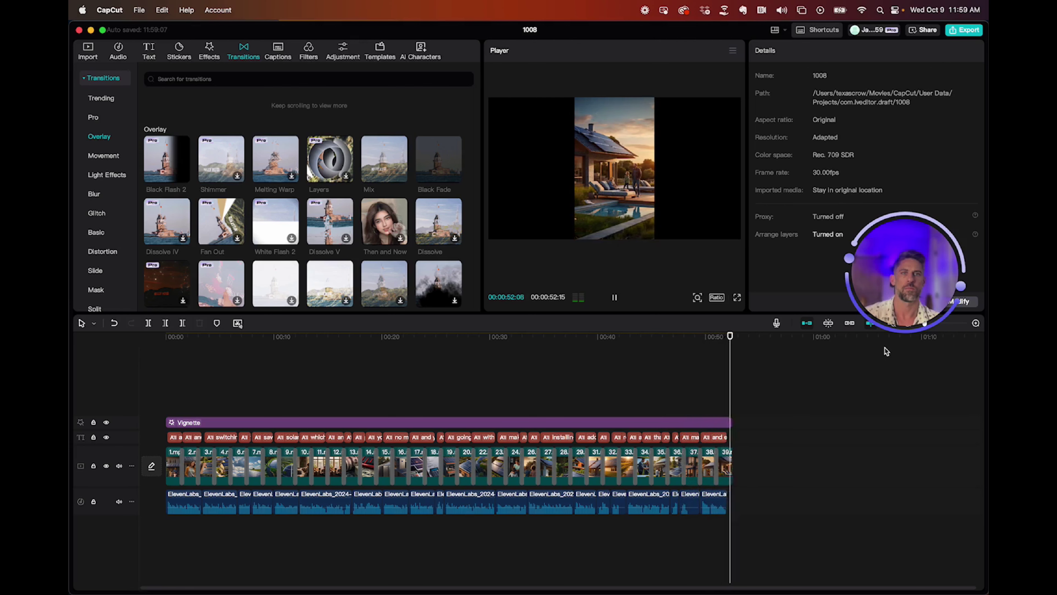
{"action": "key", "text": "space"}
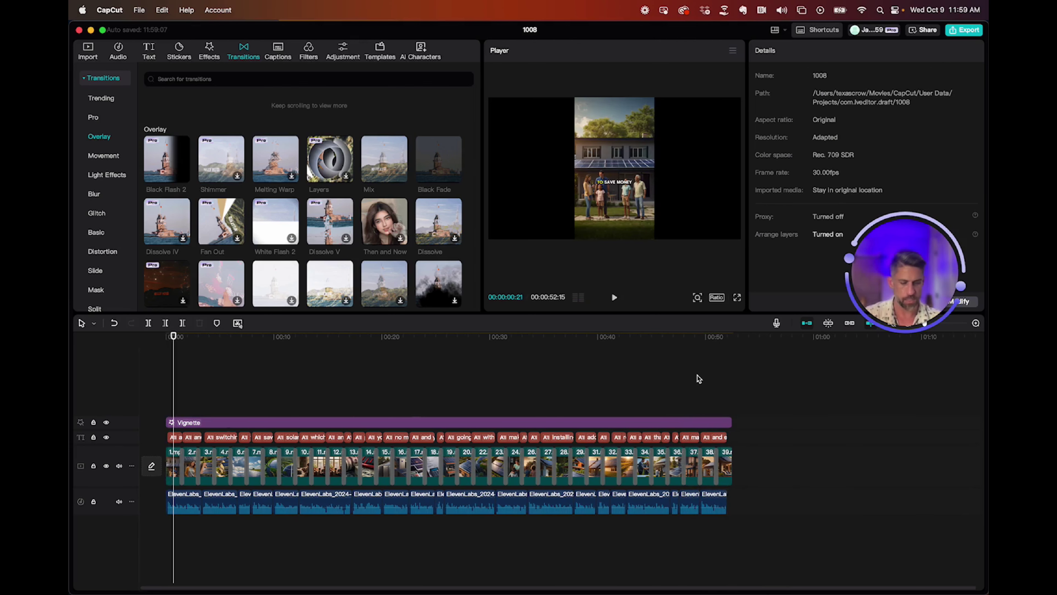
Trim the end of the last clip, 39.mp4, so it finishes together with the voiceover and the final caption.
{"action": "scroll", "coordinate": [698, 378], "scroll_direction": "up", "scroll_amount": 5}
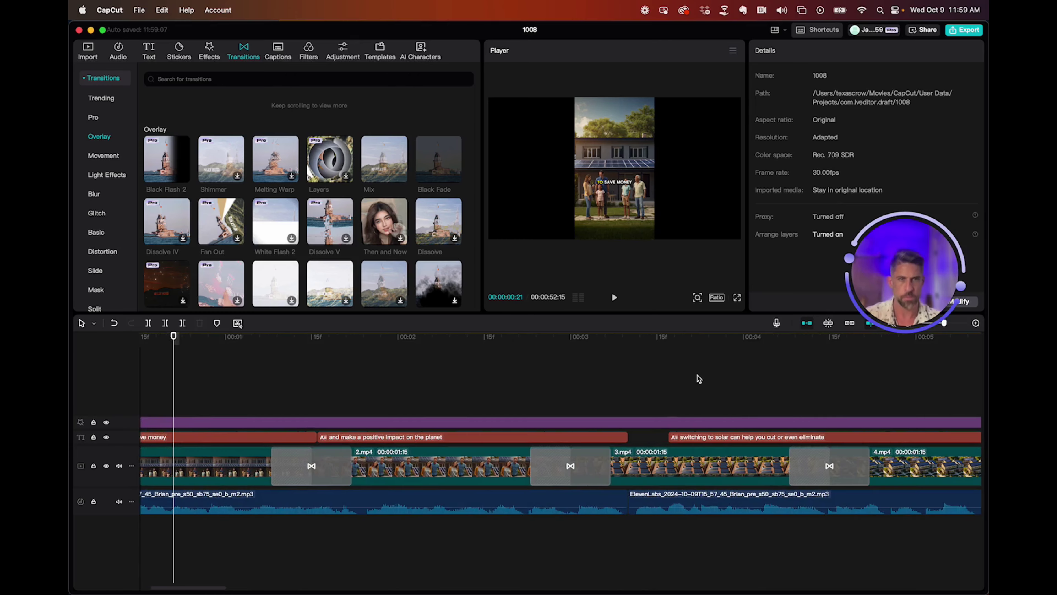
{"action": "scroll", "coordinate": [698, 378], "scroll_direction": "right", "scroll_amount": 10}
{"action": "scroll", "coordinate": [699, 378], "scroll_direction": "right", "scroll_amount": 20}
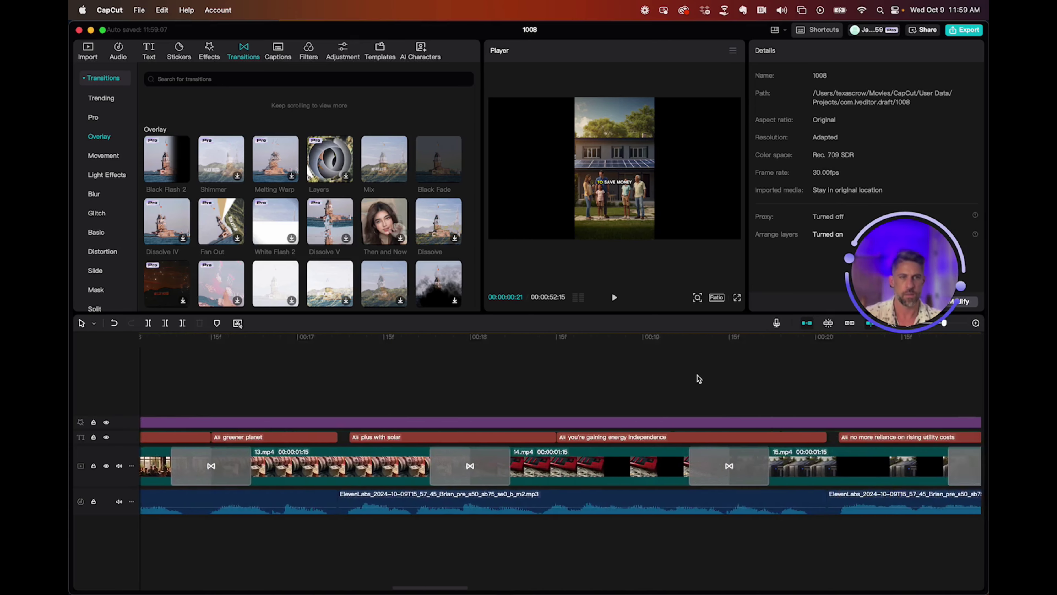
{"action": "scroll", "coordinate": [699, 378], "scroll_direction": "right", "scroll_amount": 10}
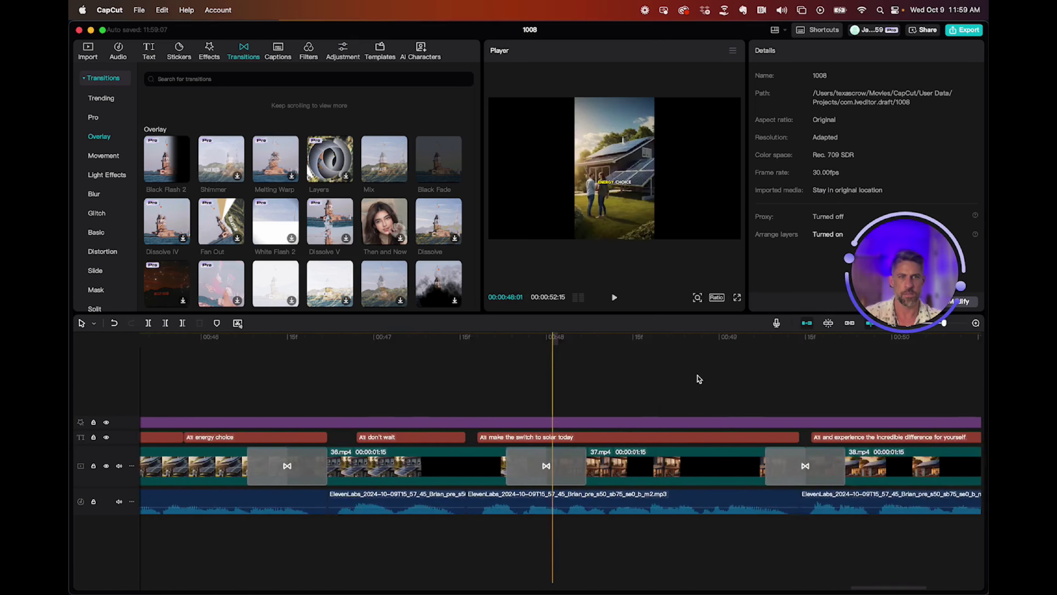
{"action": "scroll", "coordinate": [676, 379], "scroll_direction": "right", "scroll_amount": 2}
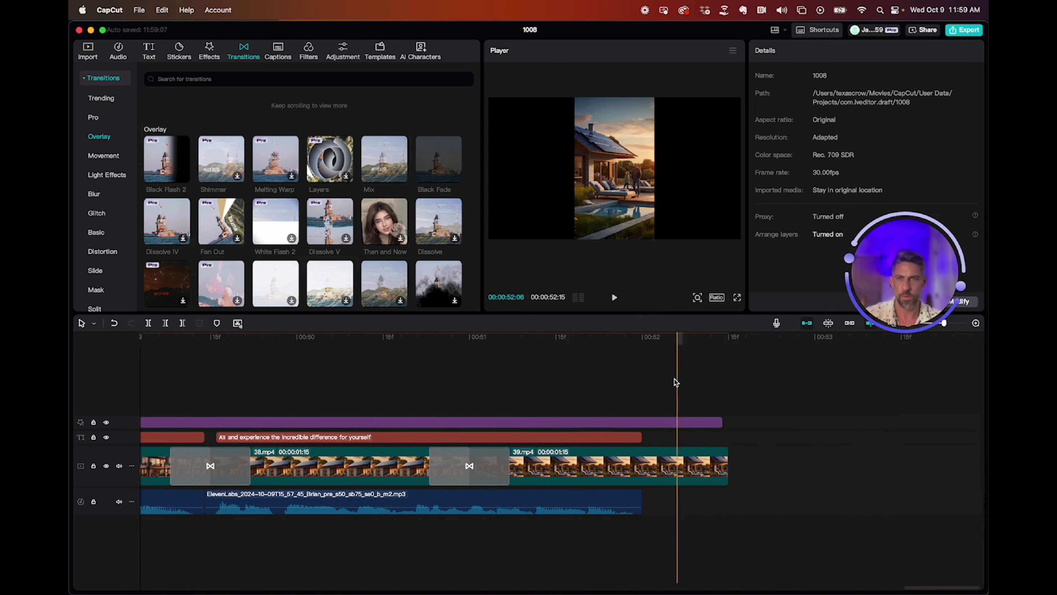
{"action": "left_click", "coordinate": [717, 400]}
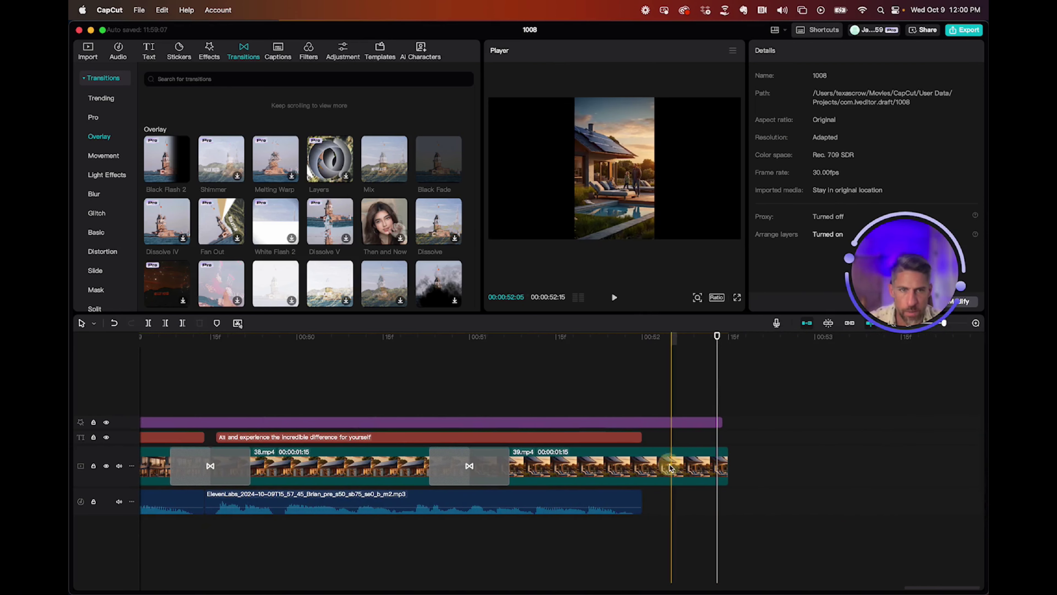
{"action": "left_click", "coordinate": [724, 465]}
{"action": "left_click_drag", "start_coordinate": [728, 459], "coordinate": [649, 460]}
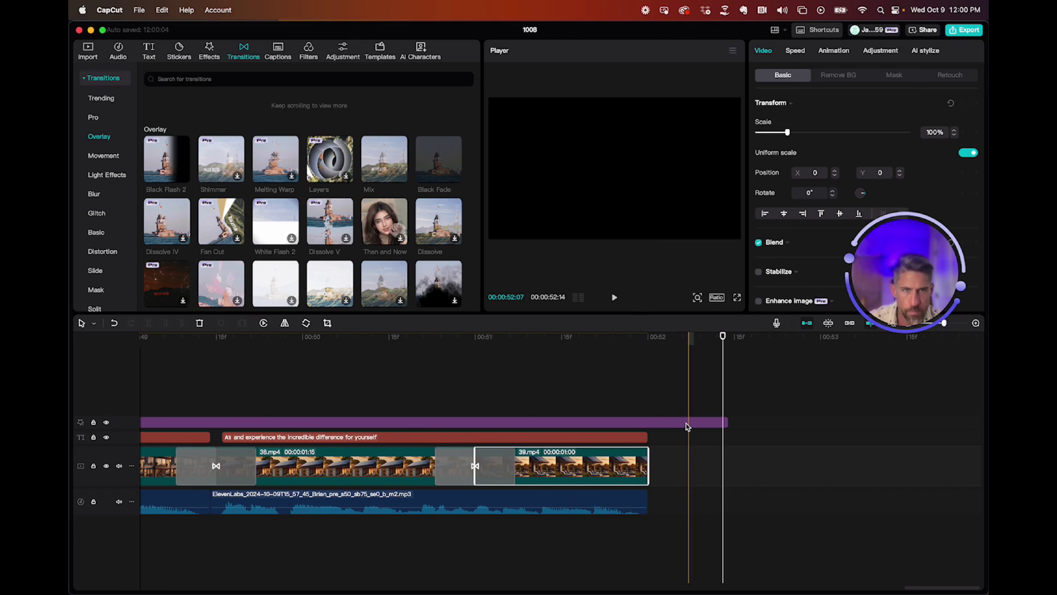
Shorten the Vignette effect so it ends exactly at the end of the trimmed last clip.
{"action": "left_click", "coordinate": [724, 423]}
{"action": "left_click_drag", "start_coordinate": [681, 419], "coordinate": [648, 421]}
{"action": "left_click", "coordinate": [821, 385]}
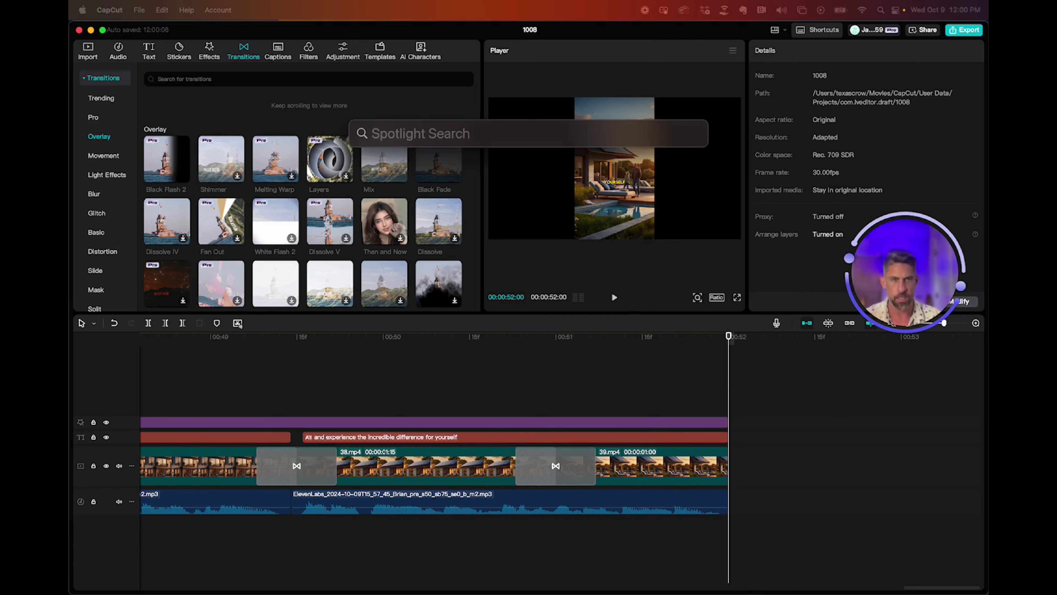
{"action": "key", "text": "Escape"}
{"action": "left_click", "coordinate": [624, 377]}
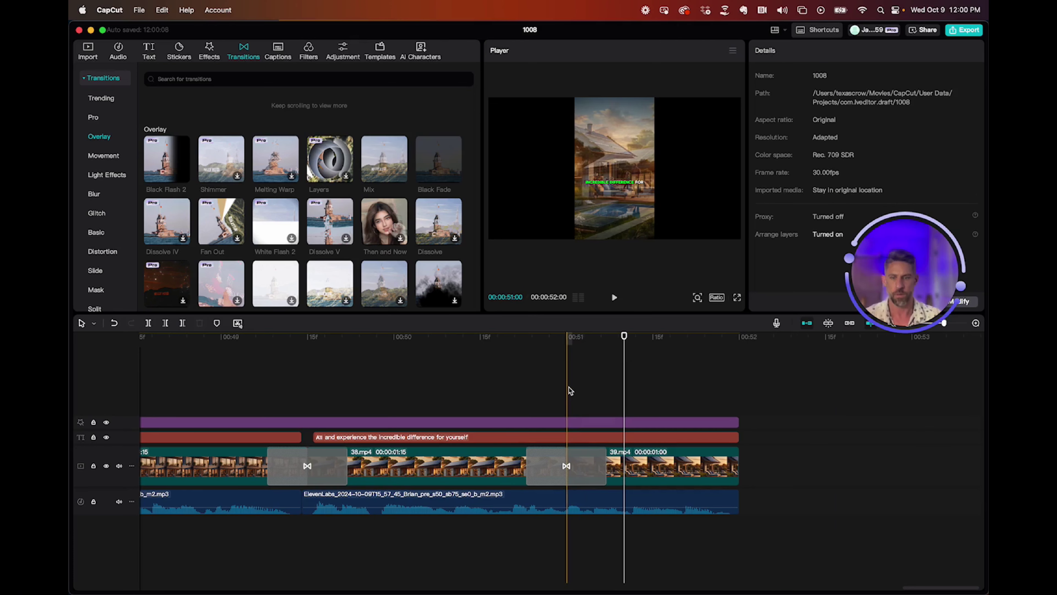
{"action": "scroll", "coordinate": [570, 391], "scroll_direction": "down", "scroll_amount": 5}
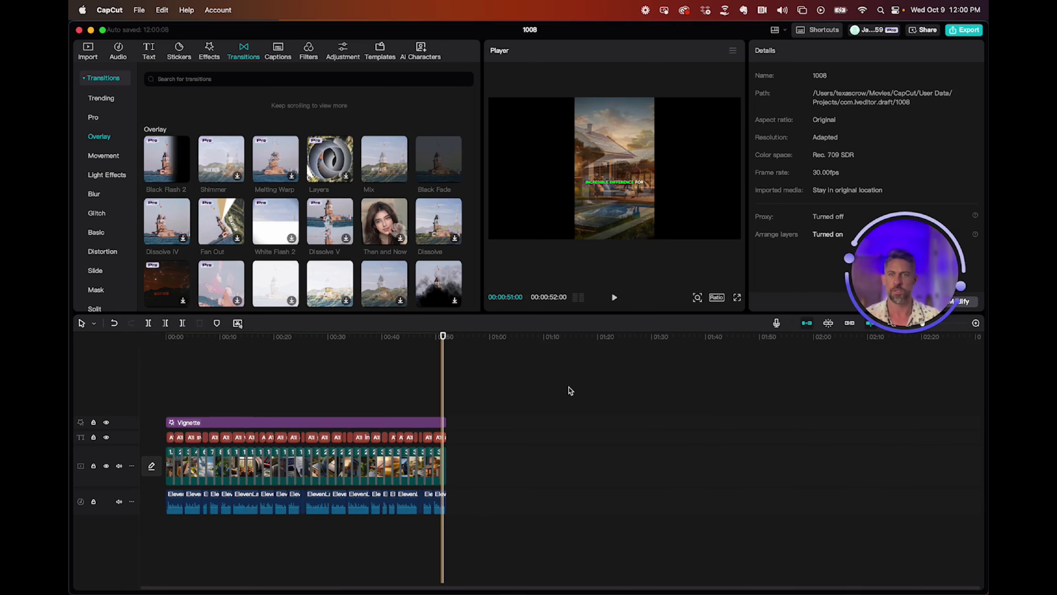
{"action": "scroll", "coordinate": [571, 391], "scroll_direction": "up", "scroll_amount": 3}
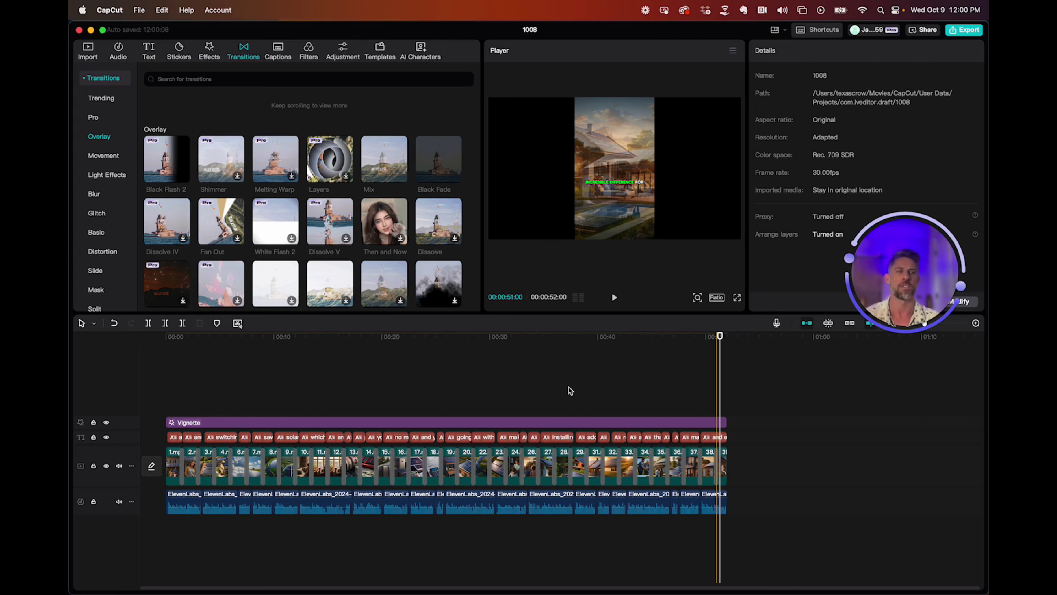
{"action": "left_click", "coordinate": [204, 475]}
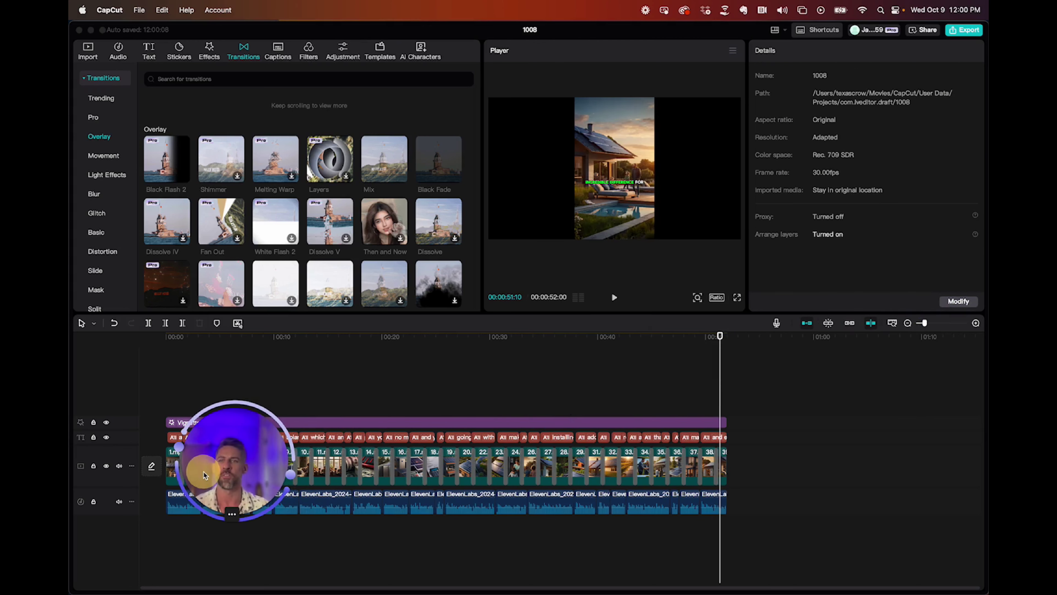
{"action": "left_click", "coordinate": [368, 406]}
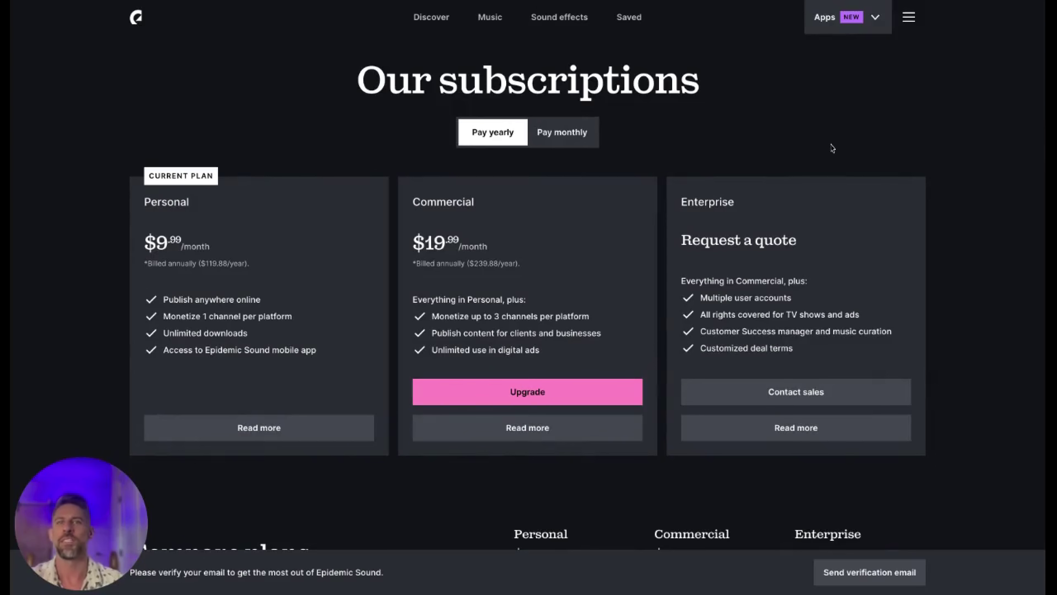
Compare the monthly and yearly prices of the Epidemic Sound subscription plans.
{"action": "left_click", "coordinate": [560, 133]}
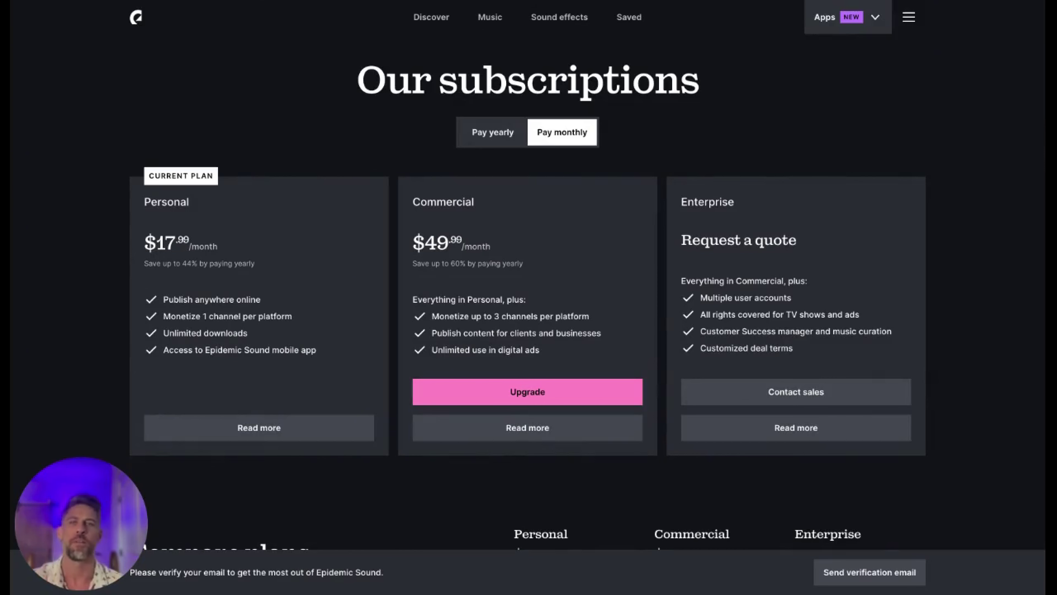
{"action": "left_click", "coordinate": [487, 139]}
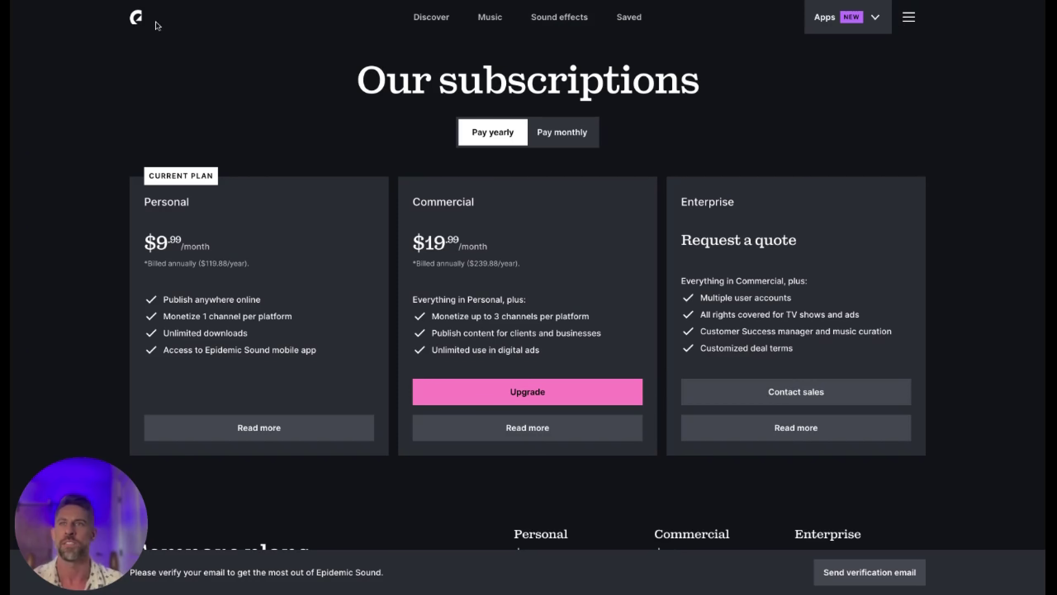
Go to the Epidemic Sound Discover page and search the music catalog for "happy".
{"action": "left_click", "coordinate": [138, 19]}
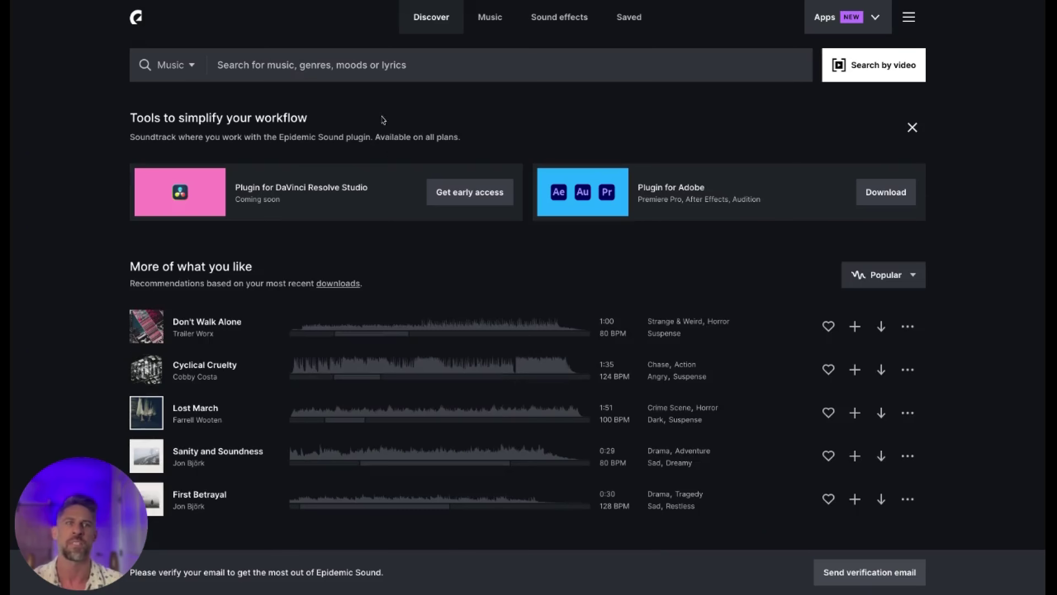
{"action": "left_click", "coordinate": [318, 66]}
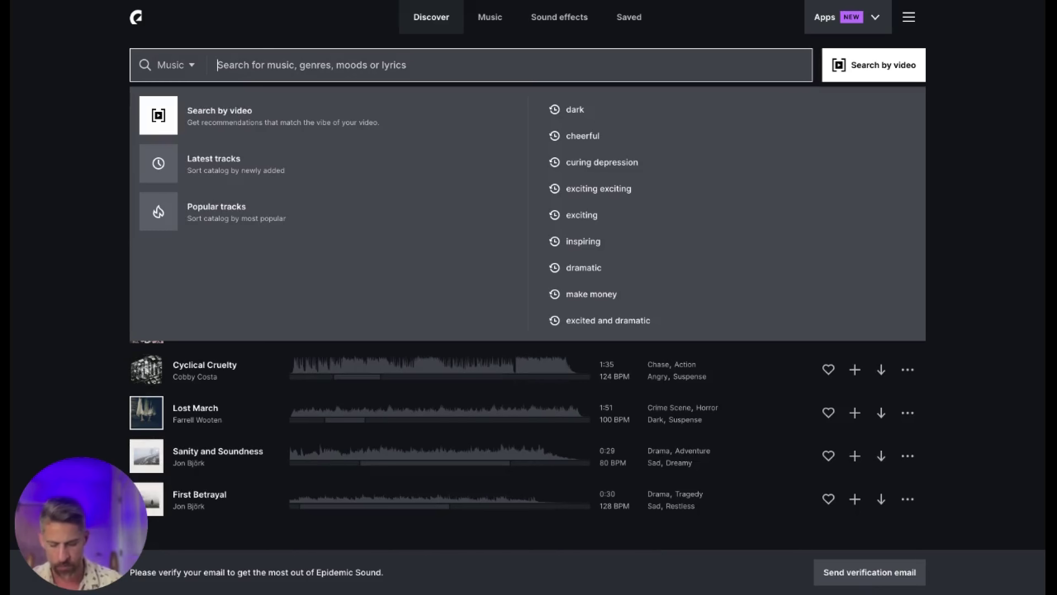
{"action": "type", "text": "happy"}
{"action": "key", "text": "Return"}
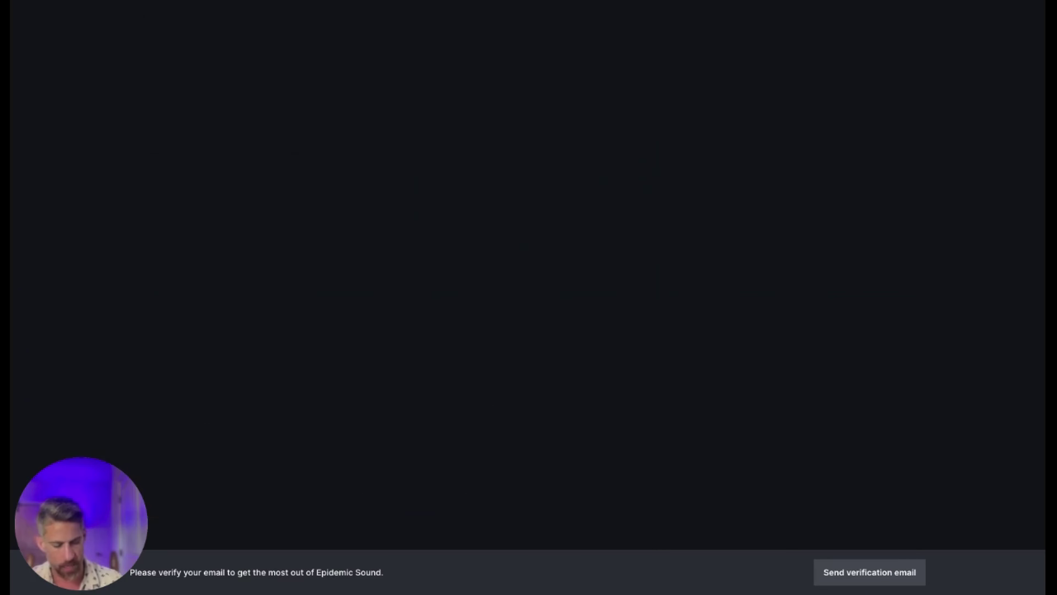
{"action": "scroll", "coordinate": [150, 299], "scroll_direction": "down", "scroll_amount": 5}
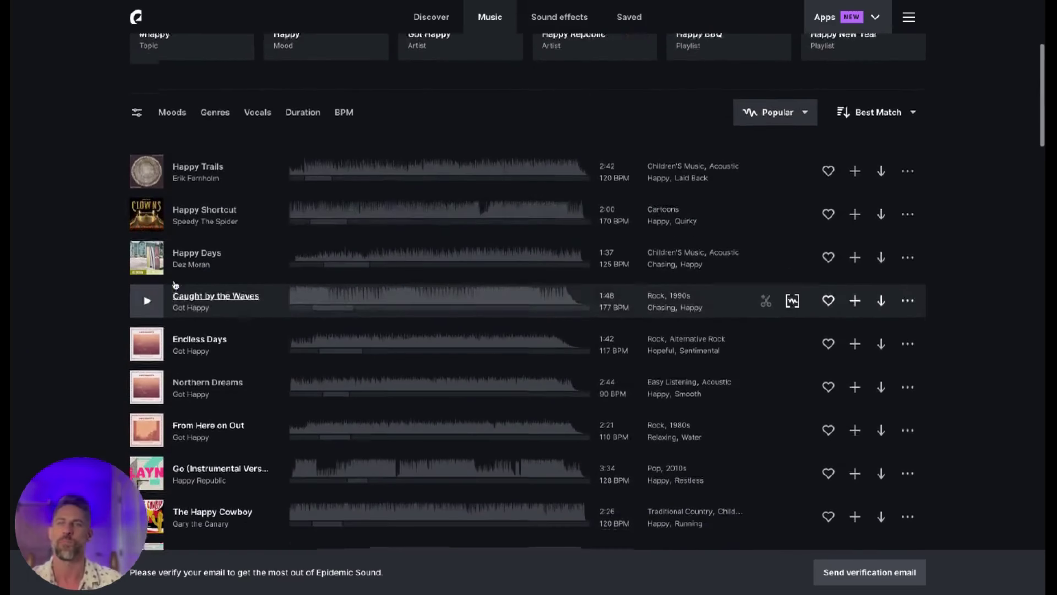
Preview the tracks Happy Trails, Happy Shortcut and Happy Days, sampling several parts of Happy Days.
{"action": "left_click", "coordinate": [148, 164]}
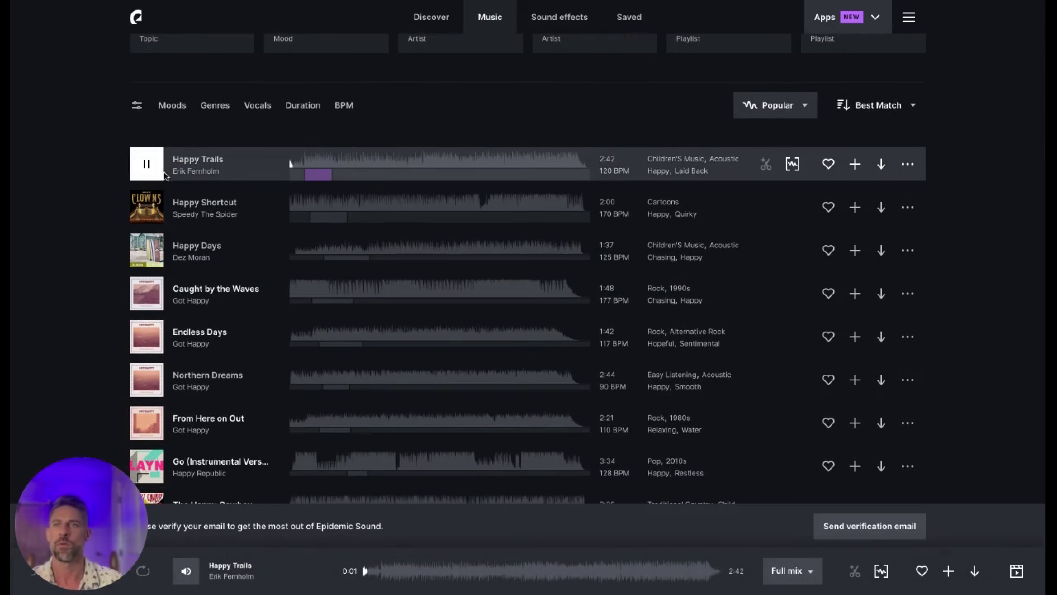
{"action": "left_click", "coordinate": [148, 165]}
{"action": "left_click", "coordinate": [147, 208]}
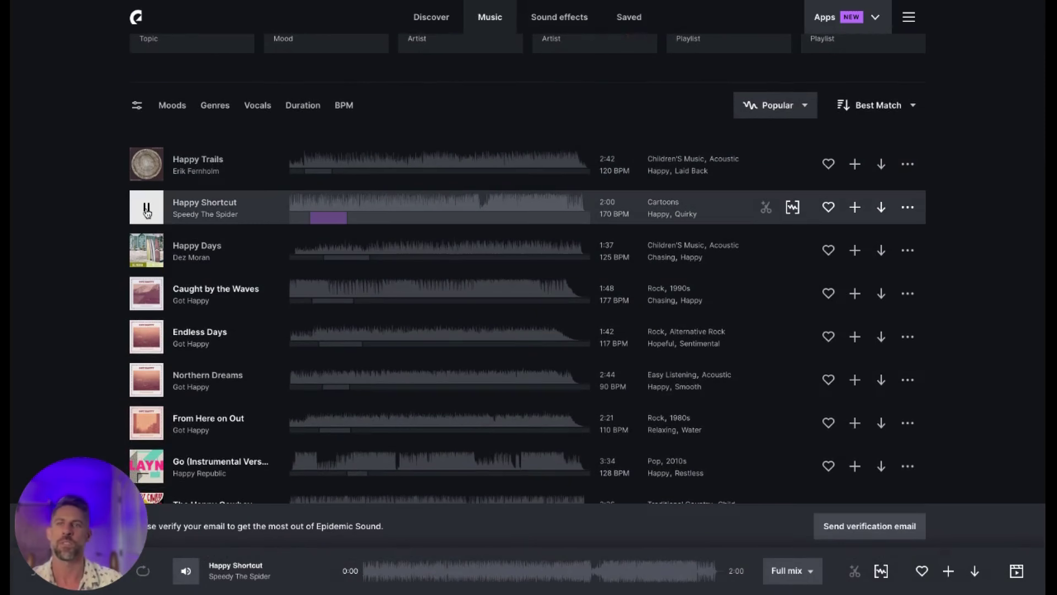
{"action": "scroll", "coordinate": [147, 200], "scroll_direction": "down", "scroll_amount": 1}
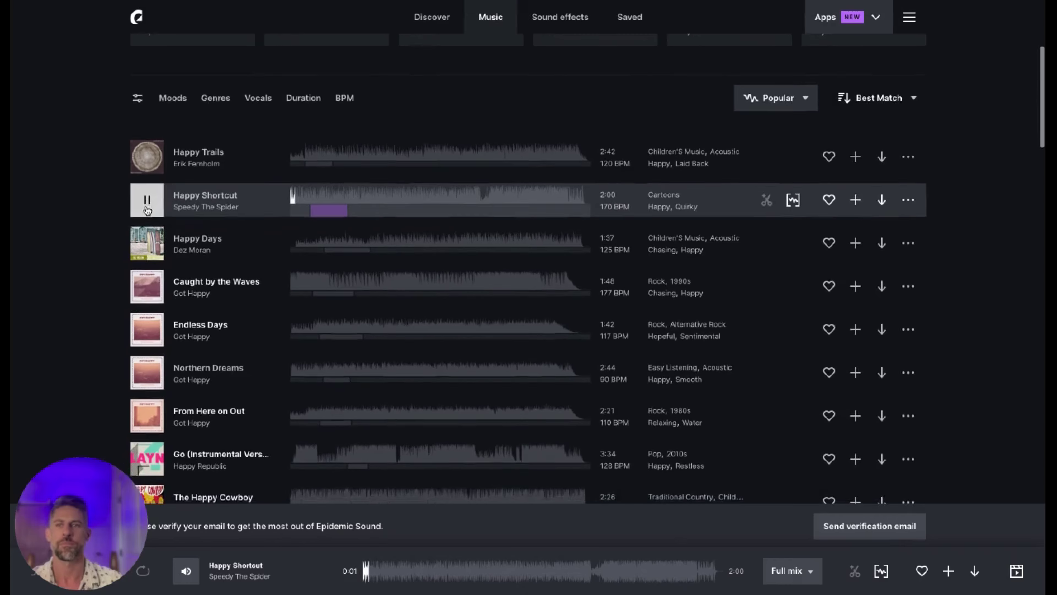
{"action": "scroll", "coordinate": [150, 250], "scroll_direction": "up", "scroll_amount": 2}
{"action": "left_click", "coordinate": [152, 296]}
{"action": "scroll", "coordinate": [154, 295], "scroll_direction": "down", "scroll_amount": 3}
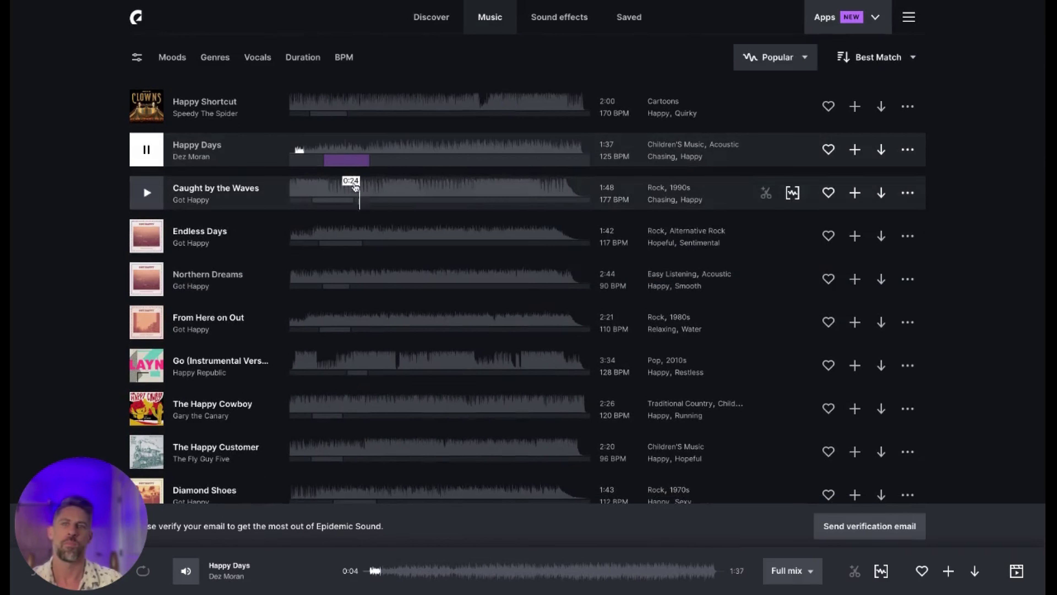
{"action": "left_click", "coordinate": [341, 163]}
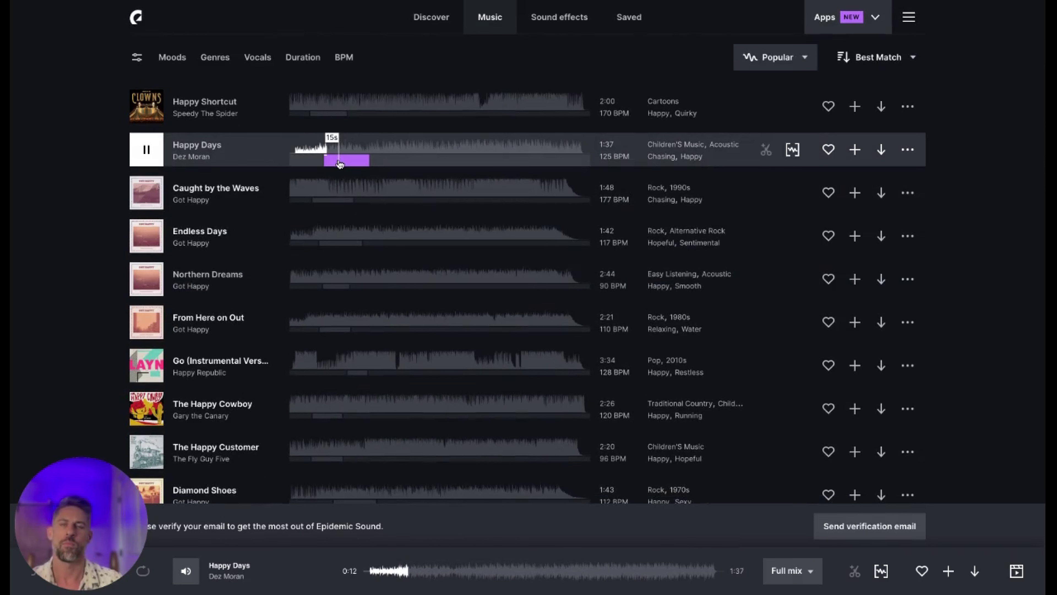
{"action": "left_click", "coordinate": [392, 150]}
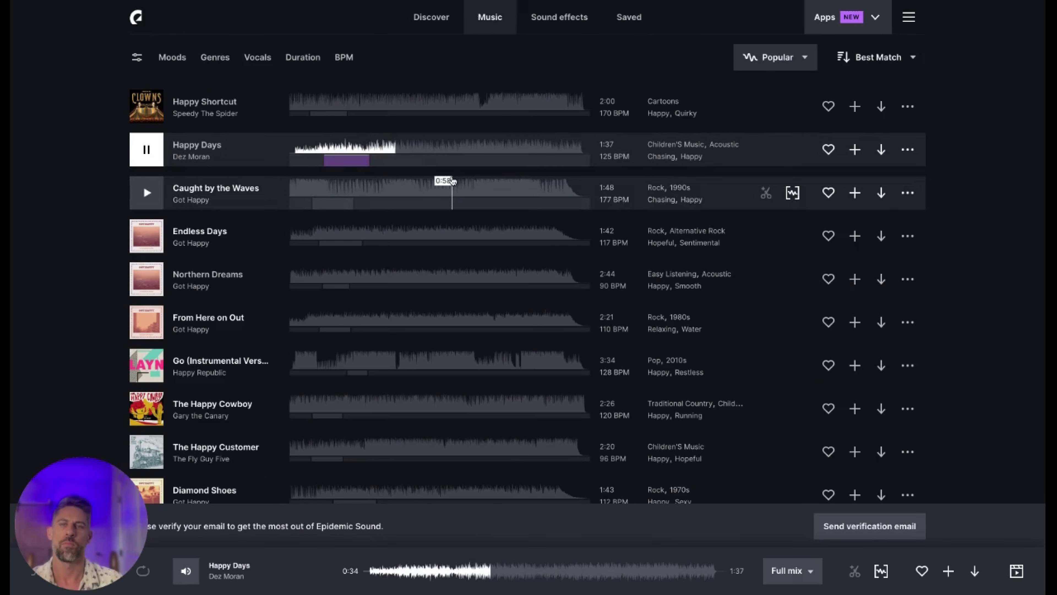
{"action": "left_click", "coordinate": [146, 151]}
Download the Happy Days track as background music for the ad.
{"action": "scroll", "coordinate": [766, 238], "scroll_direction": "up", "scroll_amount": 8}
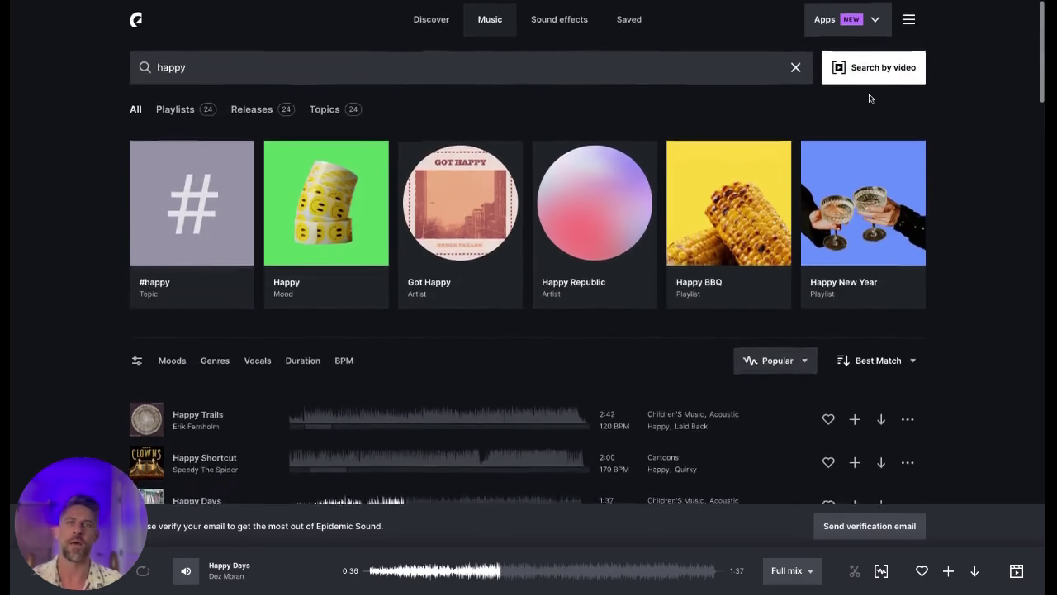
{"action": "scroll", "coordinate": [755, 234], "scroll_direction": "down", "scroll_amount": 5}
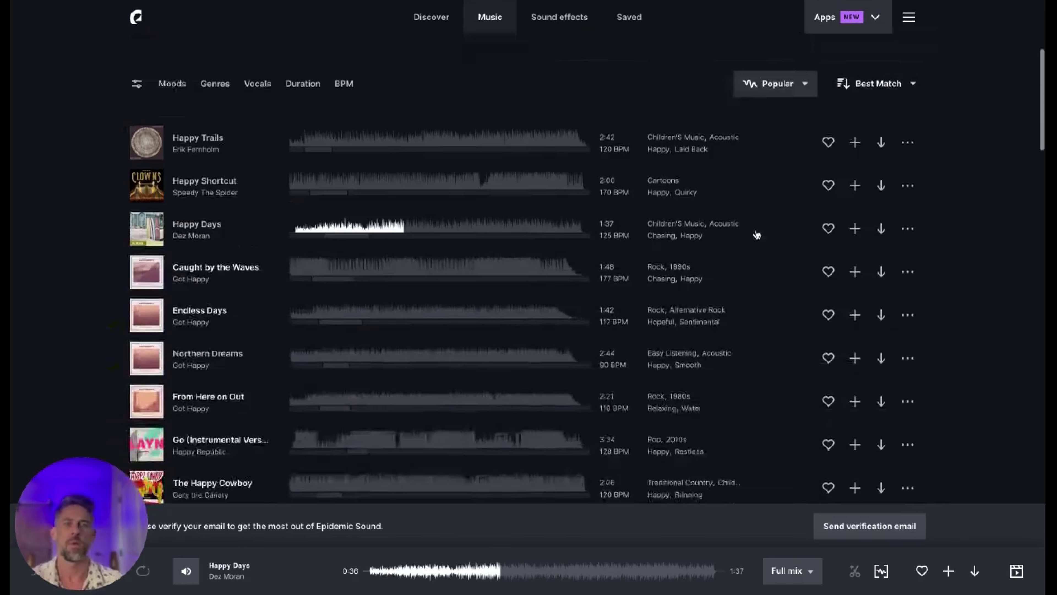
{"action": "left_click", "coordinate": [883, 234]}
{"action": "left_click", "coordinate": [690, 415]}
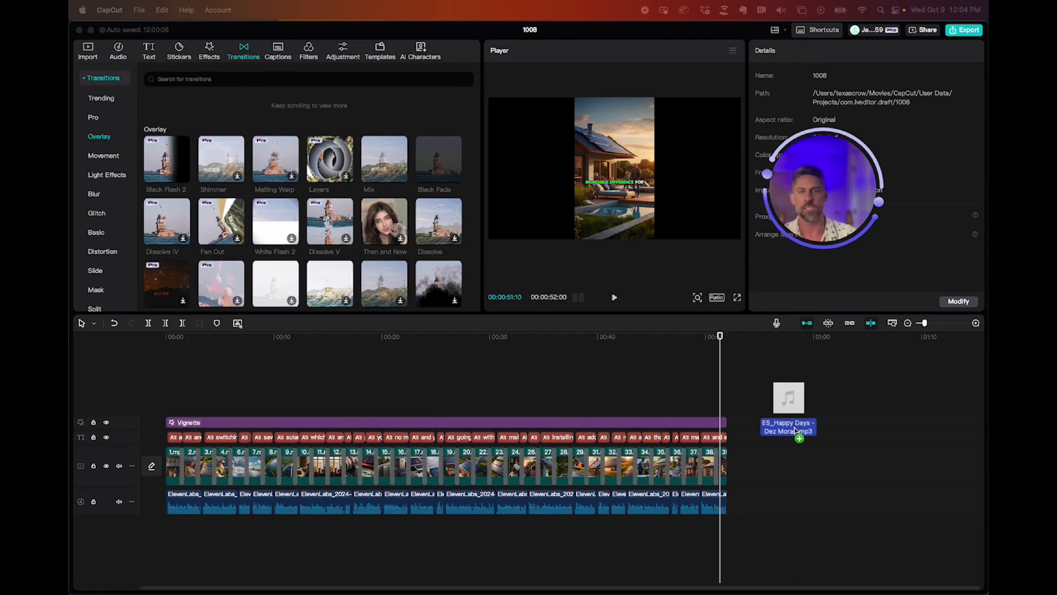
Switch to CapCut and place the downloaded Happy Days MP3 on a new audio track below the voiceover, starting at 00:00.
{"action": "left_click_drag", "start_coordinate": [796, 433], "coordinate": [182, 566]}
{"action": "left_click_drag", "start_coordinate": [767, 523], "coordinate": [204, 524]}
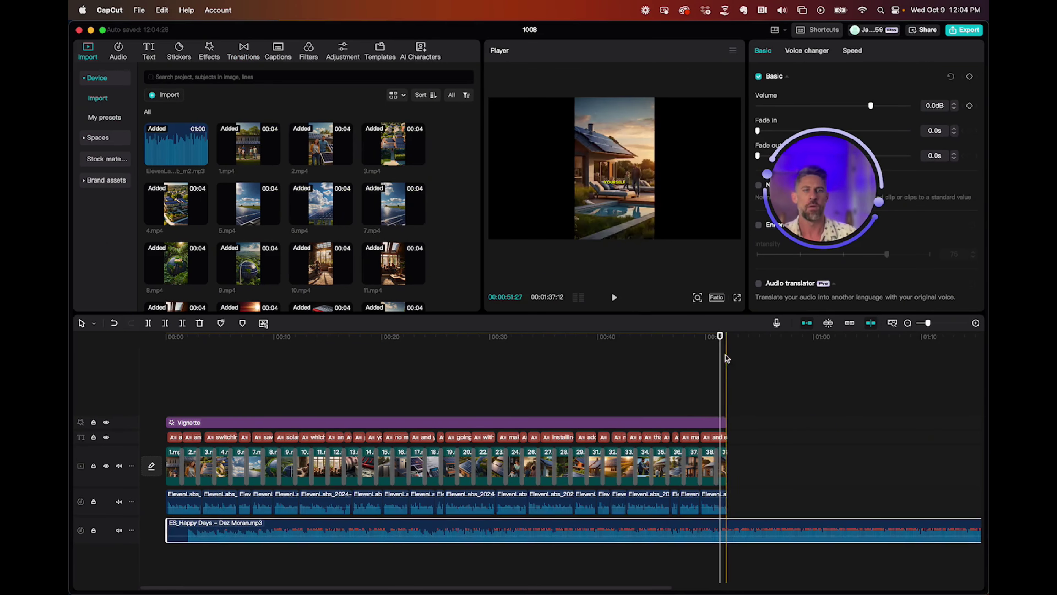
Trim the end of the Happy Days music so it finishes with the last clip and the voiceover.
{"action": "left_click", "coordinate": [526, 405]}
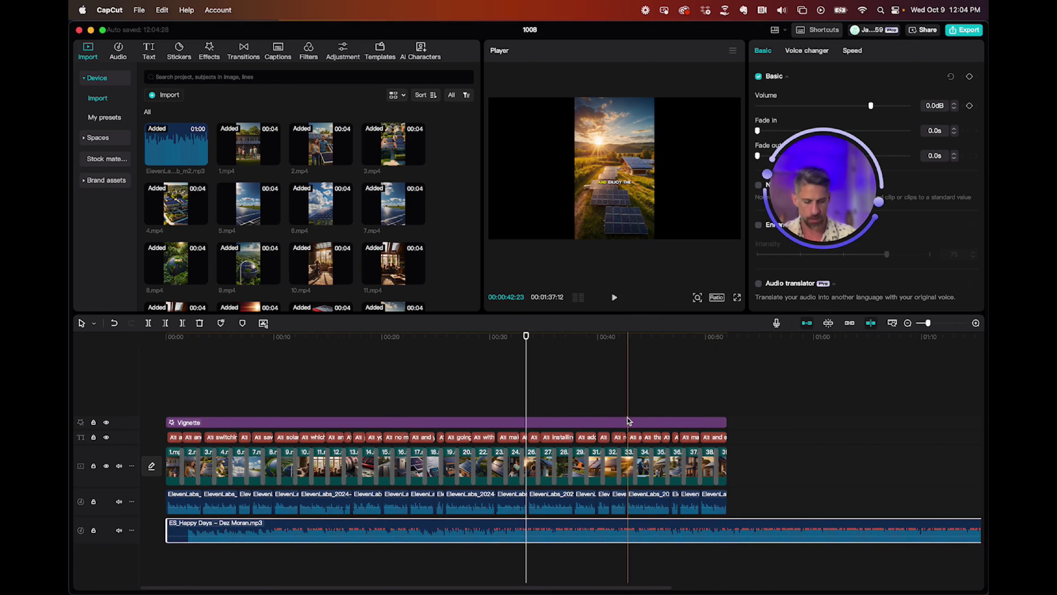
{"action": "key", "text": "super+minus"}
{"action": "key", "text": "super+equal"}
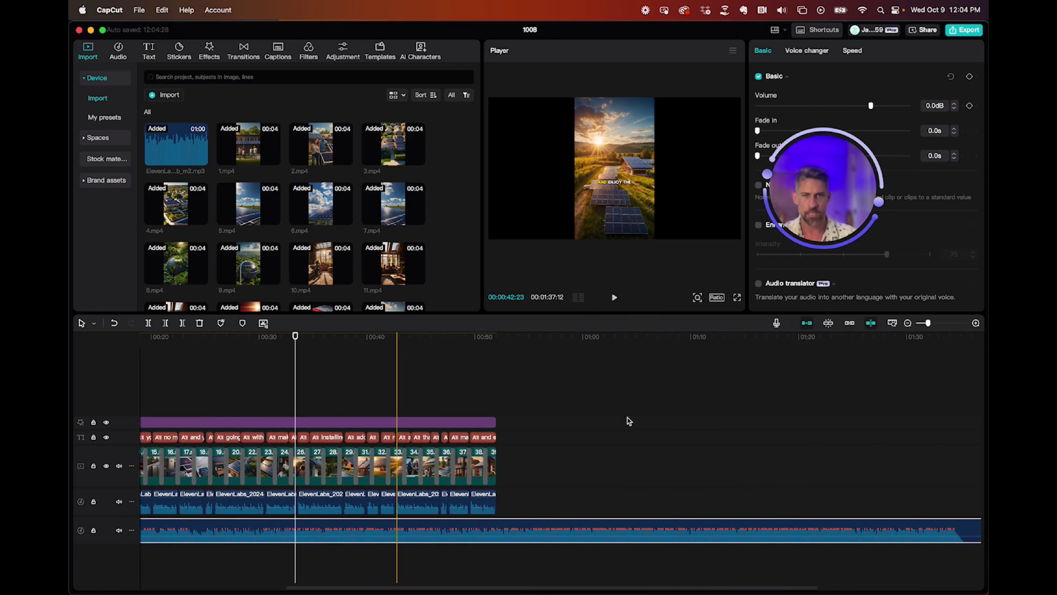
{"action": "scroll", "coordinate": [629, 420], "scroll_direction": "right", "scroll_amount": 5}
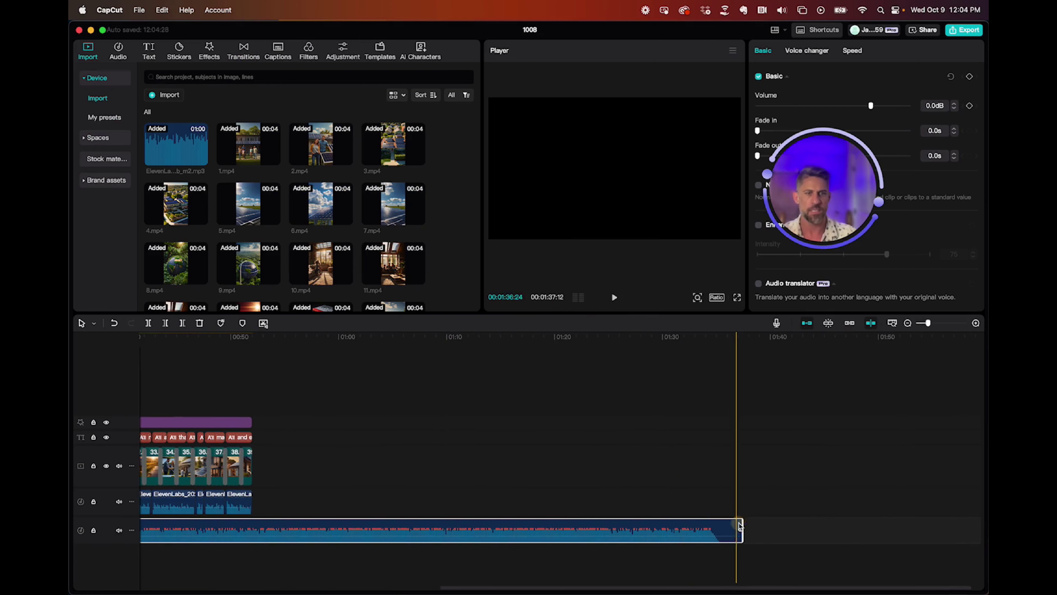
{"action": "left_click_drag", "start_coordinate": [740, 526], "coordinate": [249, 531]}
{"action": "left_click", "coordinate": [332, 381]}
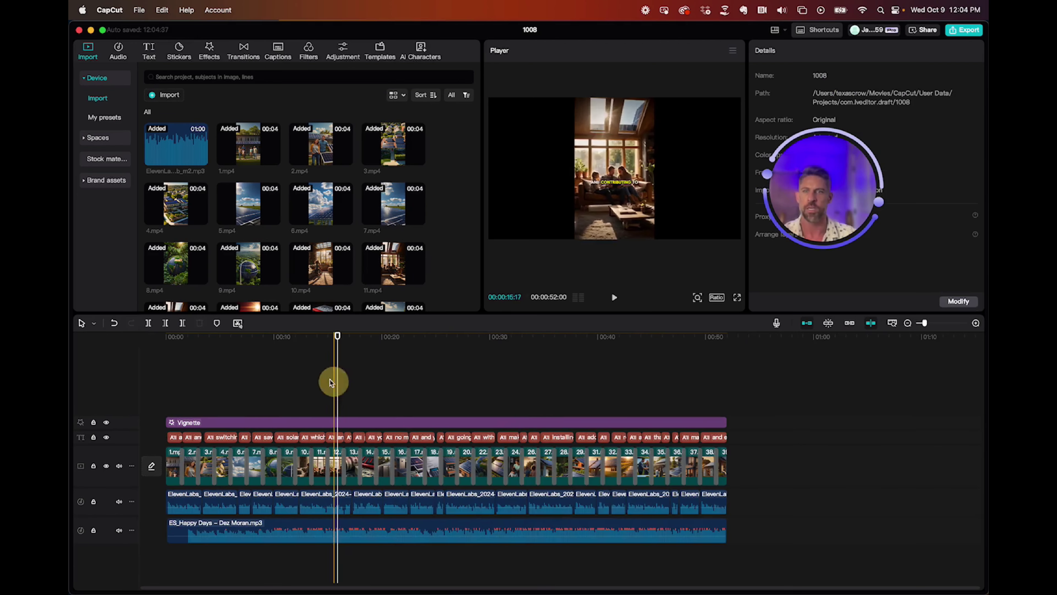
Lower the Happy Days music volume to -9.3 dB and play from the beginning to check it against the voiceover.
{"action": "left_click", "coordinate": [441, 537]}
{"action": "left_click_drag", "start_coordinate": [442, 537], "coordinate": [441, 538]}
{"action": "left_click_drag", "start_coordinate": [338, 337], "coordinate": [154, 346]}
{"action": "key", "text": "space"}
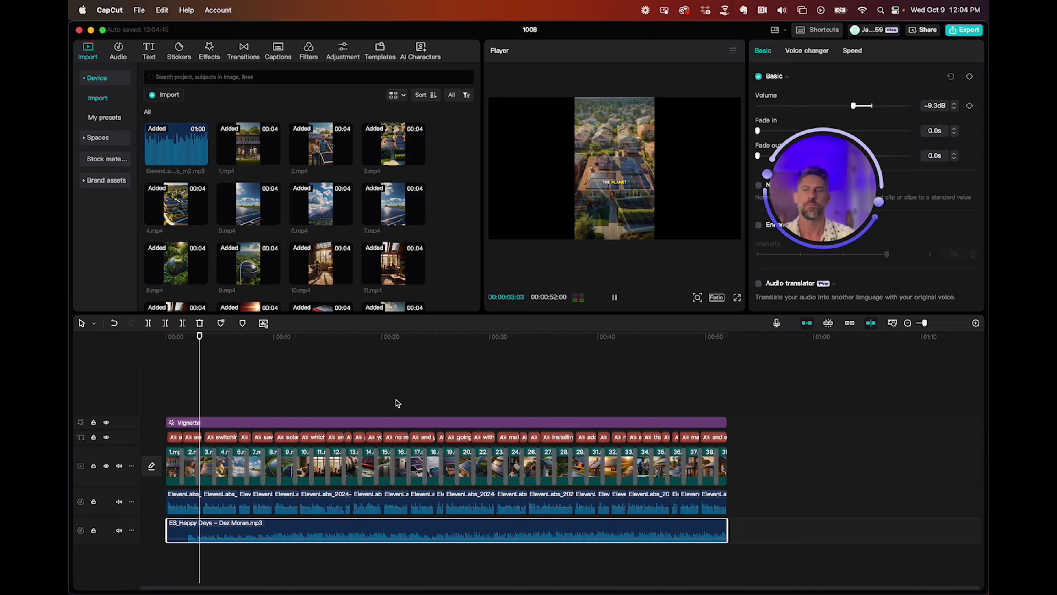
{"action": "key", "text": "space"}
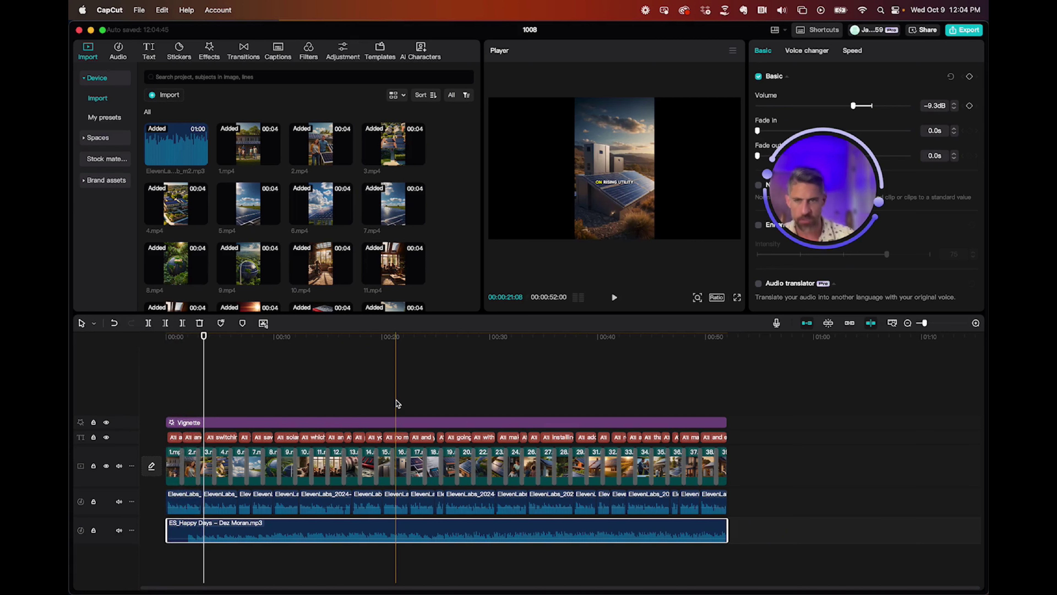
Split the Happy Days music at about 00:00:01:26 and delete its short opening piece.
{"action": "scroll", "coordinate": [396, 403], "scroll_direction": "up", "scroll_amount": 5}
{"action": "left_click", "coordinate": [209, 526]}
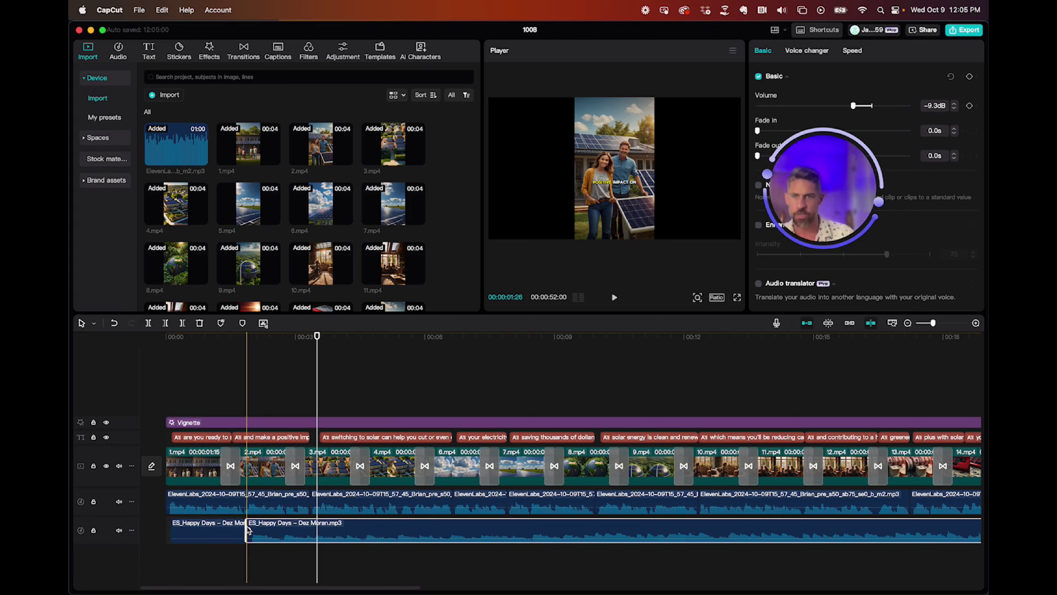
{"action": "key", "text": "super+b"}
{"action": "left_click", "coordinate": [217, 531]}
{"action": "key", "text": "Delete"}
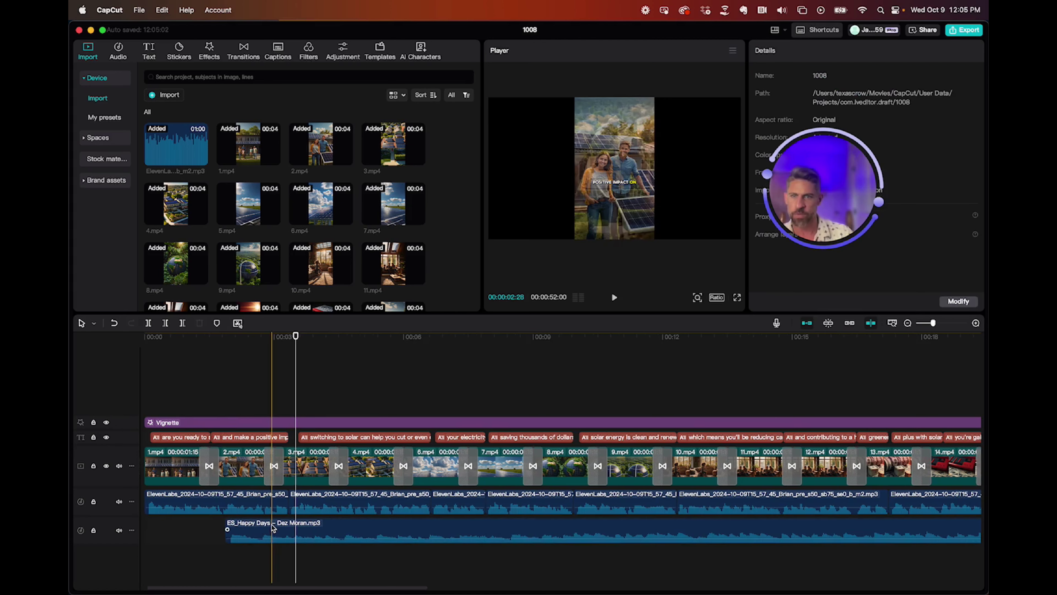
Move the remaining Happy Days music back to 00:00 and play the ad from the beginning to check how it starts.
{"action": "left_click_drag", "start_coordinate": [285, 524], "coordinate": [205, 524]}
{"action": "left_click_drag", "start_coordinate": [300, 338], "coordinate": [127, 342]}
{"action": "key", "text": "space"}
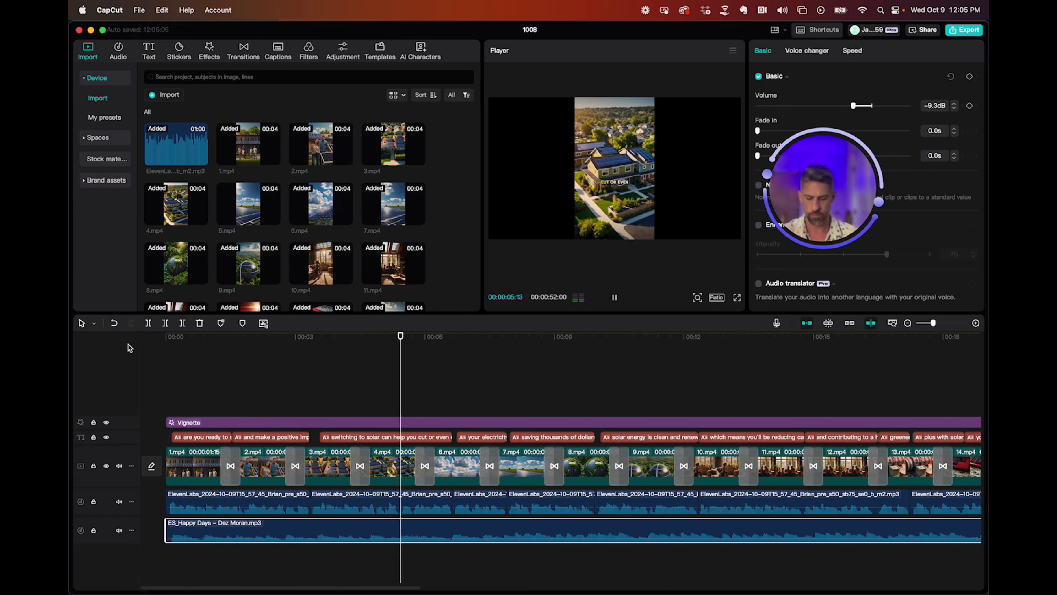
{"action": "key", "text": "space"}
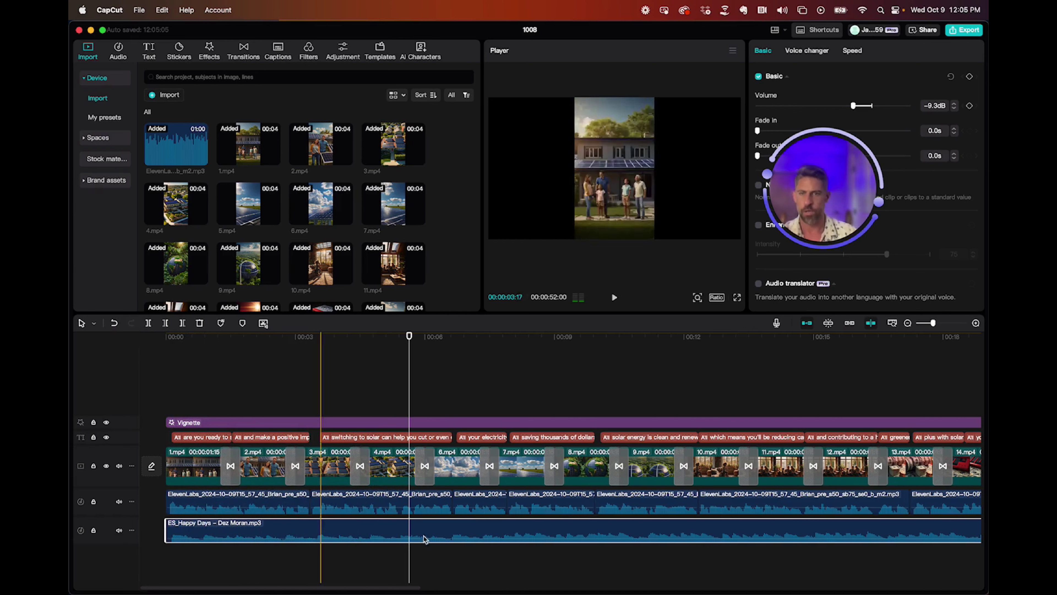
Lower the Happy Days music volume to -14.4 dB and play from the beginning to check it under the voiceover.
{"action": "scroll", "coordinate": [535, 538], "scroll_direction": "right", "scroll_amount": 1}
{"action": "left_click", "coordinate": [535, 537]}
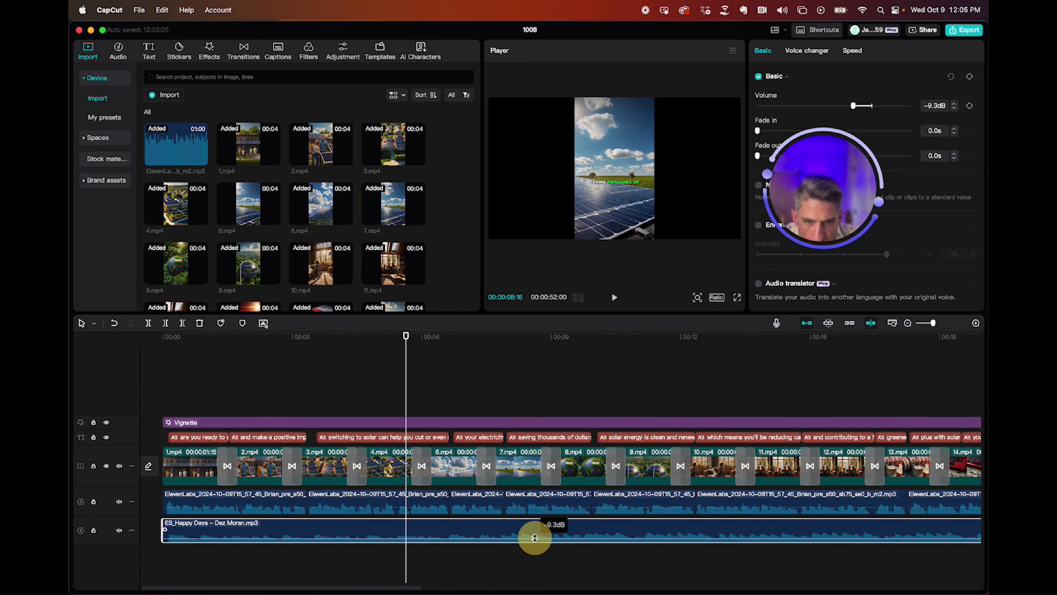
{"action": "left_click_drag", "start_coordinate": [535, 538], "coordinate": [534, 539]}
{"action": "left_click", "coordinate": [256, 350]}
{"action": "left_click", "coordinate": [123, 338]}
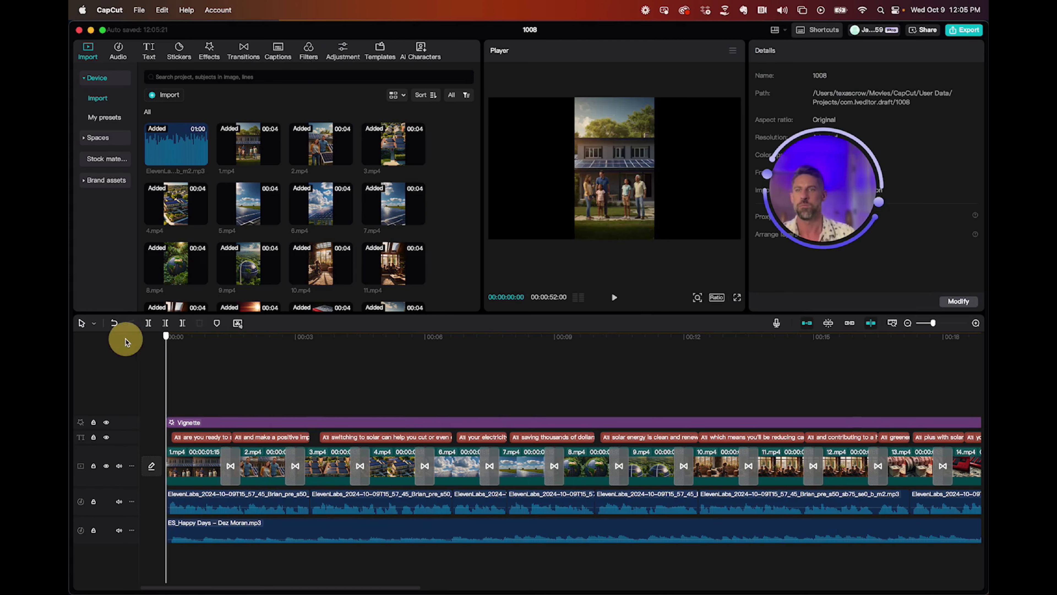
{"action": "key", "text": "space"}
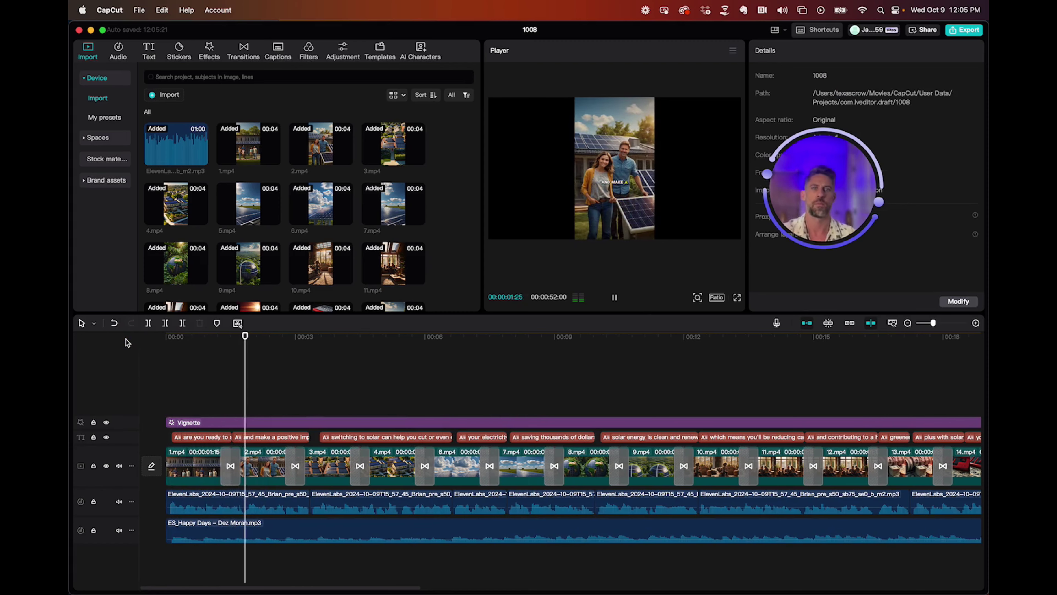
{"action": "scroll", "coordinate": [329, 370], "scroll_direction": "right", "scroll_amount": 5}
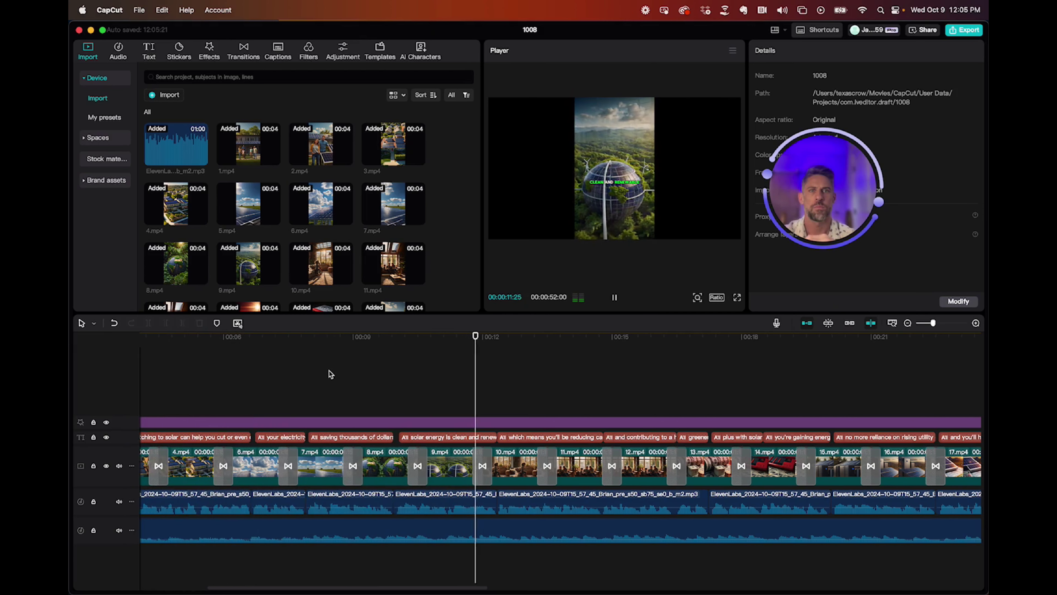
{"action": "key", "text": "space"}
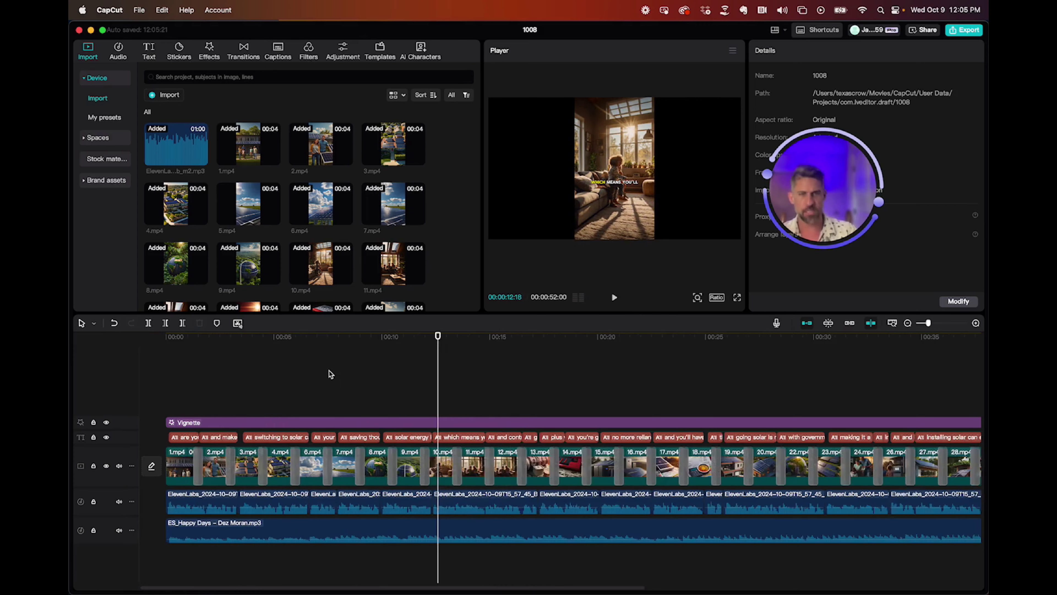
Open the export settings for the finished ad and name the video Solar Client AI Video Sample.
{"action": "key", "text": "shift+z"}
{"action": "left_click", "coordinate": [567, 373]}
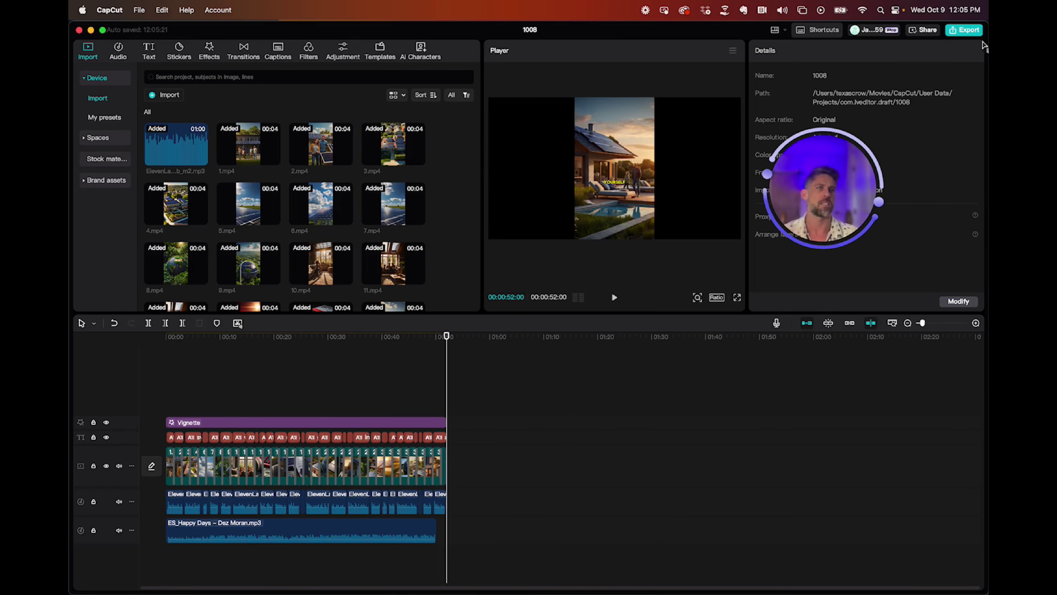
{"action": "left_click", "coordinate": [953, 33]}
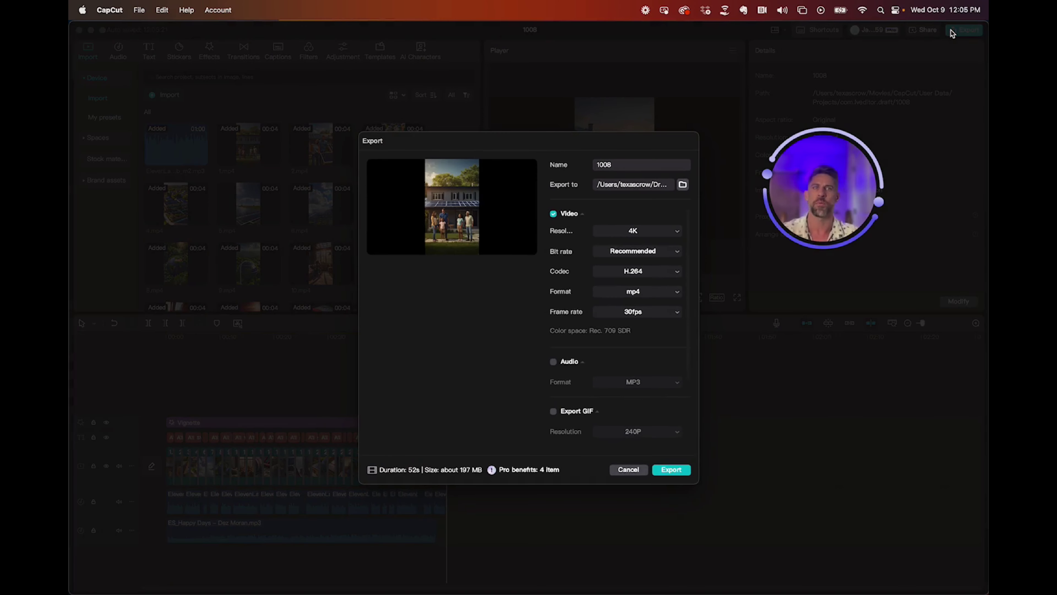
{"action": "left_click_drag", "start_coordinate": [620, 170], "coordinate": [597, 169]}
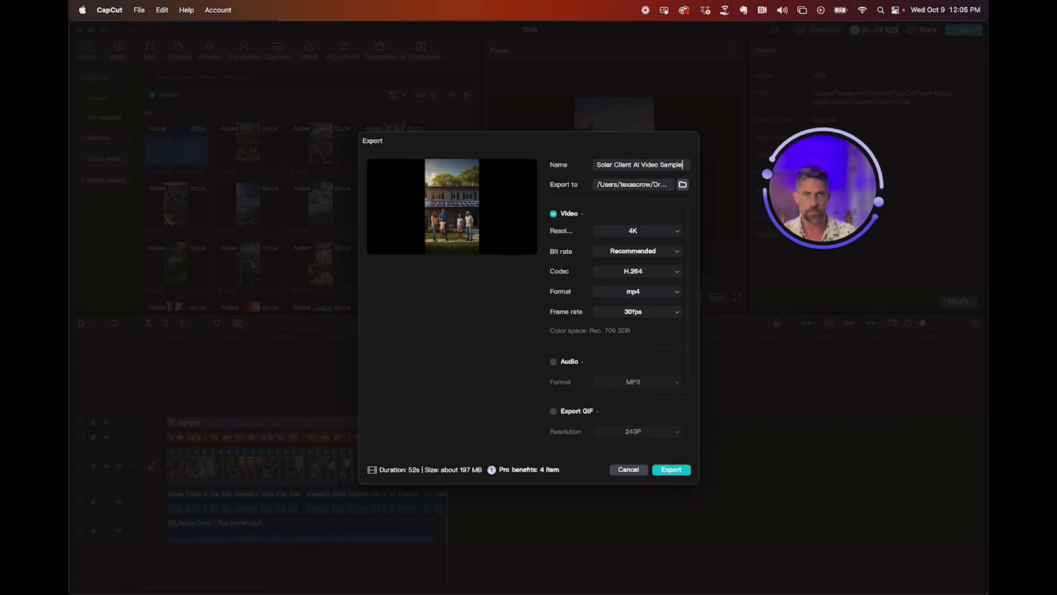
Choose the creator's personal brand folder as destination, export the ad as a 4K mp4 at 30fps, and dismiss the sharing options.
{"action": "left_click", "coordinate": [684, 186]}
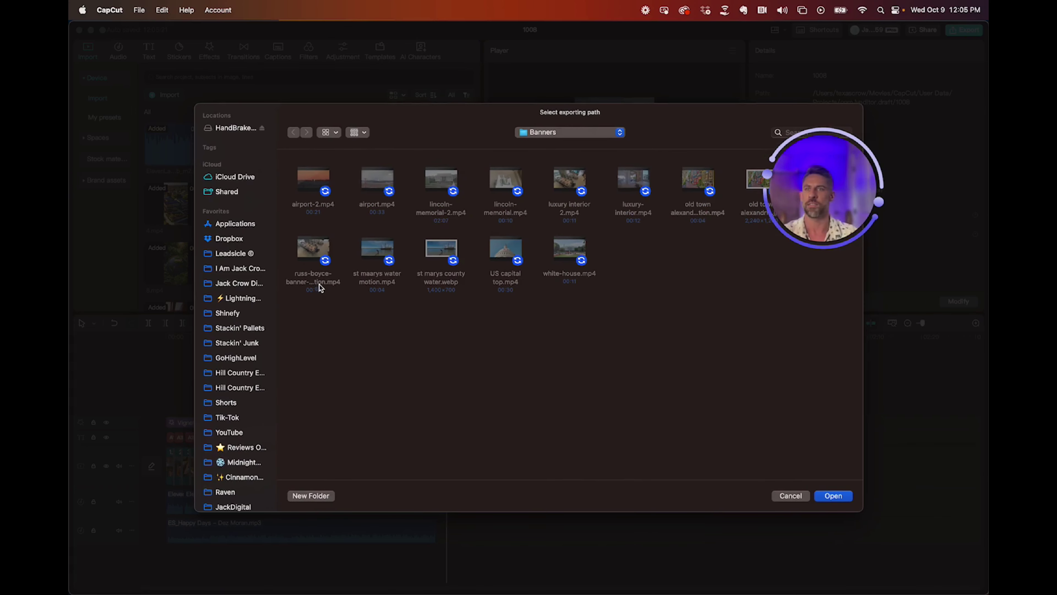
{"action": "left_click", "coordinate": [241, 285]}
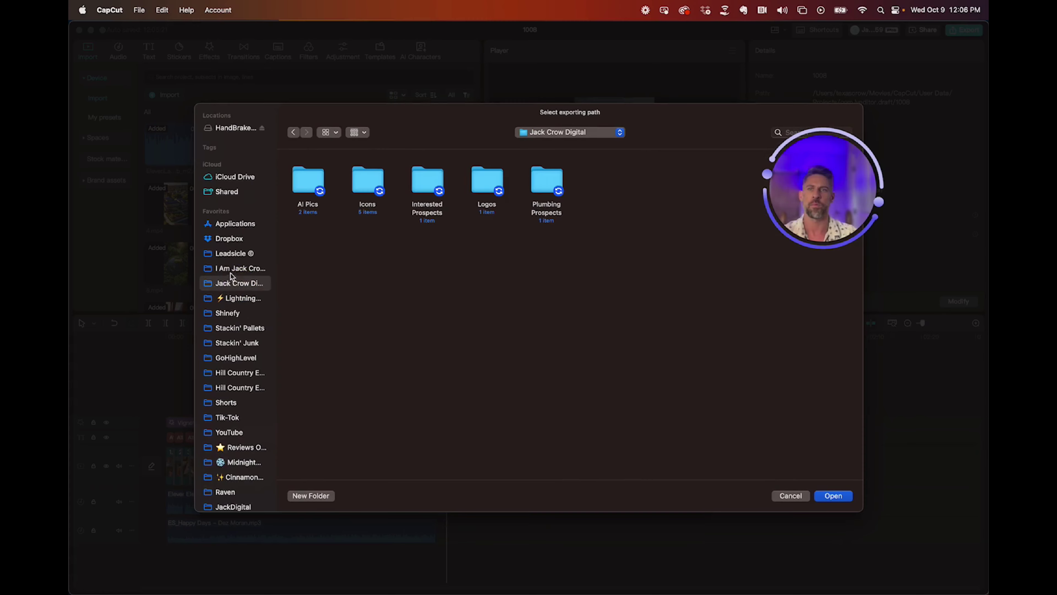
{"action": "left_click", "coordinate": [245, 272]}
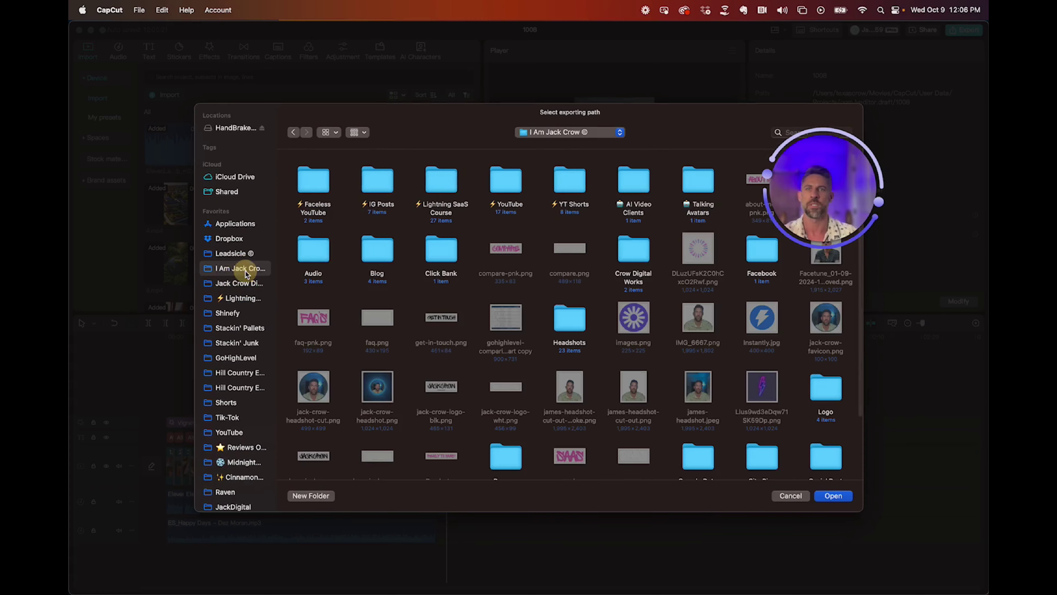
{"action": "left_click", "coordinate": [832, 495]}
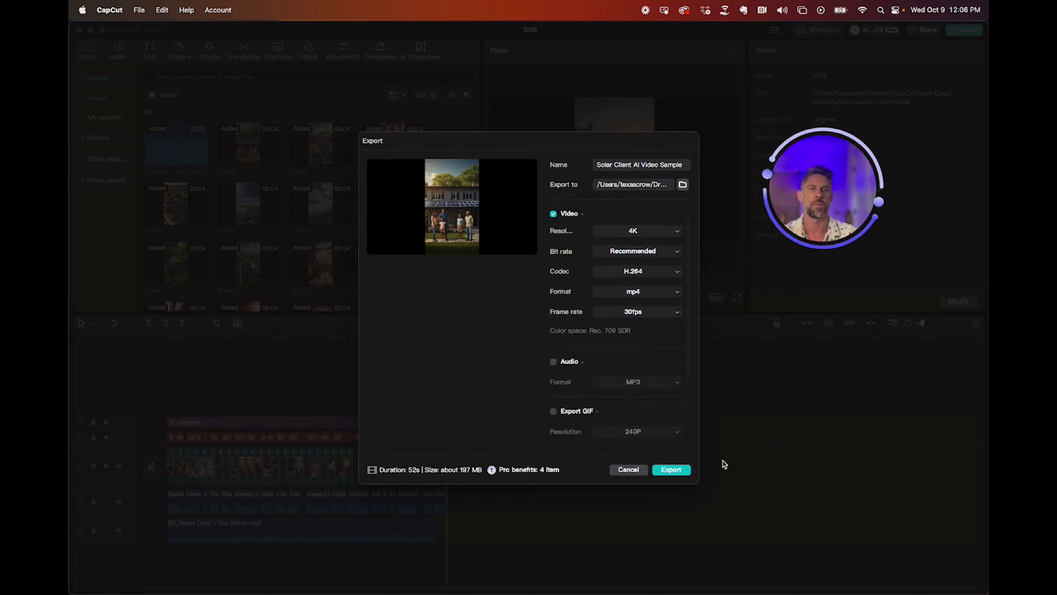
{"action": "left_click", "coordinate": [670, 469]}
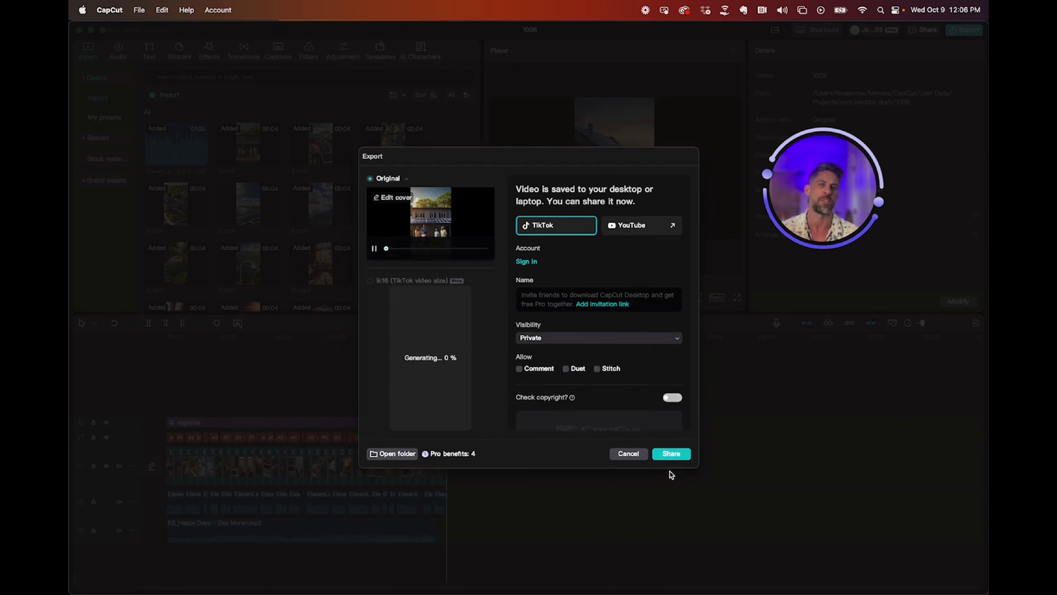
{"action": "left_click", "coordinate": [625, 470]}
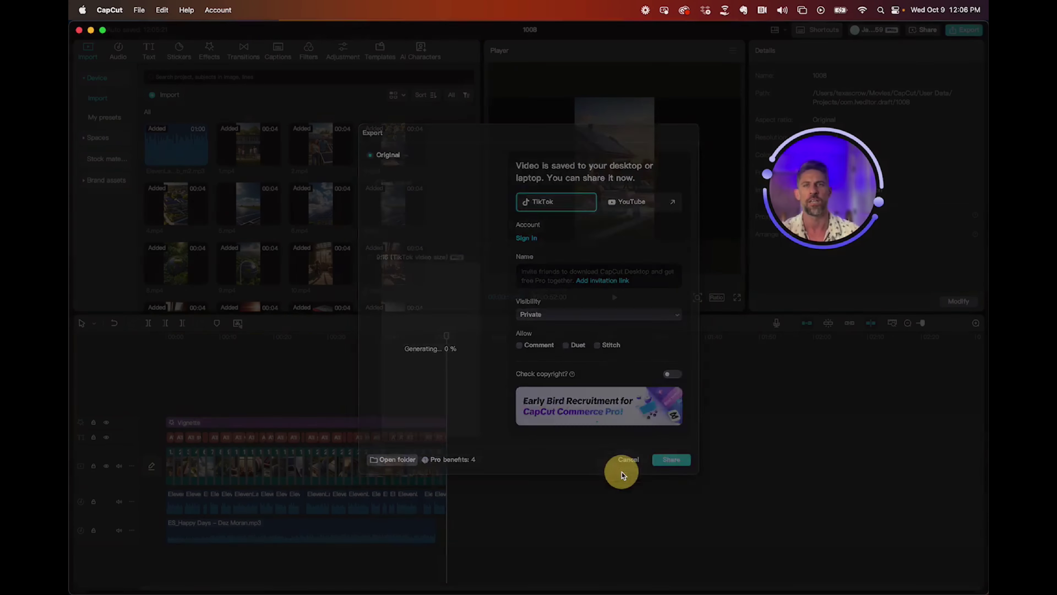
Switch to Finder, go to the export destination folder and open Solar Client AI Video Sample.mp4 in QuickTime Player.
{"action": "left_click", "coordinate": [90, 29]}
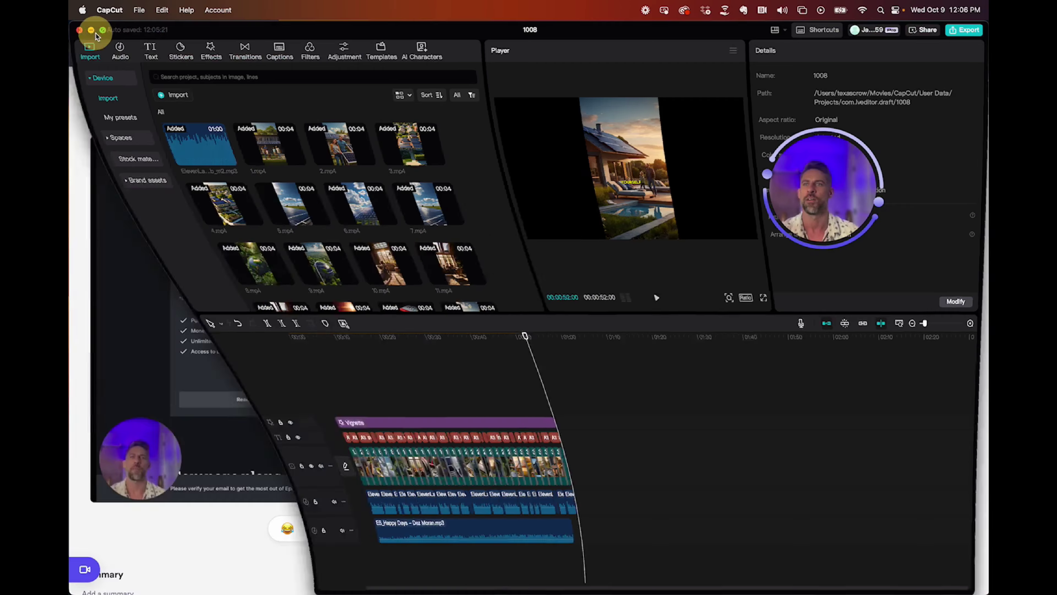
{"action": "mouse_move", "coordinate": [255, 576]}
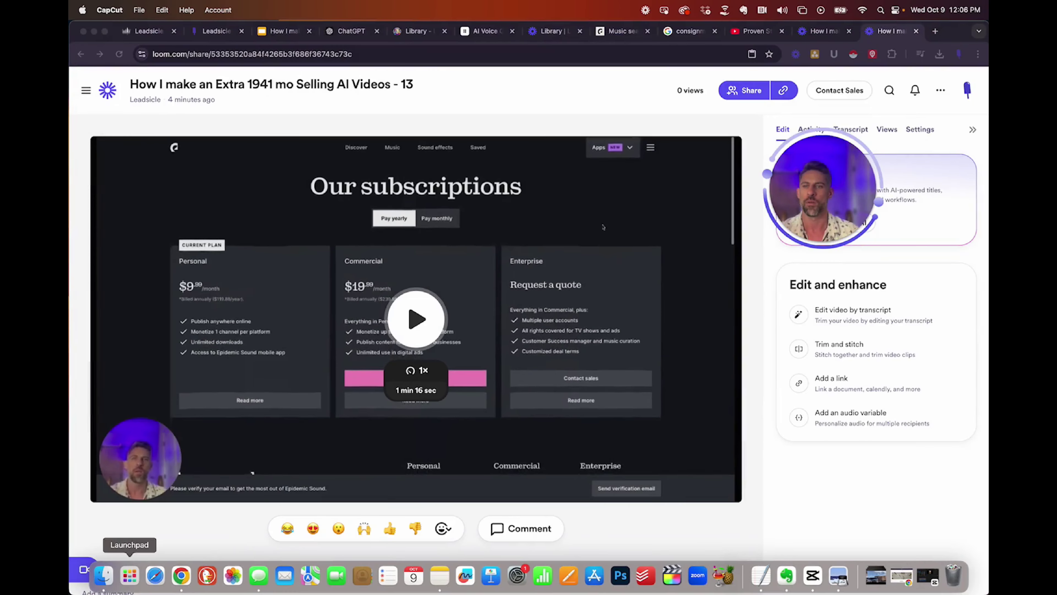
{"action": "left_click", "coordinate": [104, 577]}
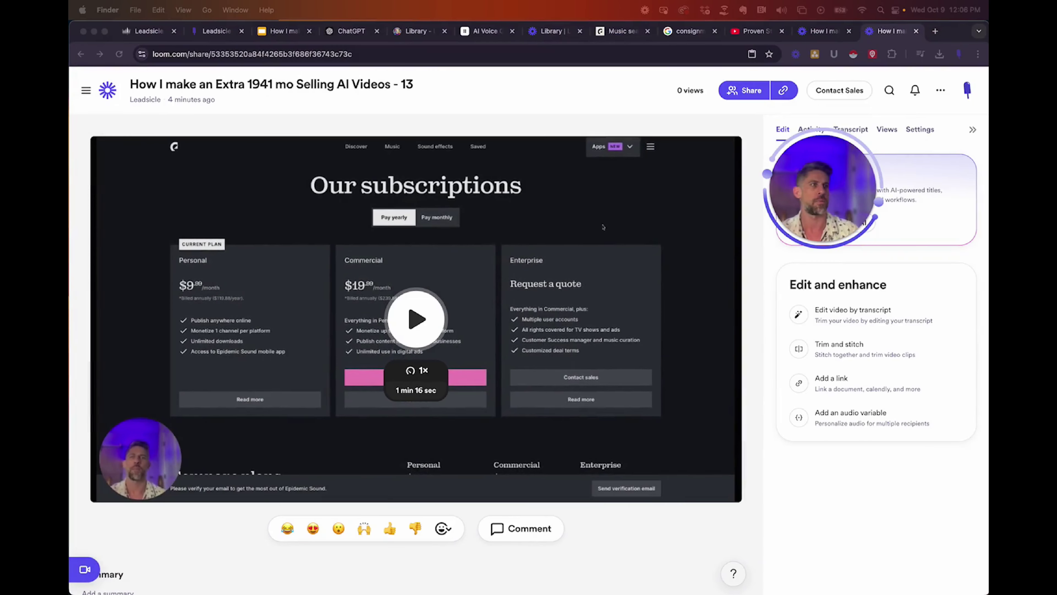
{"action": "left_click_drag", "start_coordinate": [488, 177], "coordinate": [243, 189]}
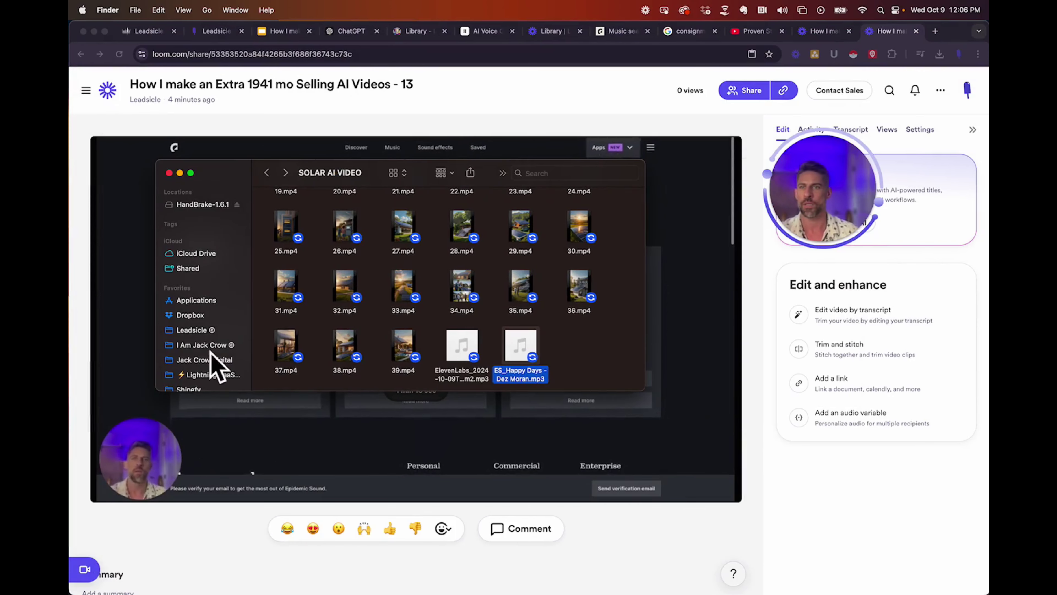
{"action": "left_click", "coordinate": [200, 345]}
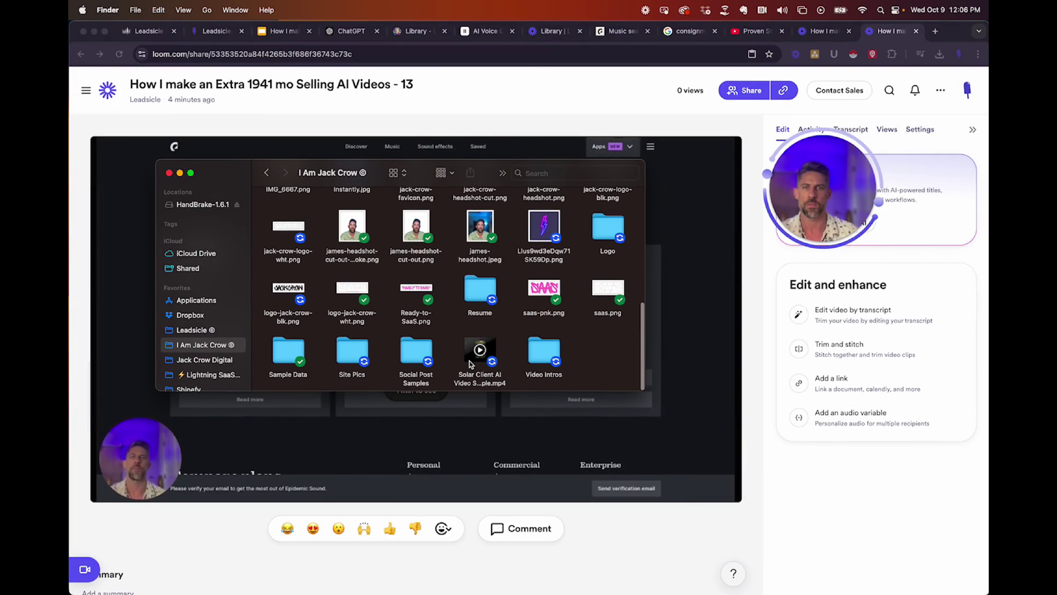
{"action": "double_click", "coordinate": [479, 354]}
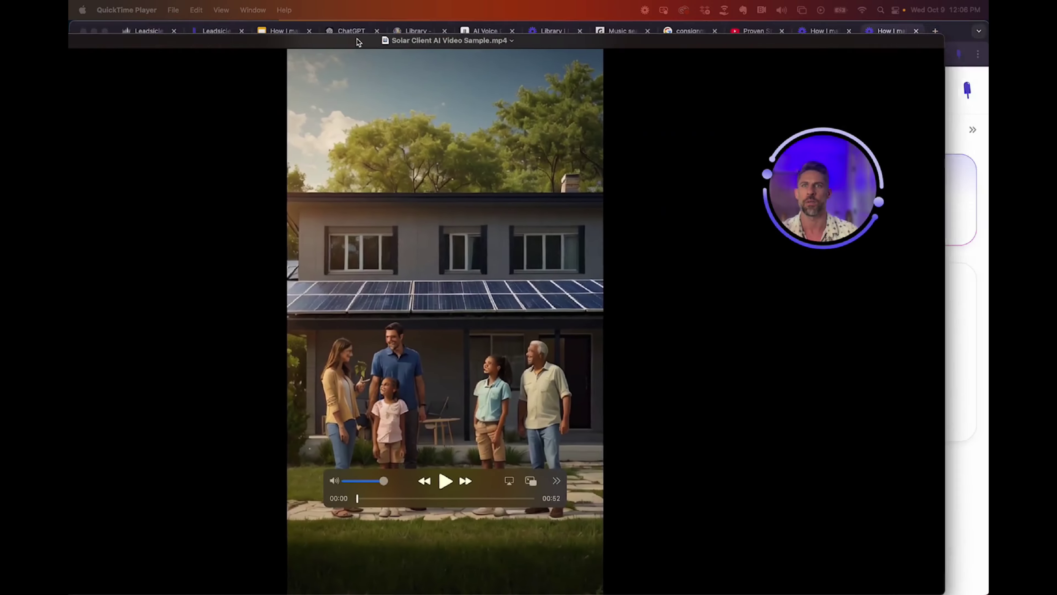
Play the exported solar ad through to its end to review it, and close the video.
{"action": "left_click_drag", "start_coordinate": [354, 28], "coordinate": [460, 21]}
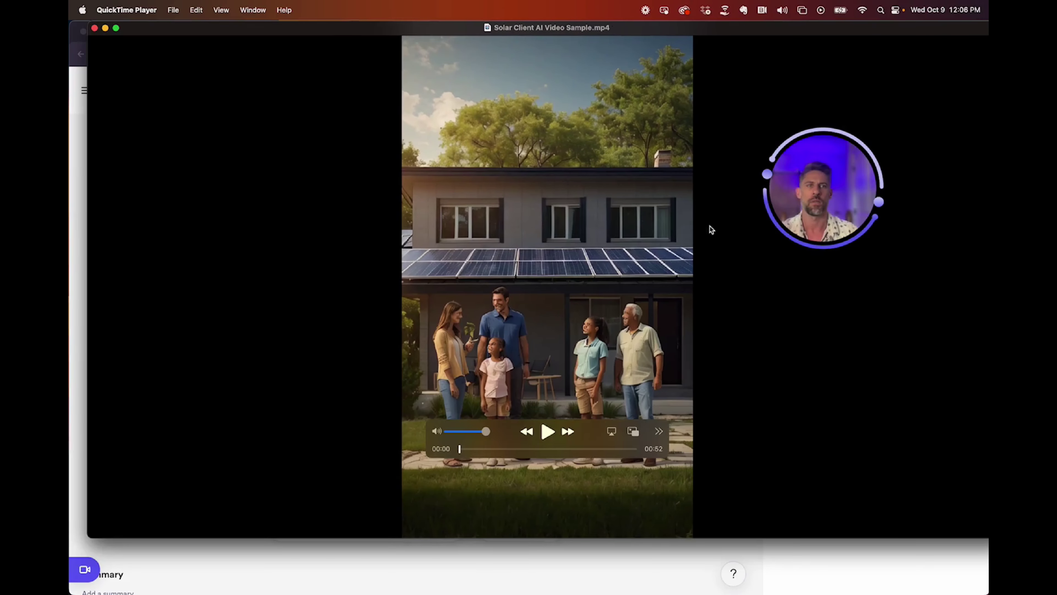
{"action": "left_click_drag", "start_coordinate": [802, 166], "coordinate": [172, 470]}
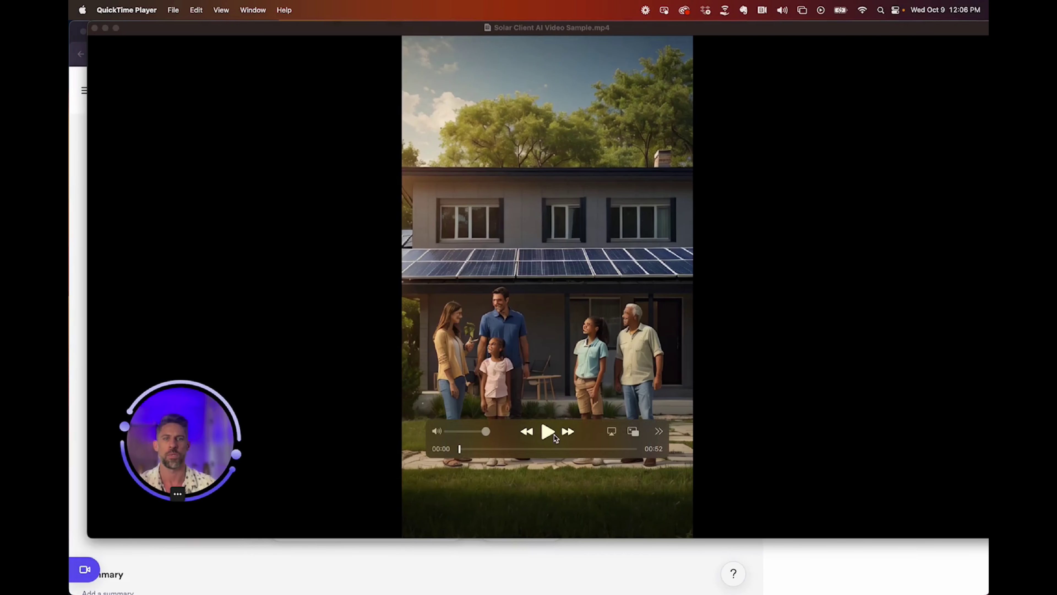
{"action": "left_click", "coordinate": [547, 431]}
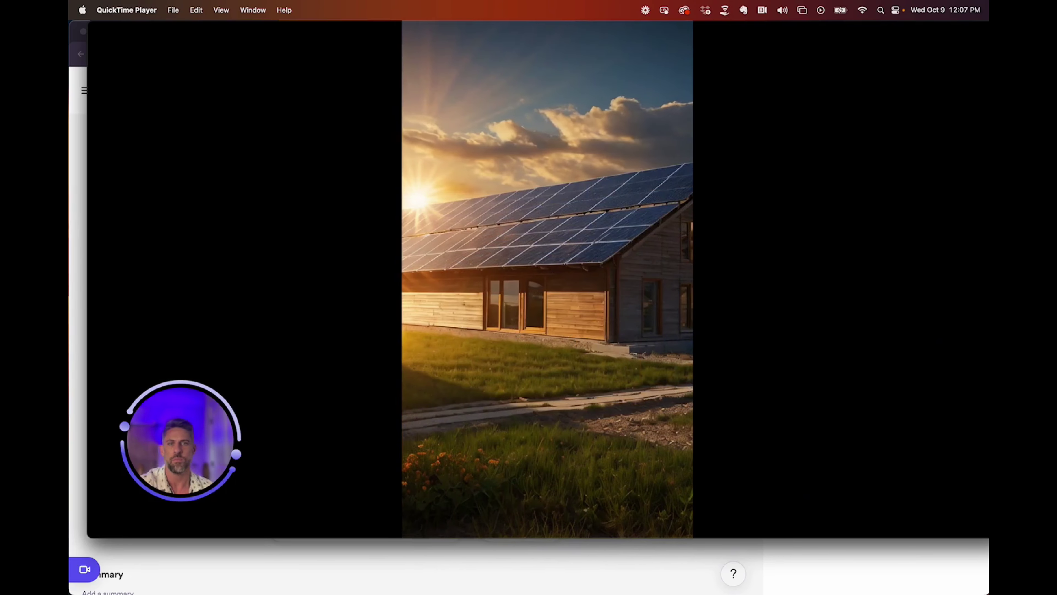
{"action": "mouse_move", "coordinate": [861, 402]}
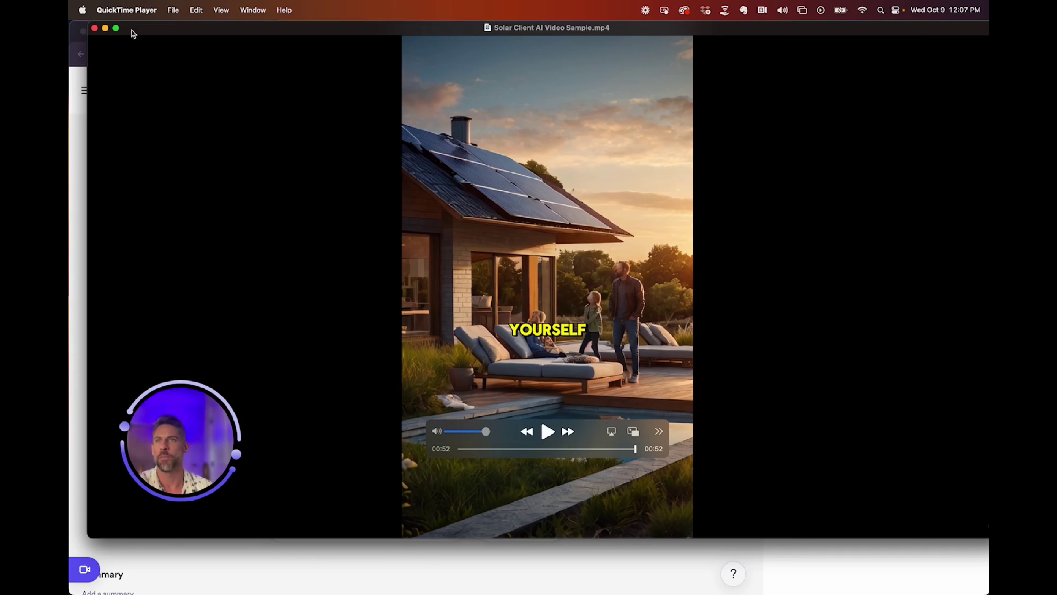
{"action": "left_click_drag", "start_coordinate": [159, 36], "coordinate": [268, 53]}
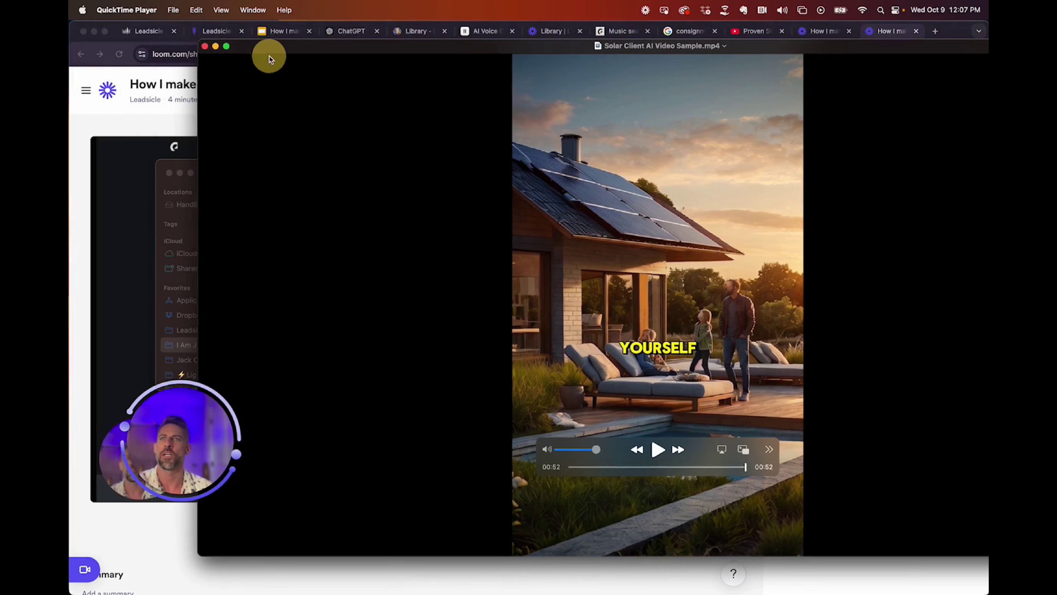
{"action": "left_click", "coordinate": [203, 46]}
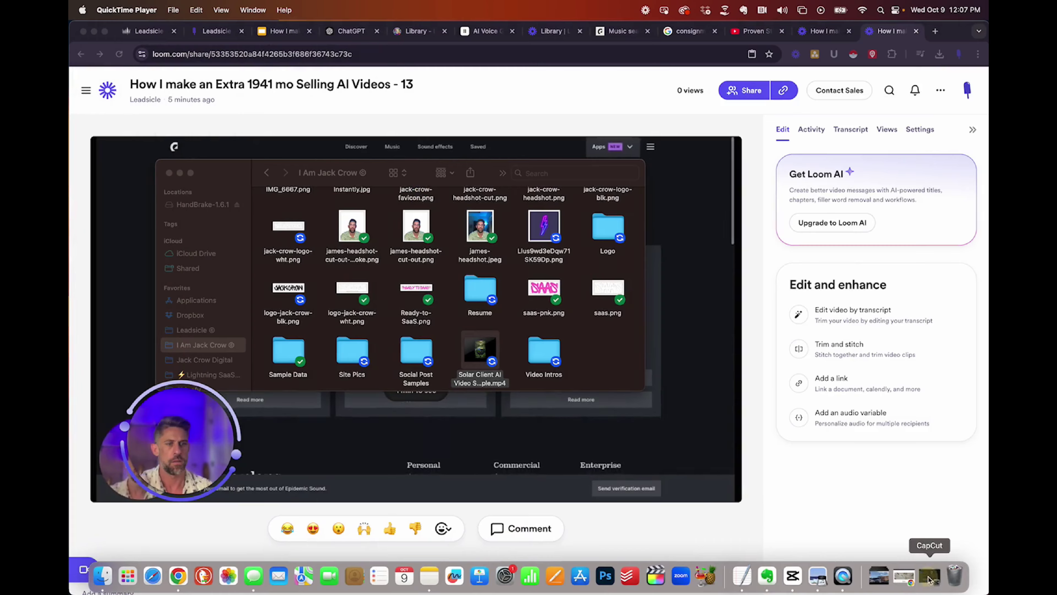
Return to CapCut and extend the end of the Happy Days music to finish with the last clip at 00:52.
{"action": "left_click", "coordinate": [813, 578]}
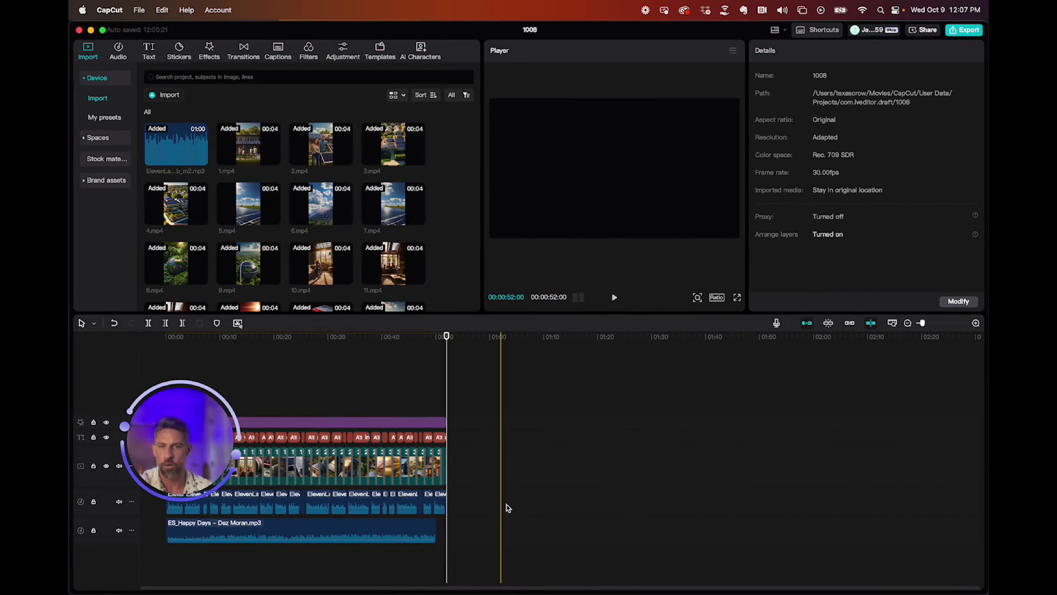
{"action": "scroll", "coordinate": [508, 504], "scroll_direction": "up", "scroll_amount": 6}
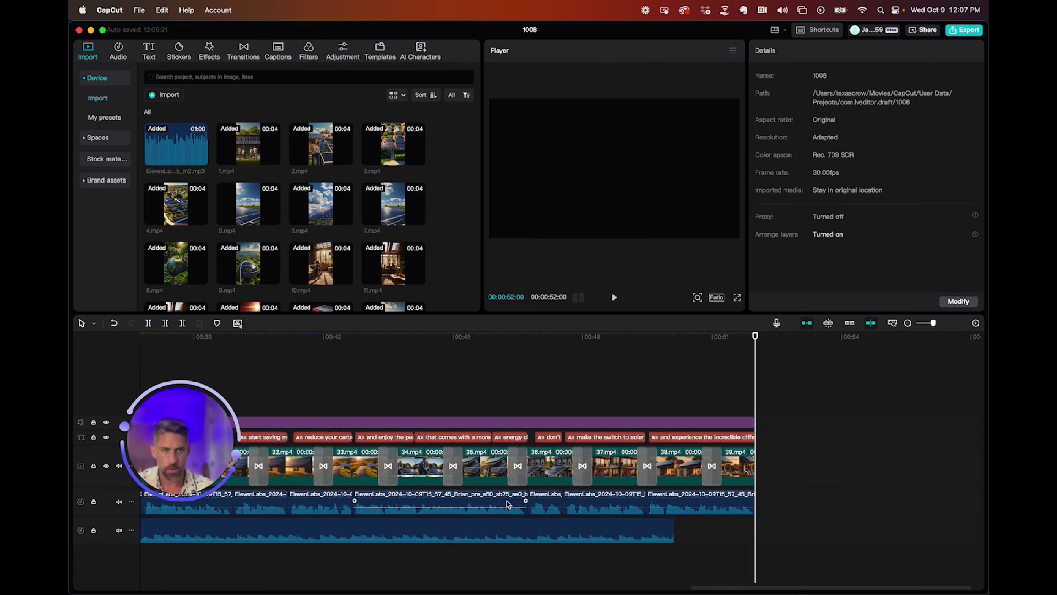
{"action": "left_click", "coordinate": [710, 542]}
{"action": "left_click", "coordinate": [645, 528]}
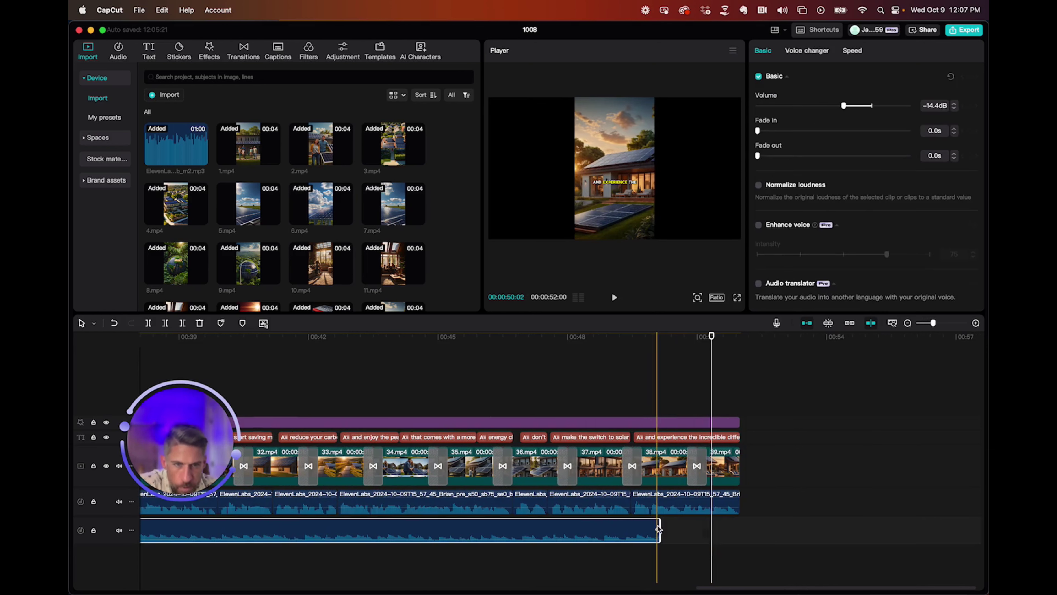
{"action": "left_click_drag", "start_coordinate": [658, 525], "coordinate": [739, 525]}
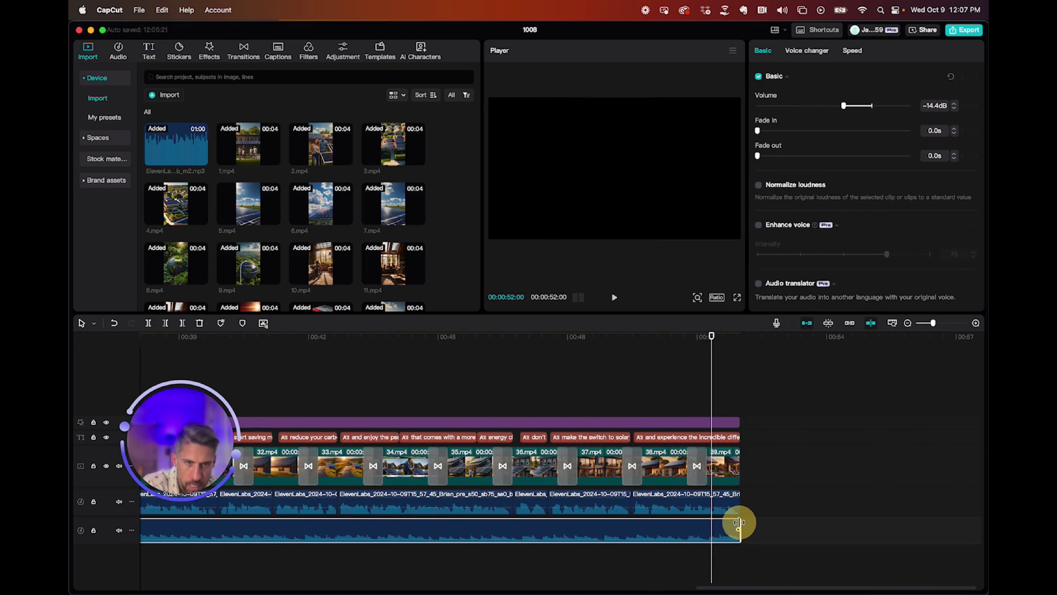
{"action": "left_click", "coordinate": [749, 374]}
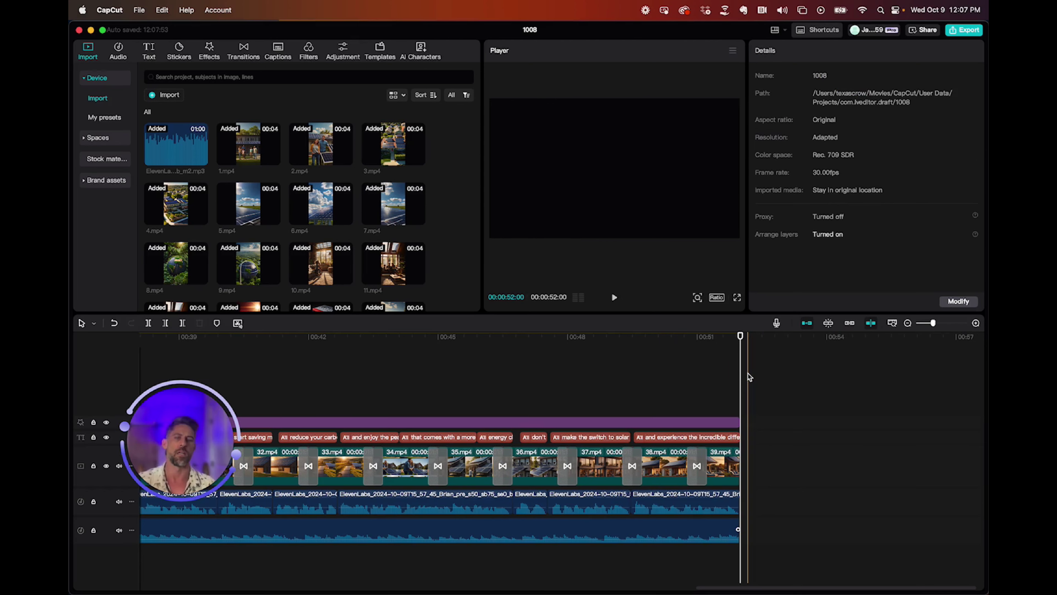
Open and dismiss the export dialog, and play the ad's ending from about 00:00:49:26 to check the extended music.
{"action": "left_click", "coordinate": [649, 373]}
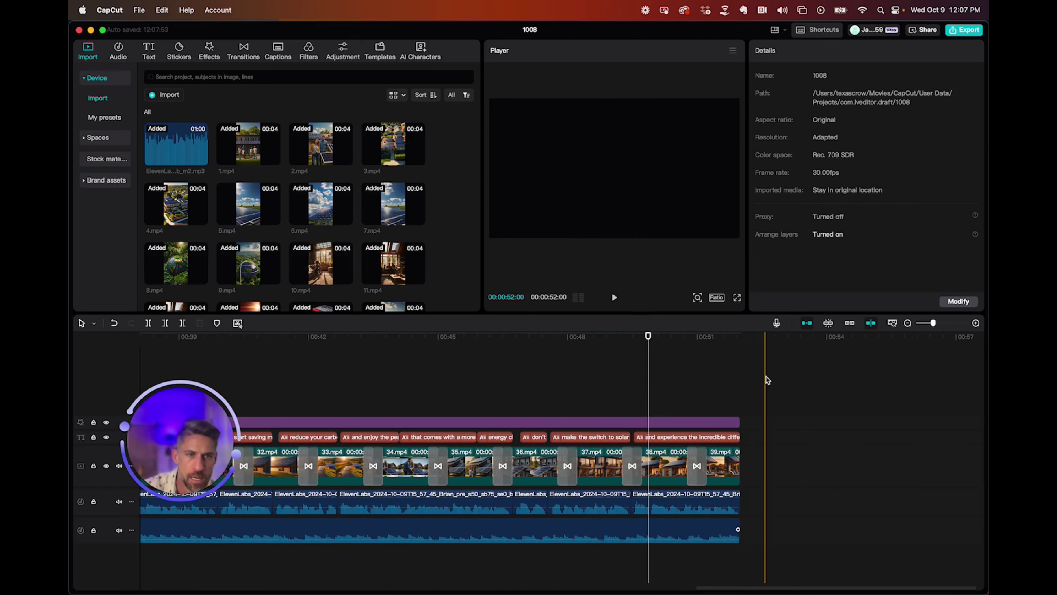
{"action": "left_click", "coordinate": [957, 32]}
{"action": "left_click", "coordinate": [628, 467]}
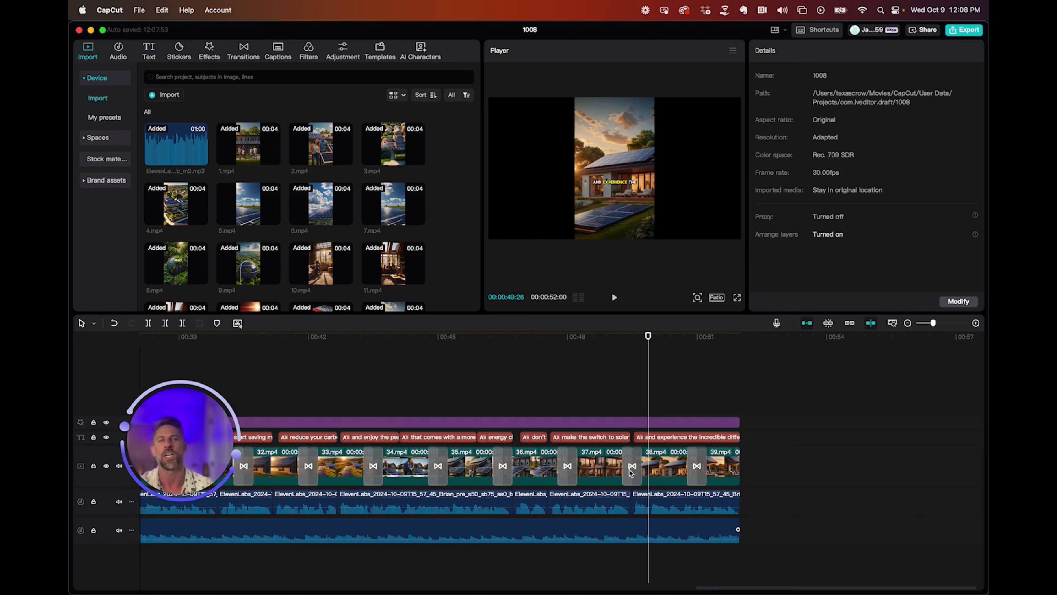
{"action": "key", "text": "space"}
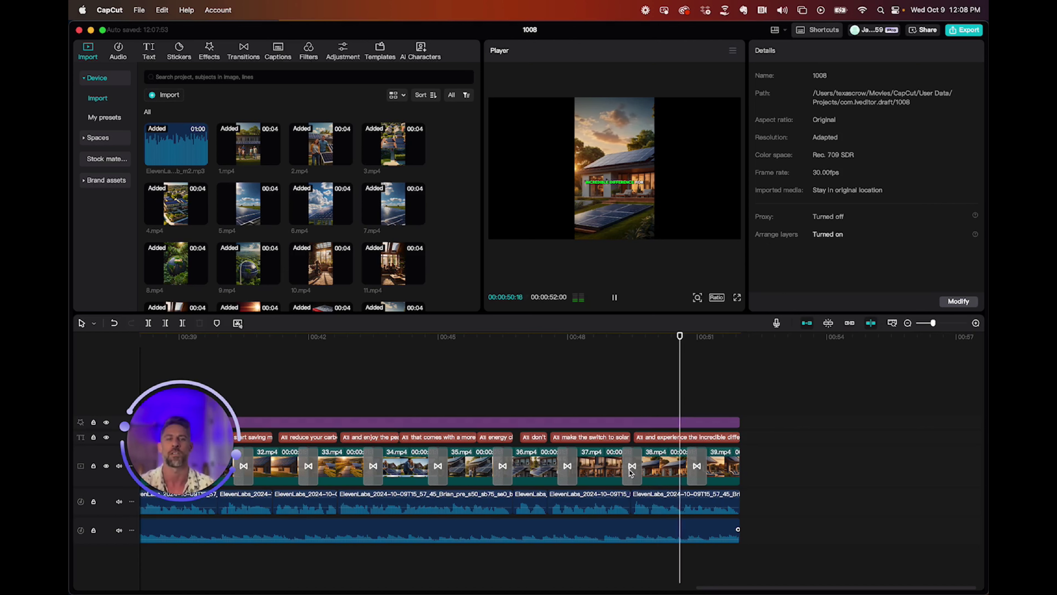